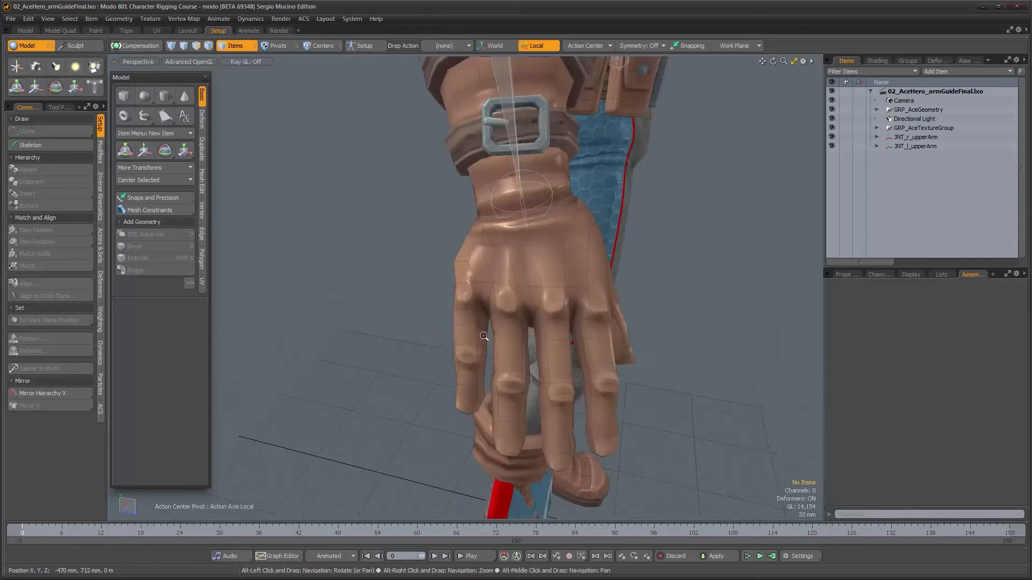
Try to draw a skeleton joint chain along the little finger, from its knuckle to its tip.
{"action": "middle_click_drag", "start_coordinate": [432, 308], "coordinate": [454, 309], "text": "alt"}
{"action": "right_click_drag", "start_coordinate": [453, 309], "coordinate": [433, 305], "text": "alt"}
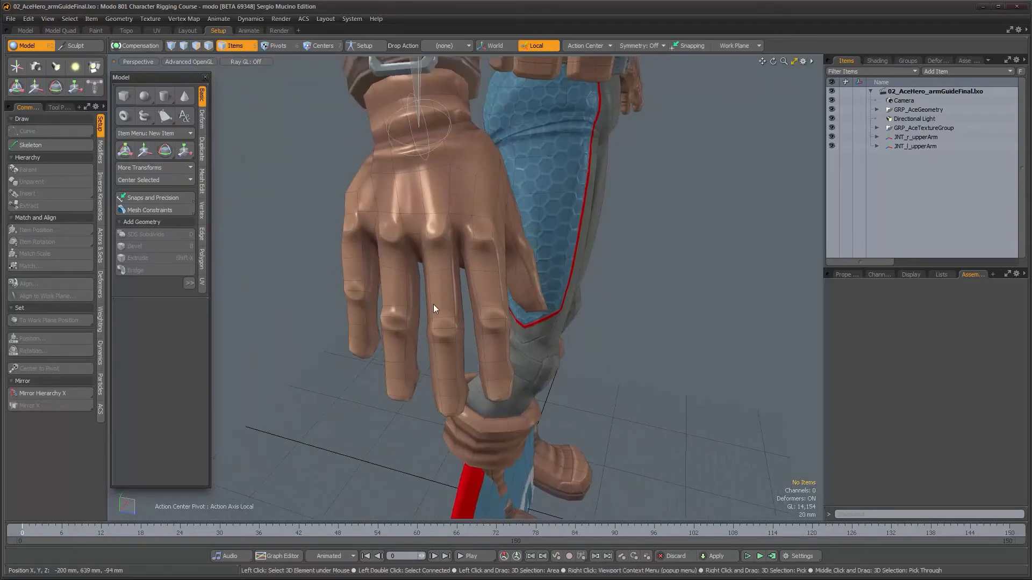
{"action": "left_click_drag", "start_coordinate": [447, 294], "coordinate": [379, 292], "text": "alt"}
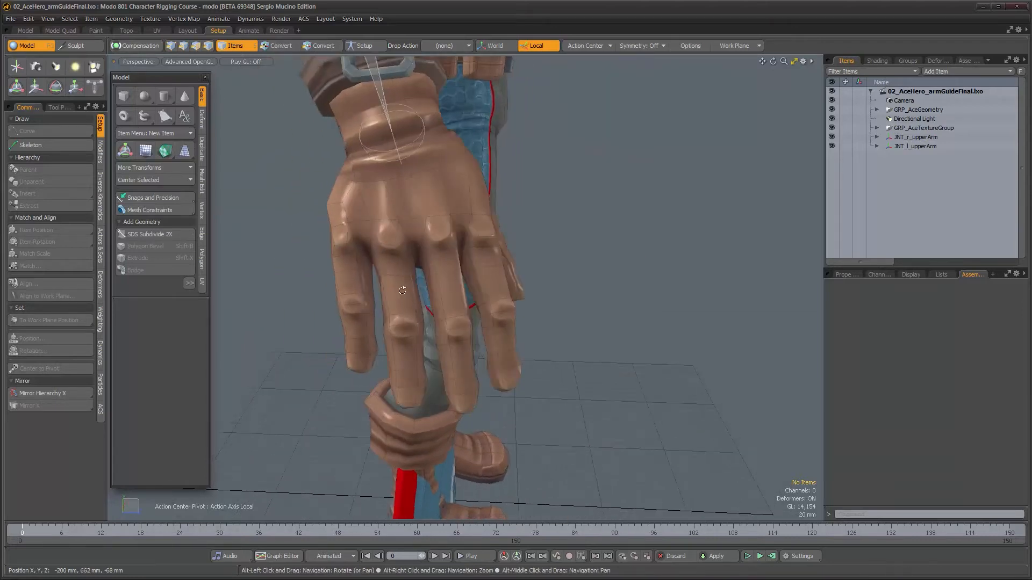
{"action": "left_click", "coordinate": [80, 146]}
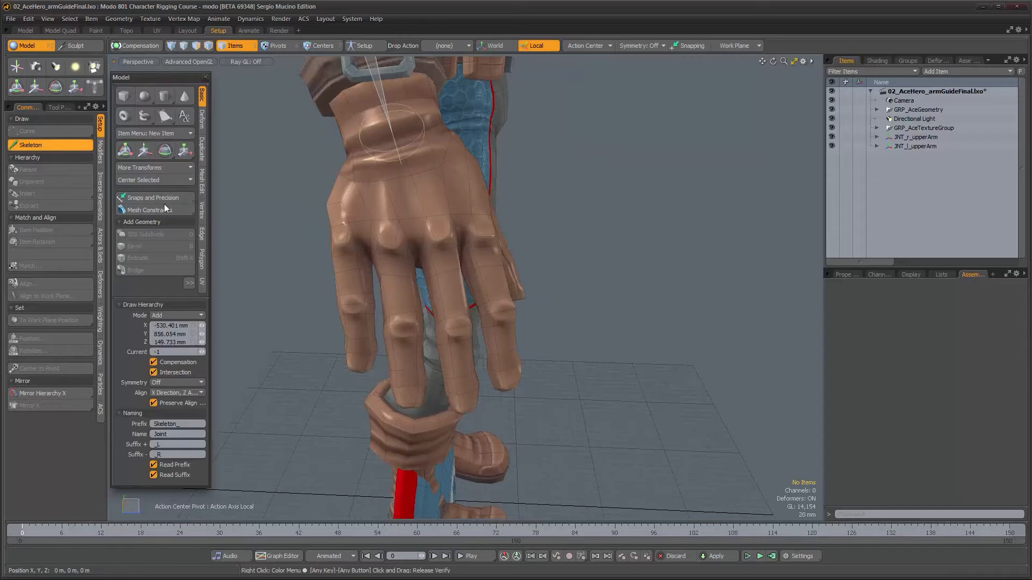
{"action": "left_click_drag", "start_coordinate": [370, 303], "coordinate": [389, 298], "text": "alt"}
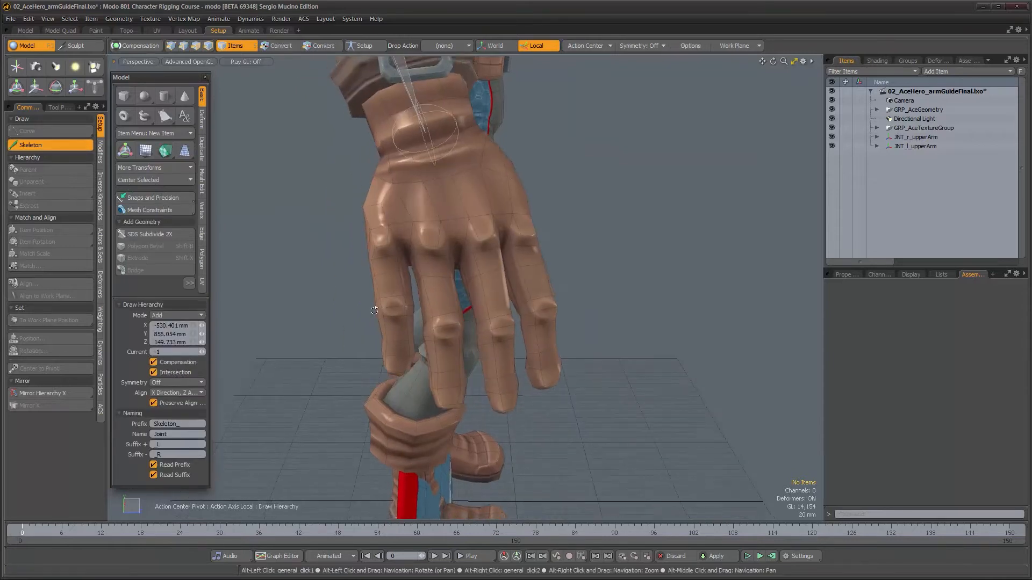
{"action": "scroll", "coordinate": [390, 207], "scroll_direction": "up", "scroll_amount": 3}
{"action": "mouse_move", "coordinate": [434, 362]}
{"action": "left_mouse_down", "text": "alt"}
{"action": "mouse_move", "coordinate": [406, 246]}
{"action": "mouse_move", "coordinate": [430, 252]}
{"action": "left_mouse_up", "text": "alt"}
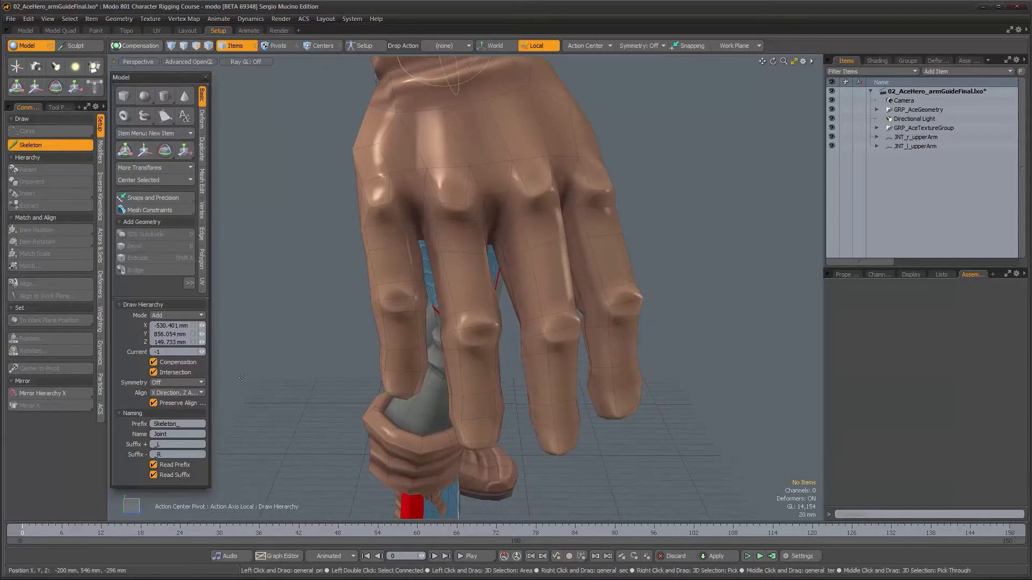
{"action": "left_click_drag", "start_coordinate": [354, 383], "coordinate": [355, 375], "text": "alt"}
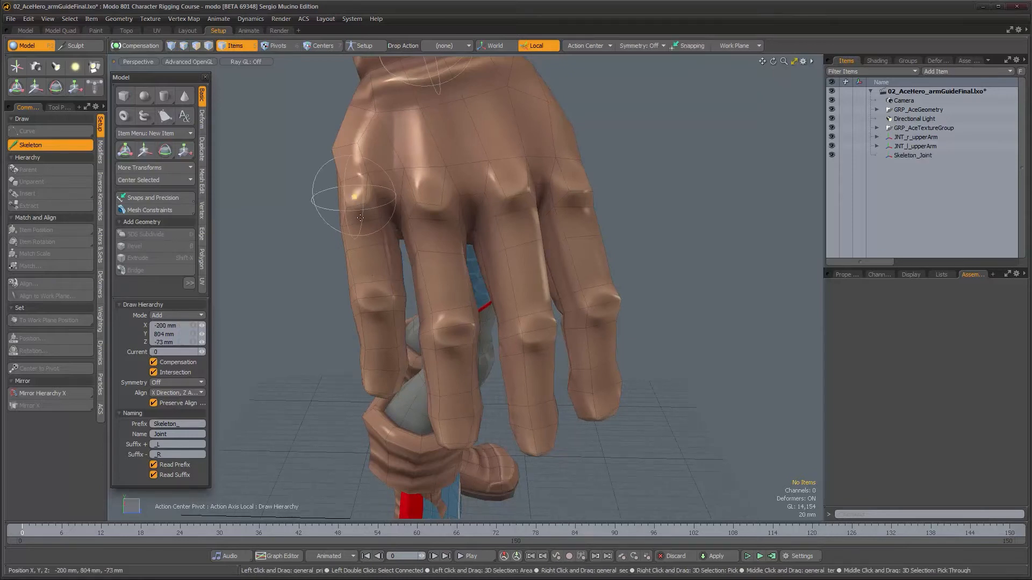
{"action": "left_click", "coordinate": [373, 297]}
{"action": "left_click", "coordinate": [380, 385]}
{"action": "left_click_drag", "start_coordinate": [380, 385], "coordinate": [639, 396], "text": "alt"}
{"action": "right_click_drag", "start_coordinate": [639, 396], "coordinate": [457, 380], "text": "alt"}
{"action": "middle_click_drag", "start_coordinate": [456, 380], "coordinate": [472, 351], "text": "alt"}
{"action": "left_click_drag", "start_coordinate": [473, 350], "coordinate": [441, 321], "text": "alt"}
Undo the joints drawn for the little finger and leave the Skeleton tool.
{"action": "key", "text": "ctrl+z"}
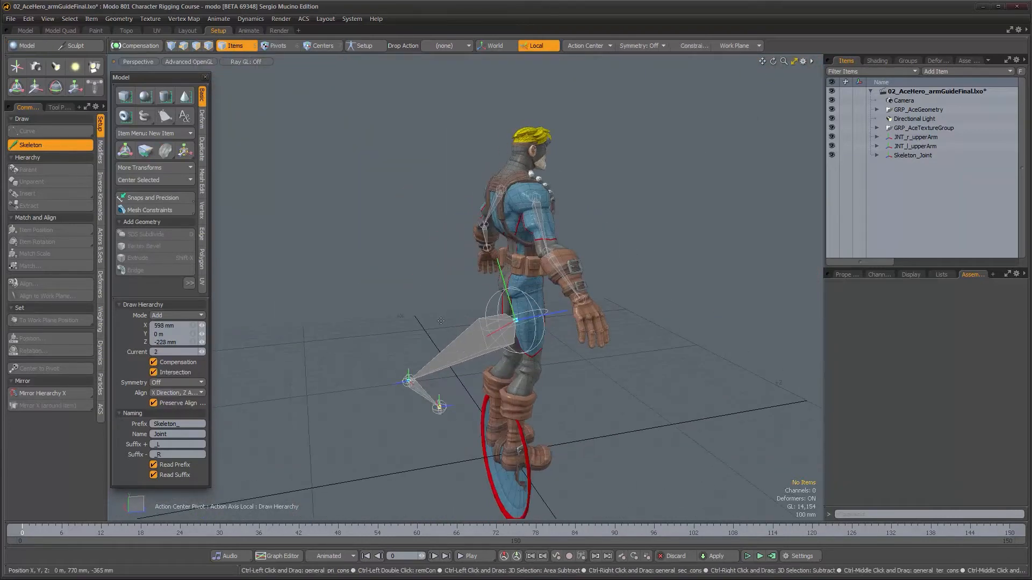
{"action": "key", "text": "ctrl+z"}
{"action": "key", "text": "ctrl+z"}
{"action": "key", "text": "ctrl+z"}
{"action": "left_click", "coordinate": [41, 144]}
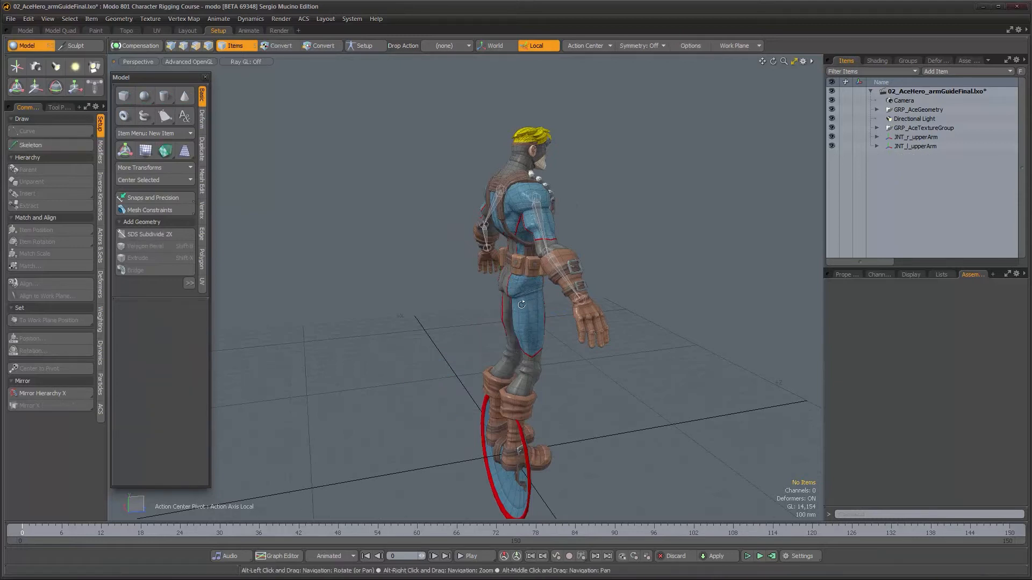
Set Members Selectable to default for the Ace_geo group and return to the scene's item list.
{"action": "left_click_drag", "start_coordinate": [521, 304], "coordinate": [473, 302], "text": "alt"}
{"action": "right_click_drag", "start_coordinate": [473, 302], "coordinate": [499, 303], "text": "alt"}
{"action": "middle_click_drag", "start_coordinate": [499, 304], "coordinate": [456, 247], "text": "alt"}
{"action": "right_click_drag", "start_coordinate": [457, 247], "coordinate": [488, 268], "text": "alt"}
{"action": "left_click_drag", "start_coordinate": [489, 269], "coordinate": [471, 276], "text": "alt"}
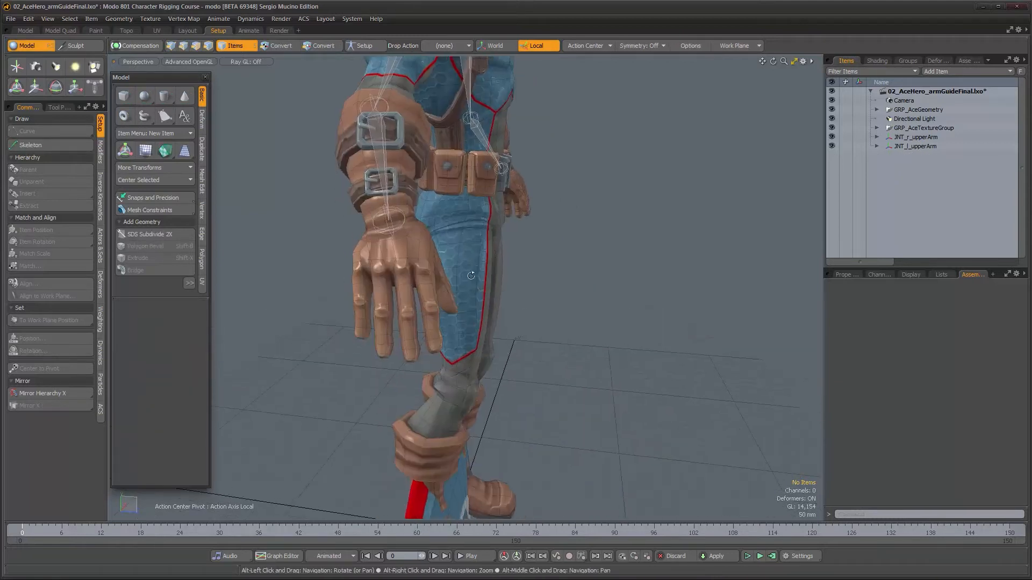
{"action": "left_click", "coordinate": [908, 60]}
{"action": "left_click", "coordinate": [908, 98]}
{"action": "left_click", "coordinate": [925, 298]}
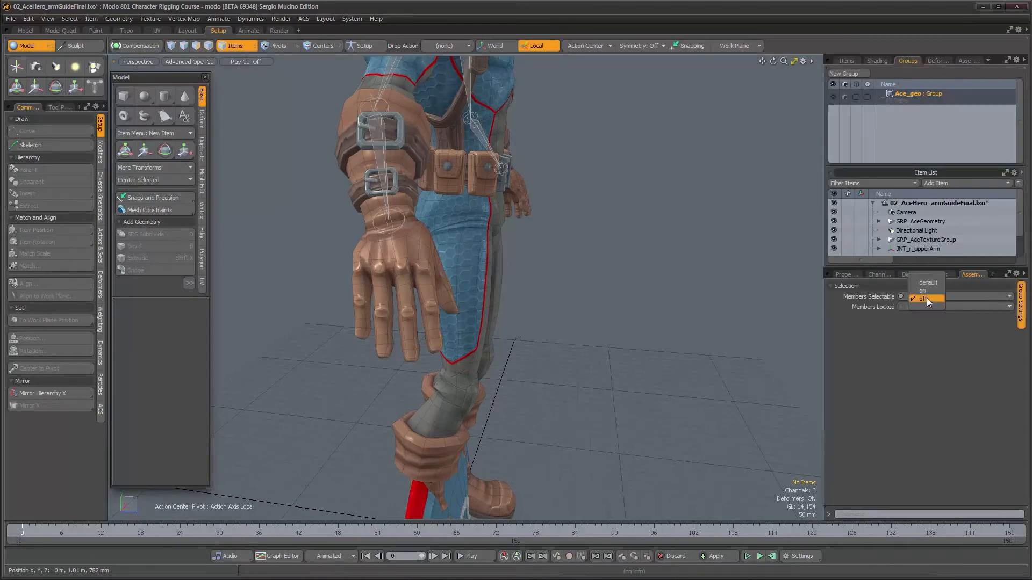
{"action": "left_click", "coordinate": [928, 283]}
{"action": "left_click", "coordinate": [910, 99]}
{"action": "left_click", "coordinate": [847, 60]}
Try to draw a skeleton joint chain on the surface of the index finger, starting at its knuckle.
{"action": "left_click_drag", "start_coordinate": [663, 241], "coordinate": [467, 218], "text": "alt"}
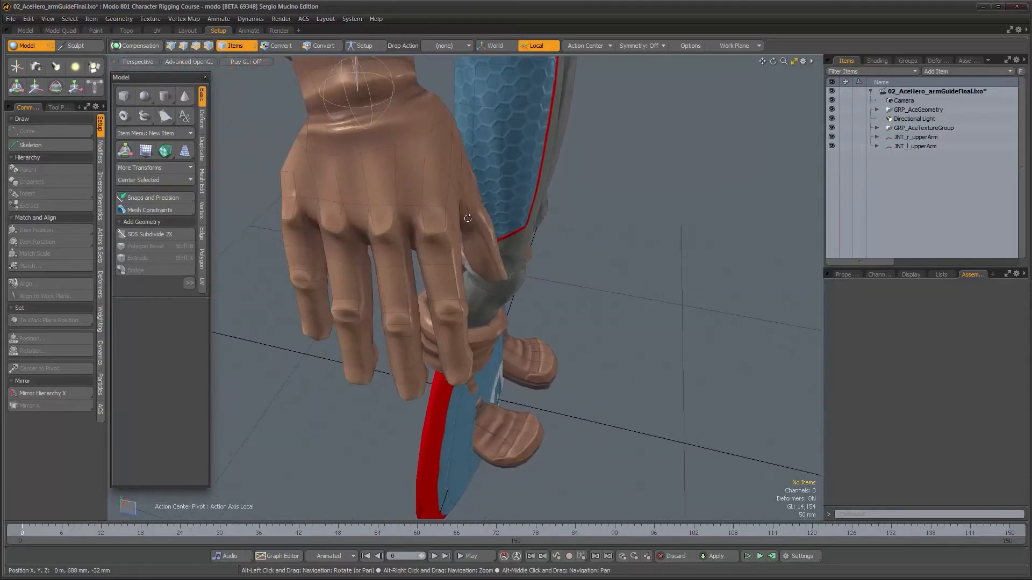
{"action": "left_click", "coordinate": [59, 144]}
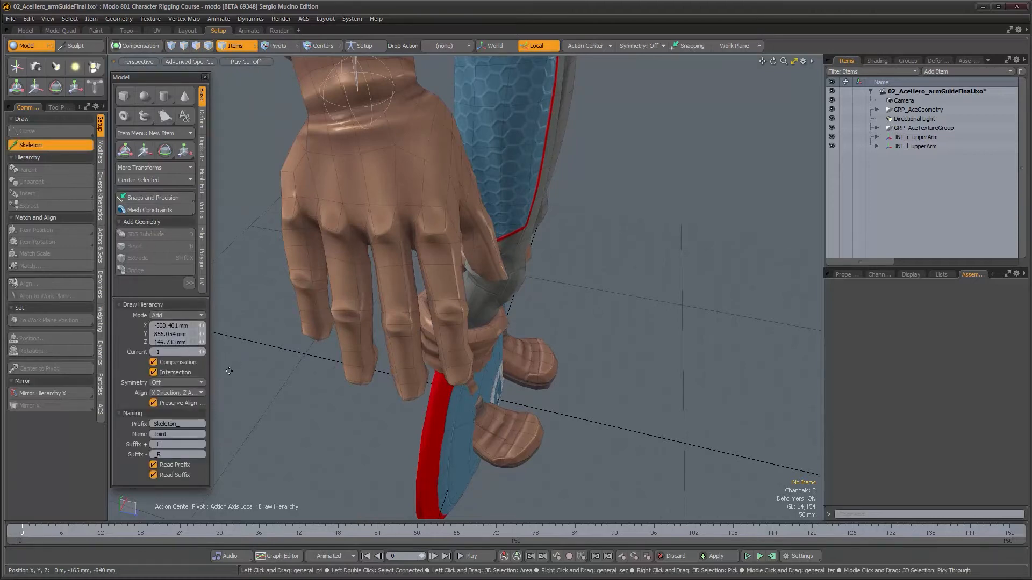
{"action": "left_click", "coordinate": [432, 223]}
{"action": "left_click", "coordinate": [449, 311]}
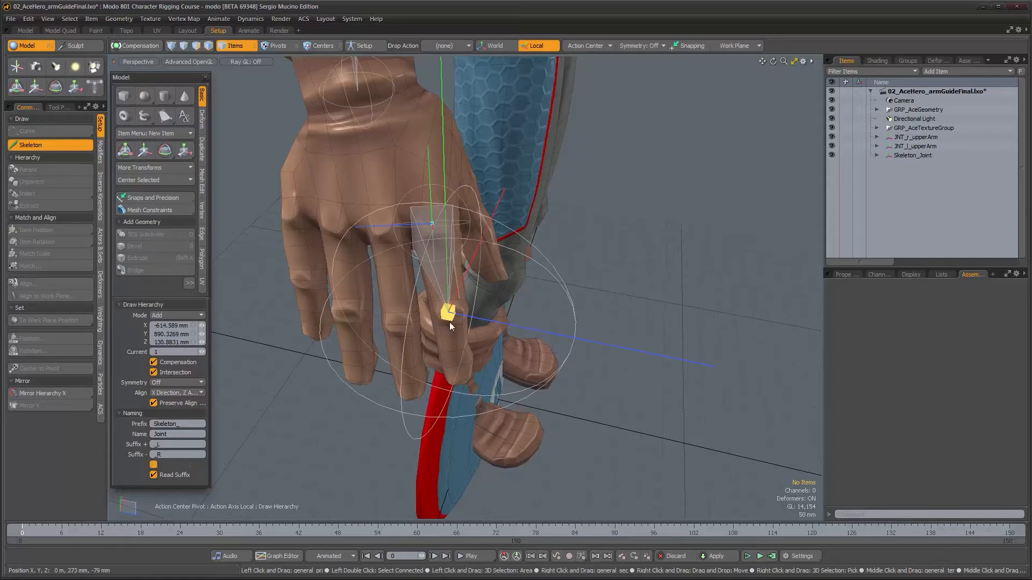
{"action": "left_click", "coordinate": [452, 356]}
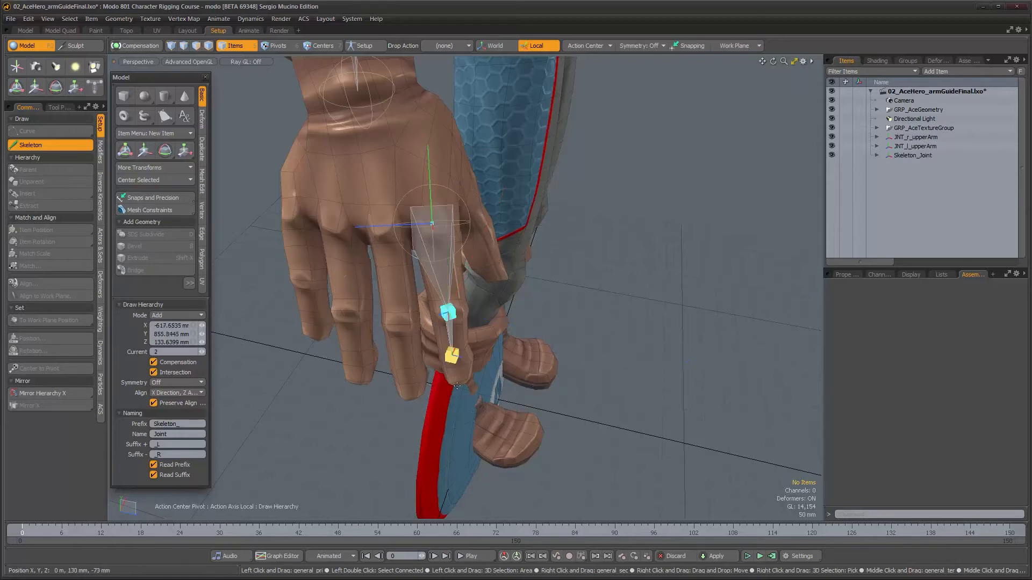
{"action": "left_click_drag", "start_coordinate": [498, 399], "coordinate": [647, 270], "text": "alt"}
{"action": "left_click_drag", "start_coordinate": [414, 221], "coordinate": [358, 180], "text": "alt"}
Undo the joints just drawn on the index finger.
{"action": "key", "text": "ctrl"}
{"action": "key", "text": "ctrl+z"}
{"action": "key", "text": "ctrl+z"}
{"action": "key", "text": "ctrl+z"}
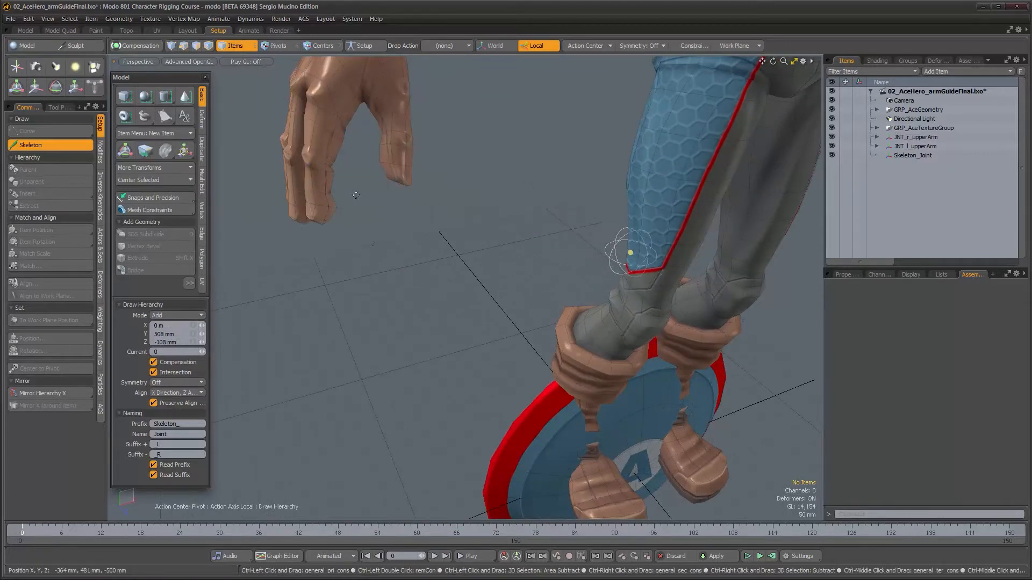
Draw a four-joint skeleton chain along the index finger from the knuckle to the fingertip and finish it.
{"action": "left_click_drag", "start_coordinate": [355, 198], "coordinate": [443, 175], "text": "alt"}
{"action": "left_click", "coordinate": [436, 170]}
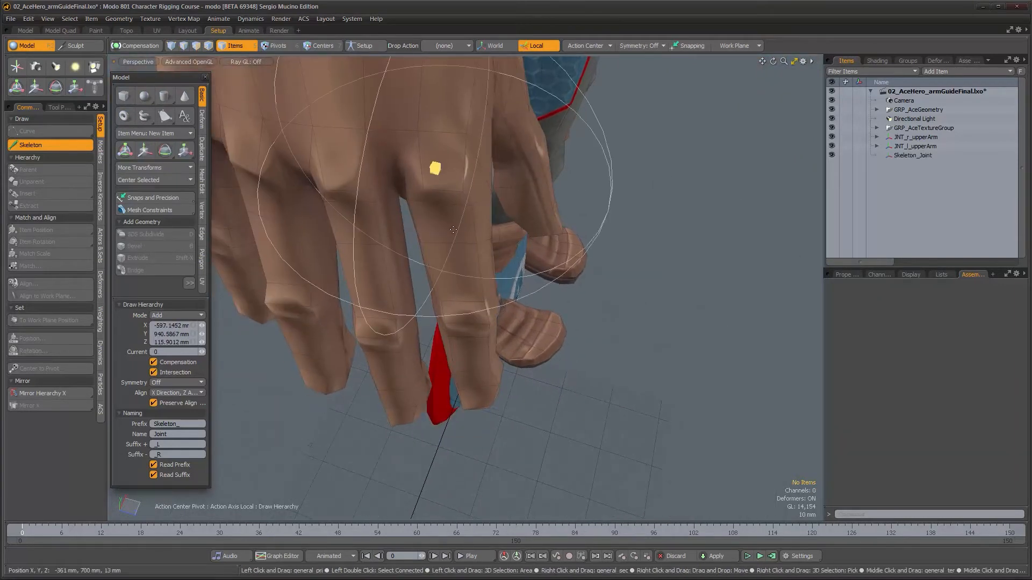
{"action": "left_click", "coordinate": [462, 319]}
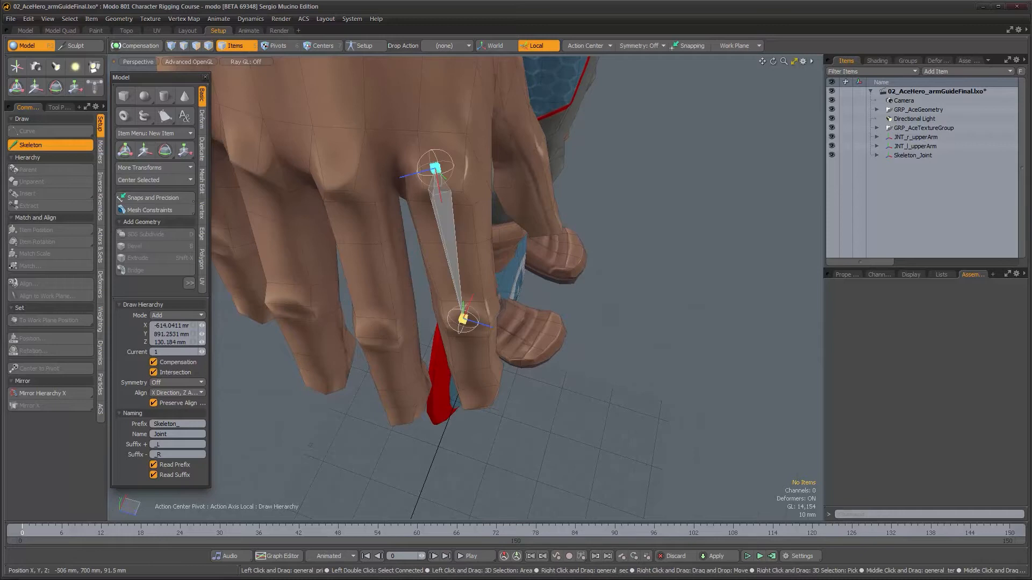
{"action": "left_click", "coordinate": [477, 409]}
{"action": "left_click_drag", "start_coordinate": [520, 417], "coordinate": [395, 349], "text": "alt"}
{"action": "middle_click_drag", "start_coordinate": [328, 220], "coordinate": [471, 374], "text": "alt"}
{"action": "left_click_drag", "start_coordinate": [470, 374], "coordinate": [536, 339], "text": "alt"}
{"action": "right_click_drag", "start_coordinate": [537, 339], "coordinate": [555, 361], "text": "alt"}
{"action": "middle_click_drag", "start_coordinate": [556, 361], "coordinate": [553, 412], "text": "alt"}
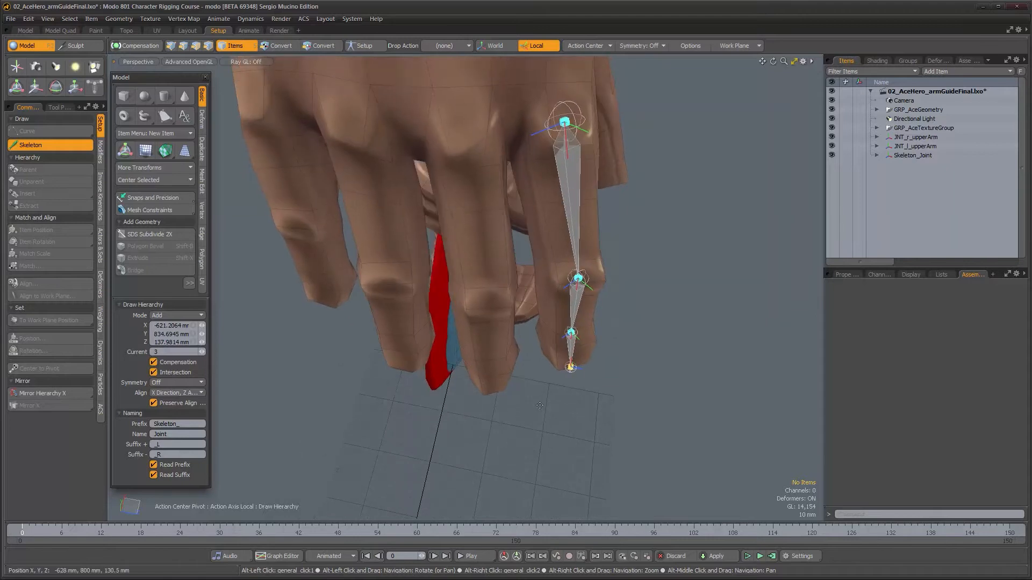
{"action": "key", "text": "space"}
Draw a separate four-joint skeleton chain along the middle finger from the knuckle to the fingertip.
{"action": "left_click", "coordinate": [45, 145]}
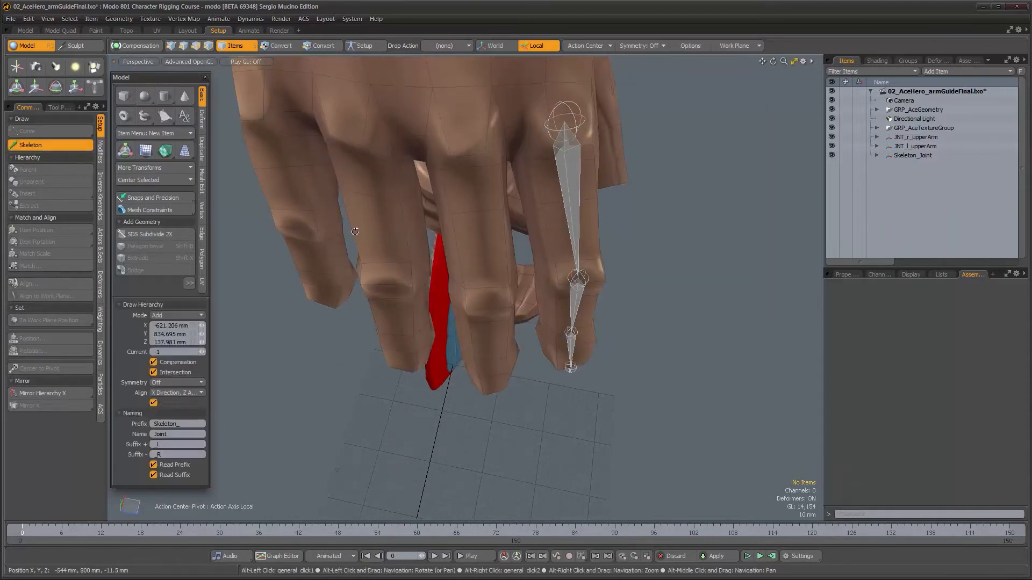
{"action": "left_click", "coordinate": [465, 145]}
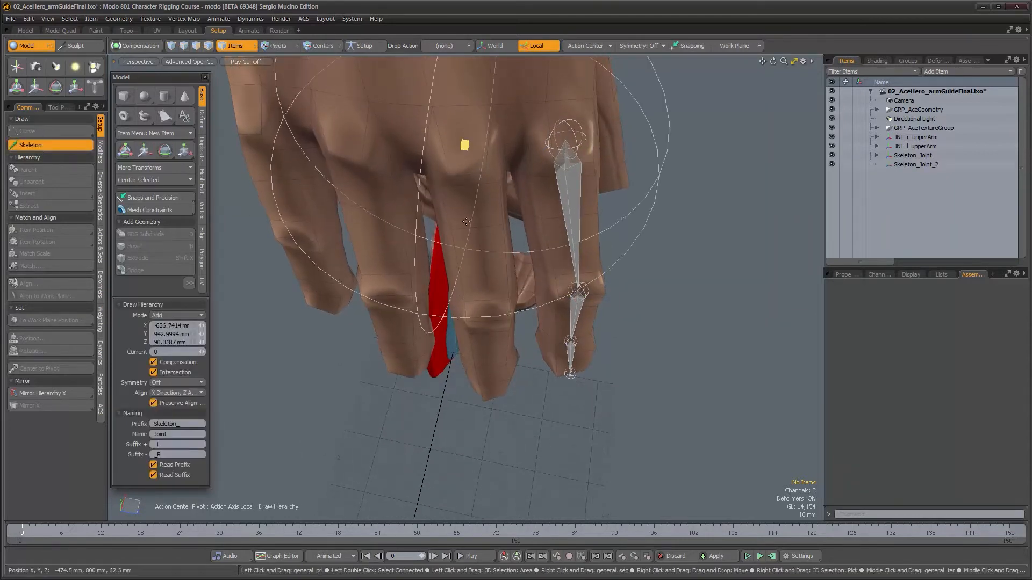
{"action": "left_click", "coordinate": [492, 322]}
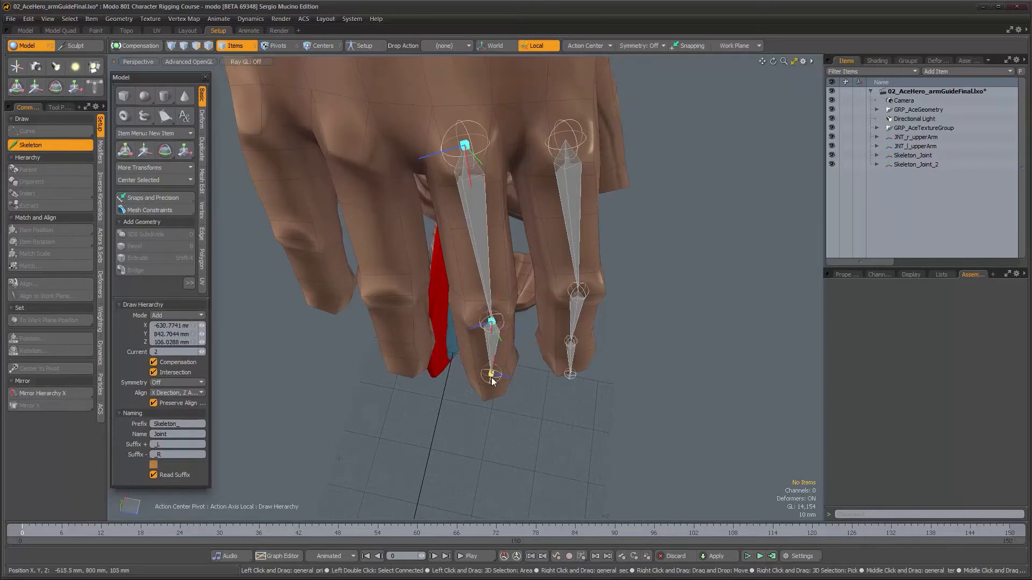
{"action": "left_click_drag", "start_coordinate": [497, 403], "coordinate": [522, 355], "text": "alt"}
{"action": "key", "text": "q"}
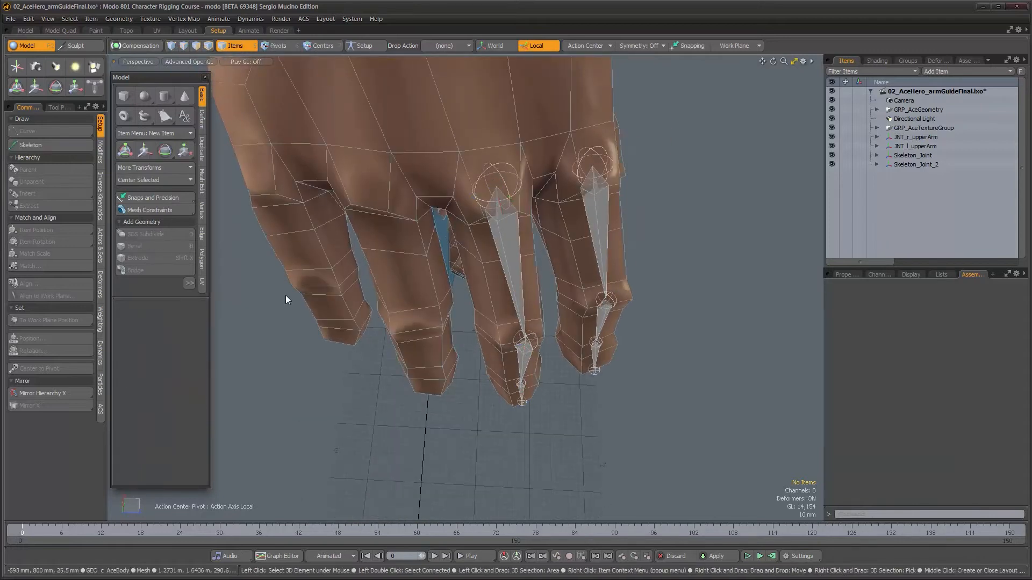
Draw a separate four-joint skeleton chain along the ring finger from the knuckle to the fingertip.
{"action": "left_click", "coordinate": [53, 145]}
{"action": "left_click_drag", "start_coordinate": [452, 318], "coordinate": [455, 144], "text": "alt"}
{"action": "left_click", "coordinate": [454, 144]}
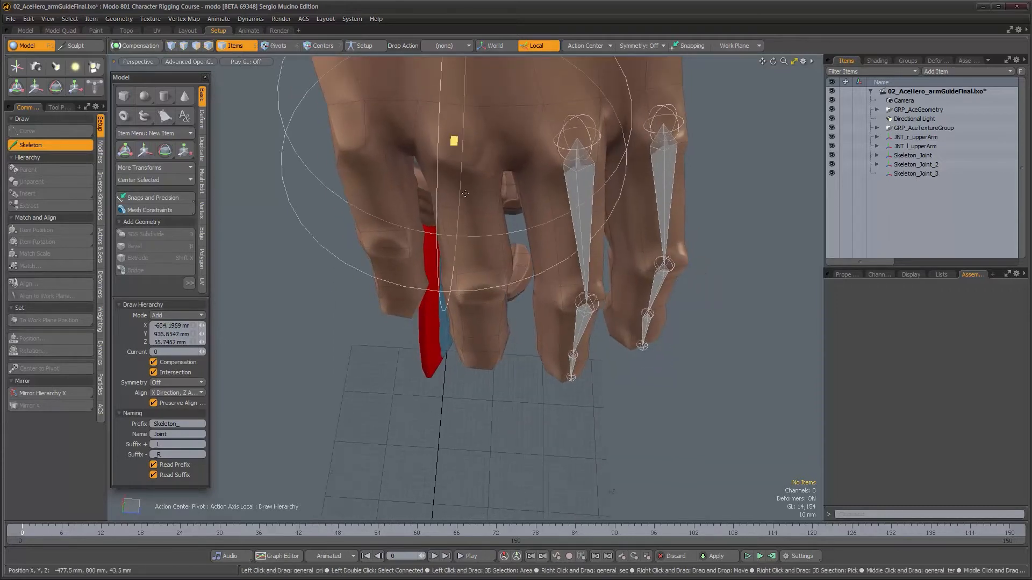
{"action": "left_click", "coordinate": [479, 295]}
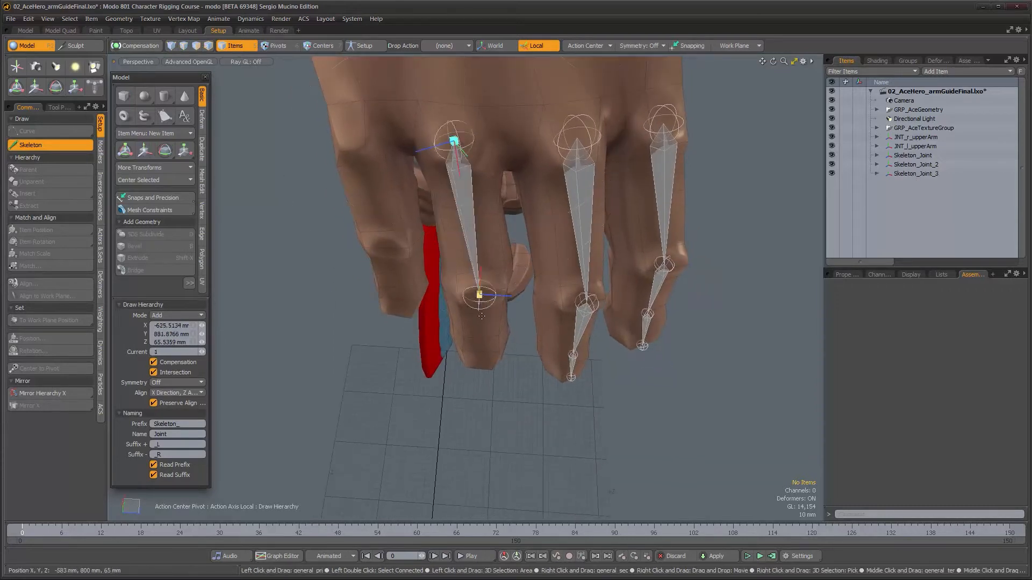
{"action": "left_click", "coordinate": [479, 368]}
{"action": "left_click_drag", "start_coordinate": [479, 368], "coordinate": [466, 247], "text": "alt"}
{"action": "key", "text": "q"}
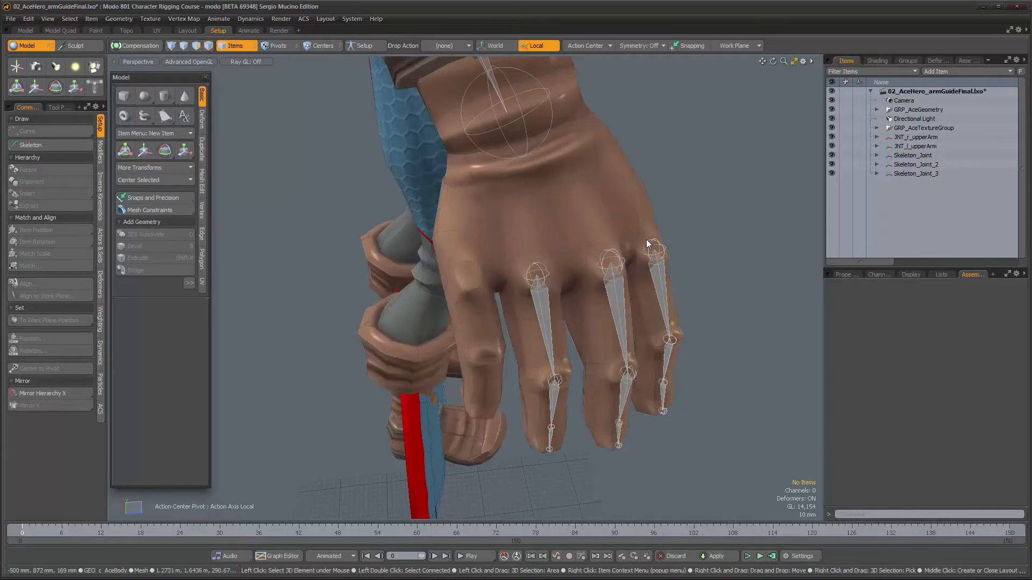
Draw a five-joint skeleton chain for the little finger, starting near the wrist and running through the knuckle to the fingertip.
{"action": "left_click_drag", "start_coordinate": [621, 293], "coordinate": [562, 290], "text": "alt"}
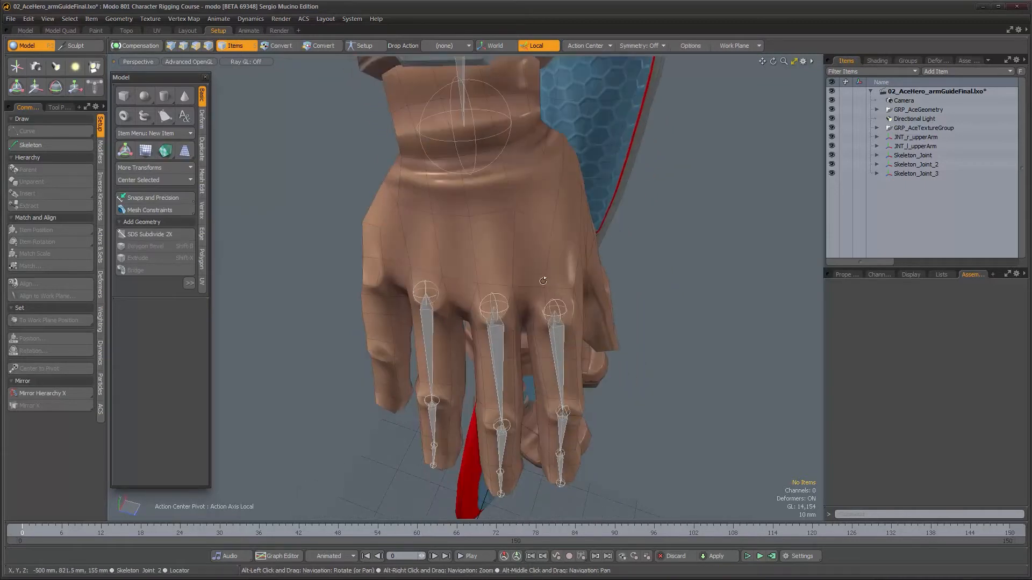
{"action": "left_click_drag", "start_coordinate": [421, 203], "coordinate": [469, 274], "text": "alt"}
{"action": "right_click_drag", "start_coordinate": [469, 274], "coordinate": [482, 263], "text": "alt"}
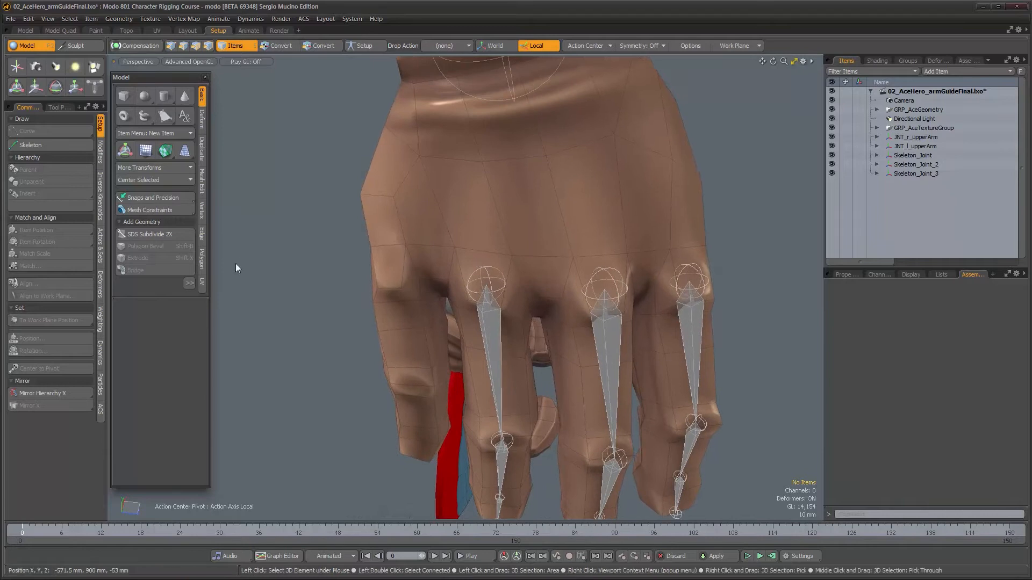
{"action": "left_click", "coordinate": [51, 146]}
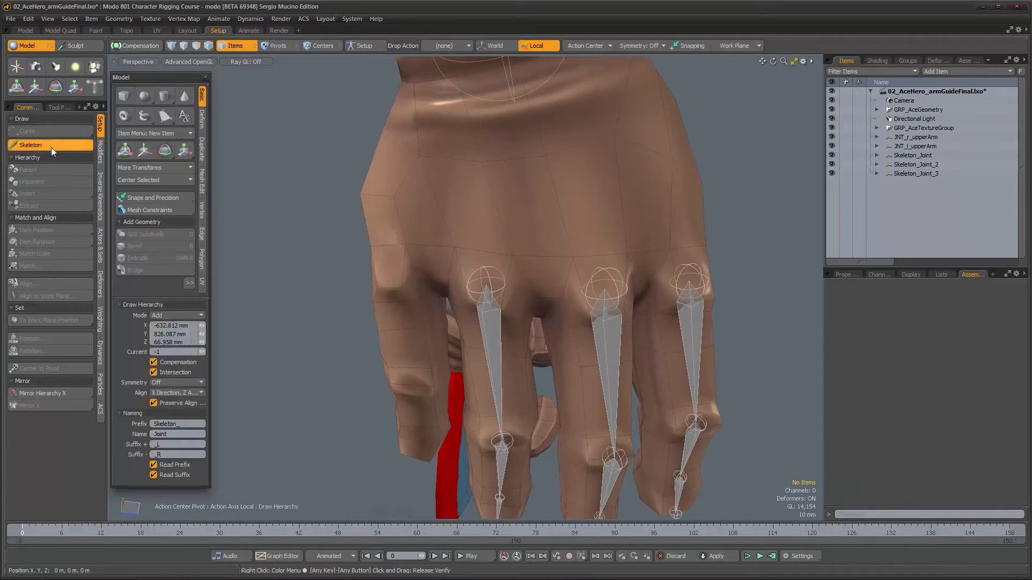
{"action": "left_click", "coordinate": [421, 102]}
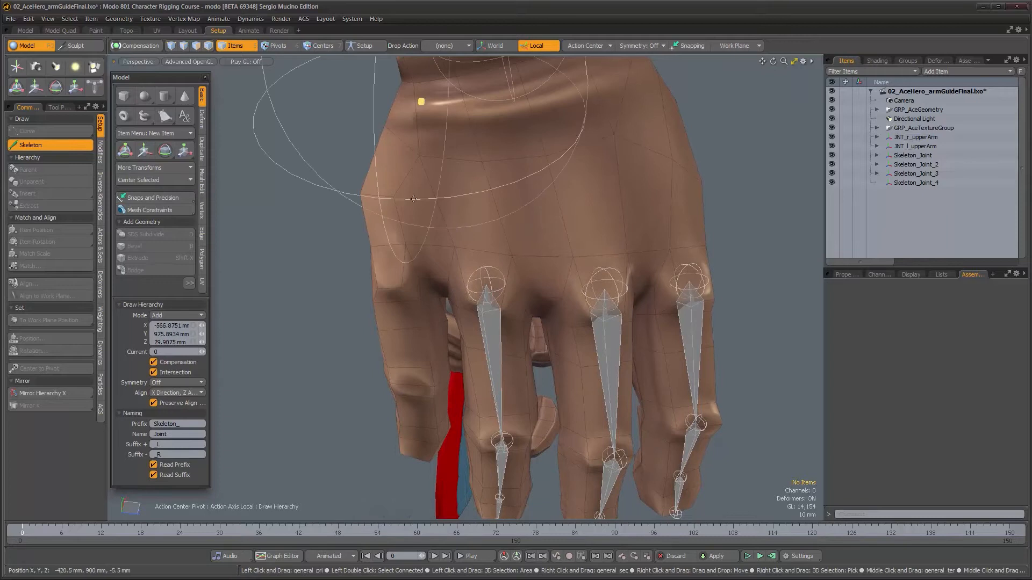
{"action": "left_click", "coordinate": [390, 277]}
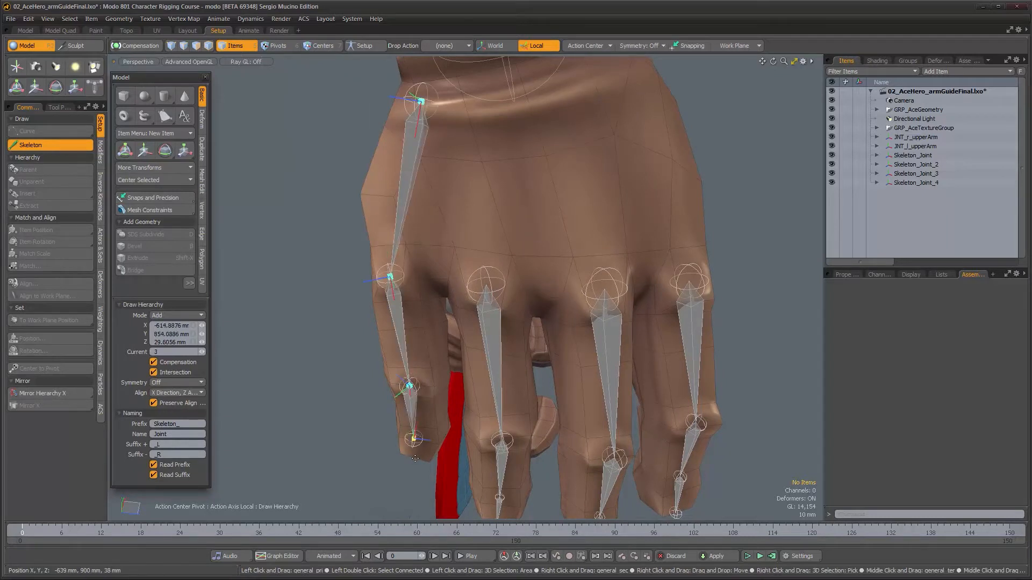
{"action": "left_click_drag", "start_coordinate": [430, 475], "coordinate": [567, 401], "text": "alt"}
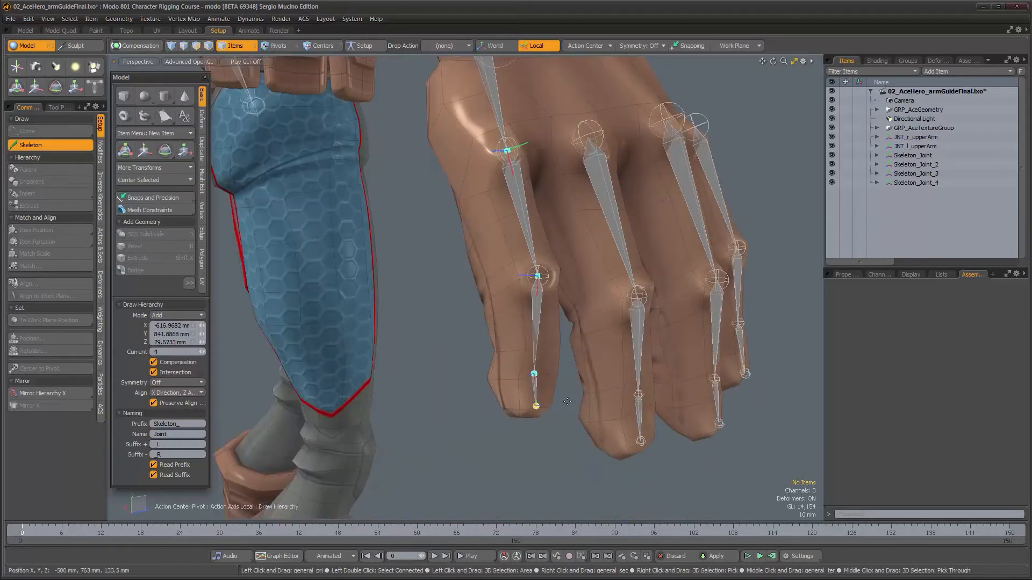
{"action": "left_click_drag", "start_coordinate": [567, 401], "coordinate": [444, 346], "text": "alt"}
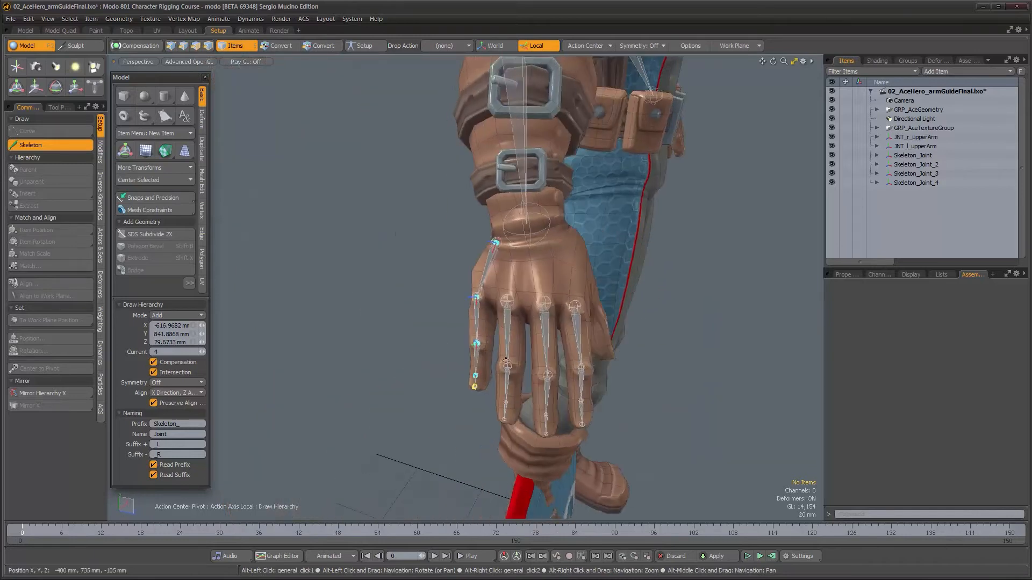
{"action": "key", "text": "q"}
Draw a separate four-joint skeleton chain along the thumb from its base near the wrist to the thumb tip.
{"action": "left_click_drag", "start_coordinate": [514, 368], "coordinate": [468, 374], "text": "alt"}
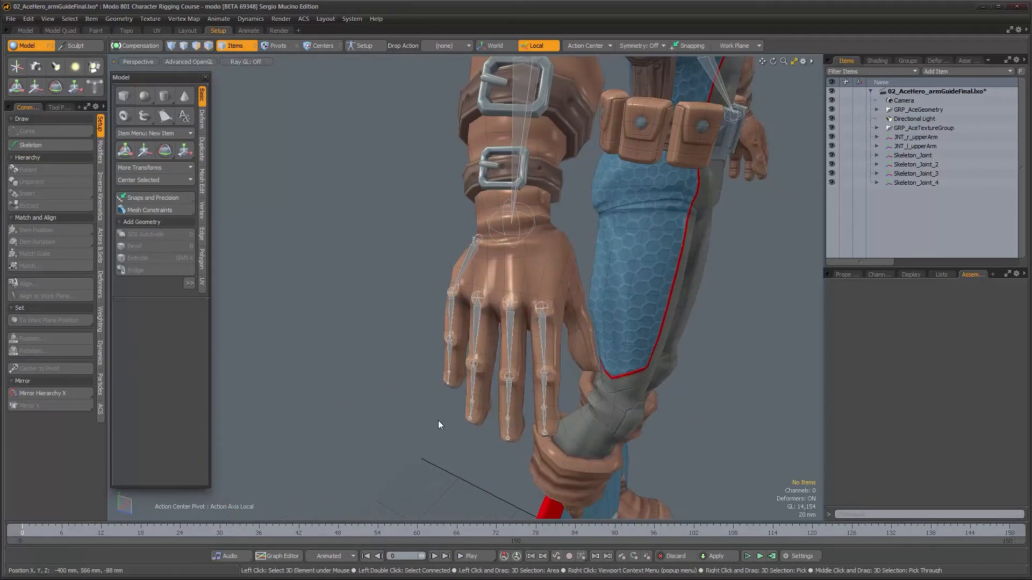
{"action": "left_click_drag", "start_coordinate": [559, 337], "coordinate": [481, 355], "text": "alt"}
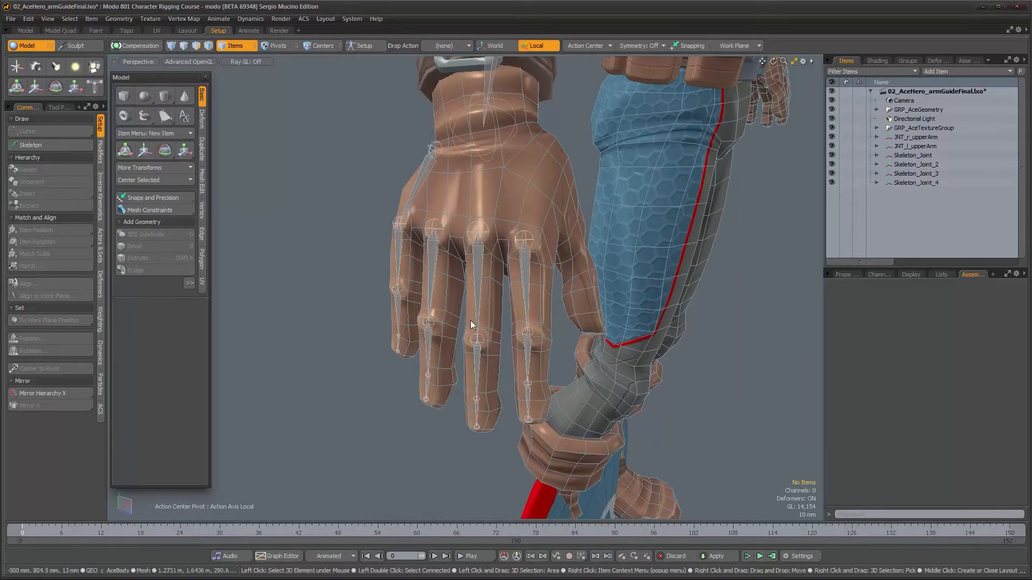
{"action": "left_click_drag", "start_coordinate": [481, 237], "coordinate": [446, 334], "text": "alt"}
{"action": "left_click", "coordinate": [55, 149]}
{"action": "mouse_move", "coordinate": [532, 293]}
{"action": "left_mouse_down", "text": "alt"}
{"action": "mouse_move", "coordinate": [534, 316]}
{"action": "mouse_move", "coordinate": [537, 302]}
{"action": "mouse_move", "coordinate": [508, 295]}
{"action": "left_mouse_up", "text": "alt"}
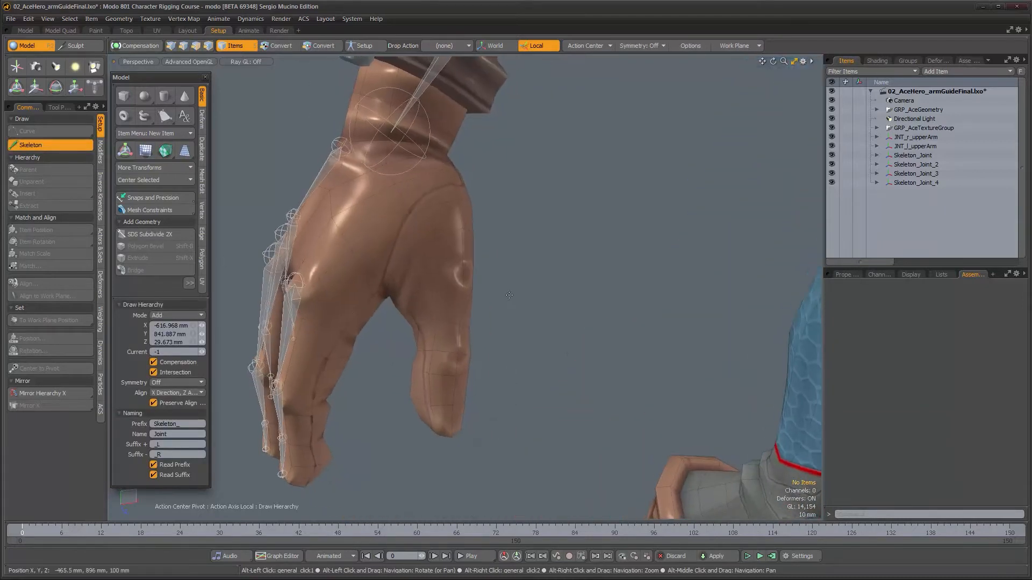
{"action": "mouse_move", "coordinate": [429, 153]}
{"action": "left_mouse_down", "text": "alt"}
{"action": "mouse_move", "coordinate": [430, 168]}
{"action": "mouse_move", "coordinate": [429, 150]}
{"action": "left_mouse_up", "text": "alt"}
{"action": "left_click", "coordinate": [428, 150]}
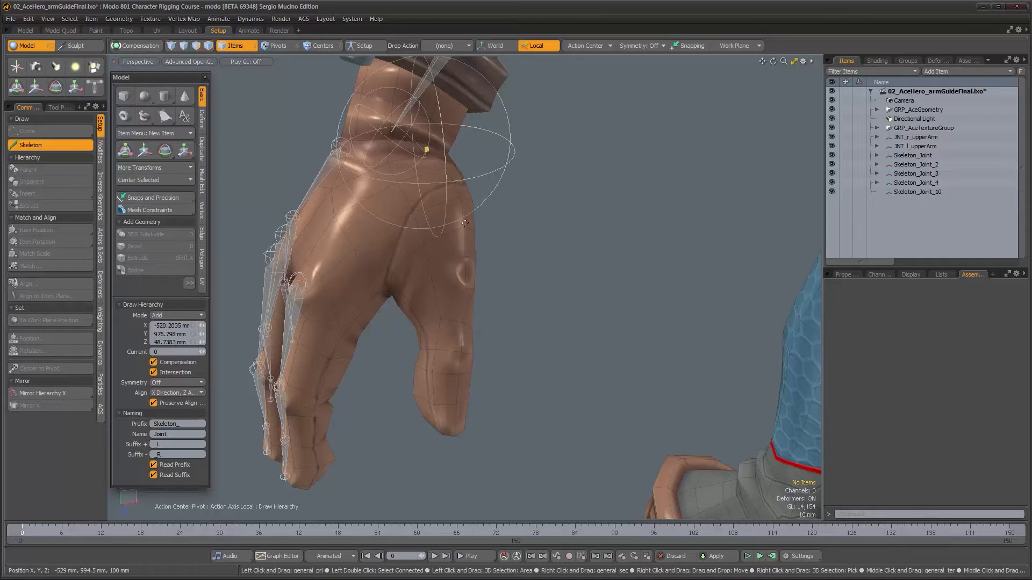
{"action": "left_click", "coordinate": [464, 262]}
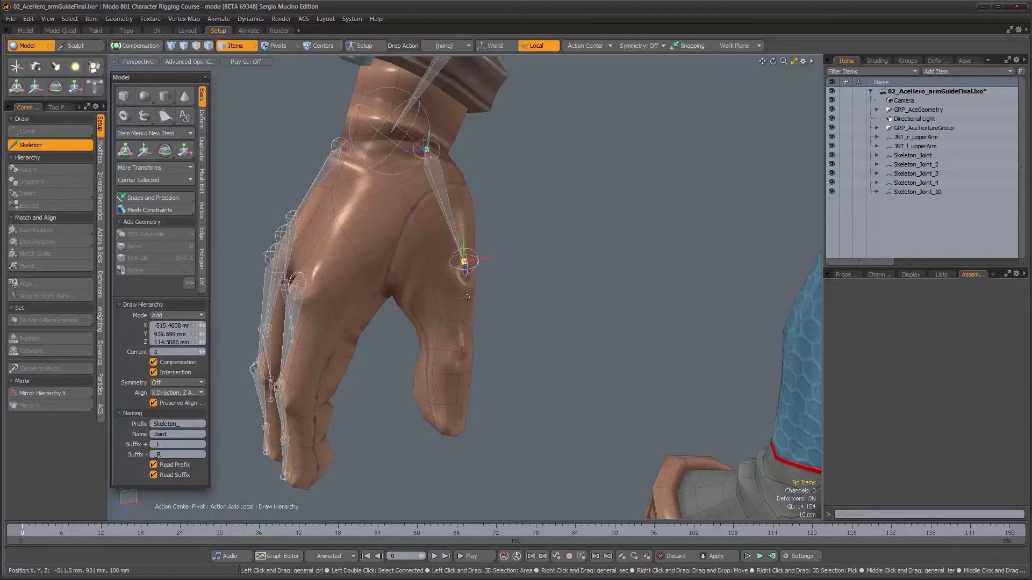
{"action": "left_click", "coordinate": [452, 435]}
Reposition the thumb chain's base joint so it sits inside the hand near the wrist, and finish the chain.
{"action": "left_click_drag", "start_coordinate": [452, 435], "coordinate": [533, 329], "text": "alt"}
{"action": "middle_click_drag", "start_coordinate": [492, 246], "coordinate": [454, 305], "text": "alt"}
{"action": "right_click_drag", "start_coordinate": [453, 305], "coordinate": [483, 302], "text": "alt"}
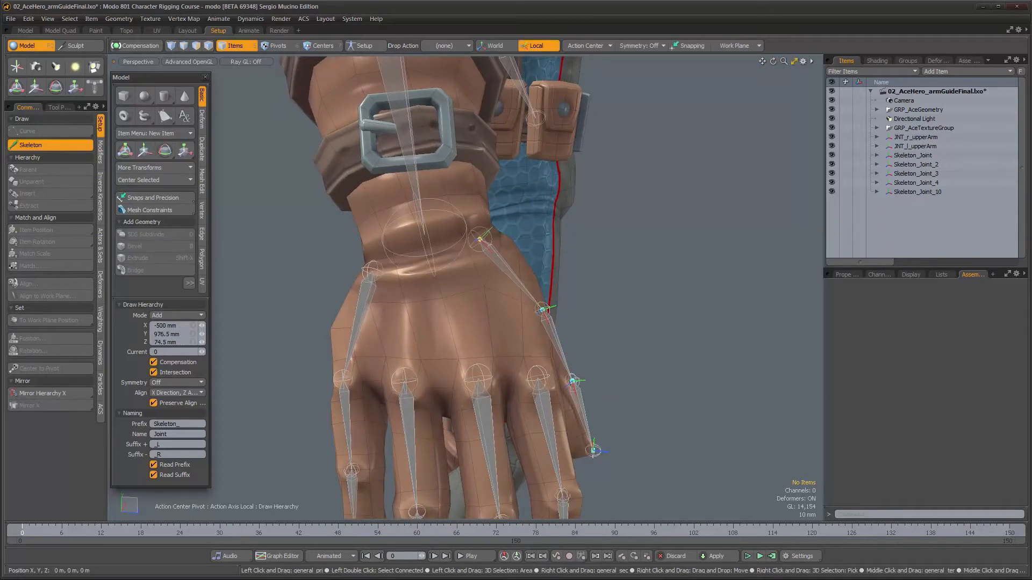
{"action": "left_click_drag", "start_coordinate": [479, 240], "coordinate": [414, 277]}
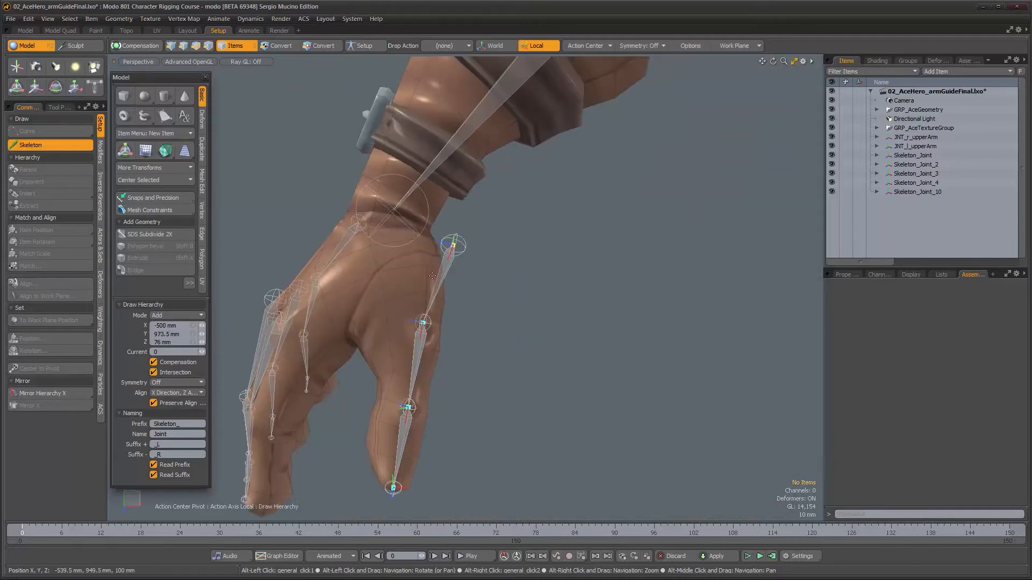
{"action": "left_click_drag", "start_coordinate": [424, 236], "coordinate": [498, 241], "text": "alt"}
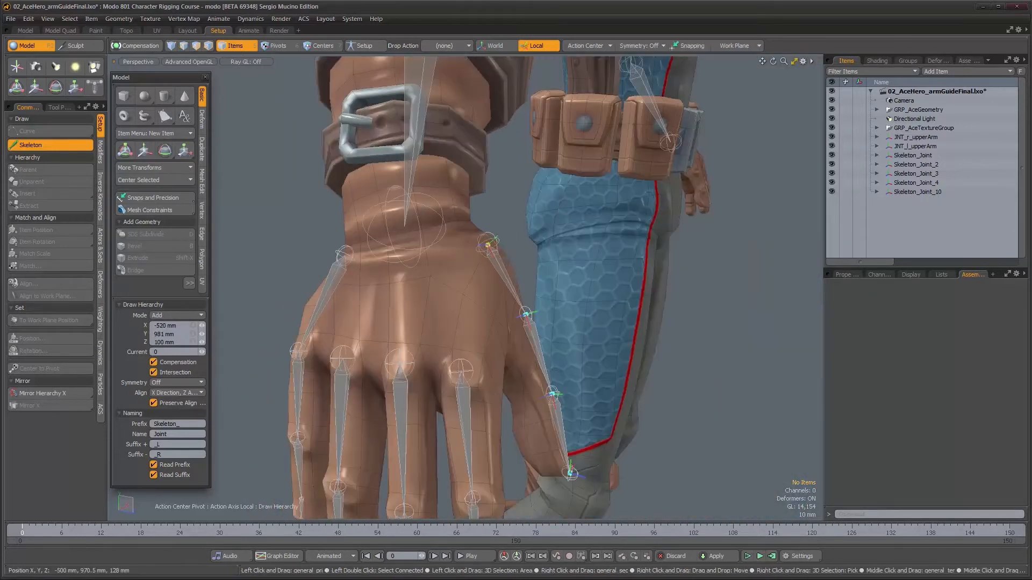
{"action": "left_click_drag", "start_coordinate": [513, 275], "coordinate": [457, 253], "text": "alt"}
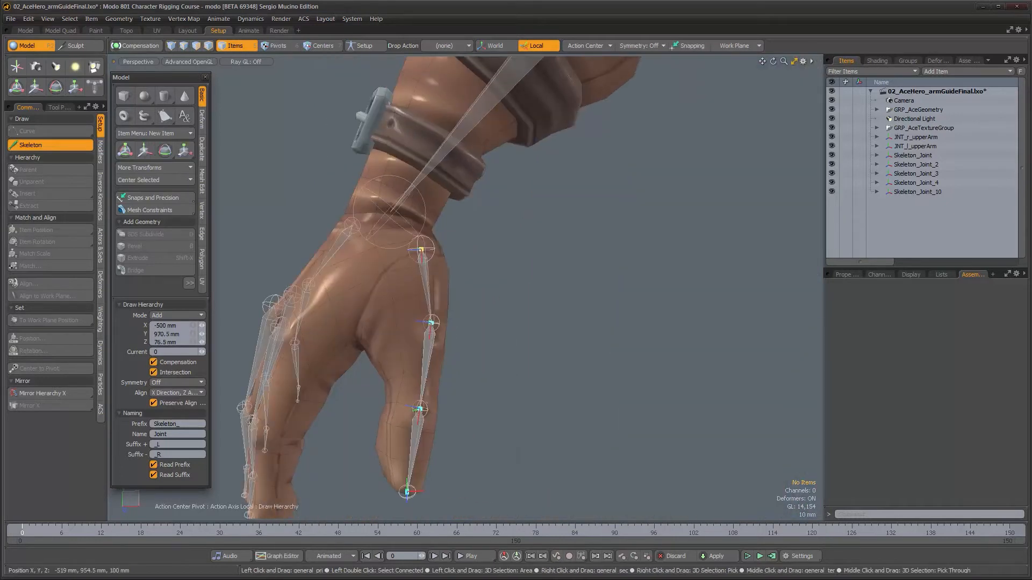
{"action": "left_click_drag", "start_coordinate": [462, 290], "coordinate": [584, 379], "text": "alt"}
{"action": "left_click_drag", "start_coordinate": [531, 304], "coordinate": [537, 307], "text": "alt"}
{"action": "key", "text": "q"}
Select the index finger's knuckle joint and examine how its orientation lines up with the knuckle and finger.
{"action": "left_click_drag", "start_coordinate": [509, 350], "coordinate": [523, 348], "text": "alt"}
{"action": "right_click_drag", "start_coordinate": [523, 347], "coordinate": [344, 344], "text": "alt"}
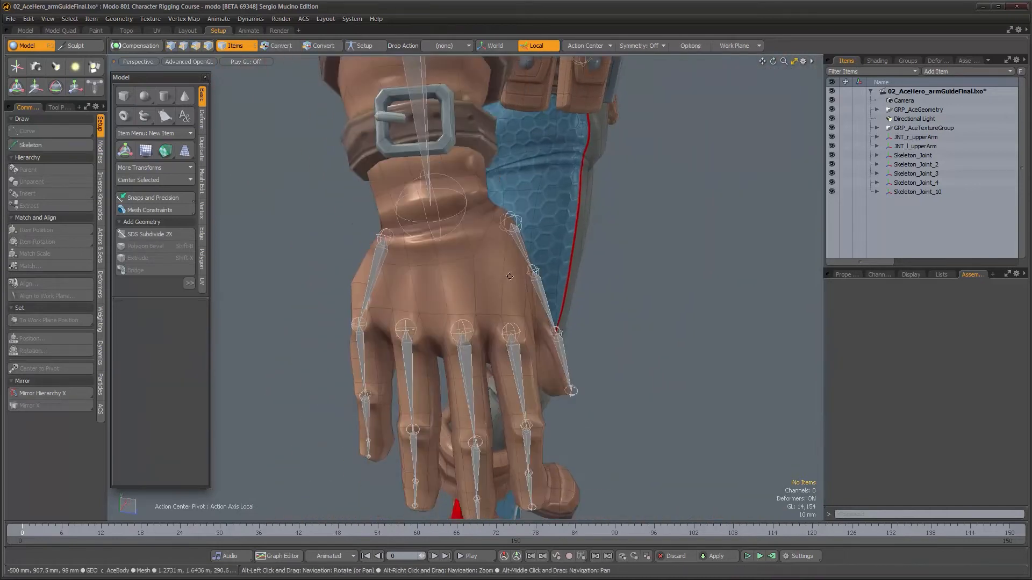
{"action": "middle_click_drag", "start_coordinate": [344, 344], "coordinate": [338, 312], "text": "alt"}
{"action": "middle_click_drag", "start_coordinate": [258, 304], "coordinate": [248, 262], "text": "alt"}
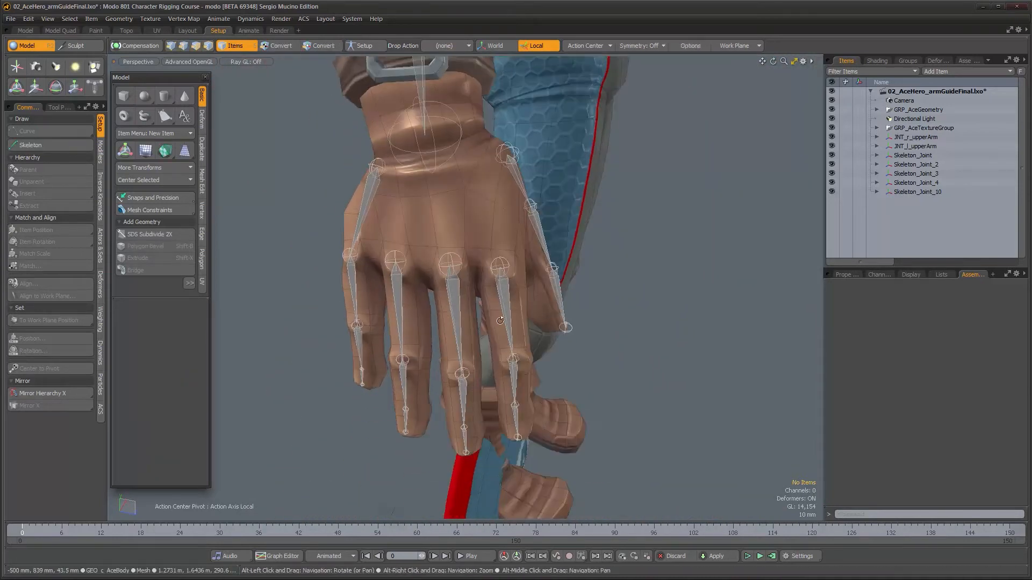
{"action": "left_click", "coordinate": [503, 286]}
{"action": "left_click_drag", "start_coordinate": [504, 292], "coordinate": [467, 334], "text": "alt"}
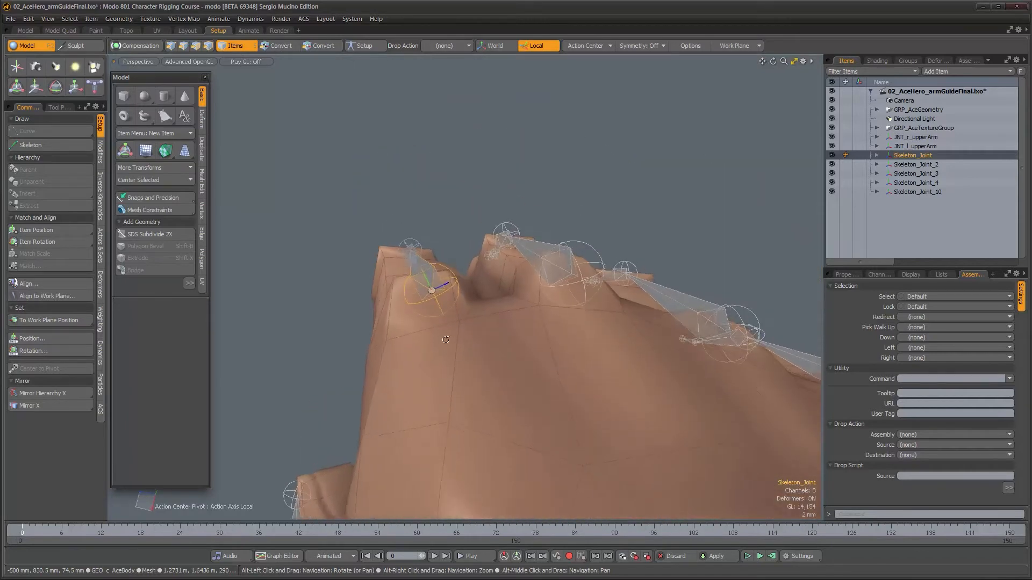
{"action": "right_click_drag", "start_coordinate": [467, 334], "coordinate": [483, 336], "text": "alt"}
{"action": "left_click_drag", "start_coordinate": [483, 336], "coordinate": [482, 346], "text": "alt"}
{"action": "left_click_drag", "start_coordinate": [436, 316], "coordinate": [436, 210], "text": "alt"}
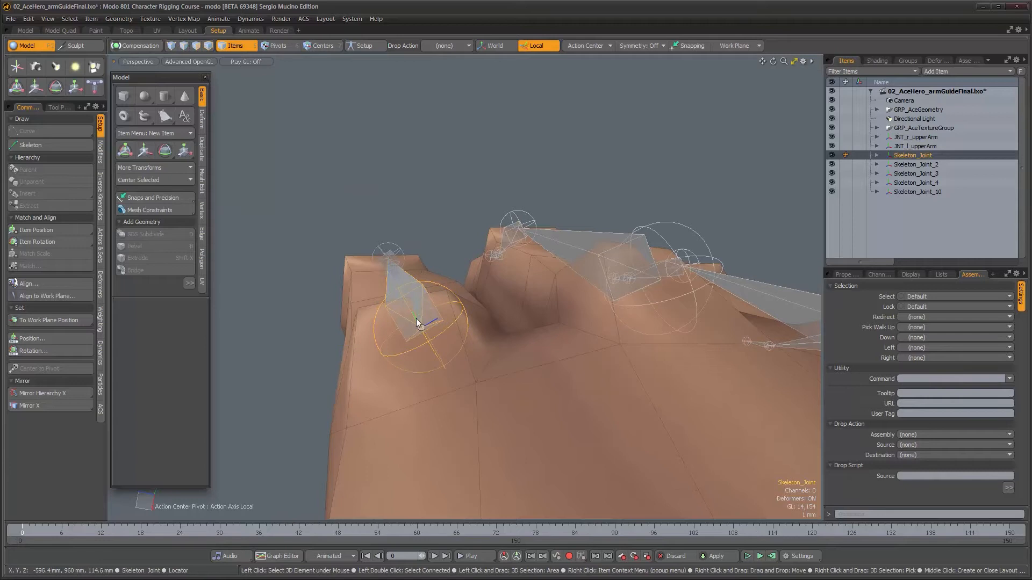
{"action": "left_click_drag", "start_coordinate": [431, 336], "coordinate": [475, 299], "text": "alt"}
{"action": "left_click_drag", "start_coordinate": [417, 448], "coordinate": [427, 347], "text": "alt"}
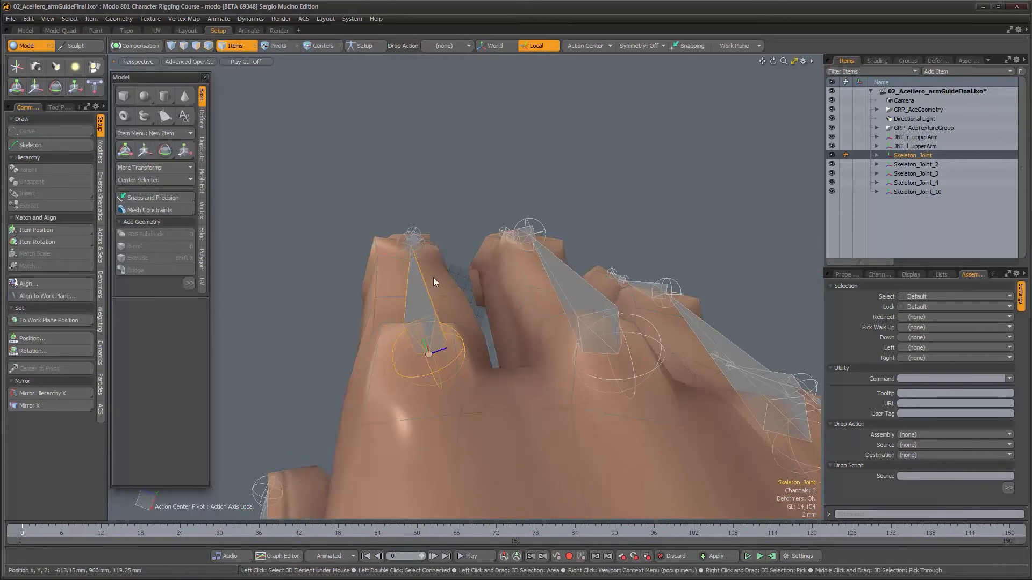
{"action": "left_click_drag", "start_coordinate": [430, 283], "coordinate": [391, 318], "text": "alt"}
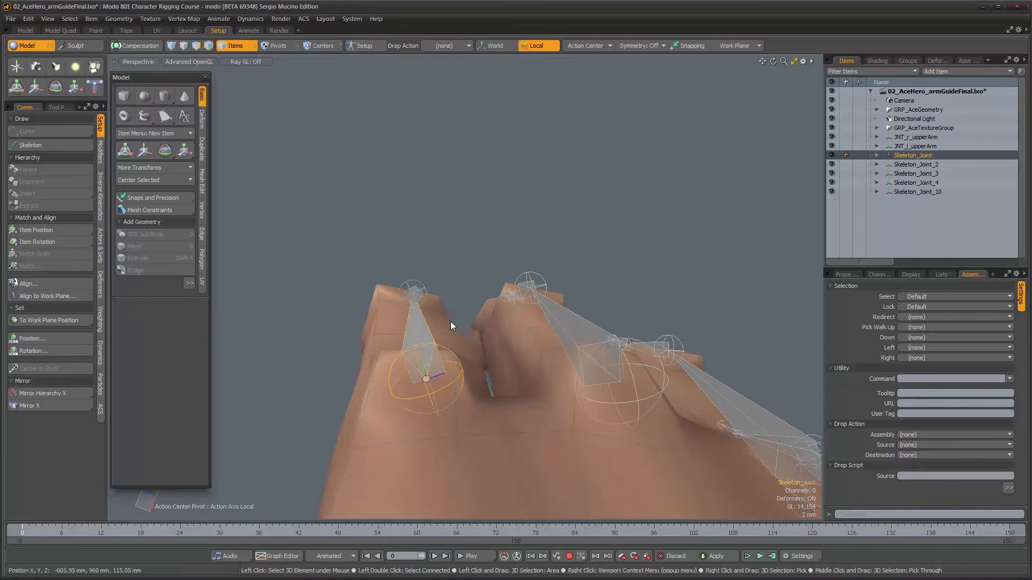
{"action": "left_click_drag", "start_coordinate": [437, 331], "coordinate": [436, 329], "text": "alt"}
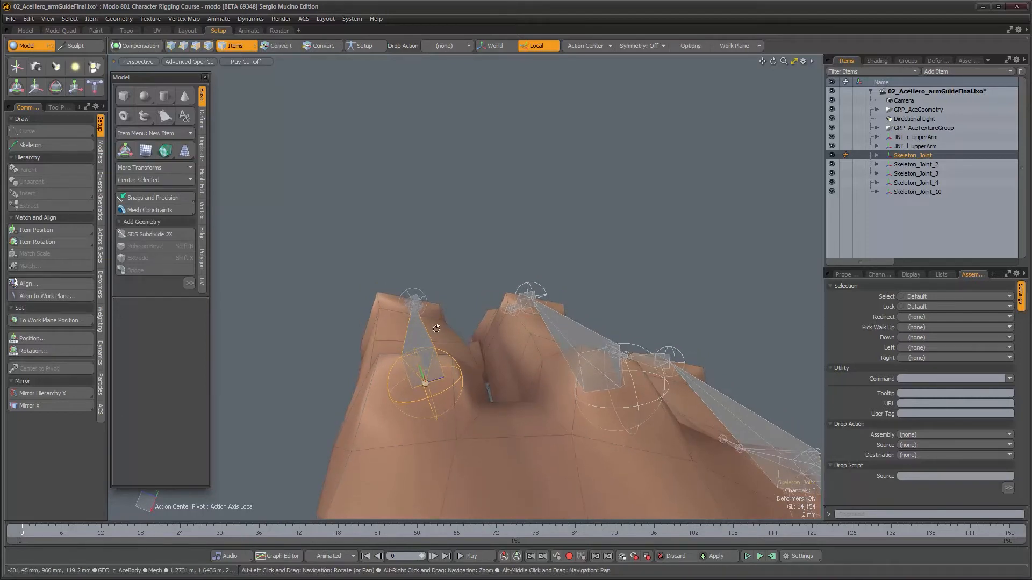
Rotate the index finger's knuckle joint to match the tilt of the finger.
{"action": "left_click_drag", "start_coordinate": [437, 368], "coordinate": [426, 340], "text": "alt"}
{"action": "key", "text": "e"}
{"action": "key", "text": "shift+a"}
{"action": "scroll", "coordinate": [451, 335], "scroll_direction": "down", "scroll_amount": 4}
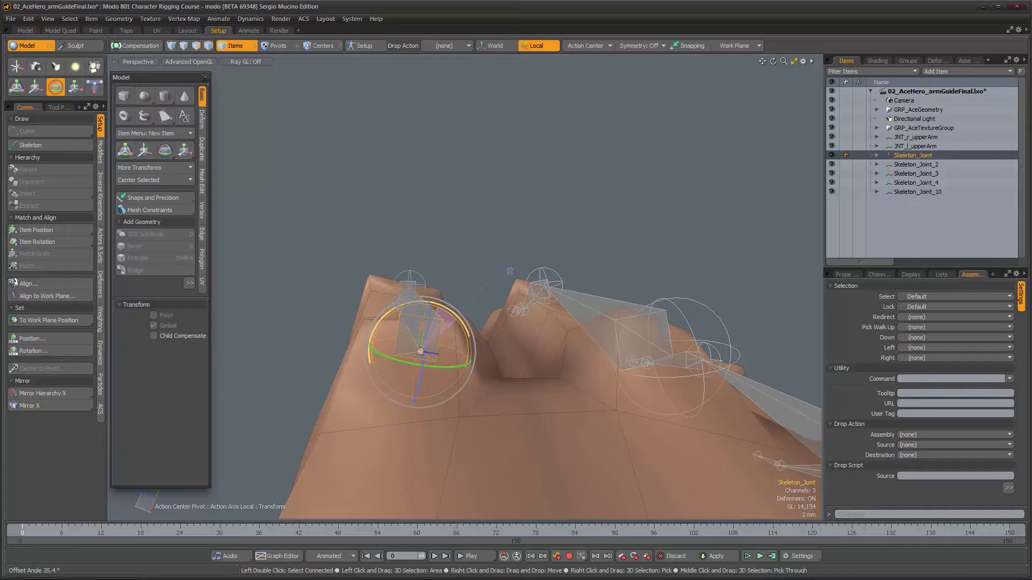
{"action": "left_click_drag", "start_coordinate": [543, 272], "coordinate": [527, 298], "text": "alt"}
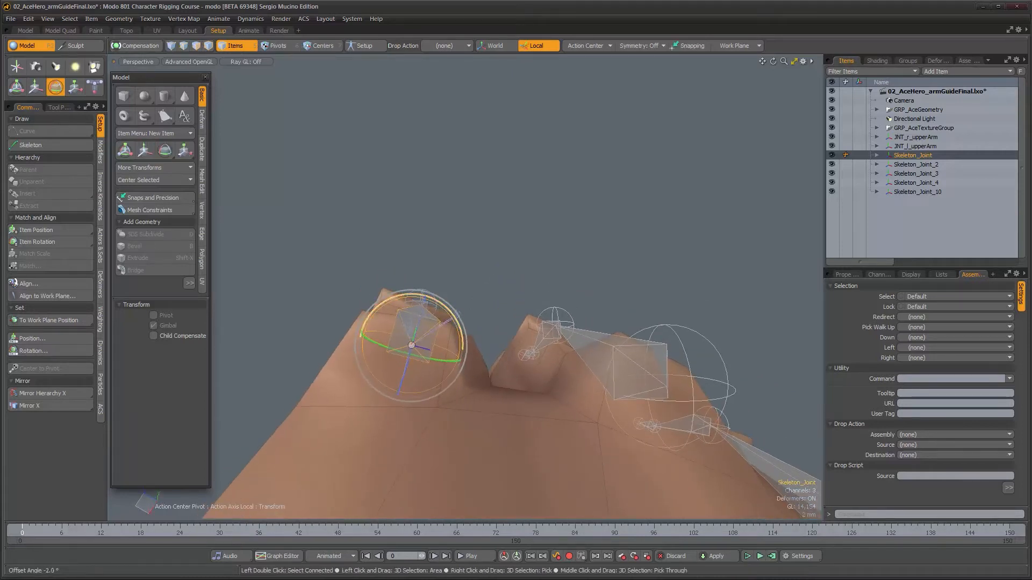
Rotate the middle finger's knuckle joint to match the tilt of that finger.
{"action": "left_click_drag", "start_coordinate": [594, 345], "coordinate": [463, 283], "text": "alt"}
{"action": "key", "text": "space"}
{"action": "left_click", "coordinate": [479, 280]}
{"action": "key", "text": "e"}
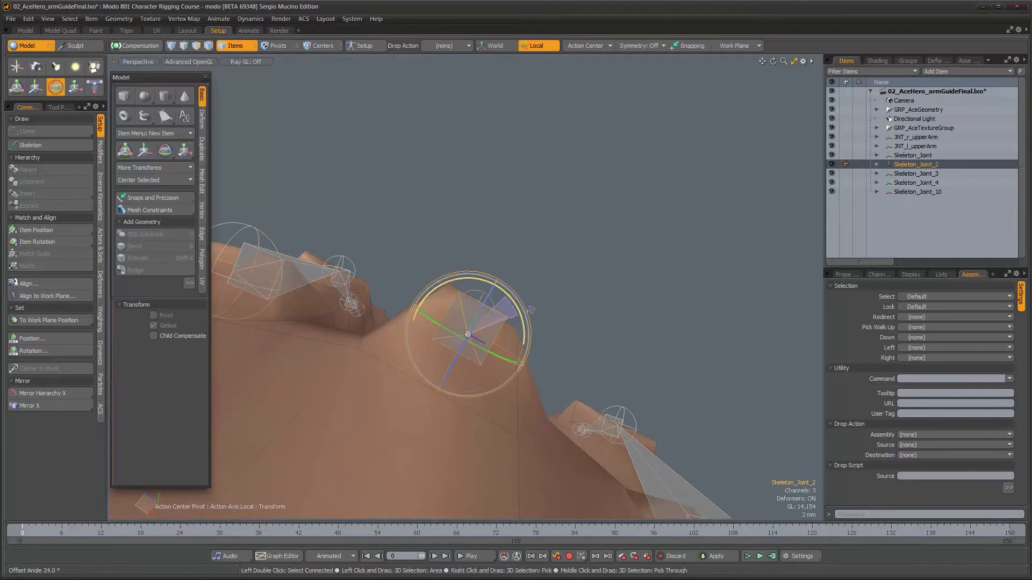
{"action": "left_click_drag", "start_coordinate": [535, 317], "coordinate": [451, 323], "text": "alt"}
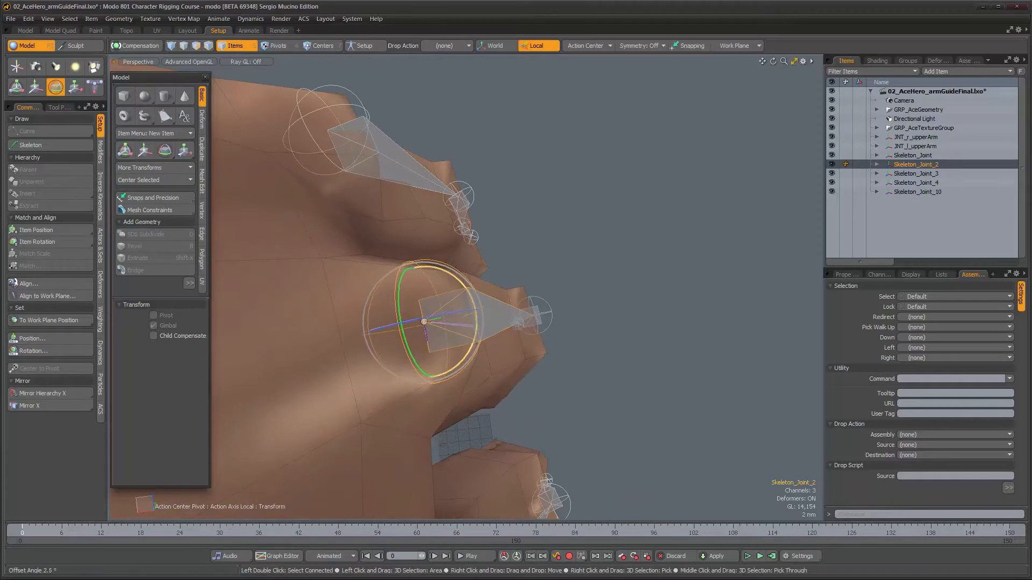
Rotate the ring finger's knuckle joint to match the tilt of that finger.
{"action": "left_click_drag", "start_coordinate": [540, 356], "coordinate": [548, 264], "text": "alt"}
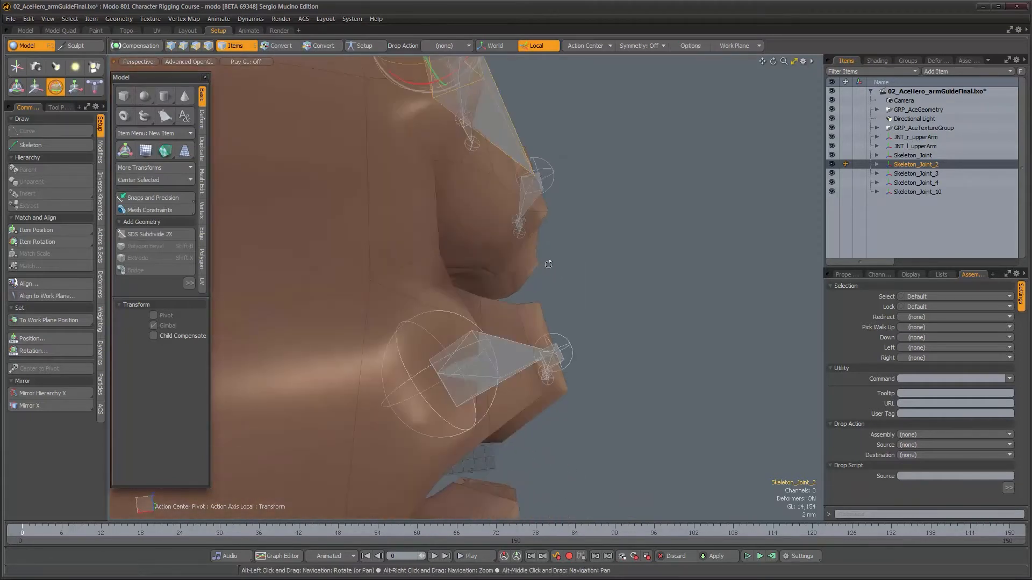
{"action": "left_click", "coordinate": [491, 405]}
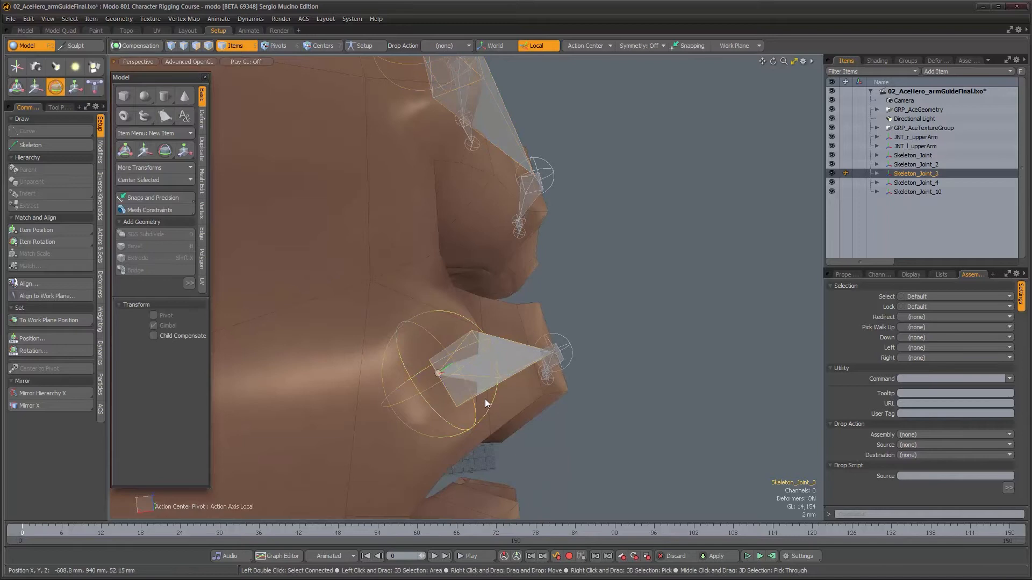
{"action": "left_click_drag", "start_coordinate": [484, 371], "coordinate": [521, 382], "text": "alt"}
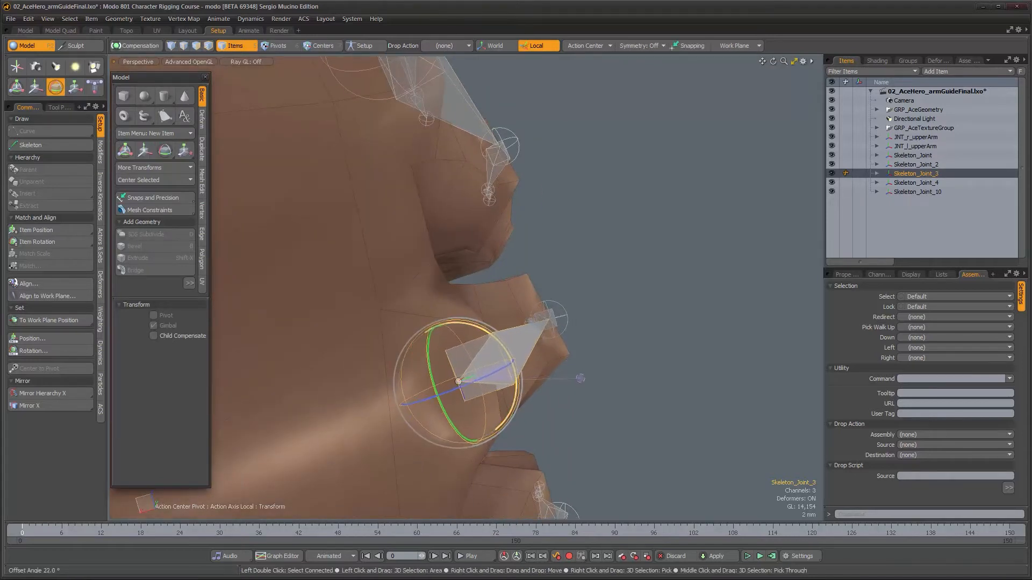
{"action": "left_click_drag", "start_coordinate": [586, 384], "coordinate": [525, 319], "text": "alt"}
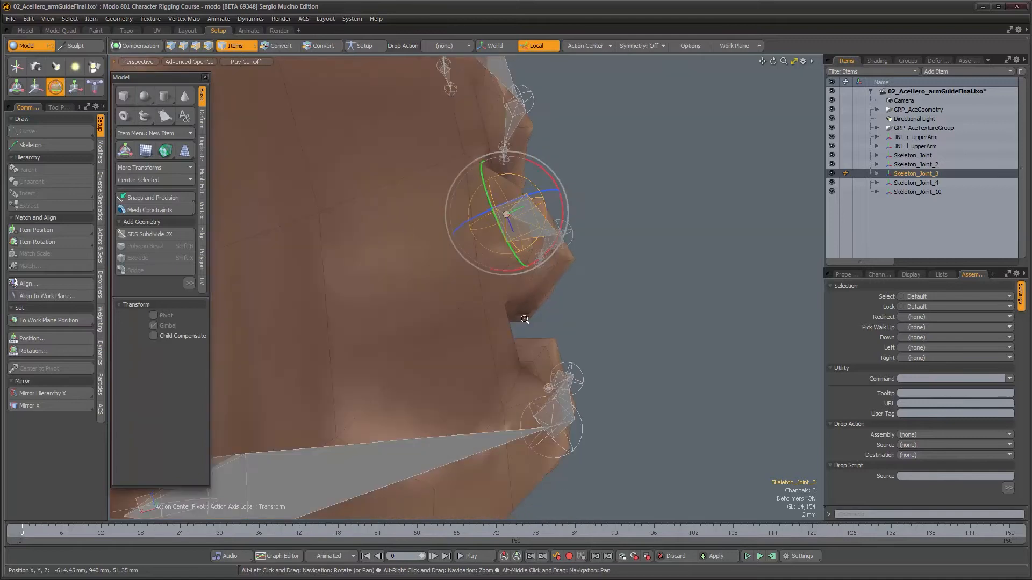
{"action": "right_click_drag", "start_coordinate": [525, 319], "coordinate": [524, 360], "text": "alt"}
Rotate the little finger's knuckle joint to match the finger's tilt, leaving the joint near the wrist alone.
{"action": "key", "text": "q"}
{"action": "left_click", "coordinate": [484, 404]}
{"action": "left_click_drag", "start_coordinate": [483, 406], "coordinate": [495, 361], "text": "alt"}
{"action": "scroll", "coordinate": [494, 360], "scroll_direction": "up", "scroll_amount": 5}
{"action": "left_click", "coordinate": [492, 363]}
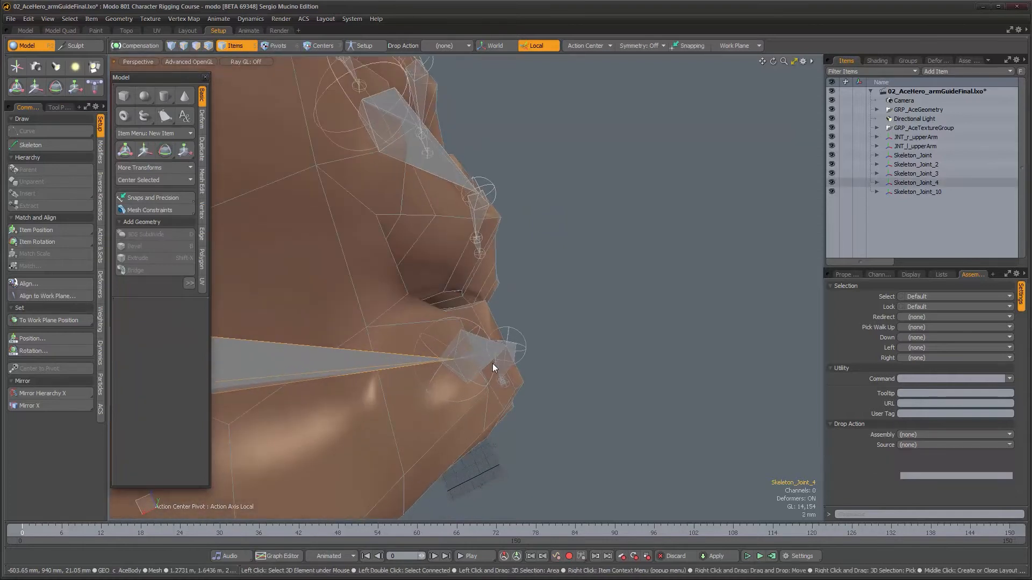
{"action": "left_click_drag", "start_coordinate": [473, 371], "coordinate": [564, 288], "text": "alt"}
{"action": "key", "text": "e"}
{"action": "key", "text": "w"}
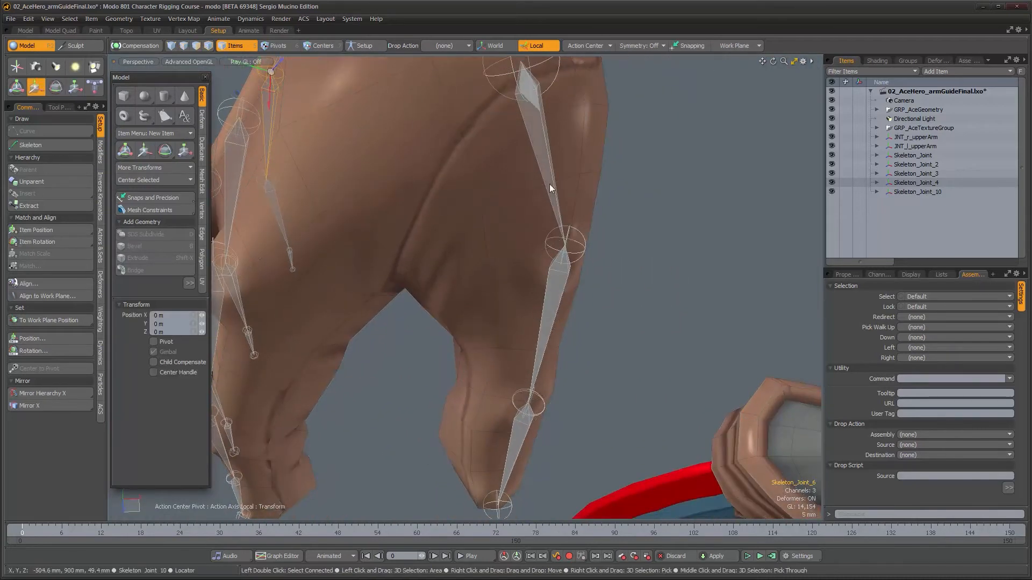
{"action": "key", "text": "q"}
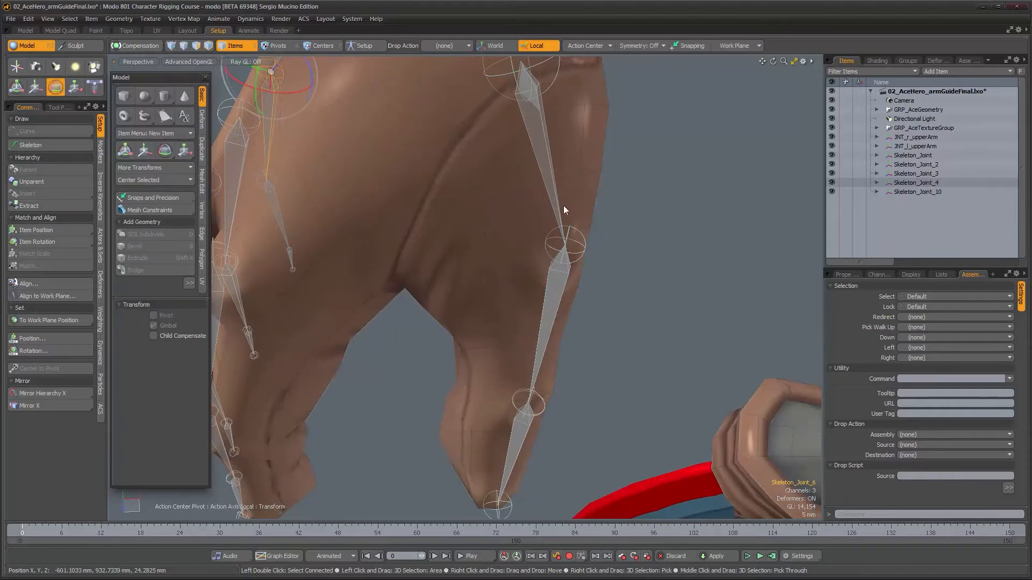
Rotate the thumb's joints to align them with the orientation of the thumb.
{"action": "left_click", "coordinate": [553, 174]}
{"action": "left_click_drag", "start_coordinate": [570, 190], "coordinate": [504, 324], "text": "alt"}
{"action": "left_click", "coordinate": [533, 321]}
{"action": "key", "text": "e"}
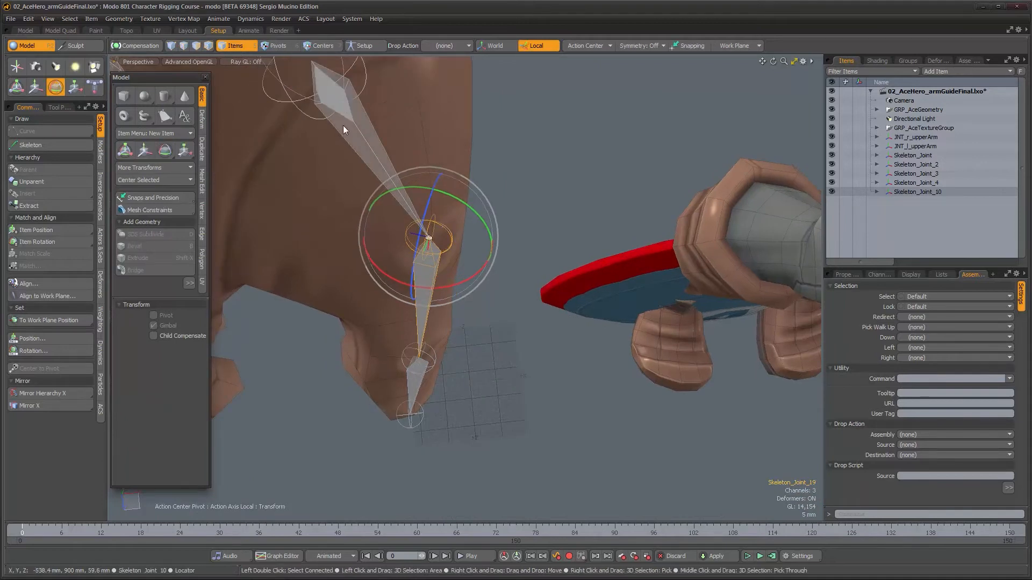
{"action": "left_click_drag", "start_coordinate": [443, 285], "coordinate": [467, 330]}
{"action": "key", "text": "q"}
Move the thumb's base joint about -2.8 mm along its local Y axis into the hand.
{"action": "left_click_drag", "start_coordinate": [539, 318], "coordinate": [584, 295], "text": "alt+shift"}
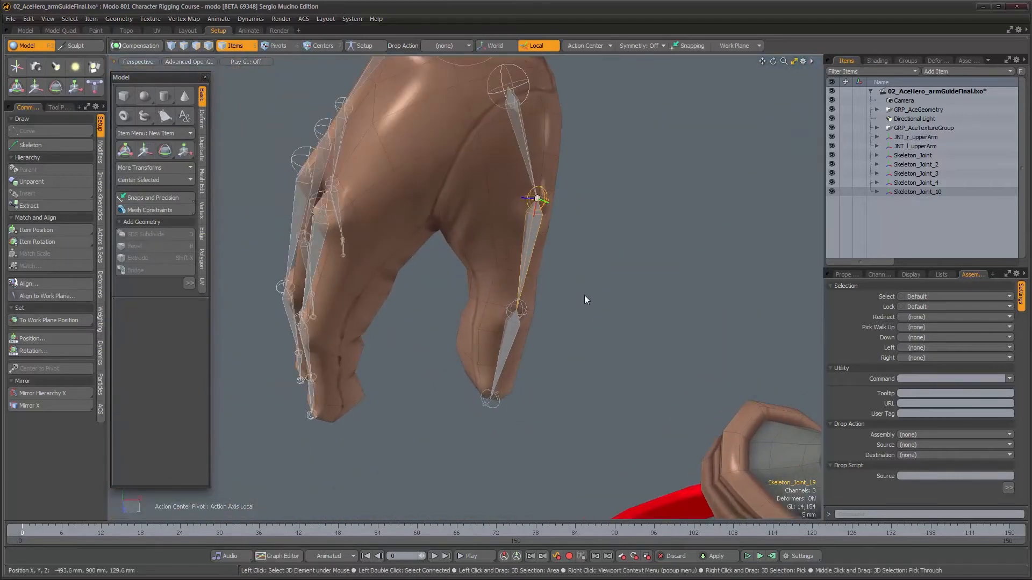
{"action": "left_click_drag", "start_coordinate": [546, 190], "coordinate": [460, 98], "text": "alt"}
{"action": "left_click", "coordinate": [451, 88]}
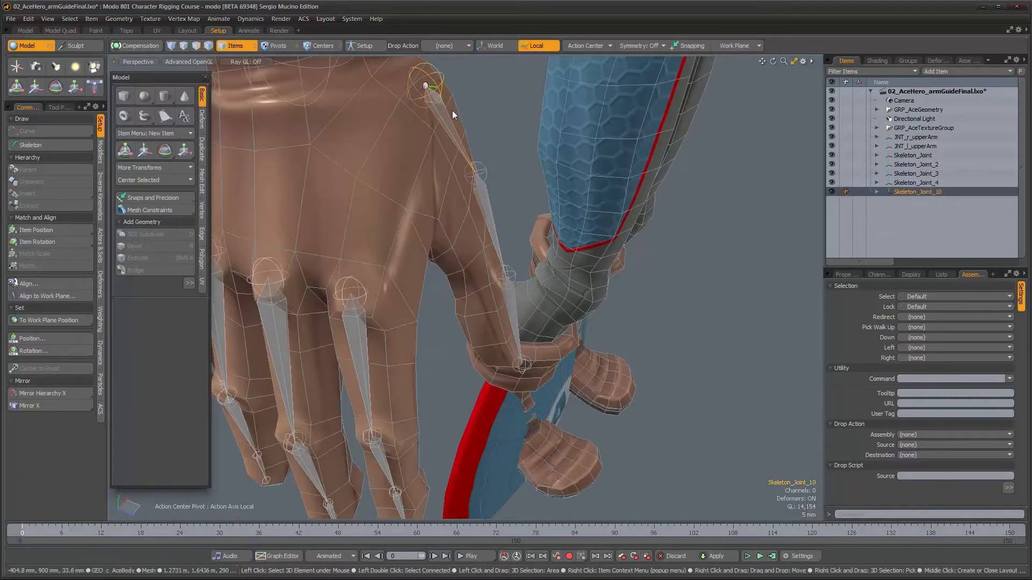
{"action": "key", "text": "w"}
{"action": "left_click_drag", "start_coordinate": [463, 115], "coordinate": [457, 89], "text": "alt"}
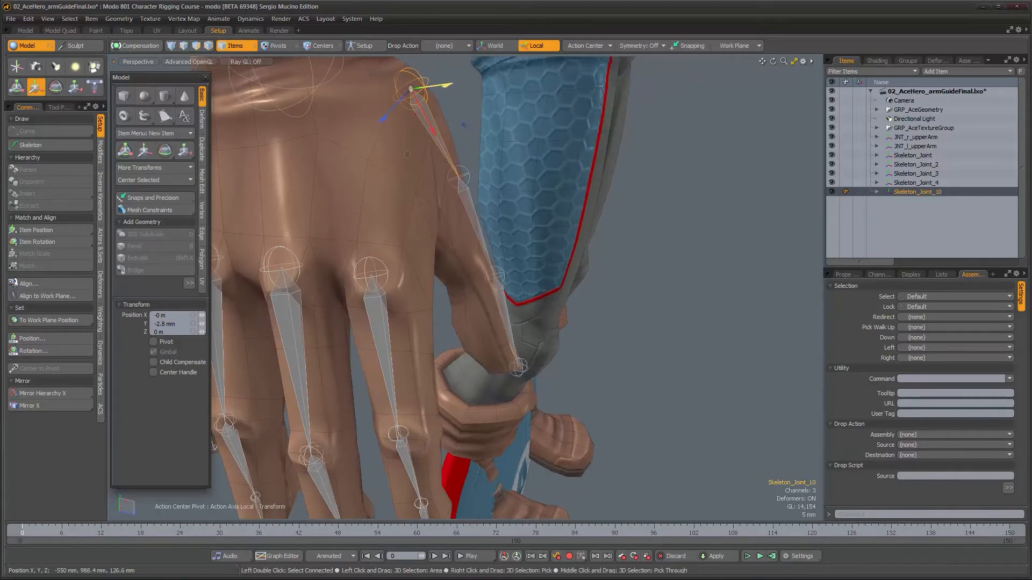
Move the index finger's knuckle joint deeper into the finger.
{"action": "left_click_drag", "start_coordinate": [563, 155], "coordinate": [355, 241], "text": "alt"}
{"action": "key", "text": "space"}
{"action": "left_click", "coordinate": [326, 222]}
{"action": "key", "text": "w"}
{"action": "left_click_drag", "start_coordinate": [292, 212], "coordinate": [427, 244]}
Move the middle finger's knuckle joint about -11.2 mm along its local Y axis into the finger.
{"action": "key", "text": "space"}
{"action": "left_click", "coordinate": [265, 270]}
{"action": "key", "text": "w"}
{"action": "left_click_drag", "start_coordinate": [292, 278], "coordinate": [365, 202], "text": "alt"}
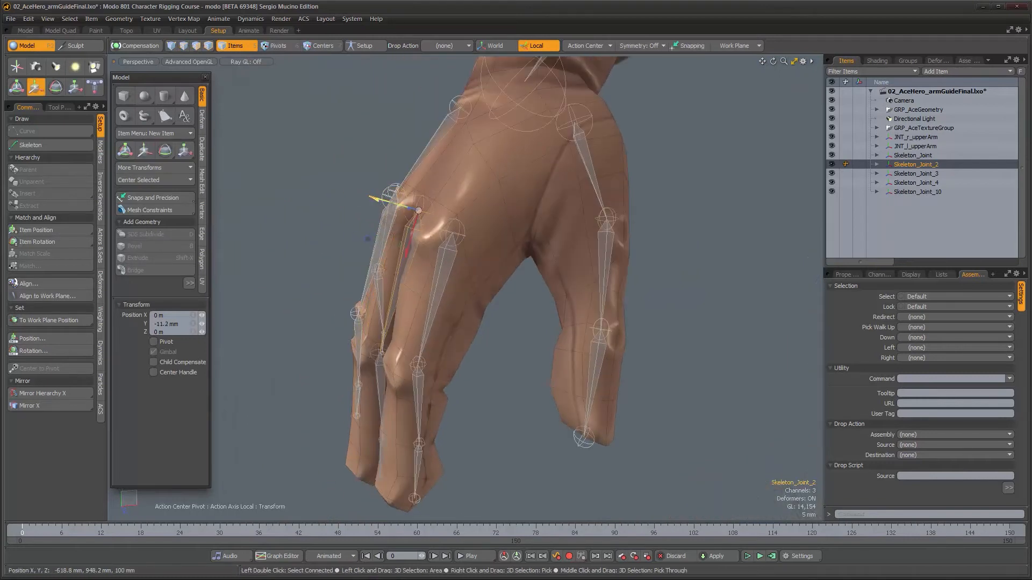
{"action": "left_click_drag", "start_coordinate": [435, 251], "coordinate": [558, 298], "text": "alt"}
Move the ring finger's knuckle joint about -10 mm along its local Y axis into the finger.
{"action": "key", "text": "q"}
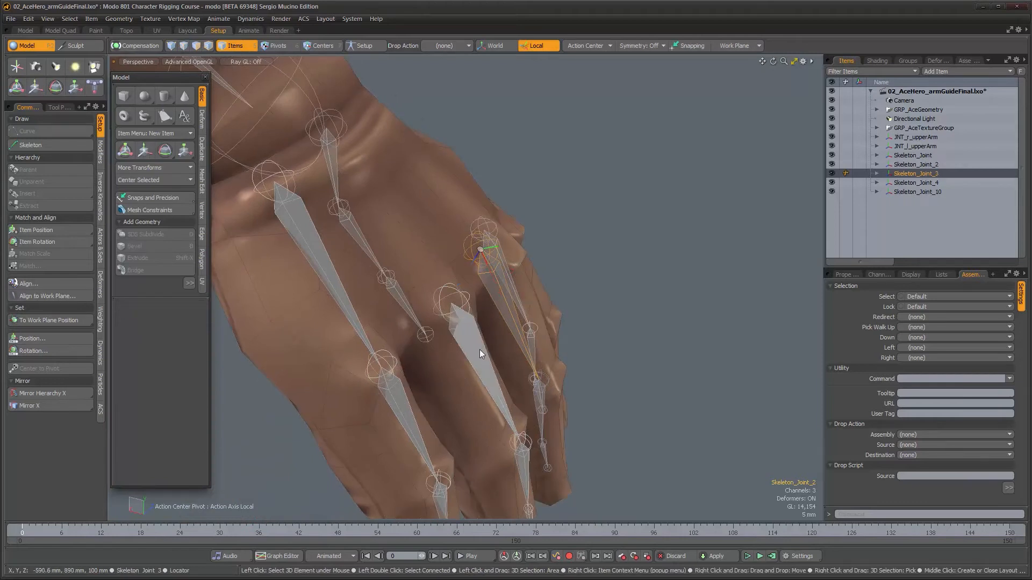
{"action": "key", "text": "w"}
{"action": "left_click_drag", "start_coordinate": [479, 350], "coordinate": [515, 264], "text": "alt"}
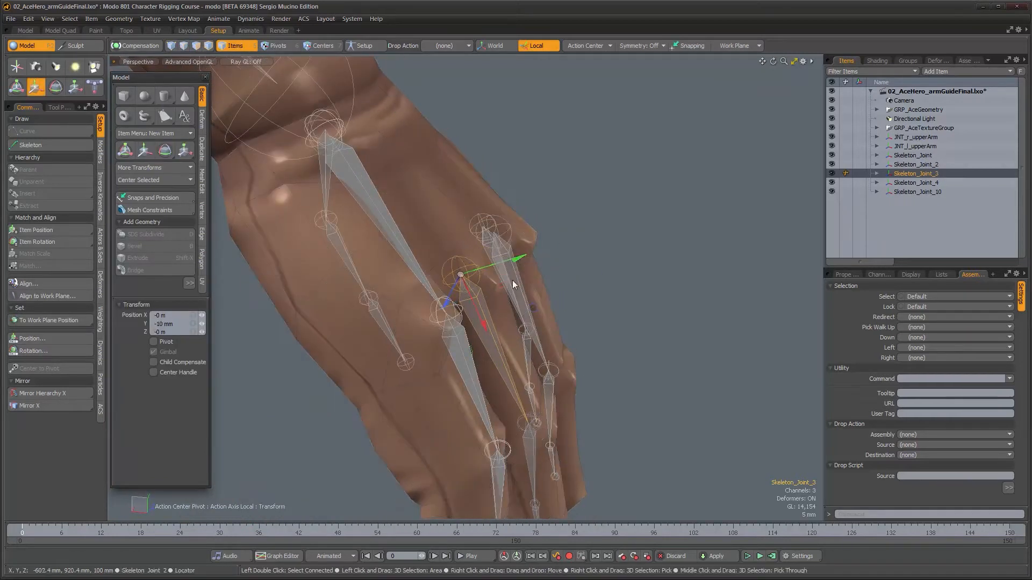
Try to move the pinky's knuckle joint along its local Y axis, and undo the move.
{"action": "left_click", "coordinate": [460, 346]}
{"action": "left_click_drag", "start_coordinate": [471, 323], "coordinate": [516, 288], "text": "alt"}
{"action": "left_click_drag", "start_coordinate": [541, 205], "coordinate": [504, 217]}
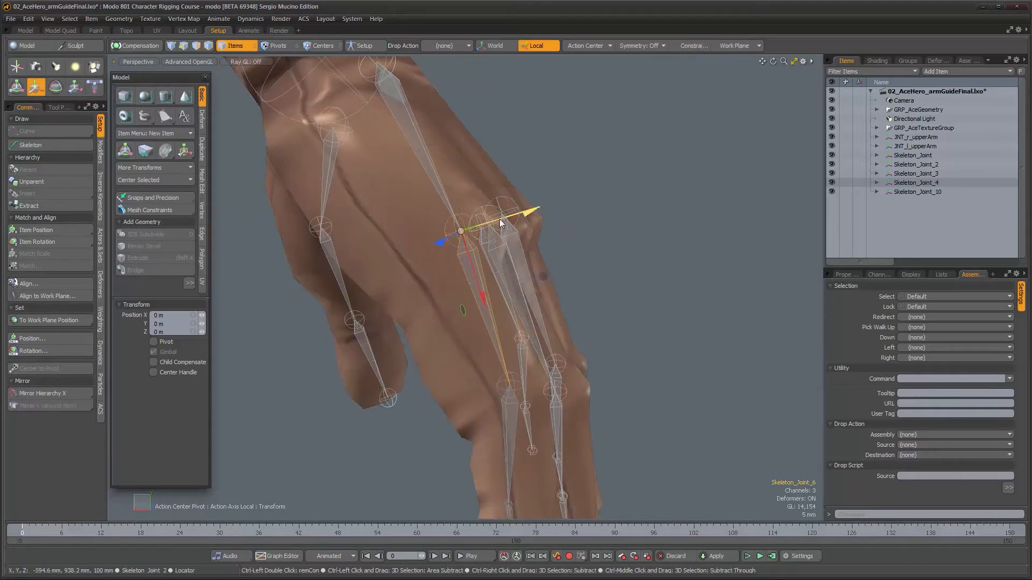
{"action": "key", "text": "ctrl+z"}
{"action": "key", "text": "ctrl+z"}
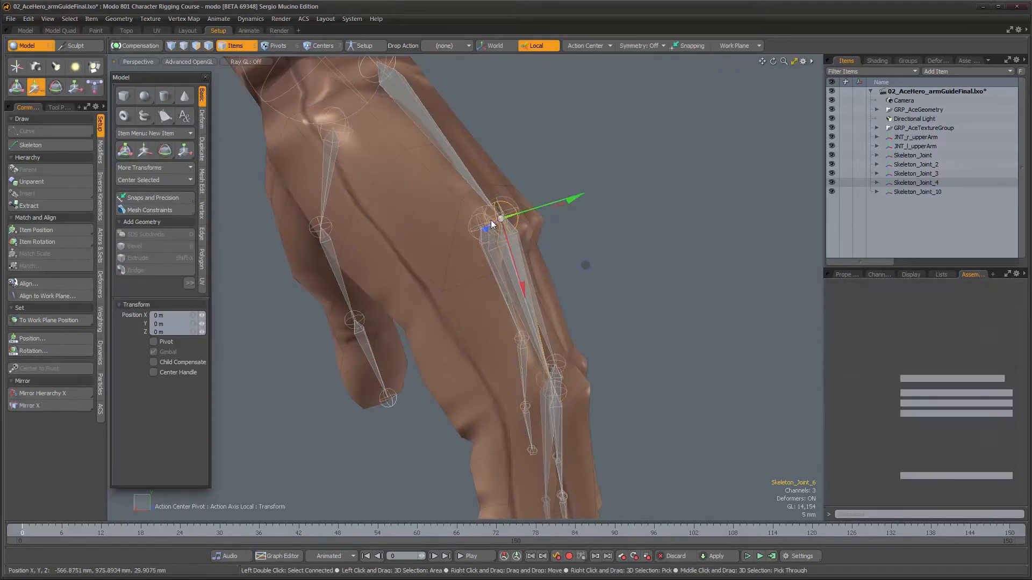
Move the pinky's base joint near the wrist about -18 mm along its local Y axis into the hand.
{"action": "right_click_drag", "start_coordinate": [429, 241], "coordinate": [406, 240], "text": "alt"}
{"action": "left_click_drag", "start_coordinate": [406, 240], "coordinate": [410, 270], "text": "alt+shift"}
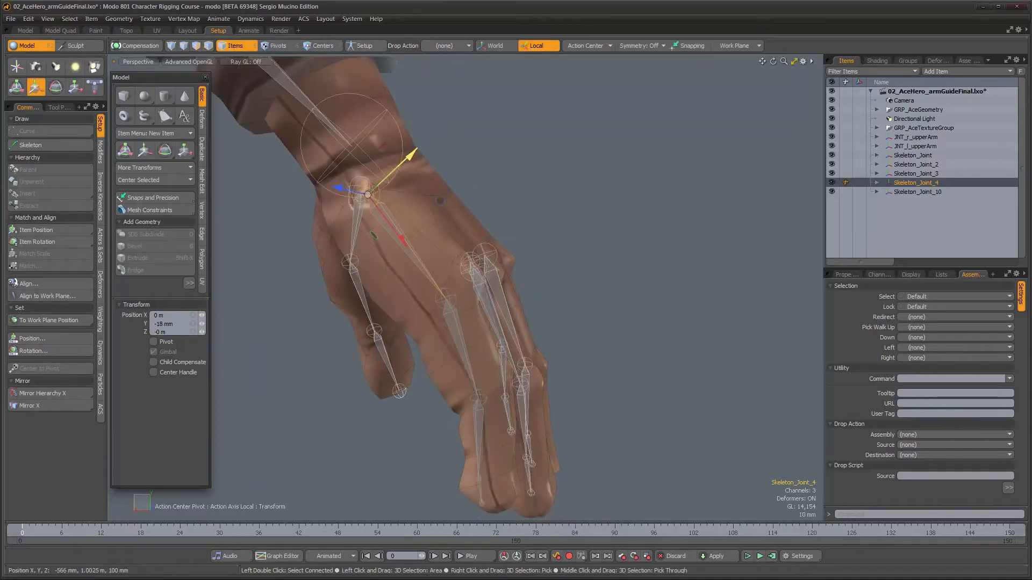
{"action": "left_click_drag", "start_coordinate": [411, 270], "coordinate": [363, 329], "text": "alt"}
{"action": "right_click_drag", "start_coordinate": [363, 330], "coordinate": [382, 328], "text": "alt"}
{"action": "left_click_drag", "start_coordinate": [383, 327], "coordinate": [559, 287], "text": "alt"}
Select the thumb's base joint and turn on Child Compensate for rotating it.
{"action": "left_click", "coordinate": [639, 179]}
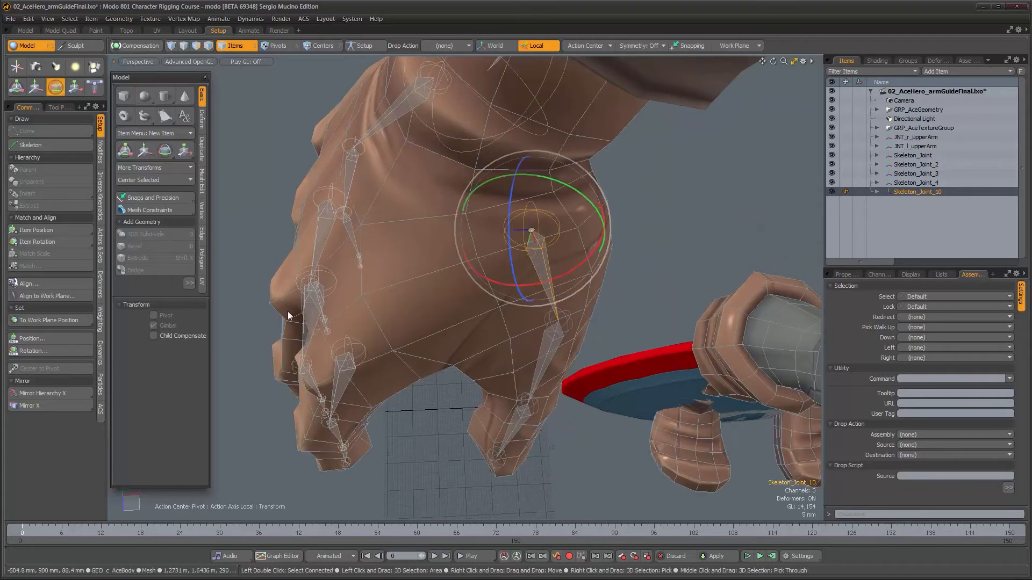
{"action": "left_click", "coordinate": [167, 337]}
{"action": "left_click_drag", "start_coordinate": [548, 274], "coordinate": [707, 279], "text": "alt"}
{"action": "left_click_drag", "start_coordinate": [621, 287], "coordinate": [539, 207], "text": "alt"}
{"action": "left_click_drag", "start_coordinate": [520, 293], "coordinate": [541, 329], "text": "alt"}
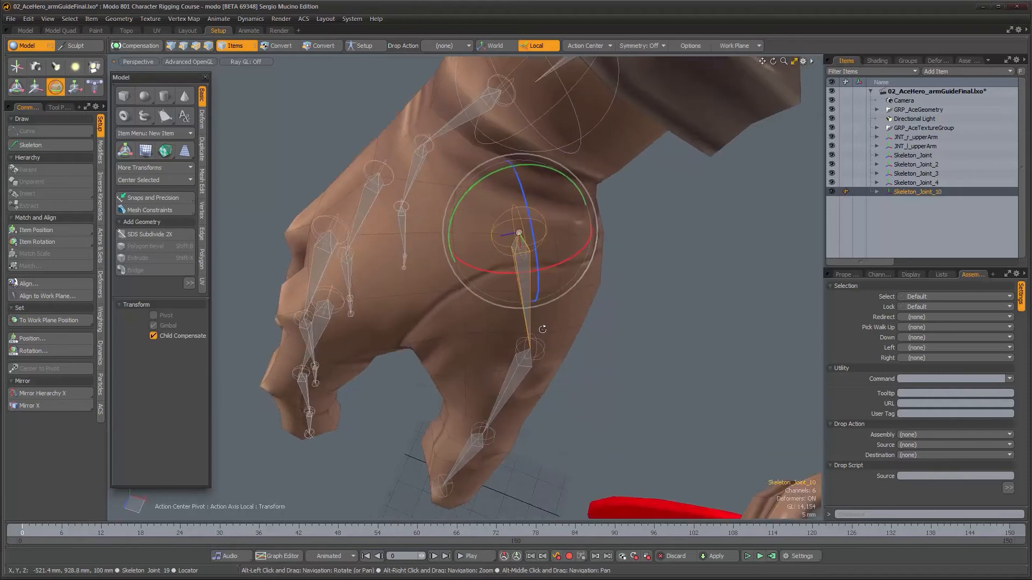
With Child Compensate on, move only the thumb's base joint about -8.9, -10.7 and -9 mm along its local X, Y and Z axes.
{"action": "key", "text": "w"}
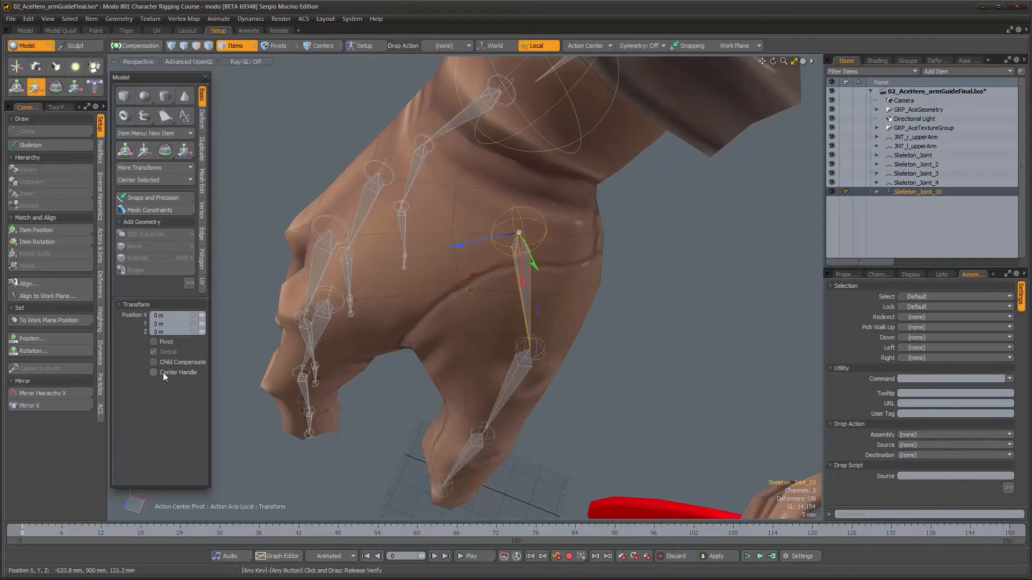
{"action": "left_click", "coordinate": [153, 362]}
{"action": "left_click_drag", "start_coordinate": [484, 237], "coordinate": [468, 166]}
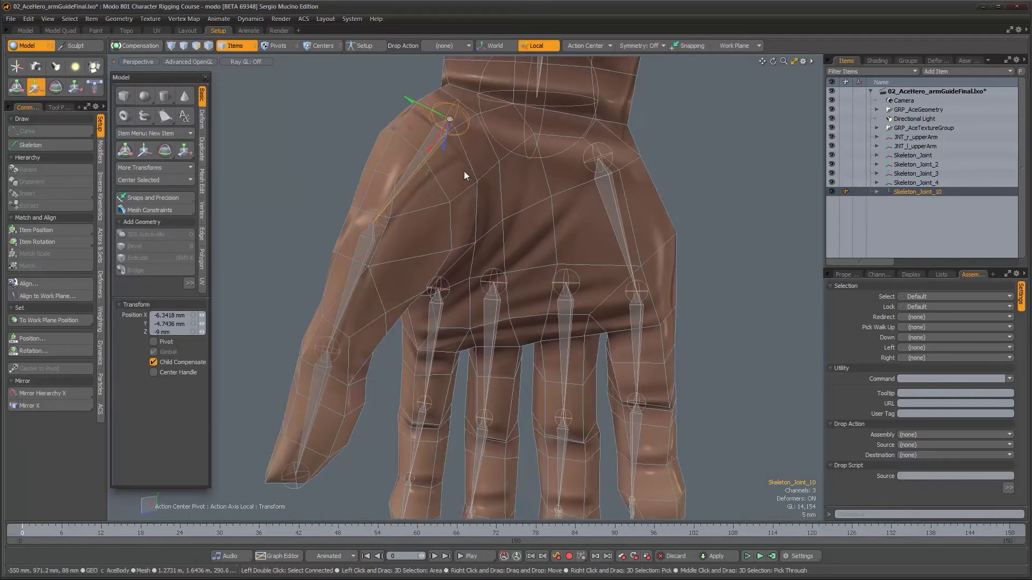
{"action": "left_click_drag", "start_coordinate": [407, 100], "coordinate": [417, 102]}
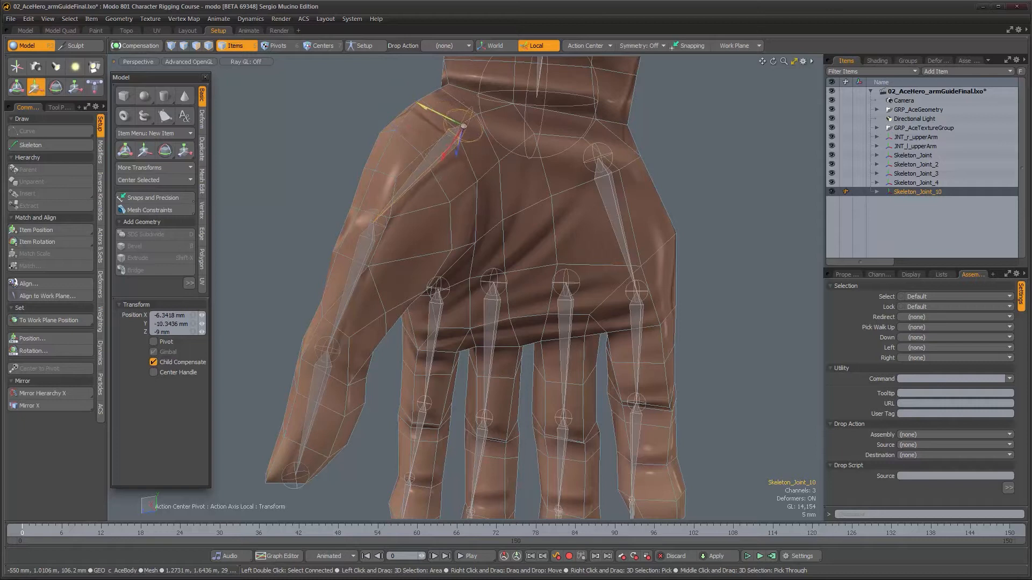
{"action": "left_click_drag", "start_coordinate": [446, 163], "coordinate": [552, 227], "text": "alt"}
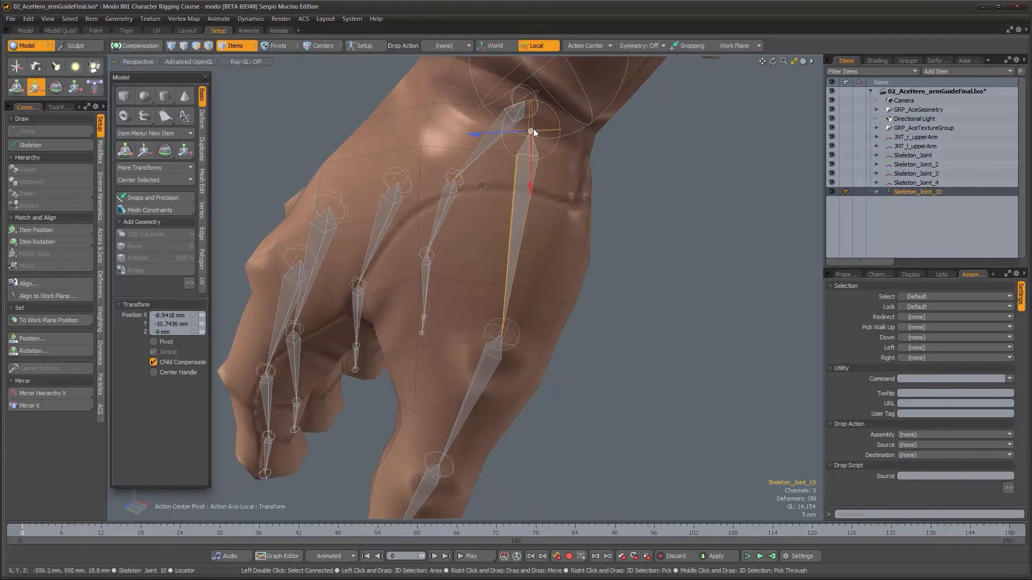
{"action": "left_click_drag", "start_coordinate": [550, 149], "coordinate": [545, 267], "text": "alt"}
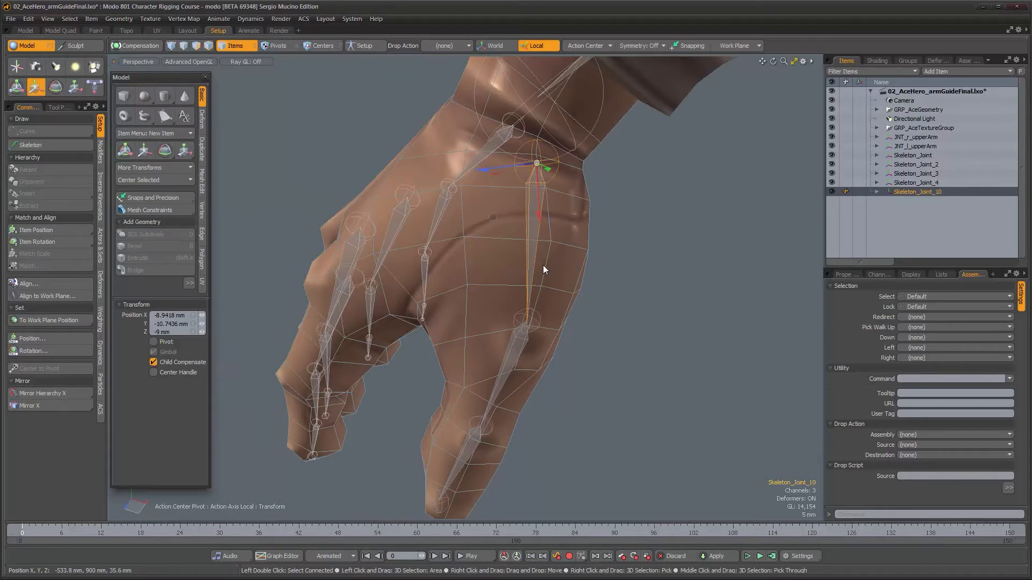
{"action": "left_click_drag", "start_coordinate": [530, 266], "coordinate": [456, 249], "text": "alt"}
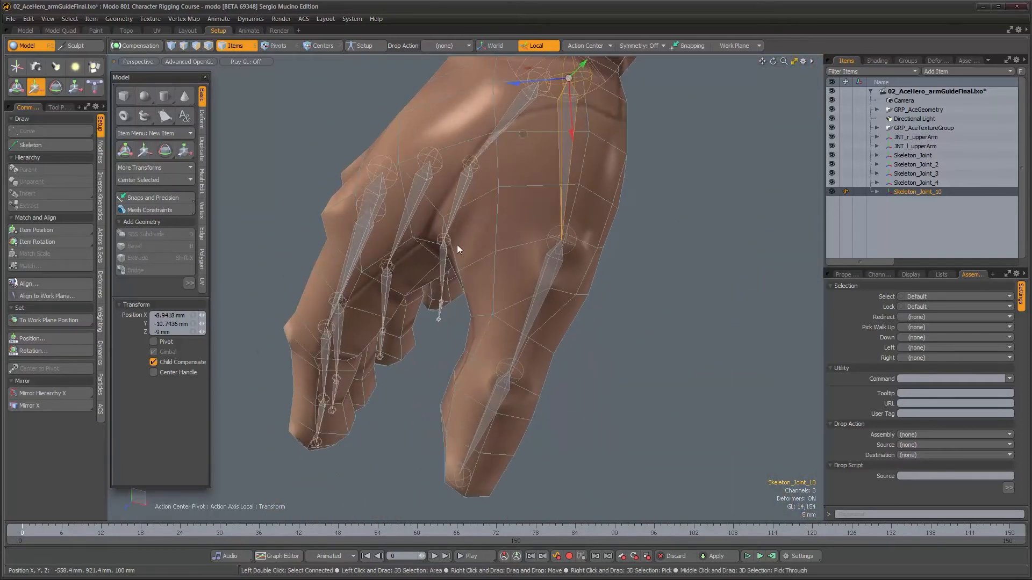
Examine the orientation and transform properties of the index finger's second joint against the other finger chains.
{"action": "left_click_drag", "start_coordinate": [564, 307], "coordinate": [447, 313], "text": "alt"}
{"action": "left_click", "coordinate": [459, 207]}
{"action": "left_click_drag", "start_coordinate": [464, 255], "coordinate": [432, 329], "text": "alt"}
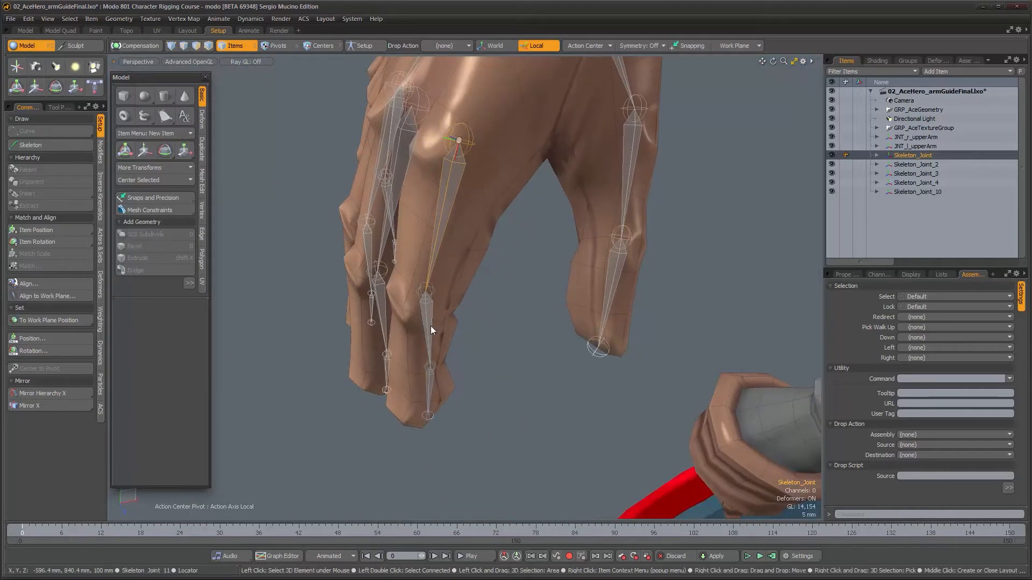
{"action": "left_click", "coordinate": [430, 325]}
{"action": "key", "text": "e"}
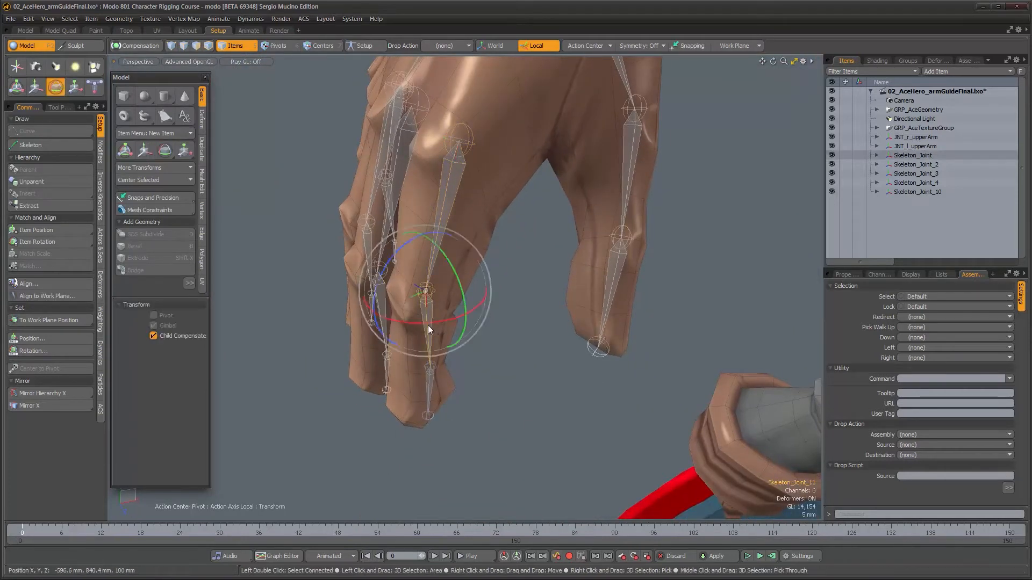
{"action": "left_click_drag", "start_coordinate": [446, 303], "coordinate": [493, 298], "text": "alt"}
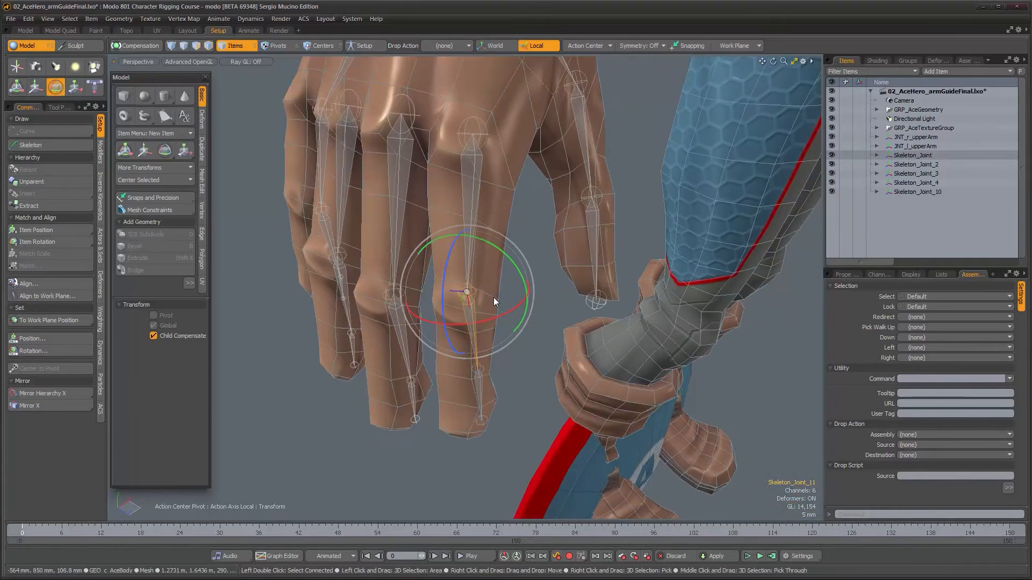
{"action": "key", "text": "space"}
{"action": "left_click", "coordinate": [843, 275]}
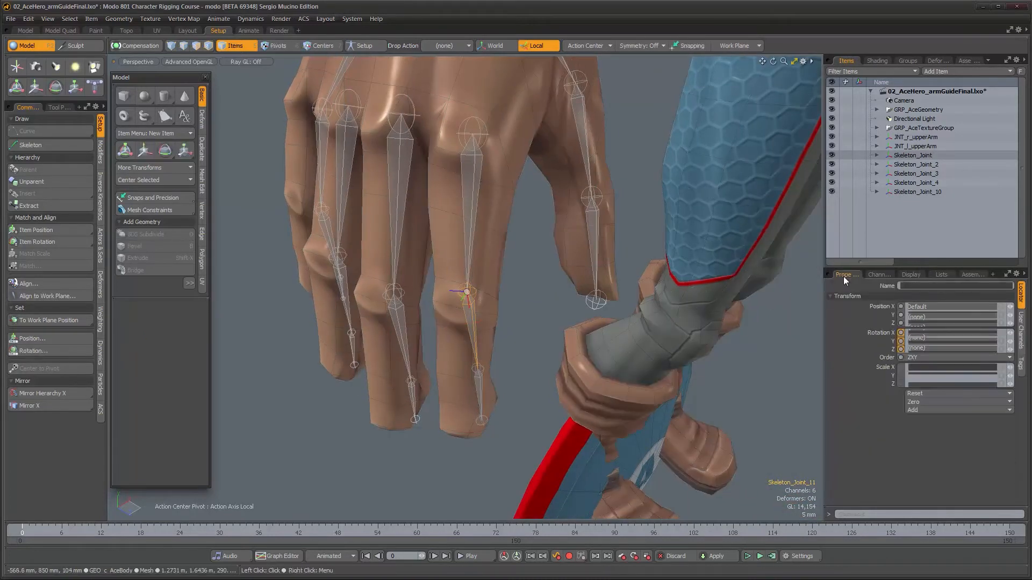
{"action": "left_click_drag", "start_coordinate": [723, 342], "coordinate": [656, 335], "text": "alt"}
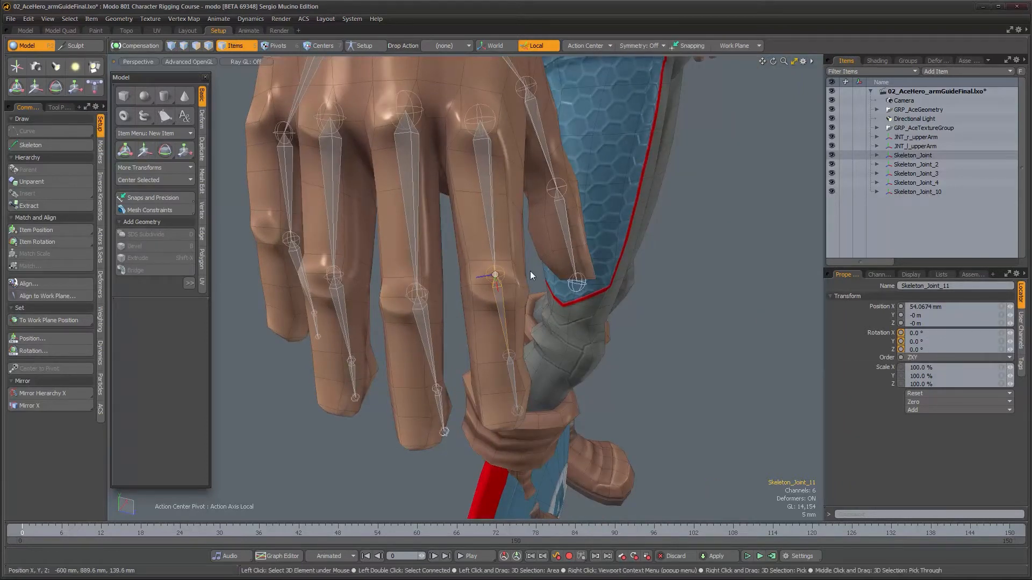
{"action": "left_click_drag", "start_coordinate": [530, 271], "coordinate": [486, 153], "text": "alt"}
{"action": "right_click_drag", "start_coordinate": [485, 156], "coordinate": [443, 243], "text": "alt"}
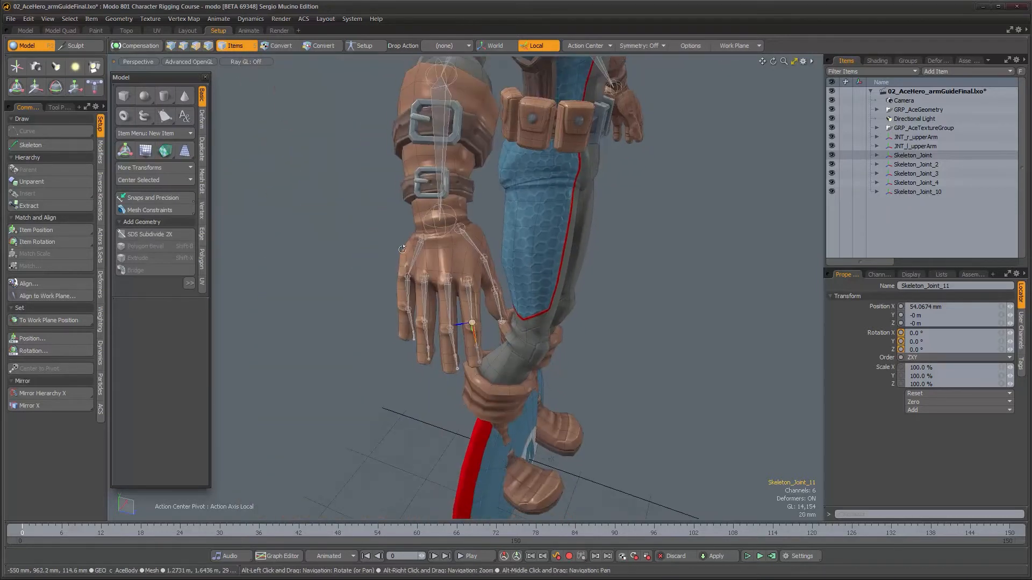
{"action": "middle_click_drag", "start_coordinate": [401, 249], "coordinate": [370, 309], "text": "alt"}
{"action": "left_click_drag", "start_coordinate": [376, 306], "coordinate": [433, 280], "text": "alt"}
{"action": "right_click_drag", "start_coordinate": [433, 280], "coordinate": [497, 288], "text": "alt"}
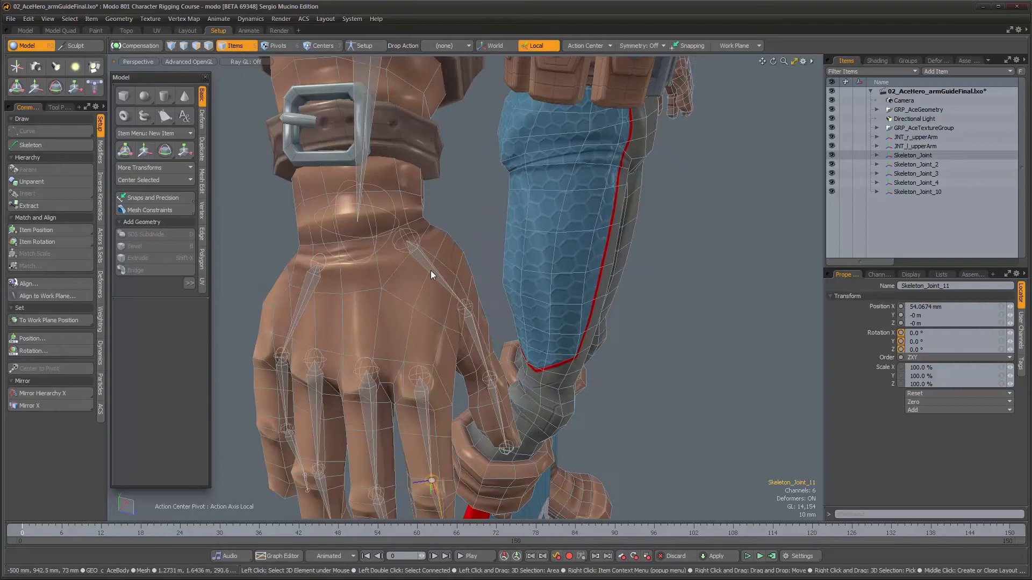
Merge the thumb base joint's Rotation Zero transform into its Rotation transform, and delete Rotation Zero.
{"action": "left_click", "coordinate": [430, 270]}
{"action": "left_click_drag", "start_coordinate": [535, 321], "coordinate": [498, 314], "text": "alt"}
{"action": "right_click_drag", "start_coordinate": [498, 314], "coordinate": [560, 321], "text": "alt"}
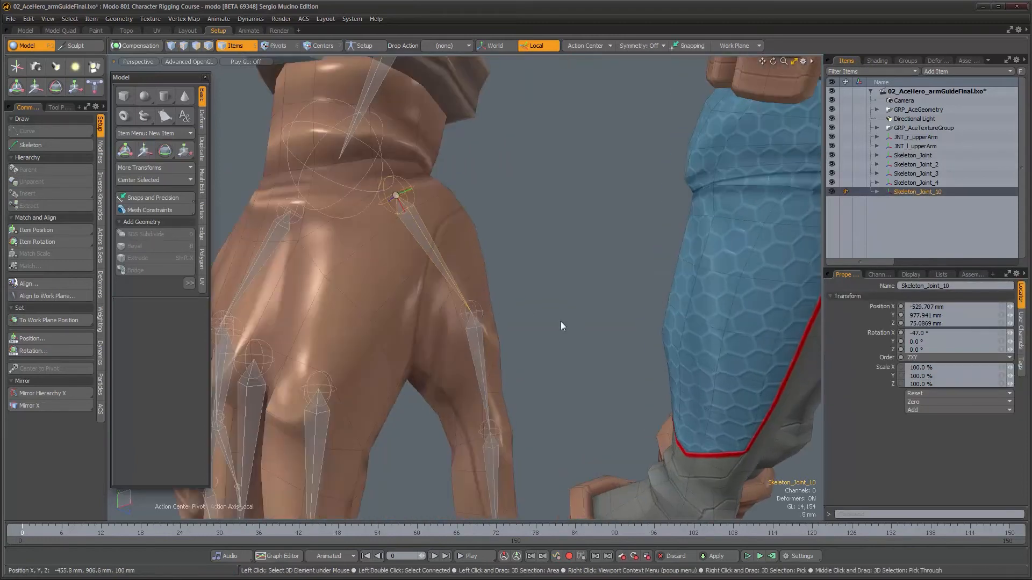
{"action": "left_click", "coordinate": [879, 274]}
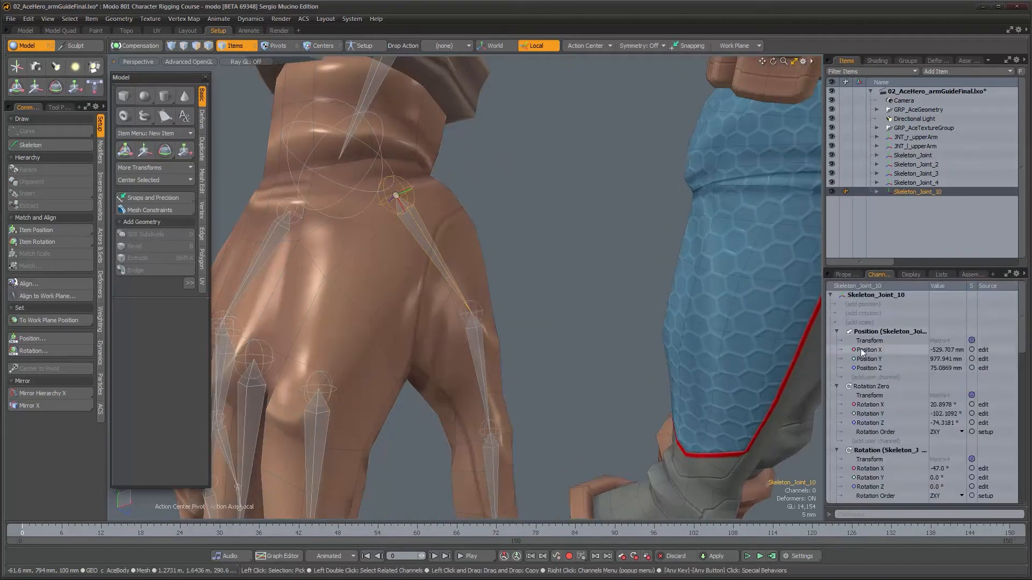
{"action": "left_click", "coordinate": [873, 386]}
{"action": "right_click", "coordinate": [876, 452]}
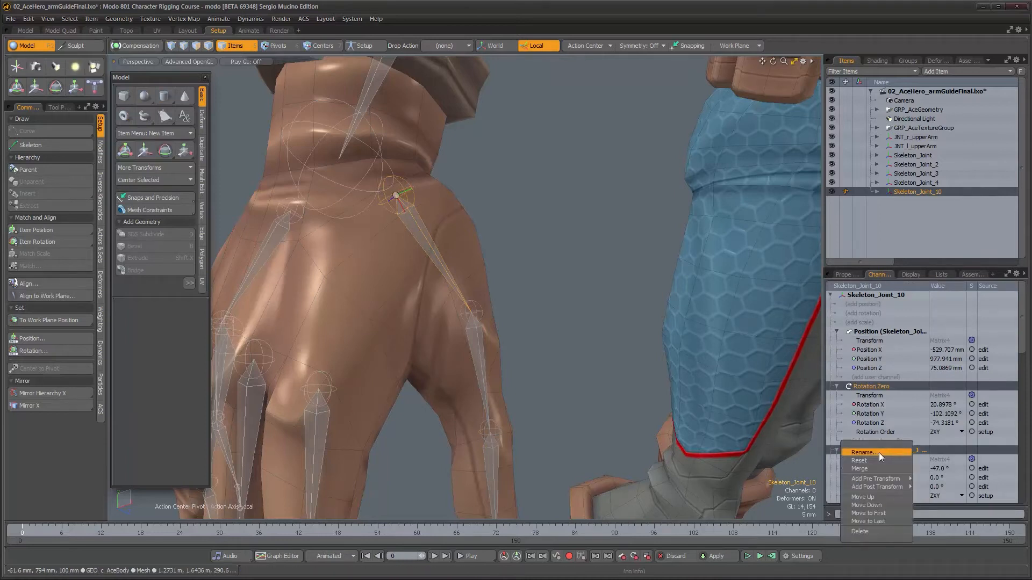
{"action": "left_click", "coordinate": [880, 469]}
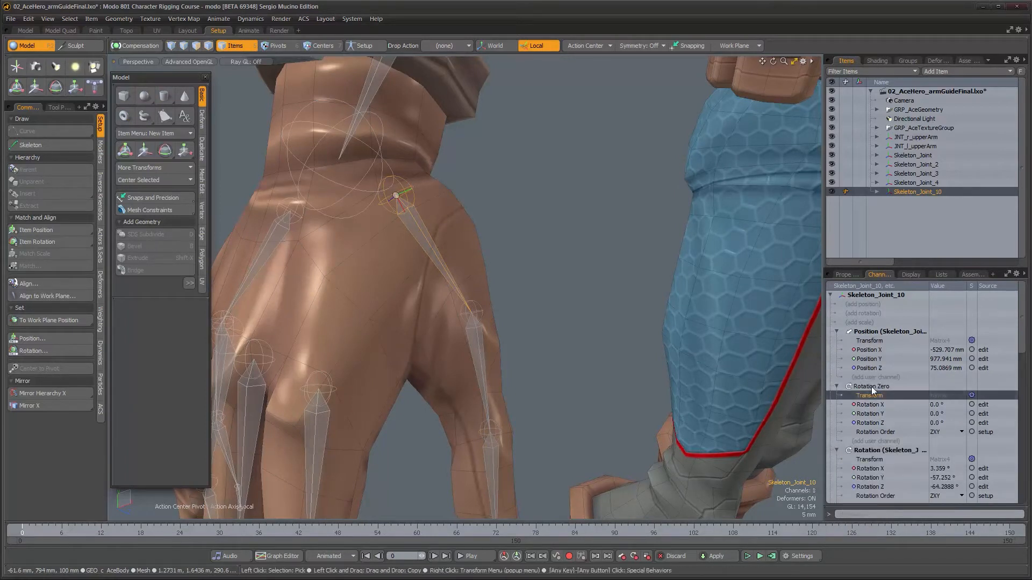
{"action": "right_click", "coordinate": [872, 386]}
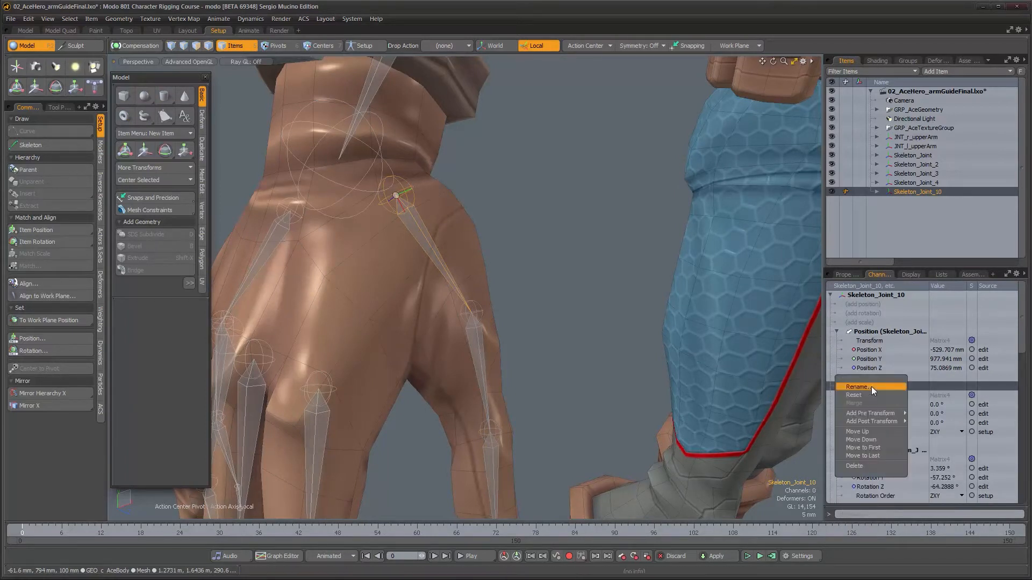
{"action": "left_click", "coordinate": [870, 465]}
{"action": "left_click", "coordinate": [536, 362]}
Merge Rotation Zero into Rotation on the thumb's second joint, and delete its leftover Rotation Zero transform.
{"action": "left_click_drag", "start_coordinate": [537, 362], "coordinate": [482, 292], "text": "alt"}
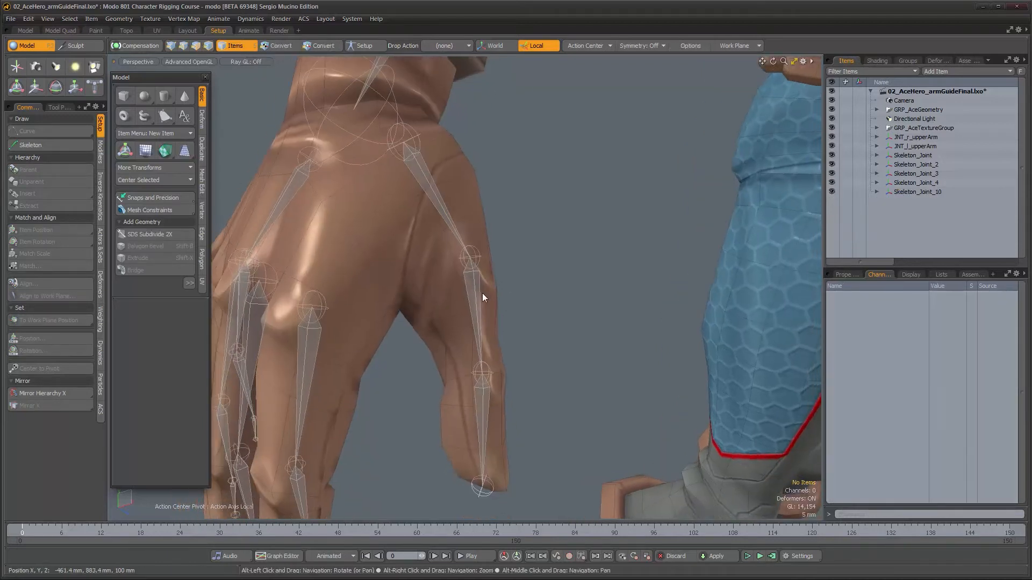
{"action": "left_click", "coordinate": [475, 288]}
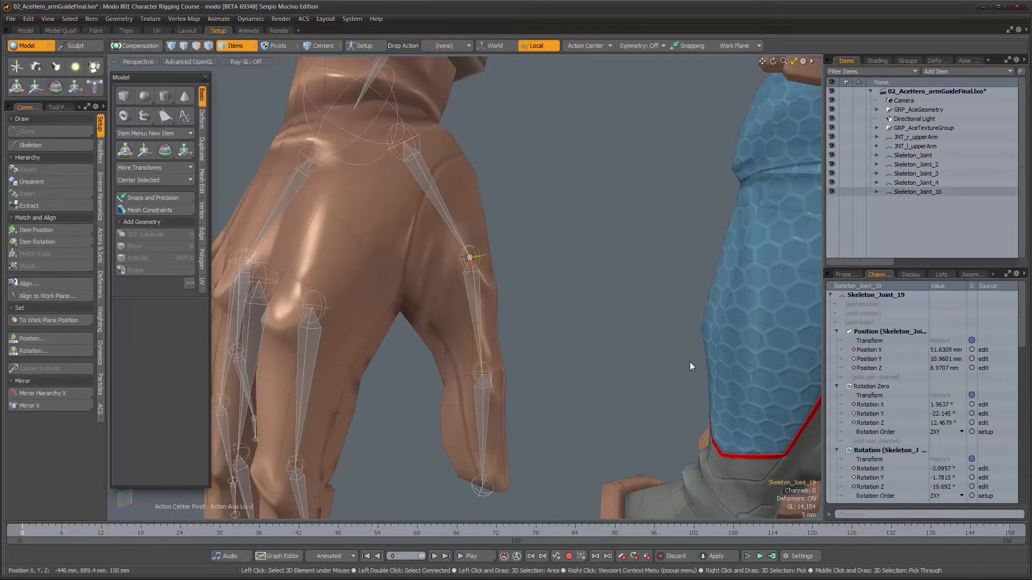
{"action": "left_click", "coordinate": [865, 385]}
{"action": "left_click", "coordinate": [873, 449], "text": "ctrl"}
{"action": "right_click", "coordinate": [873, 449]}
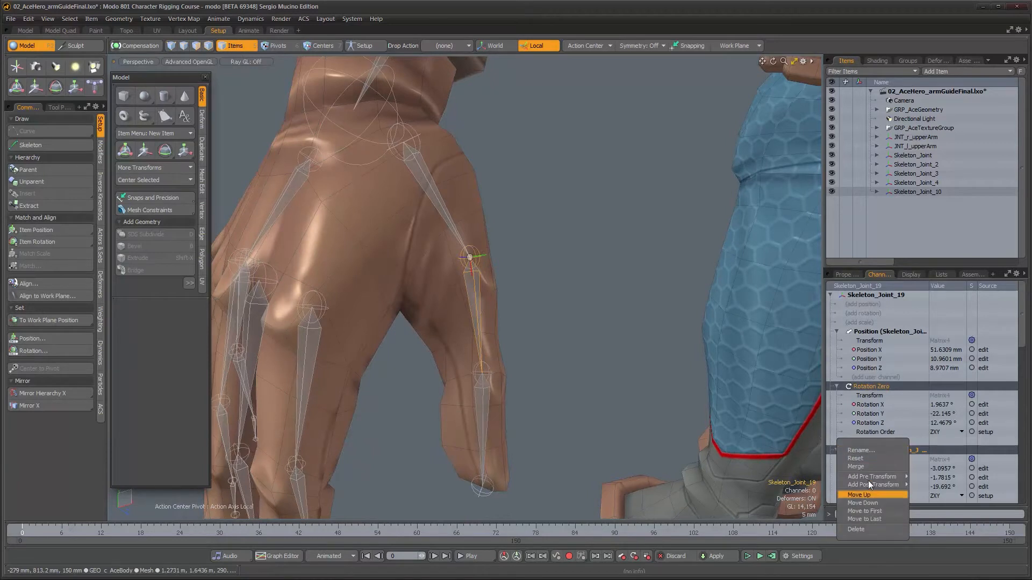
{"action": "left_click", "coordinate": [869, 466]}
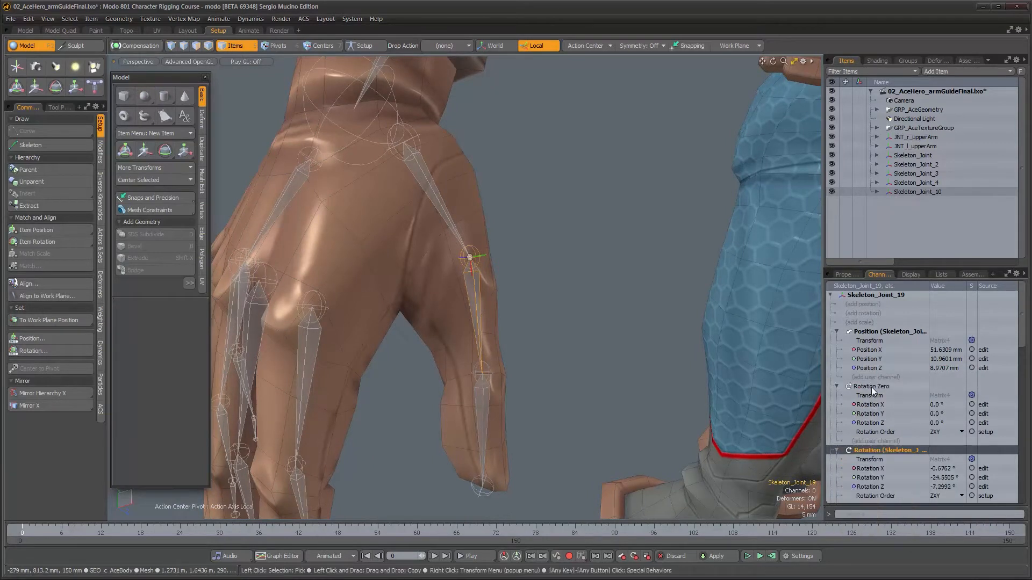
{"action": "right_click", "coordinate": [872, 387]}
{"action": "left_click", "coordinate": [870, 466]}
{"action": "left_click", "coordinate": [647, 388]}
Merge Rotation Zero into Rotation on the thumb's third joint, and delete its leftover Rotation Zero transform.
{"action": "left_click_drag", "start_coordinate": [570, 349], "coordinate": [538, 357], "text": "alt"}
{"action": "left_click", "coordinate": [472, 362]}
{"action": "left_click", "coordinate": [870, 388]}
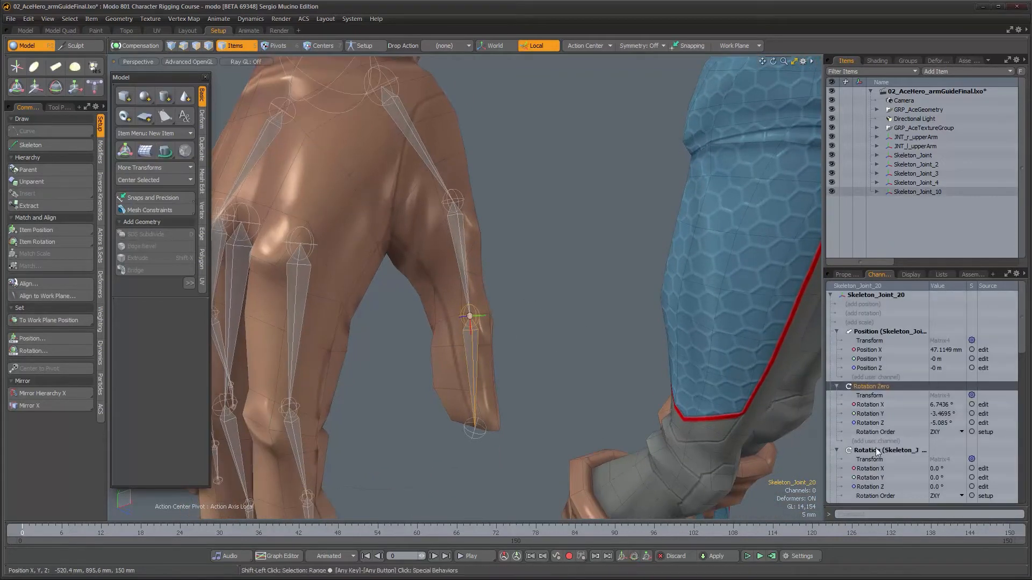
{"action": "right_click", "coordinate": [875, 450]}
{"action": "left_click", "coordinate": [875, 466]}
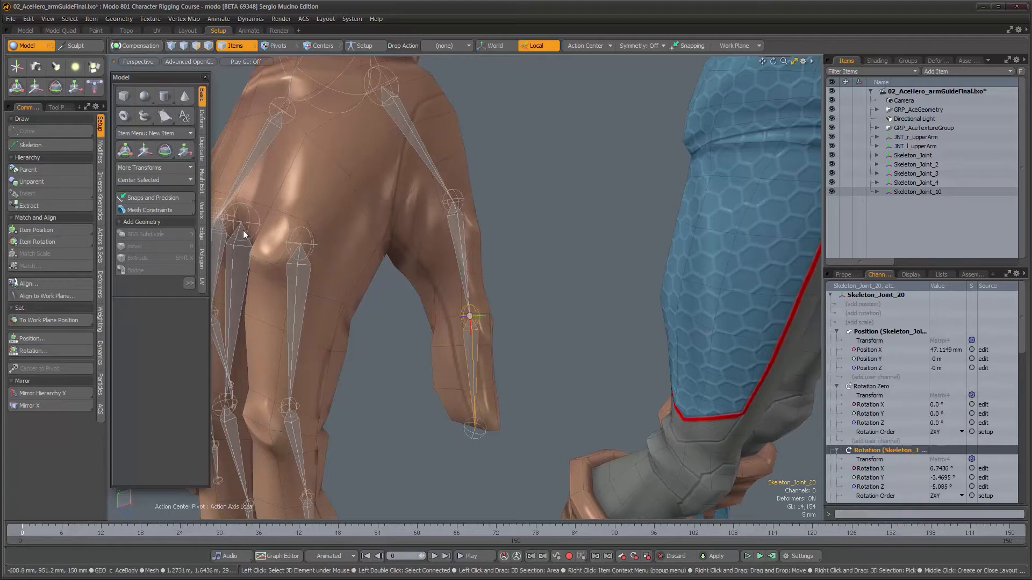
{"action": "left_click", "coordinate": [863, 387]}
{"action": "right_click", "coordinate": [862, 386]}
{"action": "left_click", "coordinate": [862, 464]}
Merge Rotation Zero into Rotation on the thumb's tip joint, and delete its leftover Rotation Zero transform.
{"action": "left_click_drag", "start_coordinate": [484, 322], "coordinate": [459, 322], "text": "alt"}
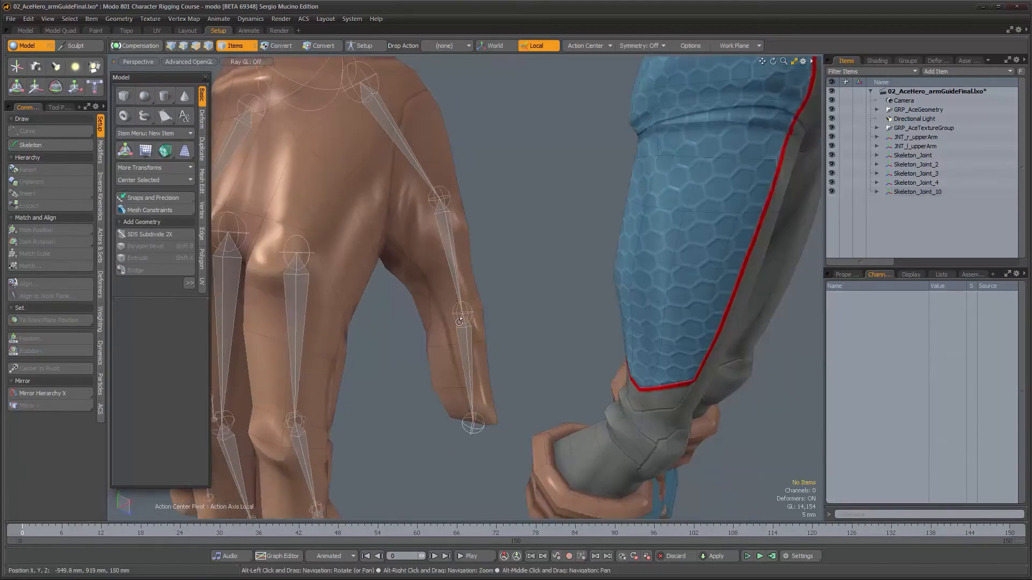
{"action": "left_click", "coordinate": [472, 423]}
{"action": "left_click", "coordinate": [873, 386]}
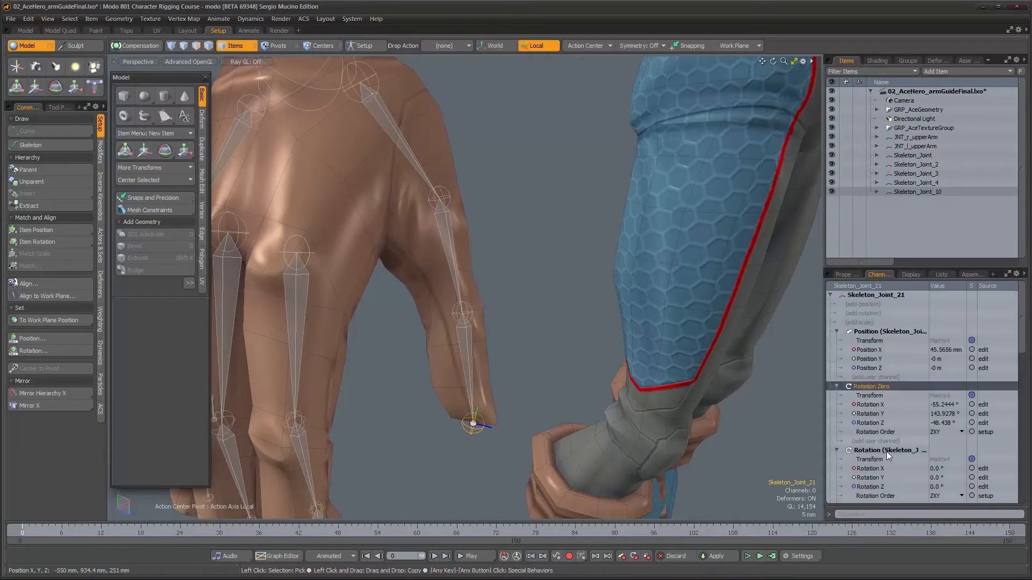
{"action": "right_click", "coordinate": [884, 450]}
{"action": "left_click", "coordinate": [884, 467]}
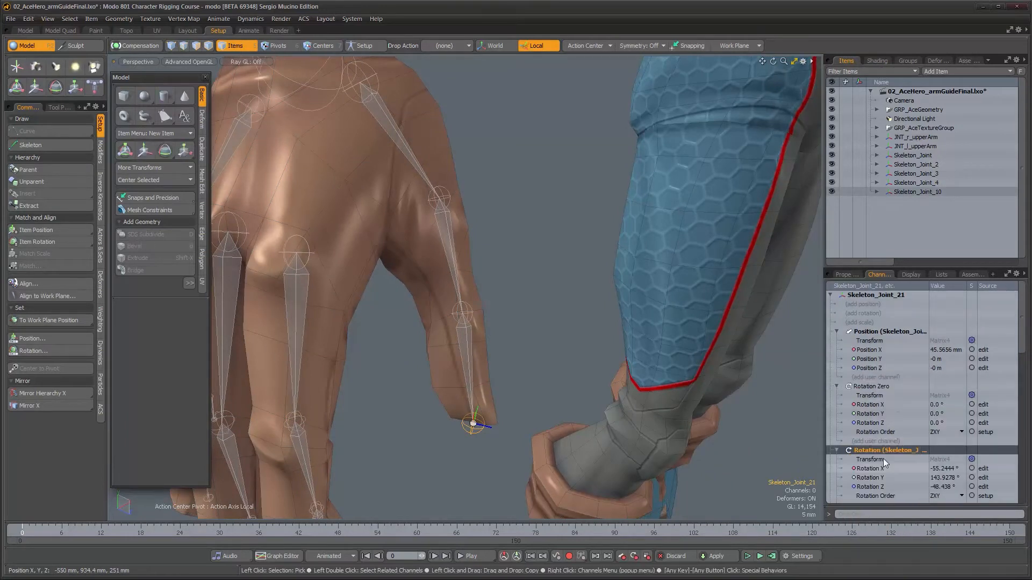
{"action": "right_click", "coordinate": [871, 387]}
{"action": "left_click", "coordinate": [869, 466]}
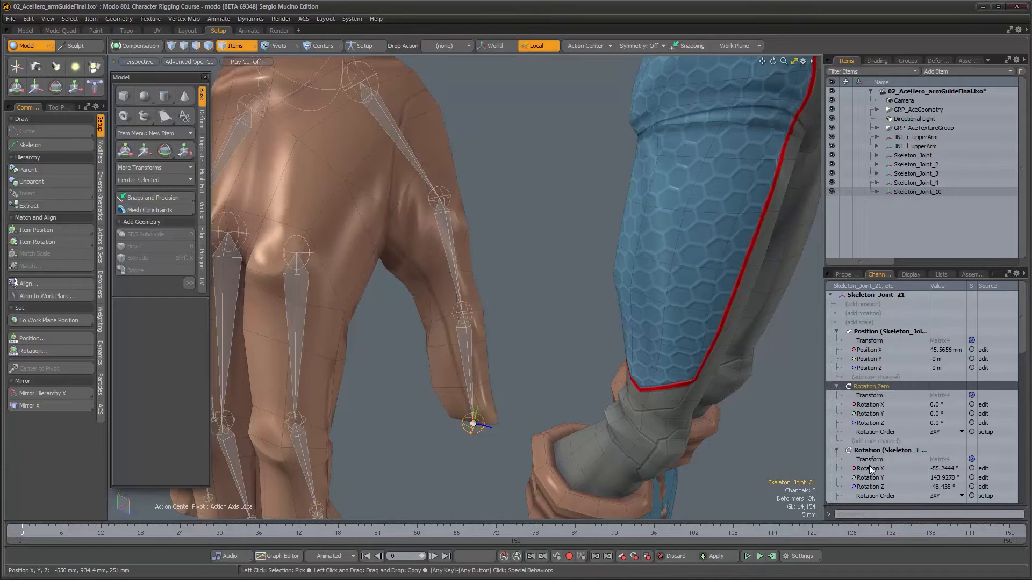
{"action": "left_click", "coordinate": [527, 340]}
Display the transform channels of the pinky's tip joint, JNT_r_pinky04.
{"action": "left_click_drag", "start_coordinate": [527, 341], "coordinate": [421, 317], "text": "alt"}
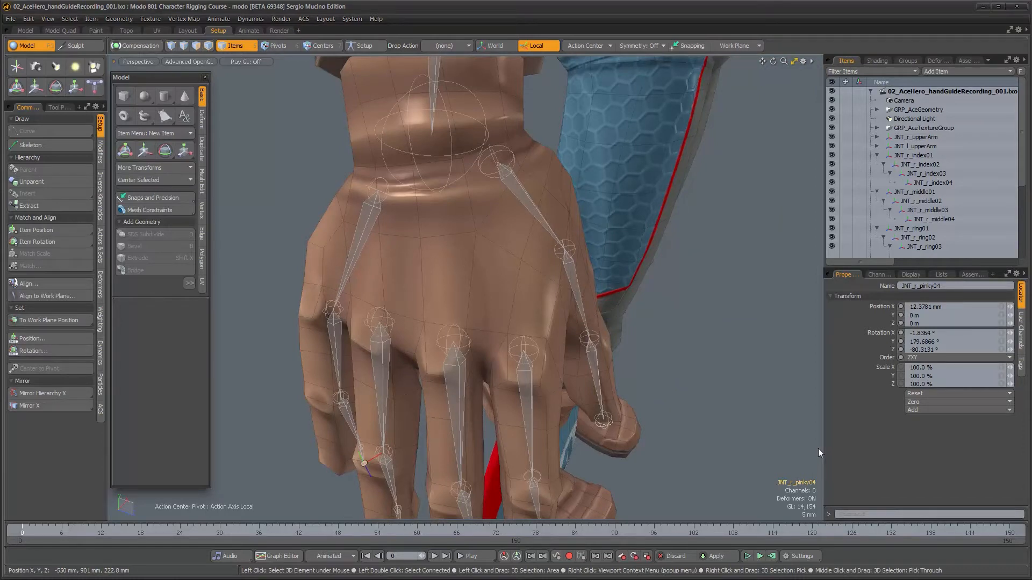
{"action": "left_click", "coordinate": [879, 274]}
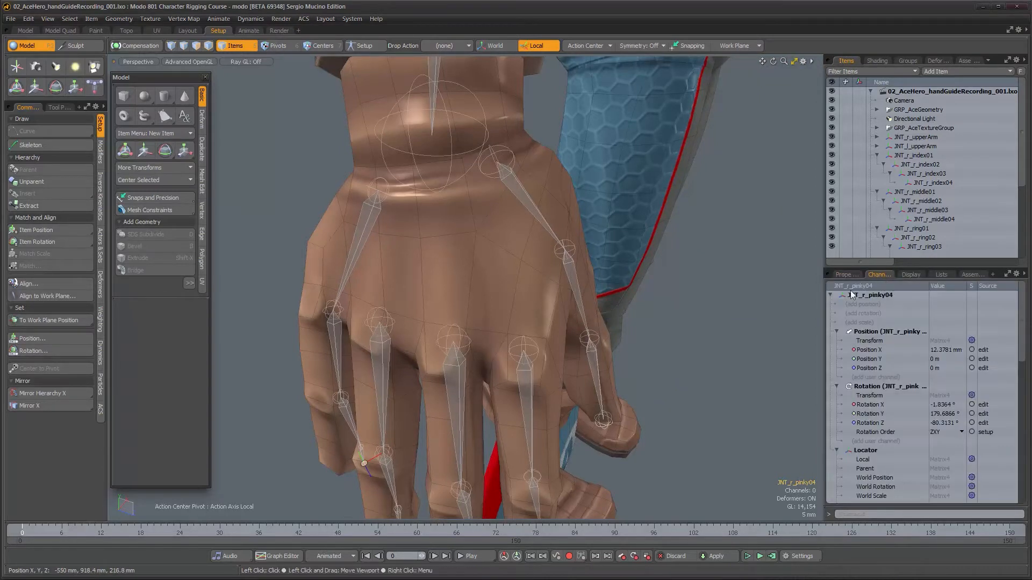
Examine the transform channels of the thumb root and pinky root joints.
{"action": "left_click", "coordinate": [522, 198]}
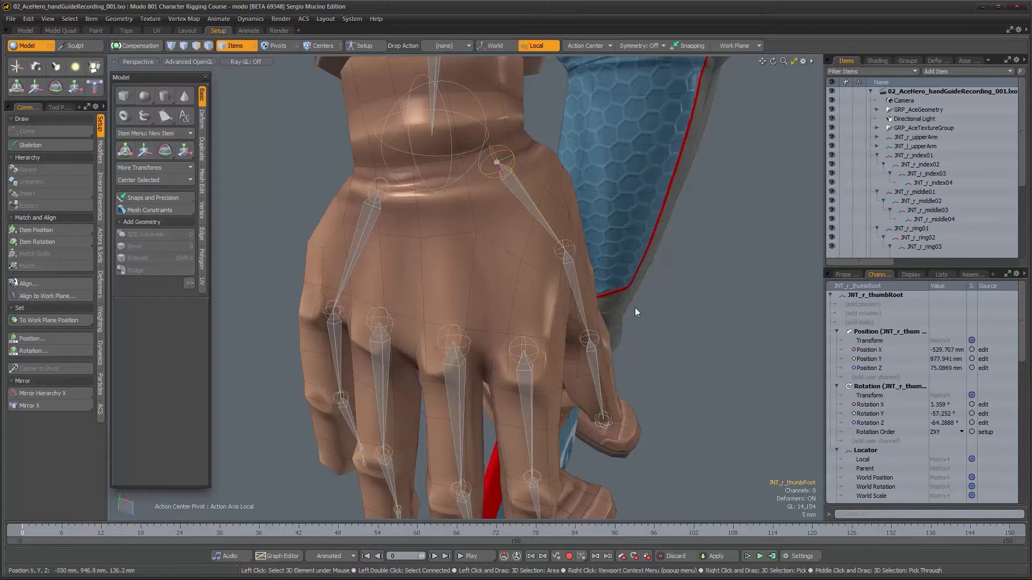
{"action": "left_click", "coordinate": [366, 243]}
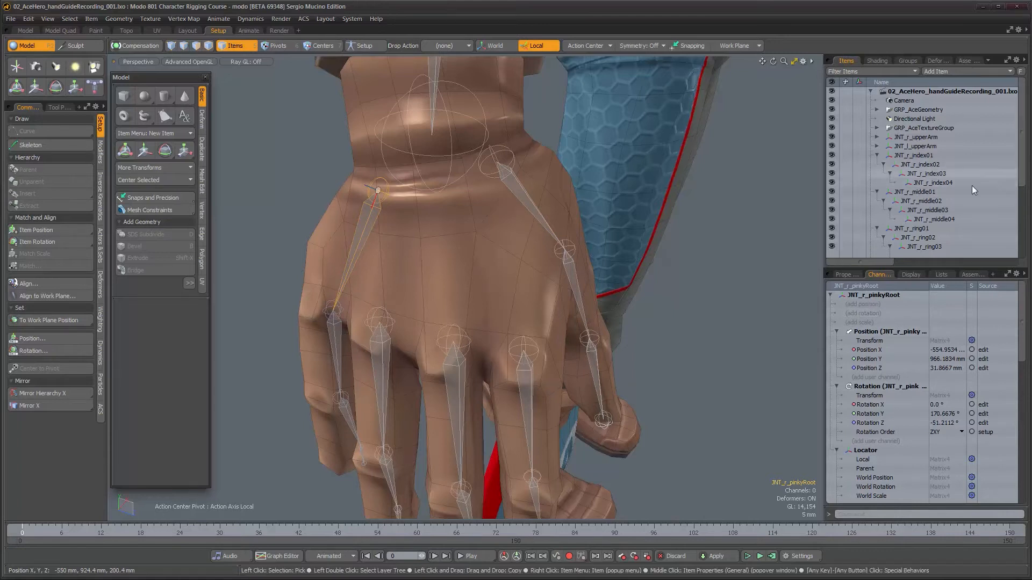
Reorder the item list so the JNT_r_thumbRoot chain sits directly above JNT_r_index01 as an unparented hierarchy.
{"action": "key", "text": "KP_0"}
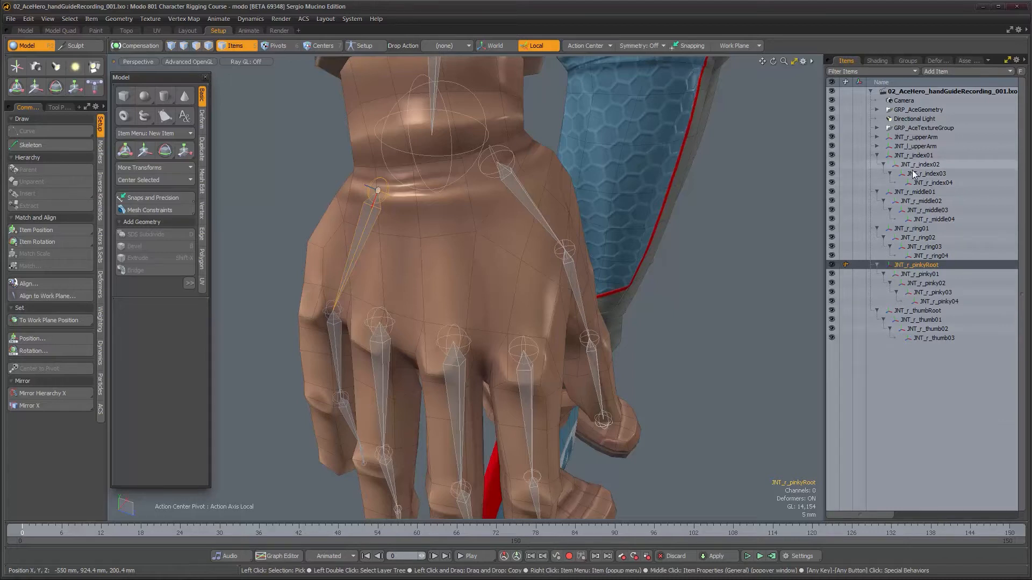
{"action": "left_click_drag", "start_coordinate": [511, 295], "coordinate": [500, 275], "text": "alt"}
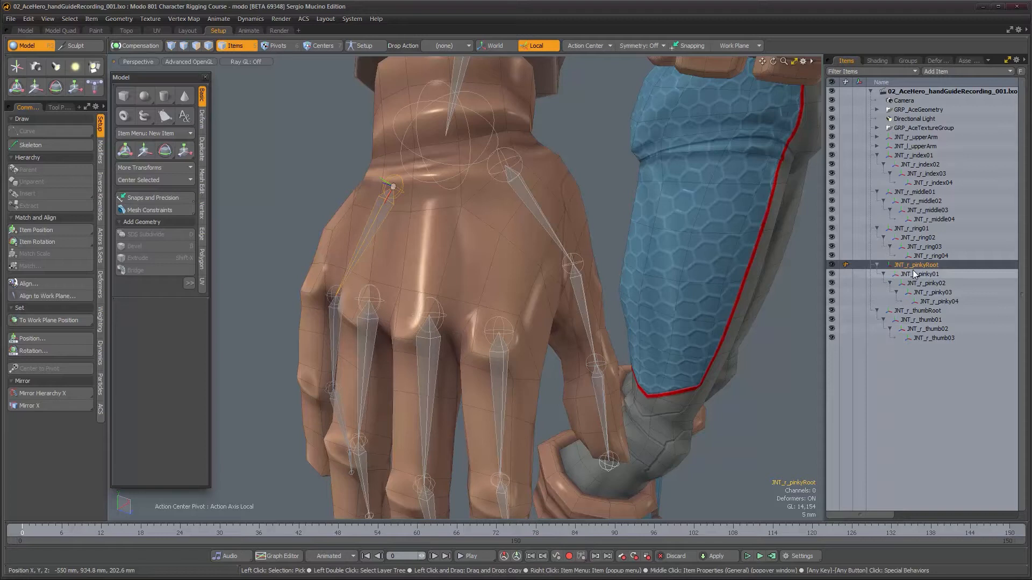
{"action": "left_click", "coordinate": [917, 311]}
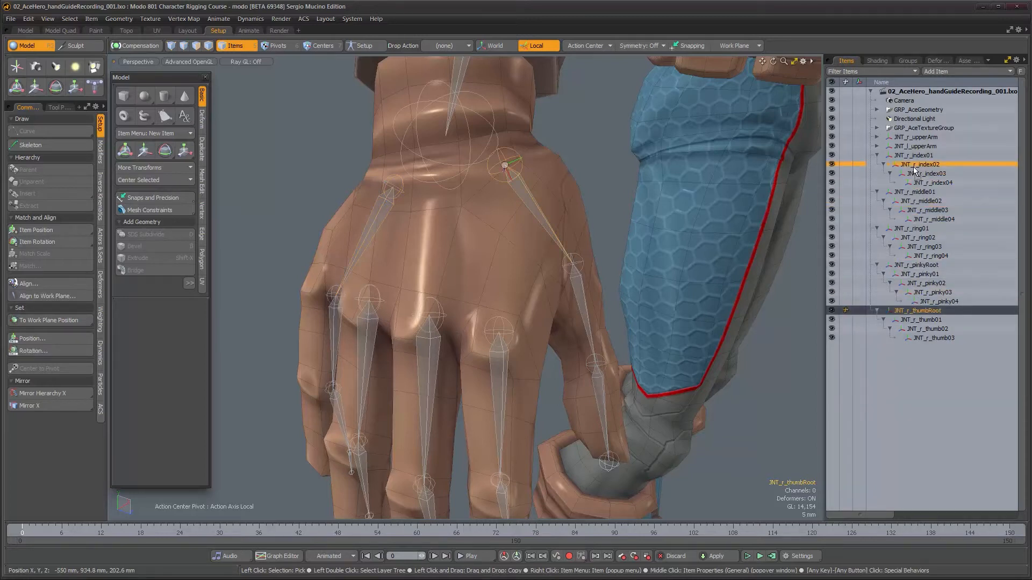
{"action": "left_click_drag", "start_coordinate": [915, 165], "coordinate": [915, 165]}
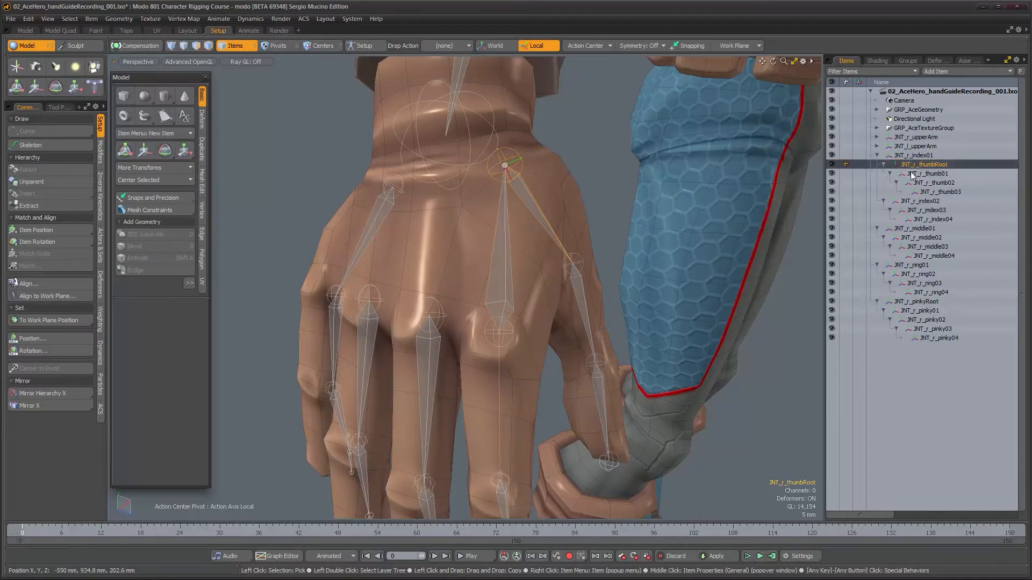
{"action": "key", "text": "ctrl+z"}
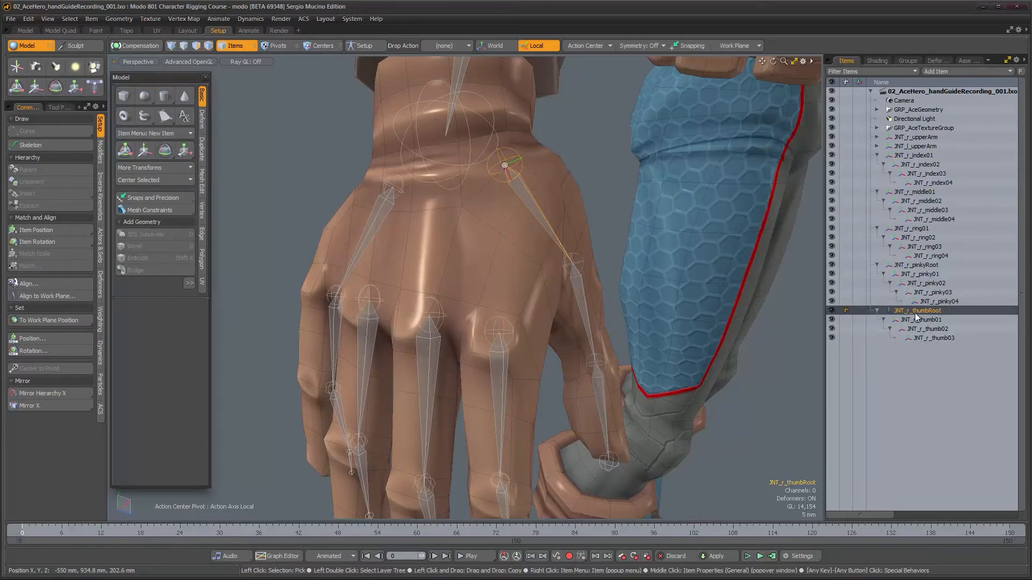
{"action": "left_click_drag", "start_coordinate": [921, 150], "coordinate": [921, 150]}
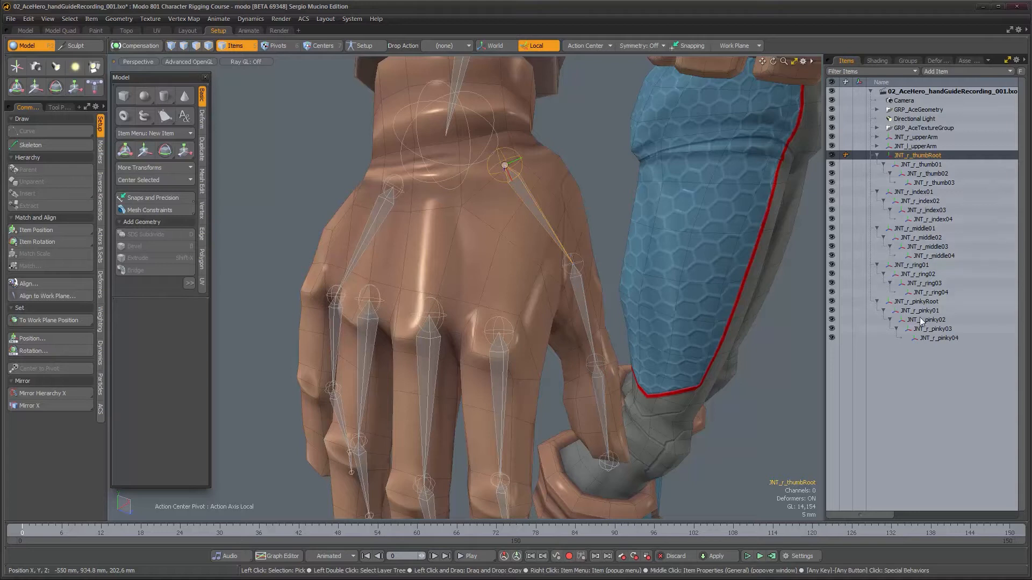
Collapse the thumb, index, middle, ring and pinky joint hierarchies in the item list, and bring back the channel list.
{"action": "left_click", "coordinate": [878, 156]}
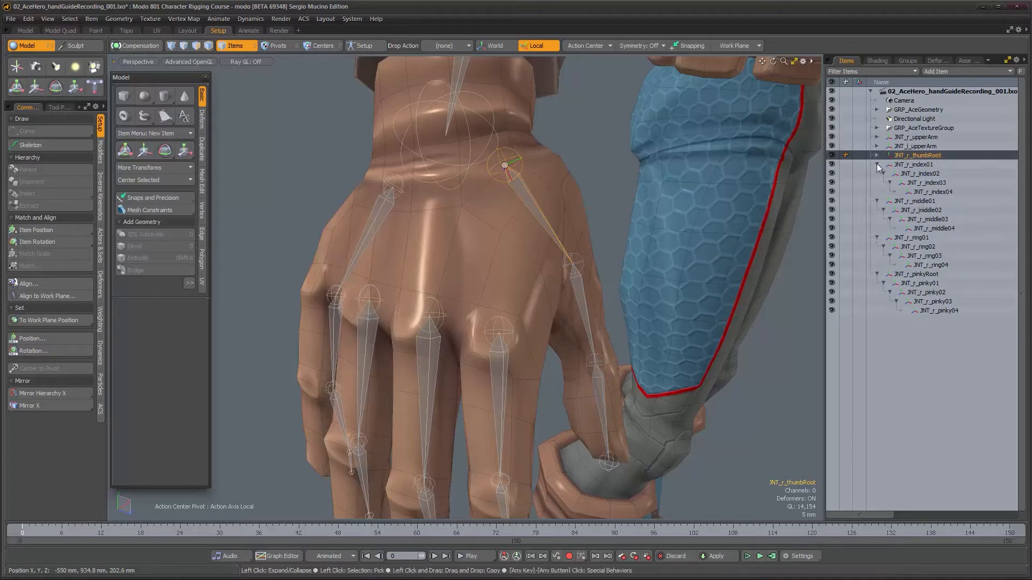
{"action": "left_click", "coordinate": [876, 165]}
{"action": "left_click", "coordinate": [877, 174]}
{"action": "left_click", "coordinate": [877, 183]}
{"action": "left_click", "coordinate": [877, 192]}
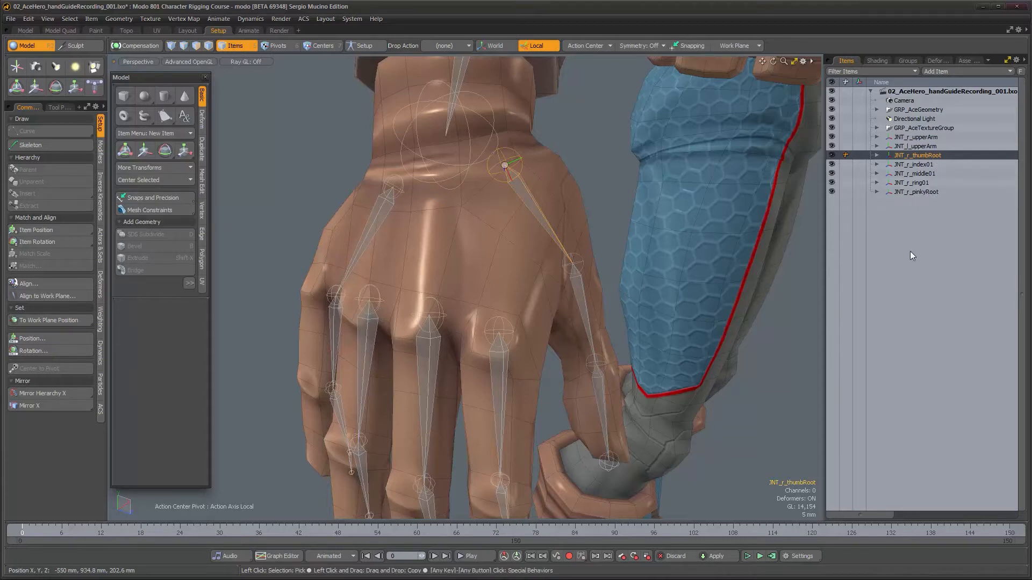
{"action": "key", "text": "KP_0"}
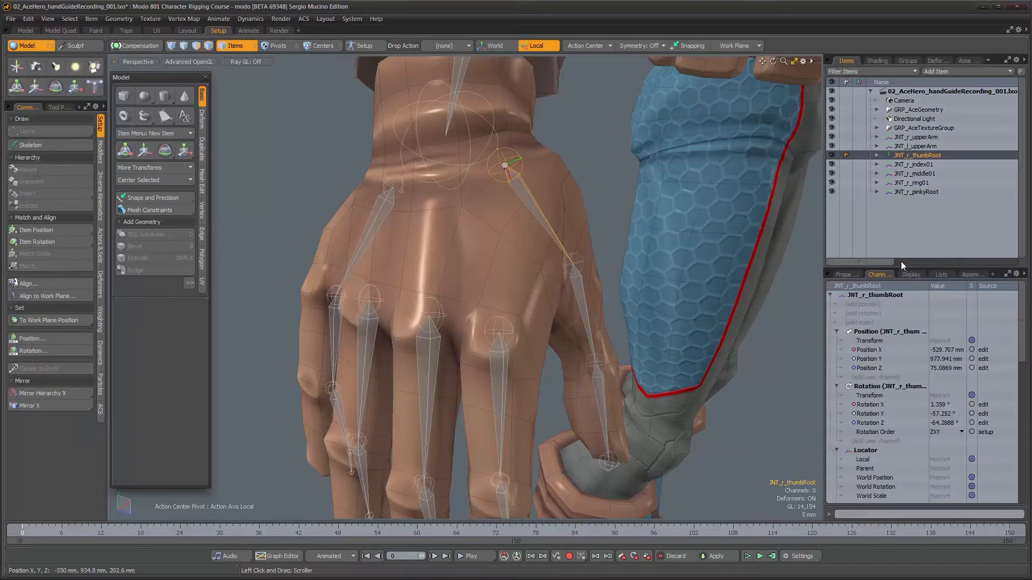
Reset the rotation of the index finger's second joint, JNT_r_index02.
{"action": "left_click", "coordinate": [843, 274]}
{"action": "left_click_drag", "start_coordinate": [577, 290], "coordinate": [417, 334], "text": "alt"}
{"action": "left_click_drag", "start_coordinate": [465, 370], "coordinate": [557, 215], "text": "alt"}
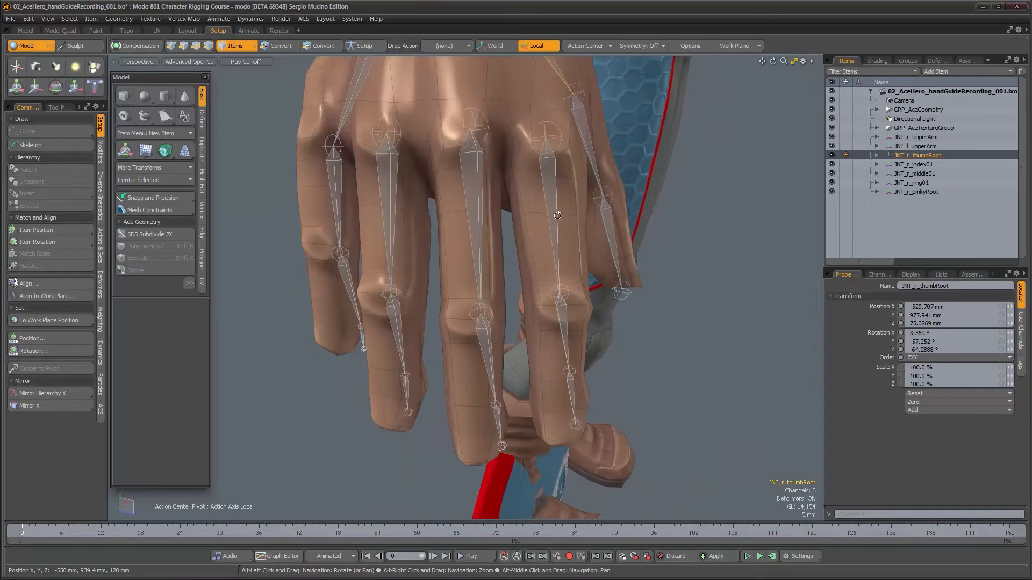
{"action": "left_click_drag", "start_coordinate": [534, 276], "coordinate": [505, 208], "text": "alt"}
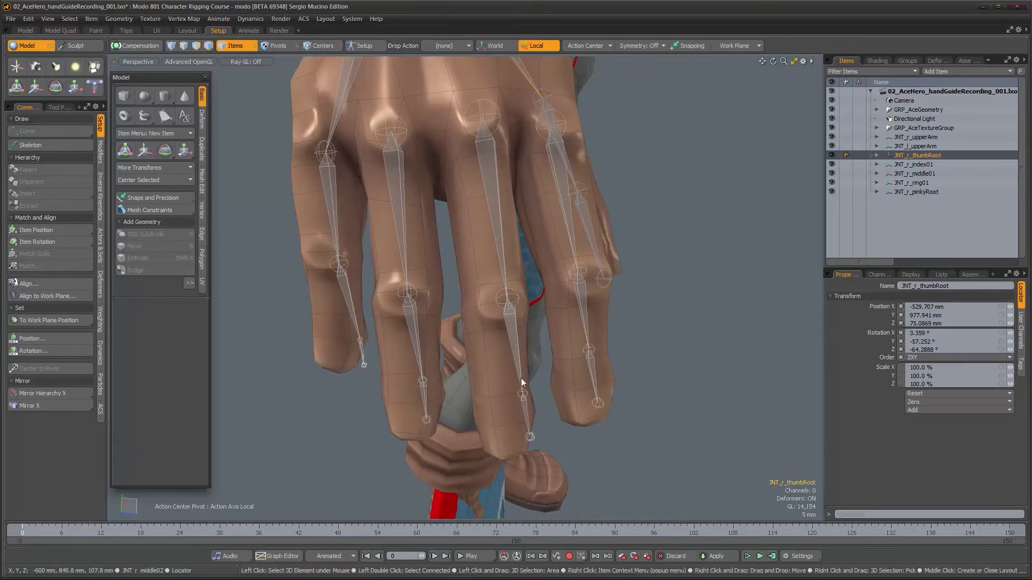
{"action": "left_click_drag", "start_coordinate": [426, 295], "coordinate": [493, 302], "text": "alt"}
{"action": "left_click", "coordinate": [476, 262]}
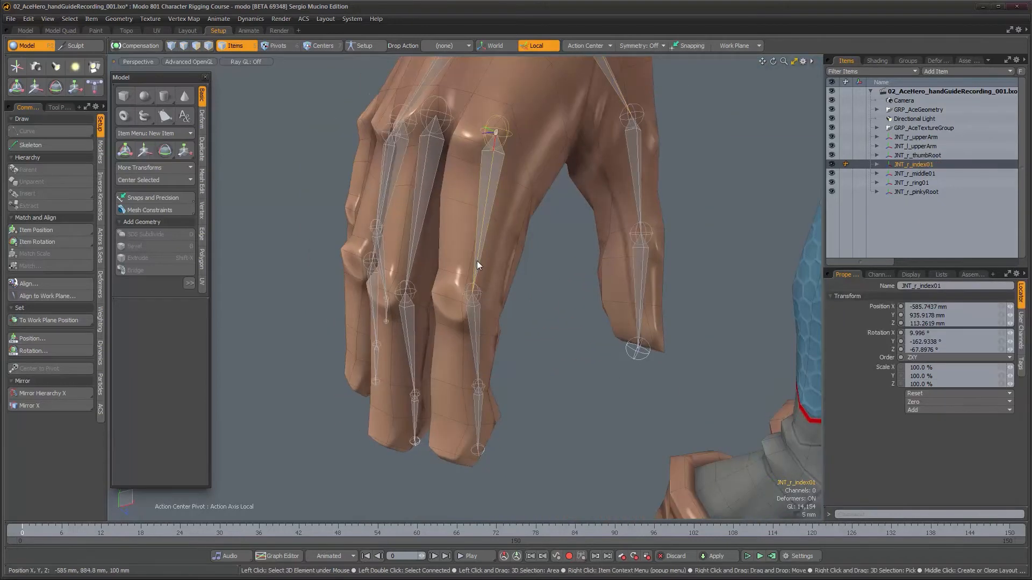
{"action": "key", "text": "Down"}
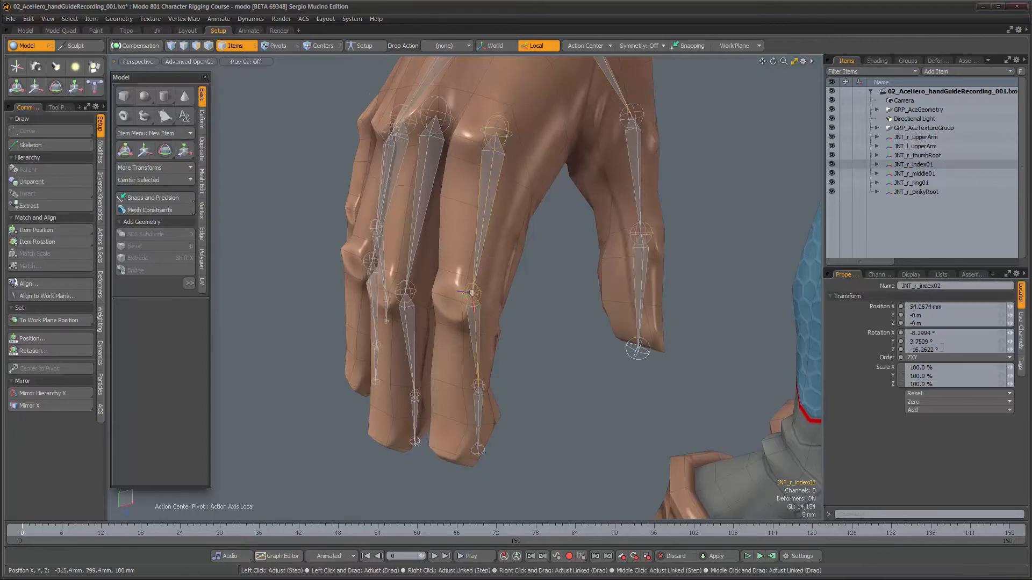
{"action": "left_click_drag", "start_coordinate": [713, 346], "coordinate": [567, 340], "text": "alt"}
{"action": "left_click", "coordinate": [917, 401]}
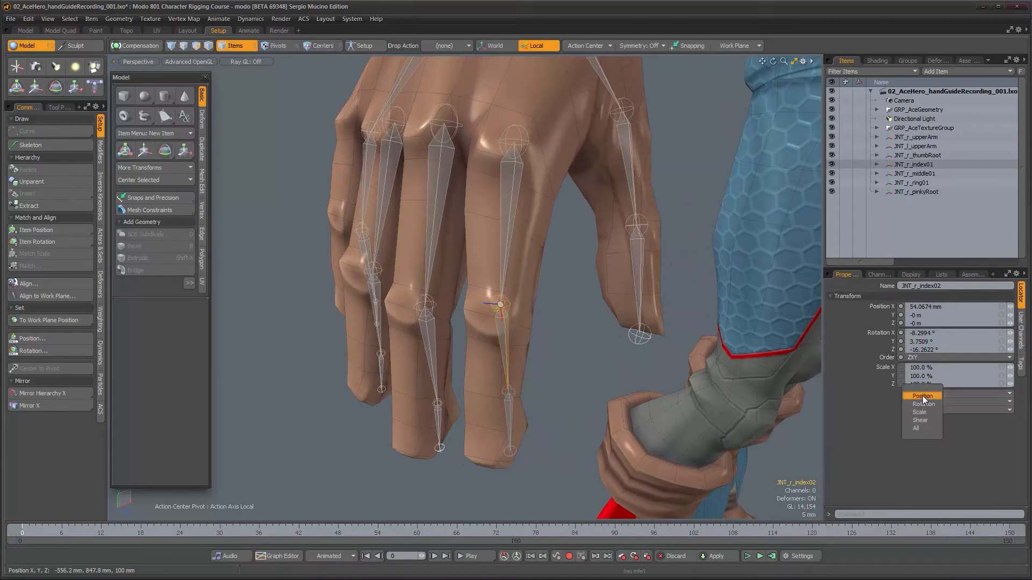
{"action": "left_click", "coordinate": [923, 404]}
Reset the rotation of the whole index chain from JNT_r_index02 down to its tip joint.
{"action": "left_click_drag", "start_coordinate": [543, 339], "coordinate": [639, 398], "text": "alt"}
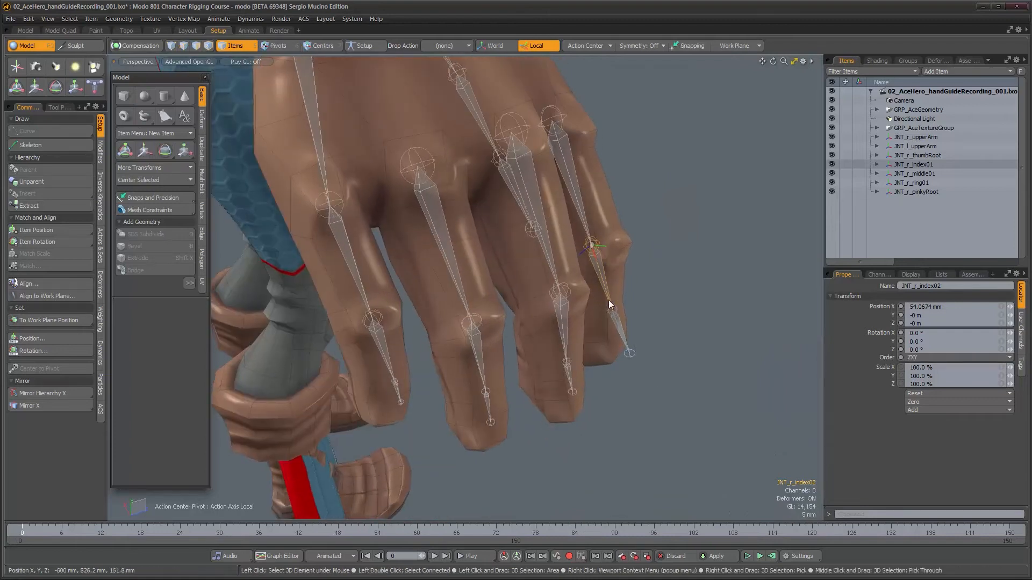
{"action": "double_click", "coordinate": [600, 269]}
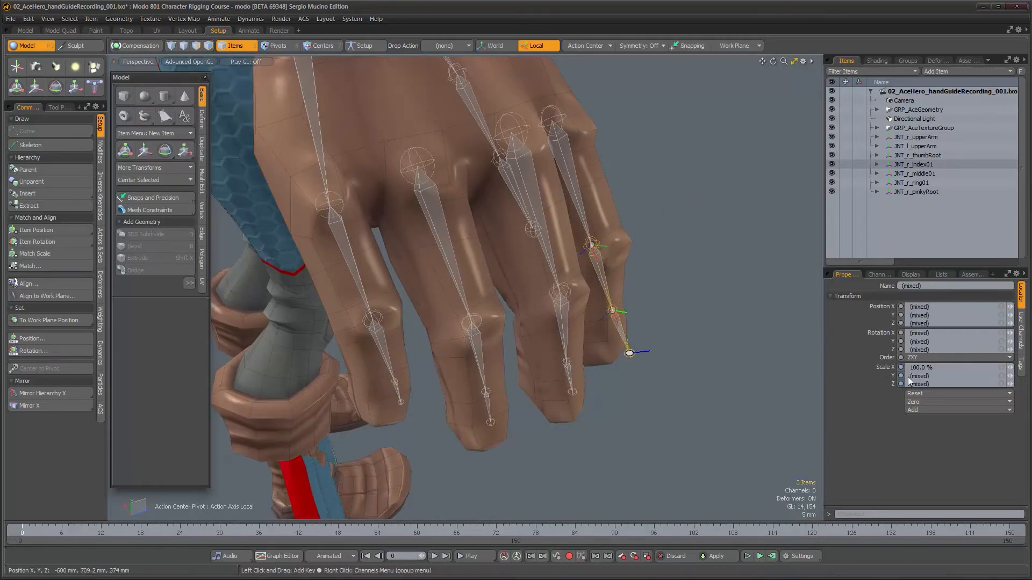
{"action": "left_click", "coordinate": [939, 393]}
{"action": "left_click", "coordinate": [940, 402]}
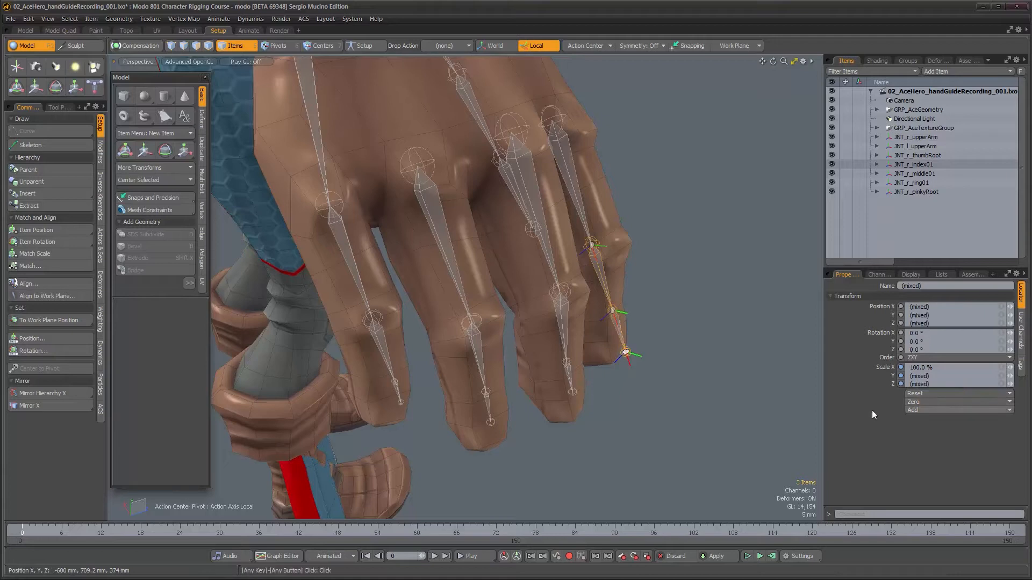
Reset the rotation of the middle finger's chain from its second joint down to the tip.
{"action": "mouse_move", "coordinate": [557, 312]}
{"action": "left_mouse_down", "text": "alt"}
{"action": "mouse_move", "coordinate": [500, 308]}
{"action": "mouse_move", "coordinate": [564, 314]}
{"action": "left_mouse_up", "text": "alt"}
{"action": "double_click", "coordinate": [565, 314]}
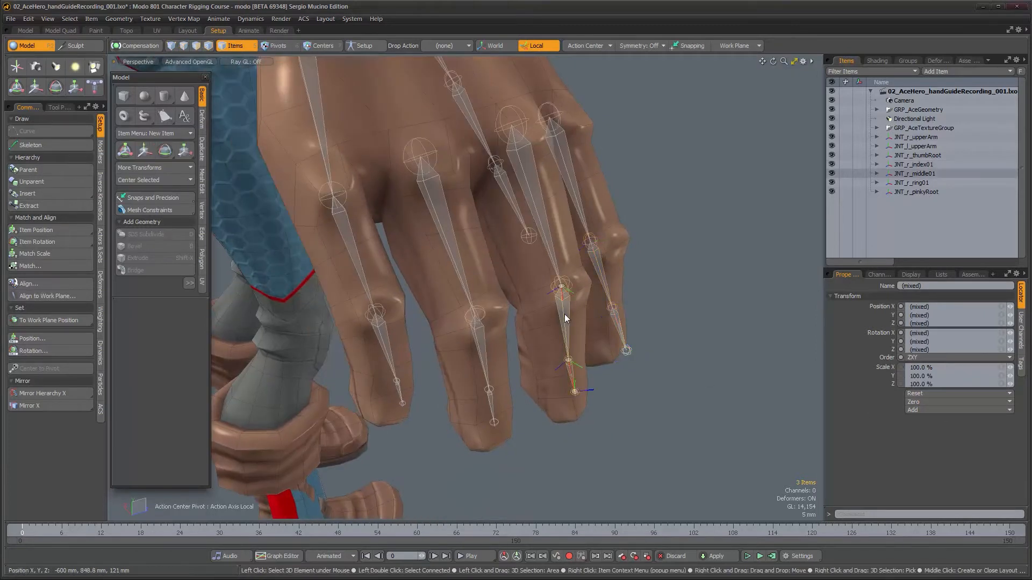
{"action": "left_click", "coordinate": [940, 394]}
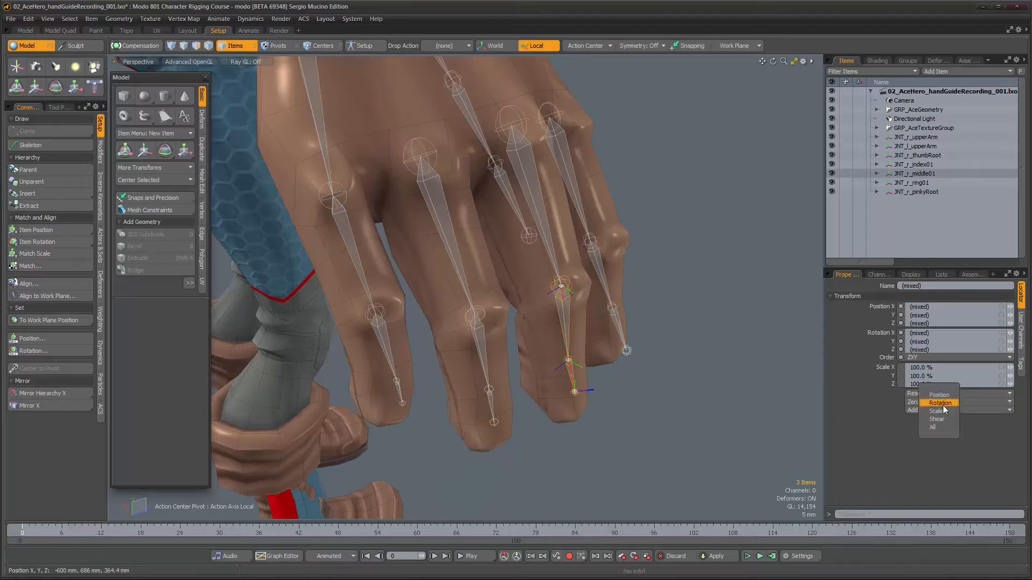
{"action": "left_click", "coordinate": [942, 405]}
Zero the rotation of the ring finger's chain from its second joint down to the tip.
{"action": "double_click", "coordinate": [478, 336]}
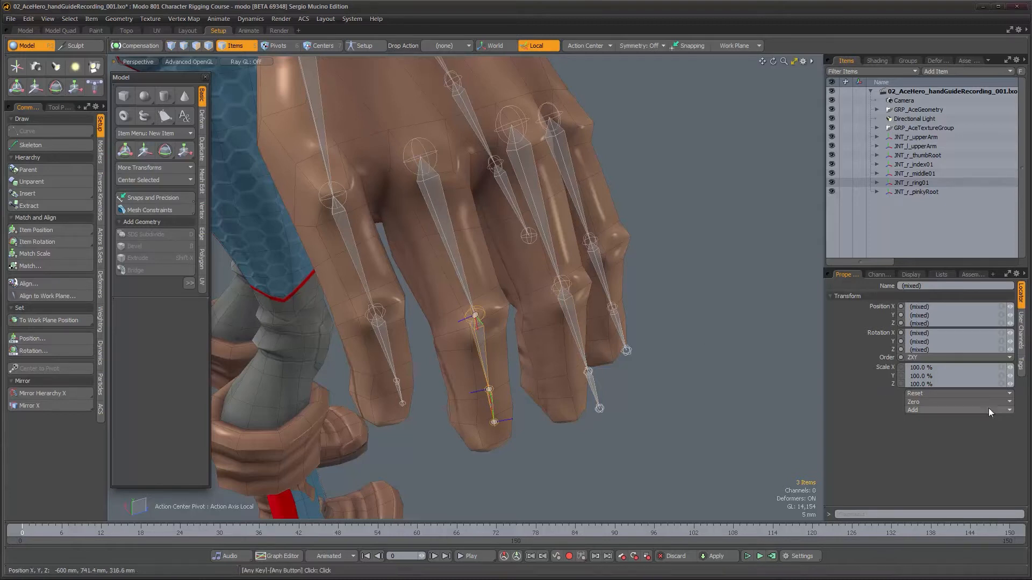
{"action": "left_click", "coordinate": [959, 402]}
{"action": "left_click", "coordinate": [962, 413]}
Zero the rotation of the pinky's chain from JNT_r_pinky02 down to its tip joint.
{"action": "left_click_drag", "start_coordinate": [355, 301], "coordinate": [447, 278], "text": "alt"}
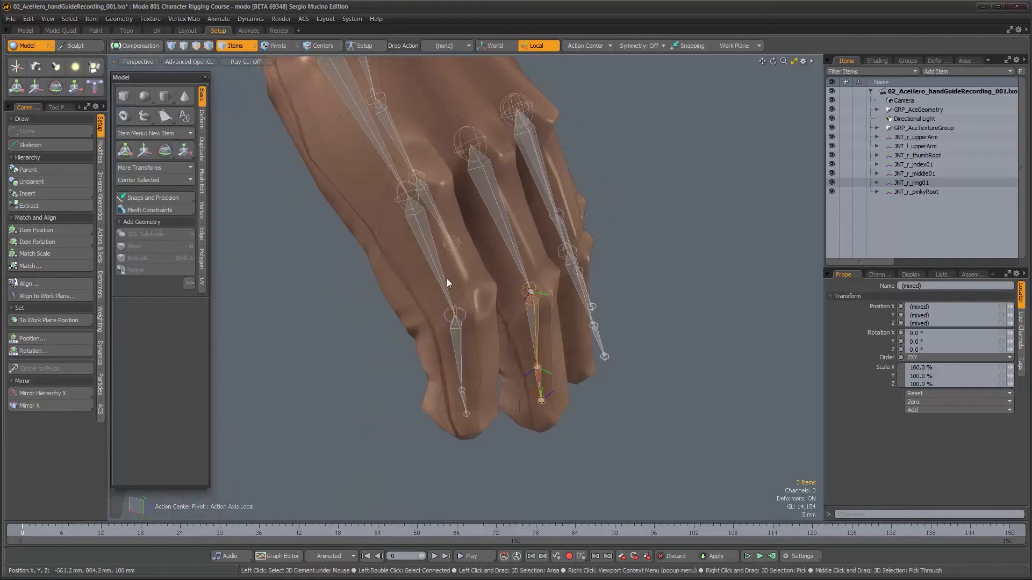
{"action": "double_click", "coordinate": [455, 334]}
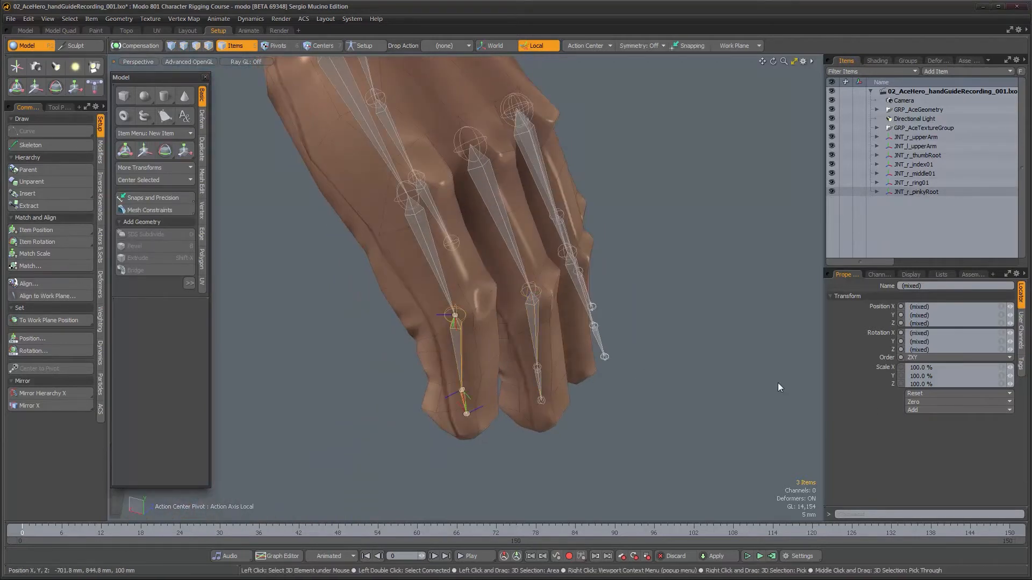
{"action": "left_click", "coordinate": [933, 401]}
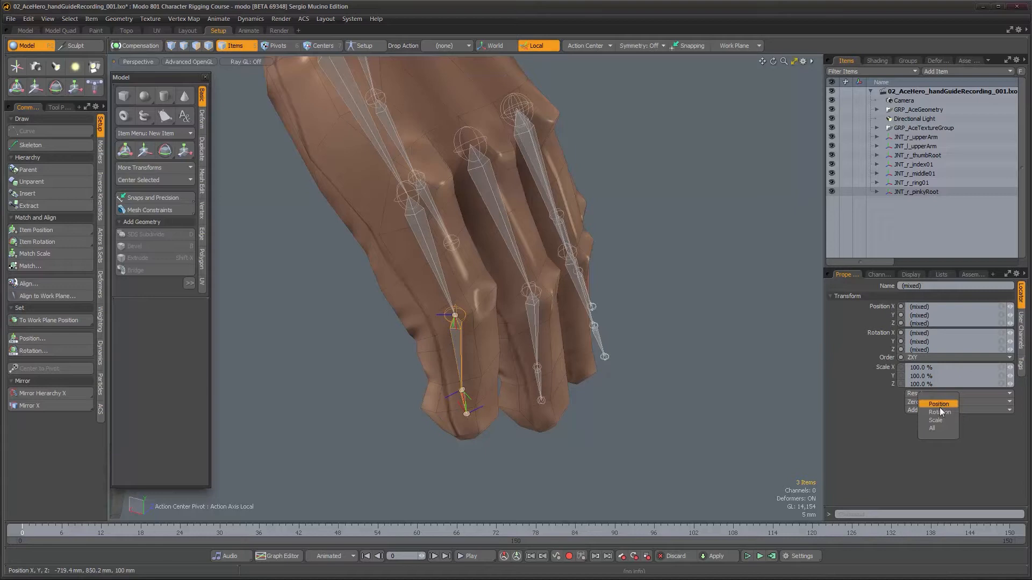
{"action": "left_click", "coordinate": [939, 412]}
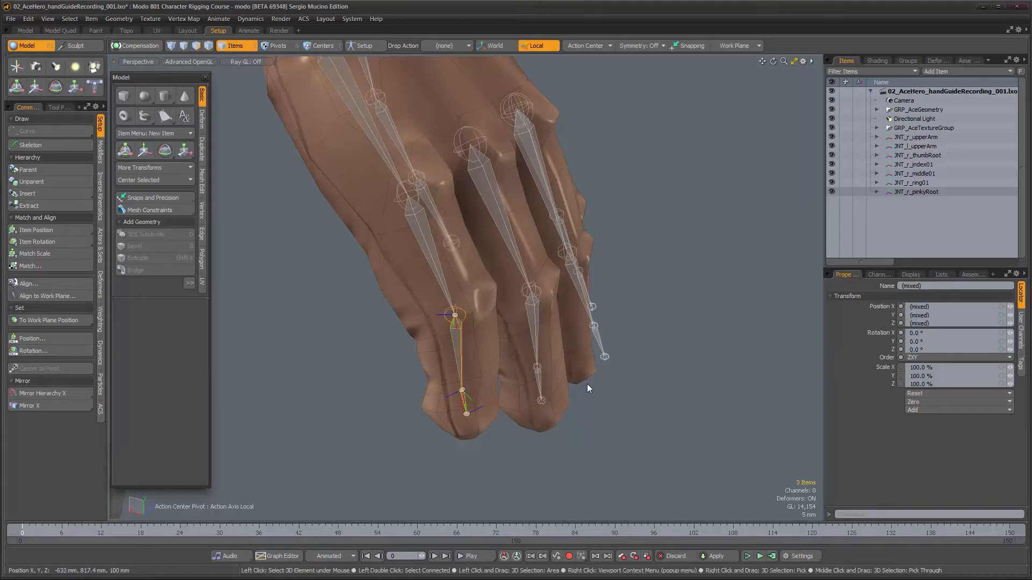
{"action": "left_click_drag", "start_coordinate": [586, 384], "coordinate": [773, 391], "text": "alt"}
{"action": "left_click", "coordinate": [921, 393]}
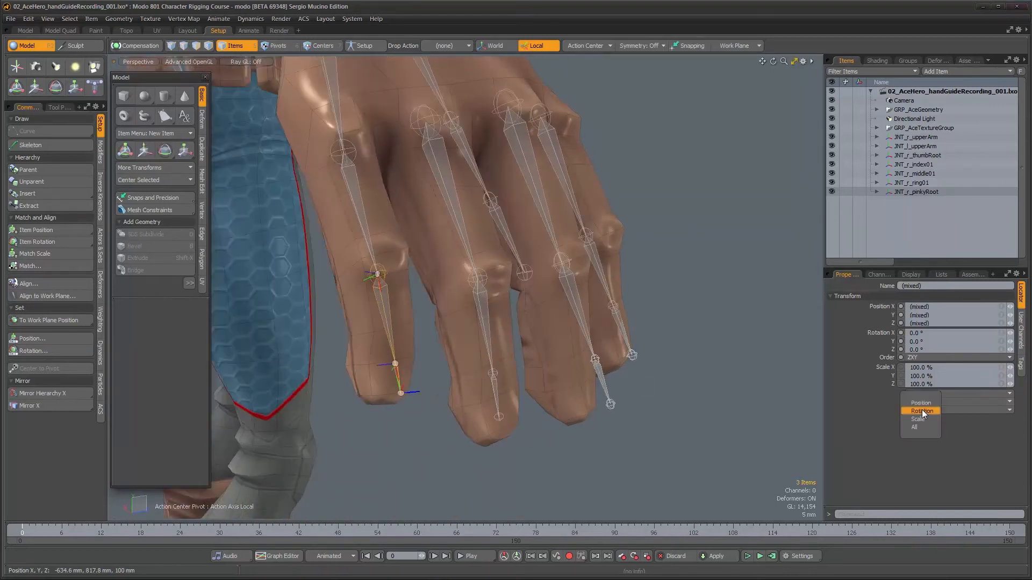
{"action": "left_click", "coordinate": [921, 411]}
Merge Rotation Zero into Rotation on JNT_r_pinky02, and delete its leftover Rotation Zero transform.
{"action": "left_click_drag", "start_coordinate": [430, 398], "coordinate": [397, 334], "text": "alt"}
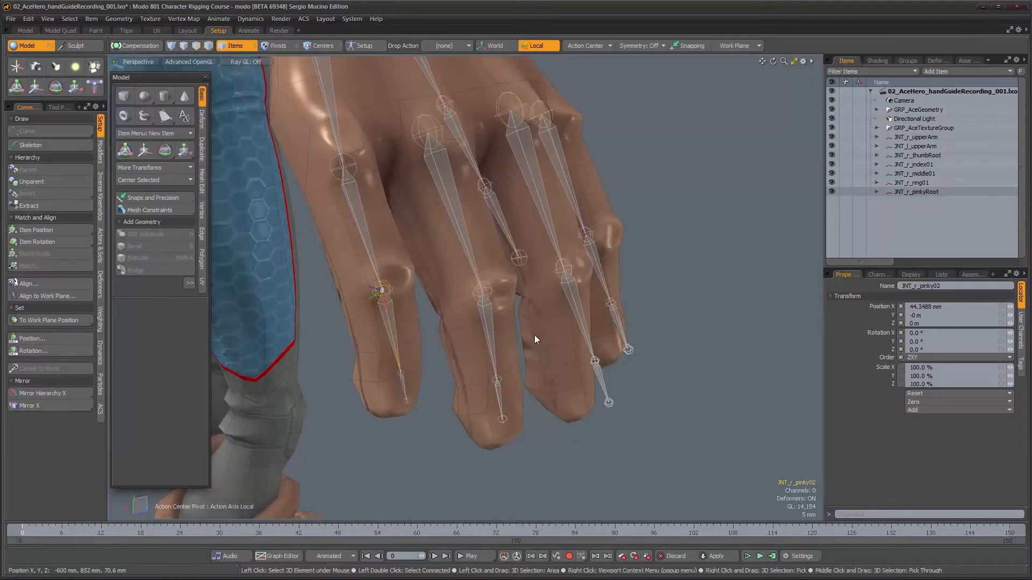
{"action": "left_click_drag", "start_coordinate": [418, 406], "coordinate": [354, 298], "text": "alt"}
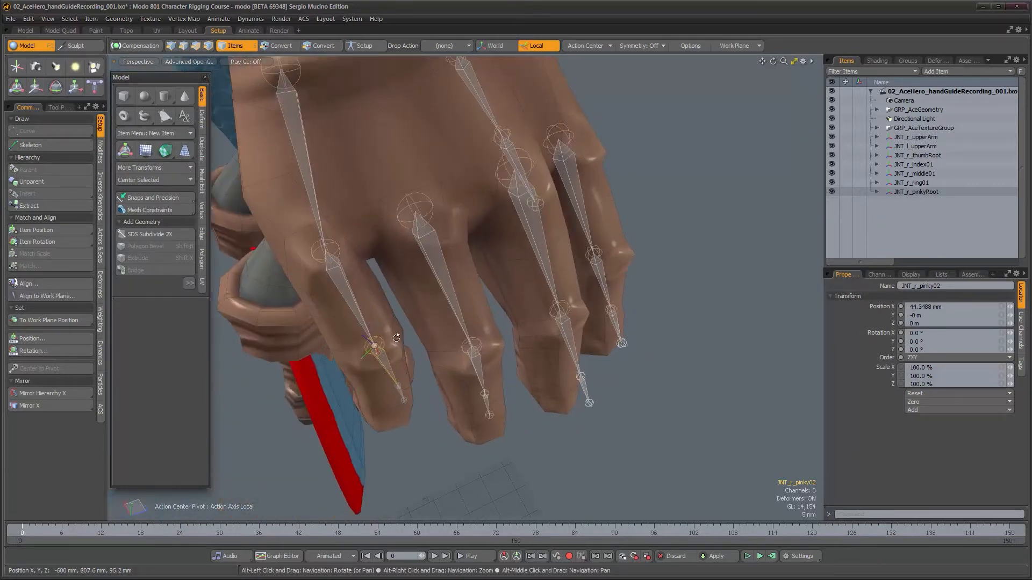
{"action": "left_click", "coordinate": [385, 365]}
{"action": "left_click", "coordinate": [875, 274]}
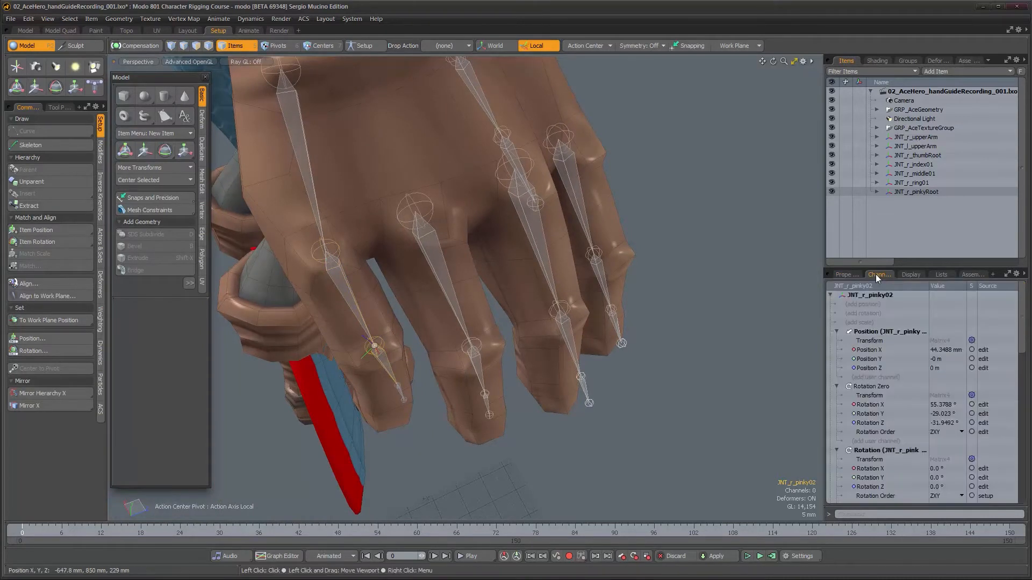
{"action": "left_click", "coordinate": [885, 449], "text": "ctrl"}
{"action": "right_click", "coordinate": [885, 449]}
{"action": "left_click", "coordinate": [888, 466]}
{"action": "right_click", "coordinate": [869, 385]}
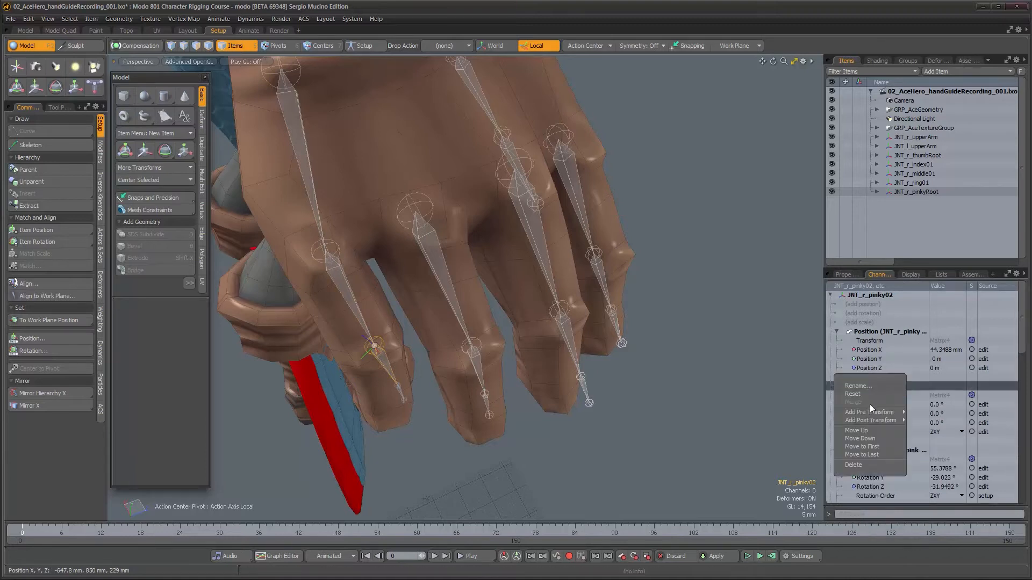
{"action": "left_click", "coordinate": [869, 463]}
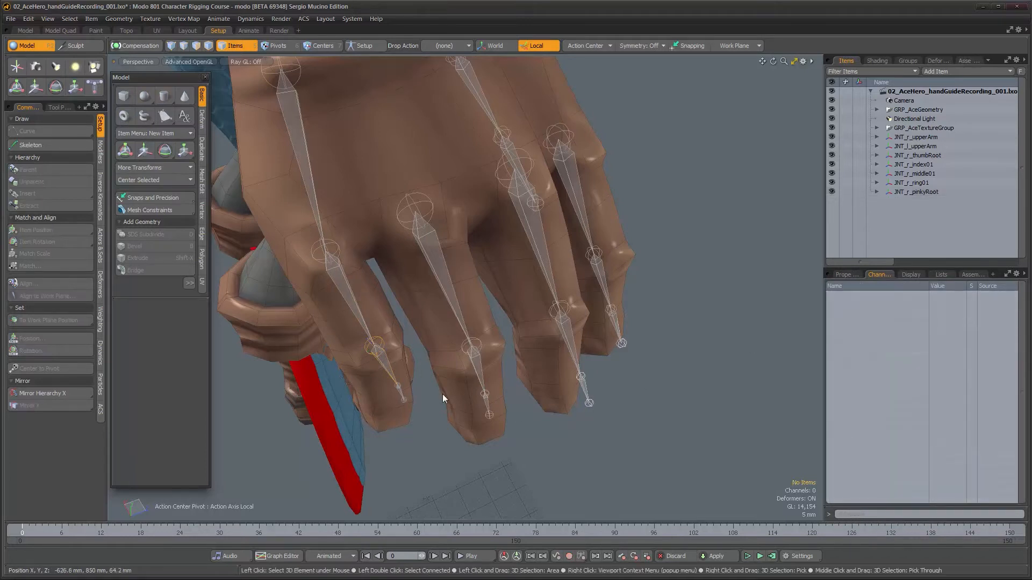
Merge Rotation Zero into Rotation on JNT_r_pinky03, and delete its leftover Rotation Zero transform.
{"action": "left_click", "coordinate": [400, 391]}
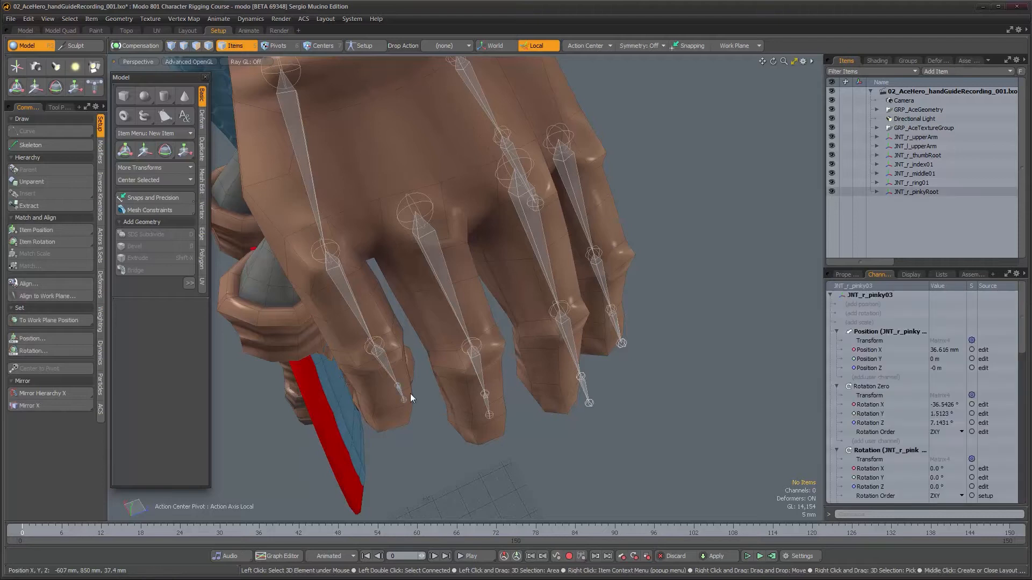
{"action": "mouse_move", "coordinate": [870, 450]}
{"action": "left_mouse_down"}
{"action": "mouse_move", "coordinate": [871, 466]}
{"action": "mouse_move", "coordinate": [871, 458]}
{"action": "left_mouse_up"}
{"action": "right_click", "coordinate": [868, 387]}
{"action": "left_click", "coordinate": [858, 473]}
{"action": "left_click", "coordinate": [698, 440]}
Merge Rotation Zero into Rotation on JNT_r_pinky04, and delete its leftover Rotation Zero transform.
{"action": "left_click_drag", "start_coordinate": [422, 438], "coordinate": [407, 401], "text": "alt"}
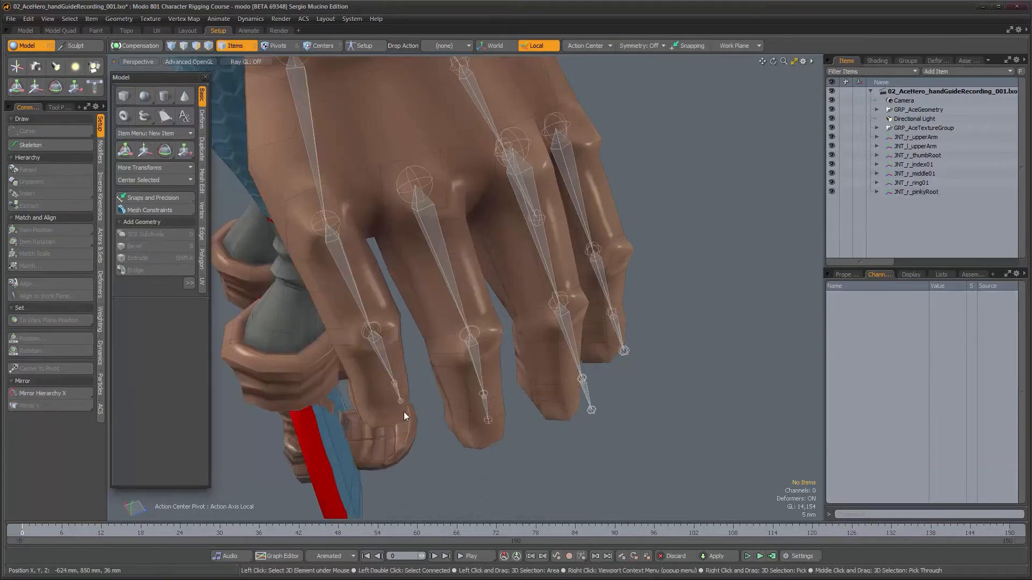
{"action": "left_click", "coordinate": [400, 401]}
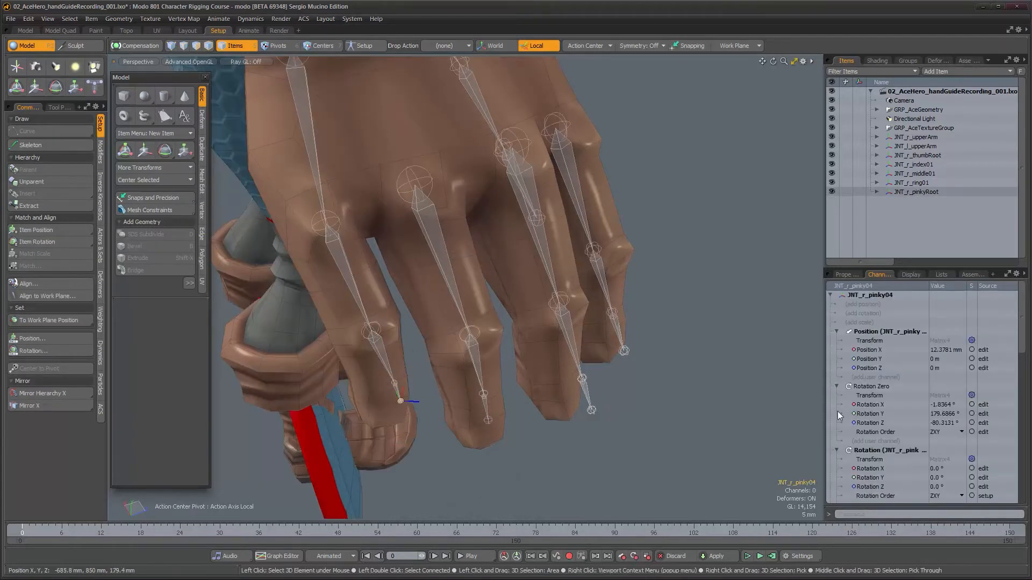
{"action": "right_click", "coordinate": [865, 453]}
{"action": "left_click", "coordinate": [863, 466]}
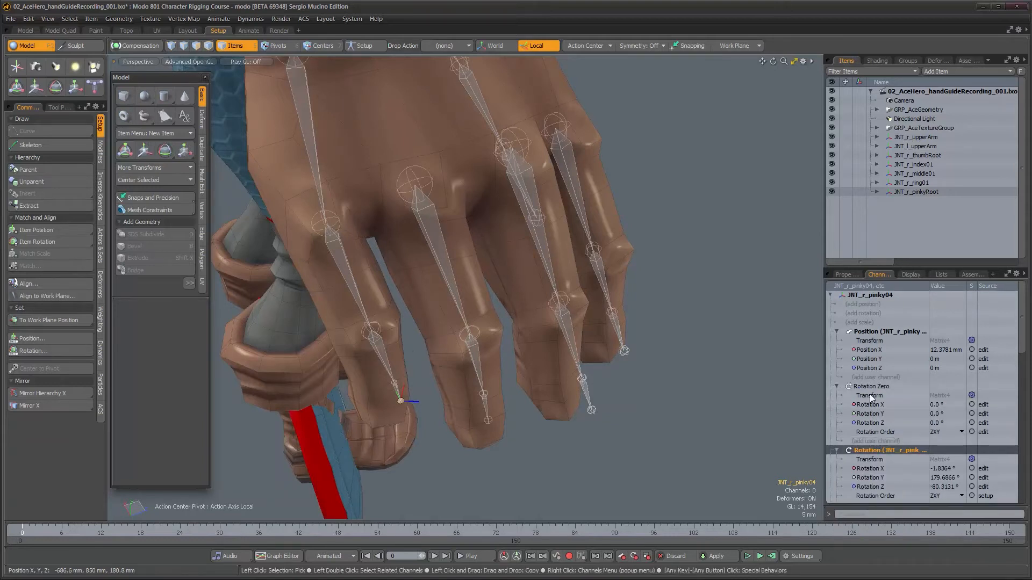
{"action": "right_click", "coordinate": [869, 393]}
{"action": "left_click", "coordinate": [861, 465]}
{"action": "left_click", "coordinate": [720, 434]}
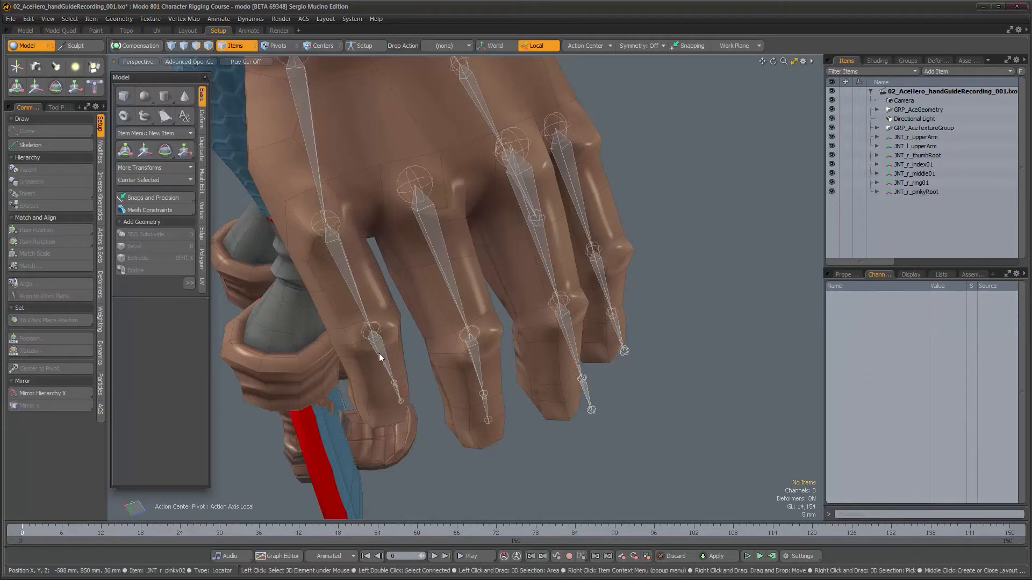
Try to zero the rotation of the pinky's chain from JNT_r_pinky02 to its tip, and undo it.
{"action": "double_click", "coordinate": [379, 355]}
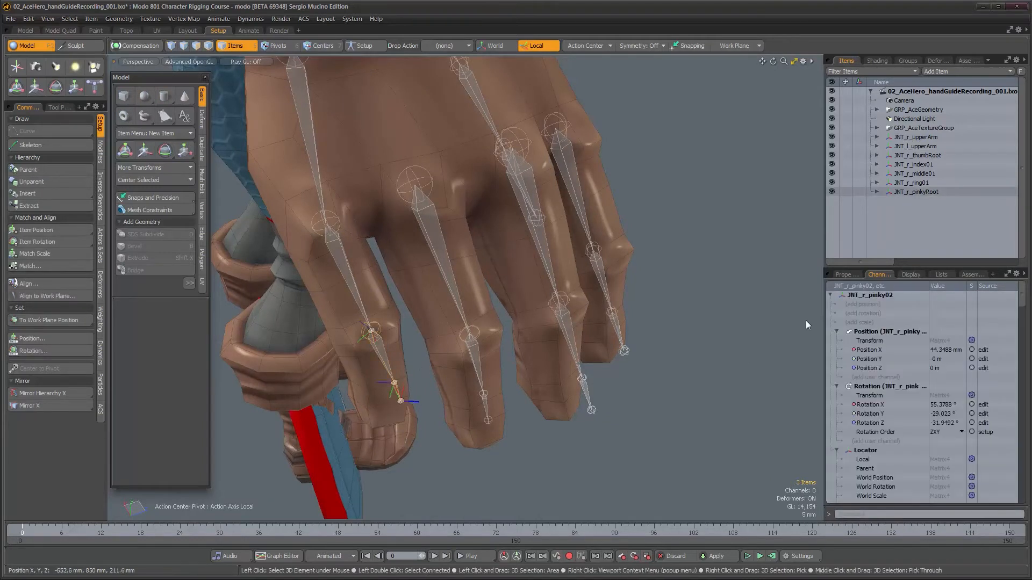
{"action": "left_click", "coordinate": [844, 274]}
{"action": "left_click", "coordinate": [939, 402]}
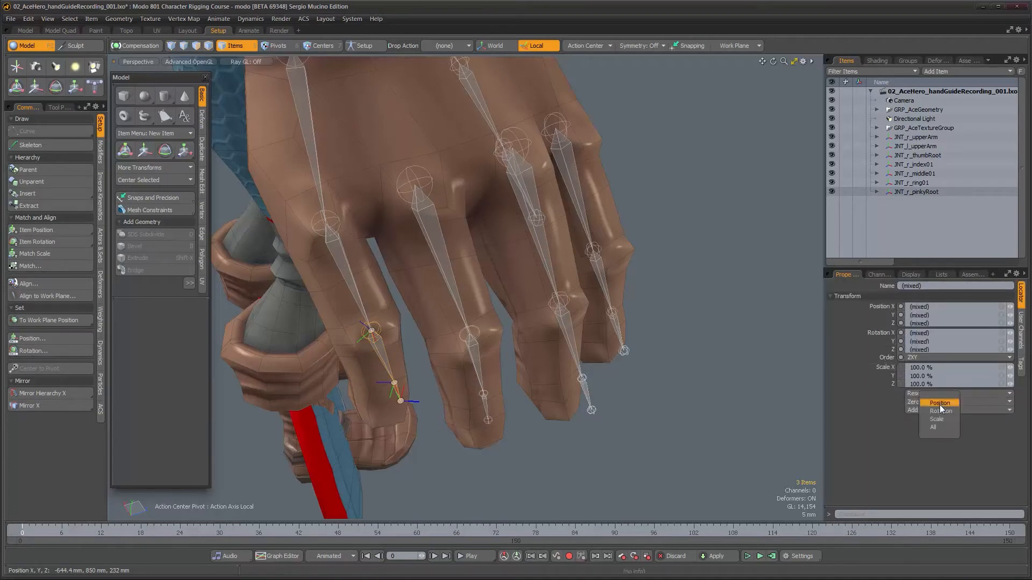
{"action": "left_click", "coordinate": [939, 410]}
{"action": "left_click_drag", "start_coordinate": [542, 333], "coordinate": [428, 311], "text": "alt"}
{"action": "left_click", "coordinate": [879, 274]}
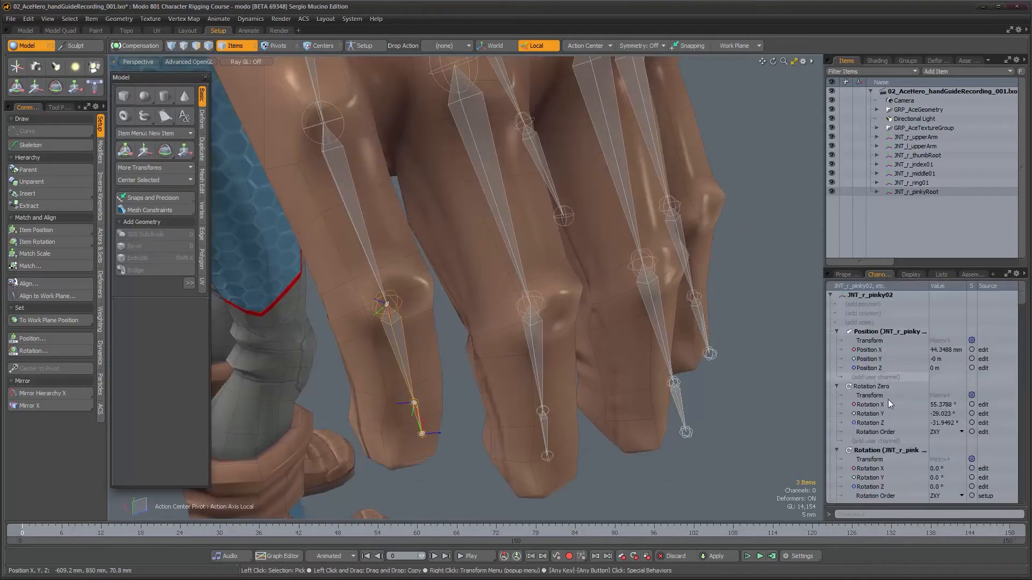
{"action": "left_click_drag", "start_coordinate": [565, 428], "coordinate": [564, 440], "text": "alt"}
{"action": "key", "text": "ctrl+z"}
{"action": "key", "text": "ctrl+z"}
{"action": "key", "text": "ctrl+z"}
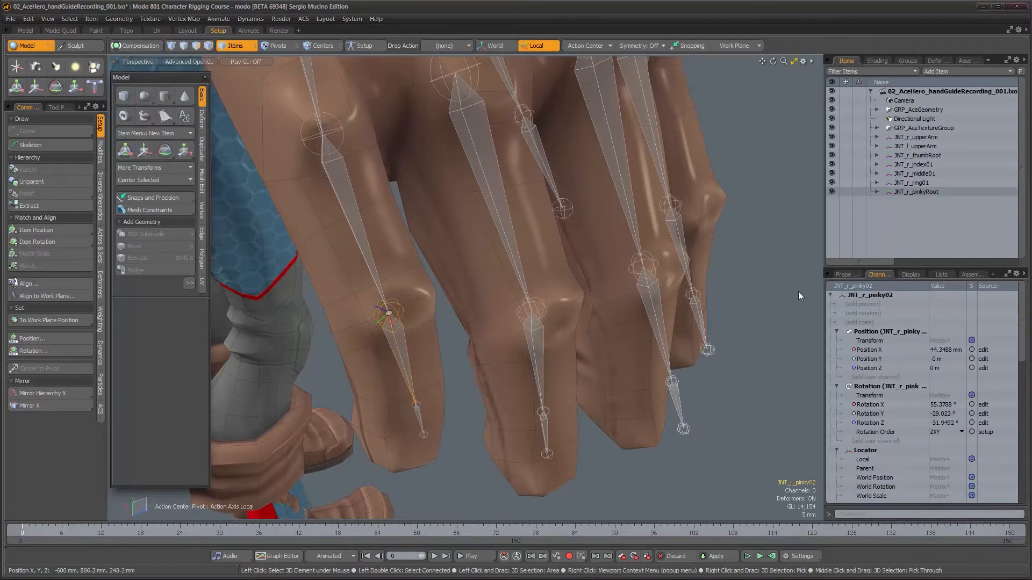
Reset the rotation of the pinky's chain from JNT_r_pinky02 down to its tip joint.
{"action": "left_click", "coordinate": [842, 275]}
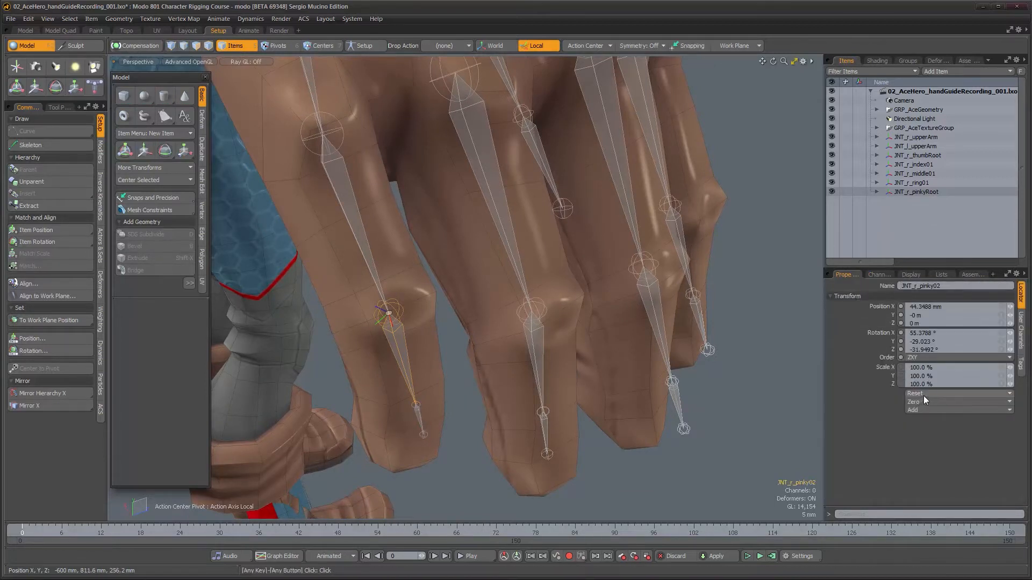
{"action": "double_click", "coordinate": [397, 350]}
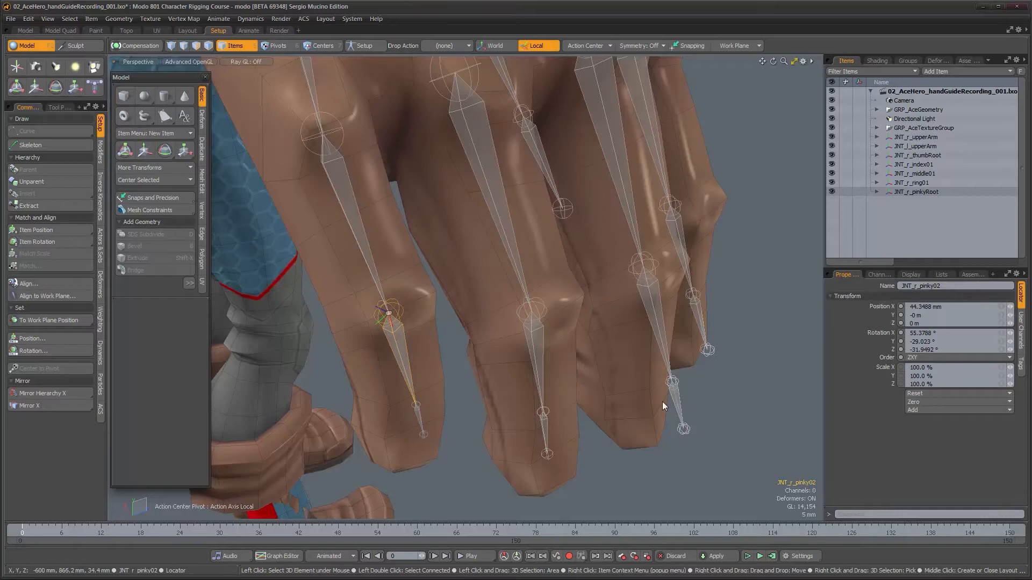
{"action": "left_click", "coordinate": [918, 401]}
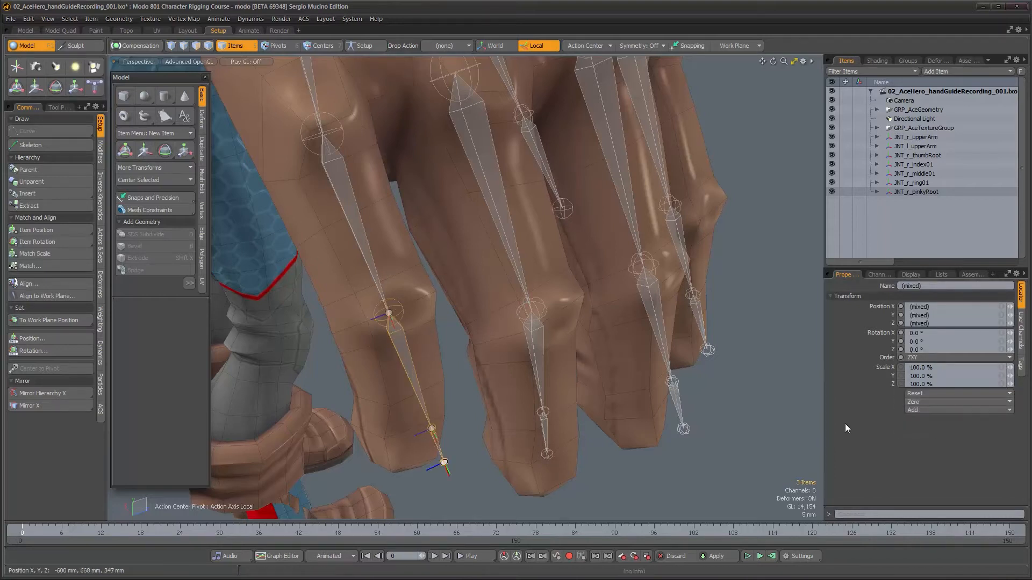
{"action": "left_click_drag", "start_coordinate": [462, 376], "coordinate": [485, 382], "text": "alt"}
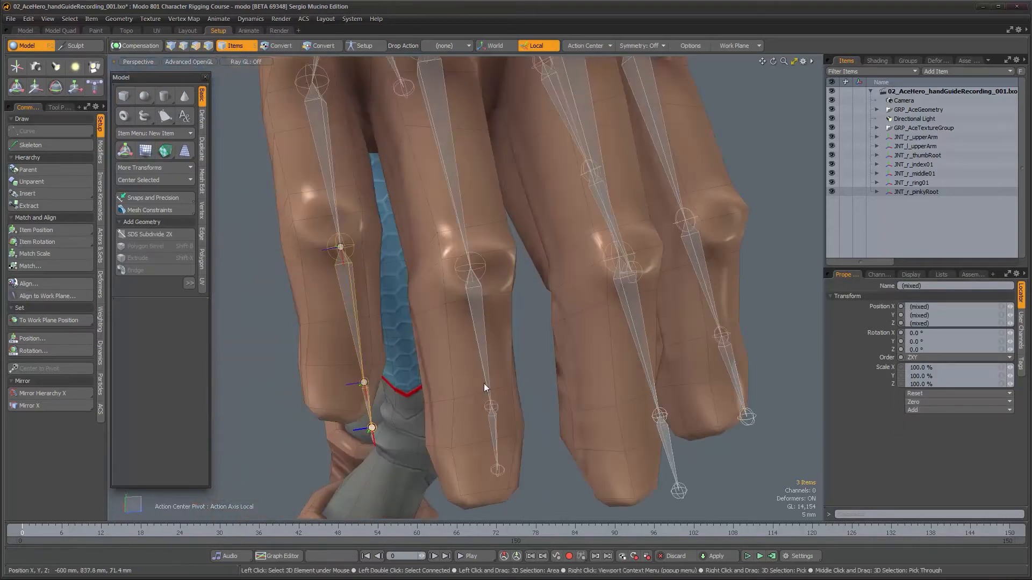
{"action": "left_click_drag", "start_coordinate": [483, 383], "coordinate": [536, 384], "text": "alt"}
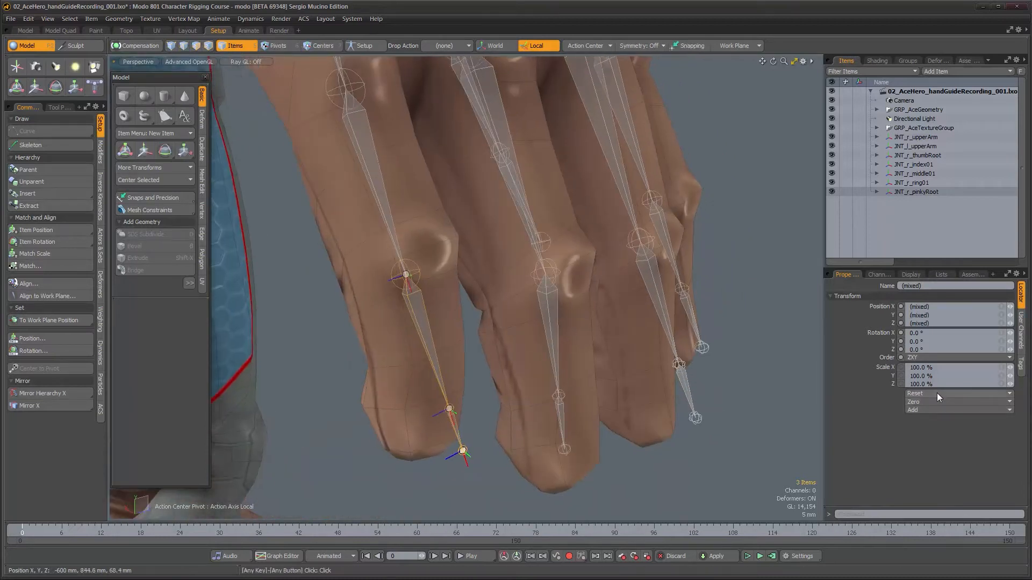
{"action": "left_click_drag", "start_coordinate": [492, 408], "coordinate": [497, 410], "text": "alt"}
{"action": "left_click_drag", "start_coordinate": [499, 351], "coordinate": [517, 347], "text": "alt"}
Merge Rotation Zero into Rotation on JNT_r_ring02, and delete its leftover Rotation Zero transform.
{"action": "left_click", "coordinate": [524, 348]}
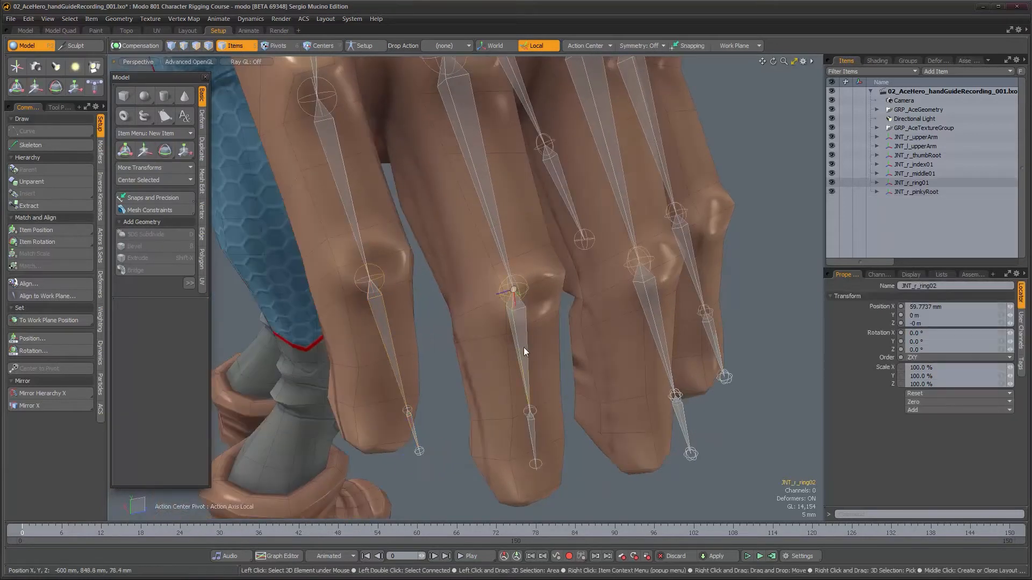
{"action": "left_click", "coordinate": [880, 275]}
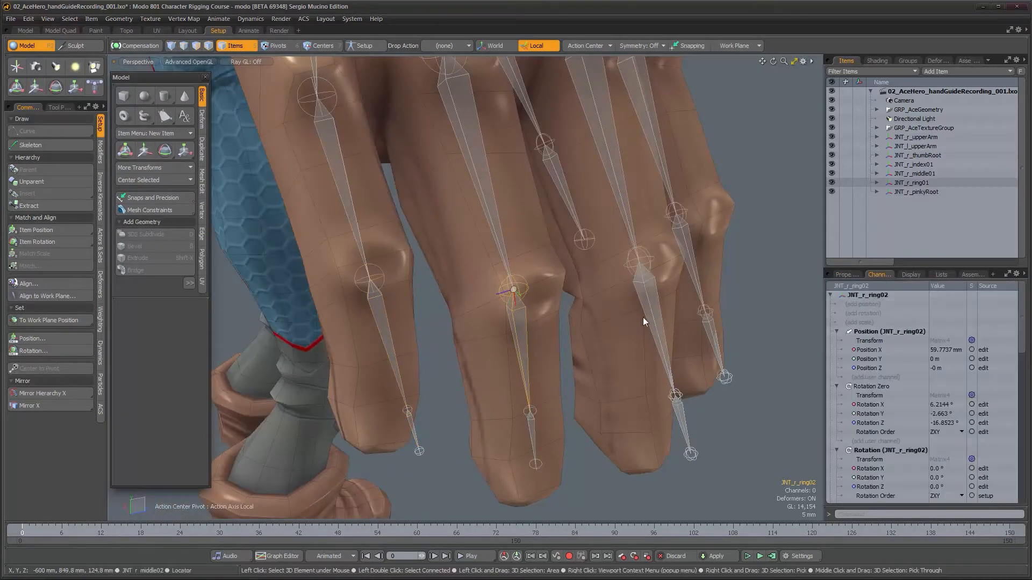
{"action": "left_click", "coordinate": [654, 301]}
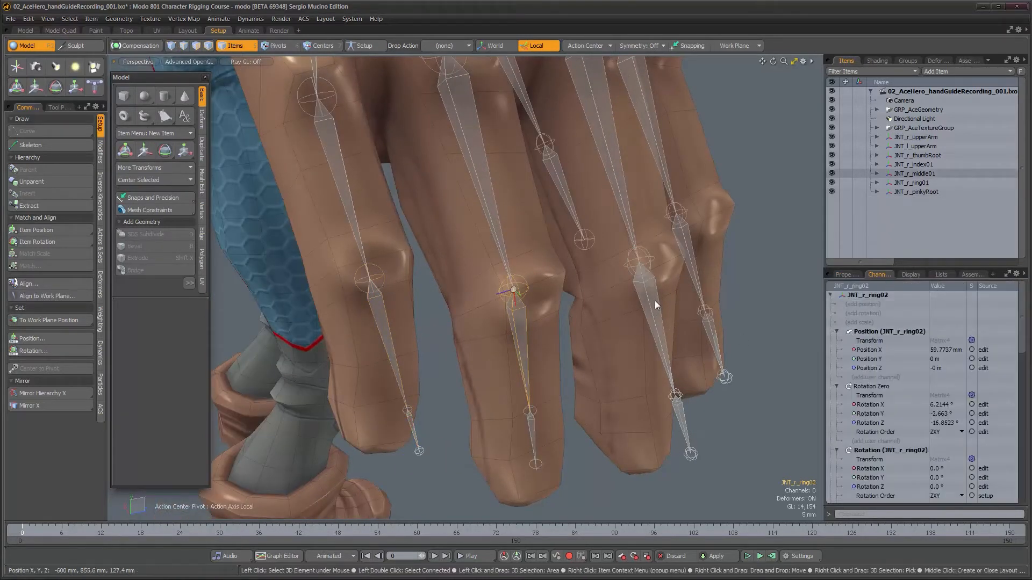
{"action": "left_click", "coordinate": [523, 335]}
{"action": "left_click", "coordinate": [870, 386]}
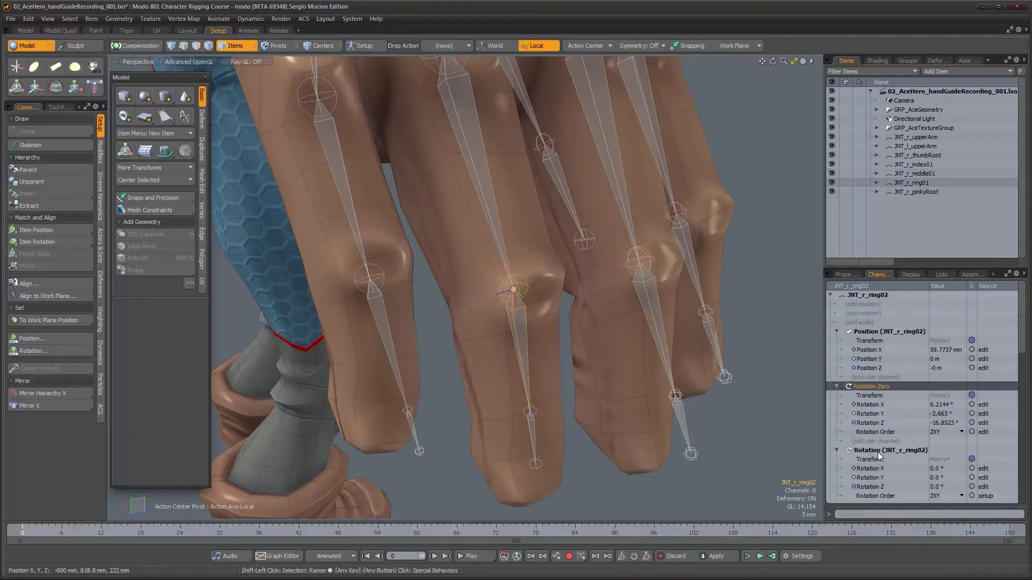
{"action": "left_click", "coordinate": [877, 452], "text": "ctrl"}
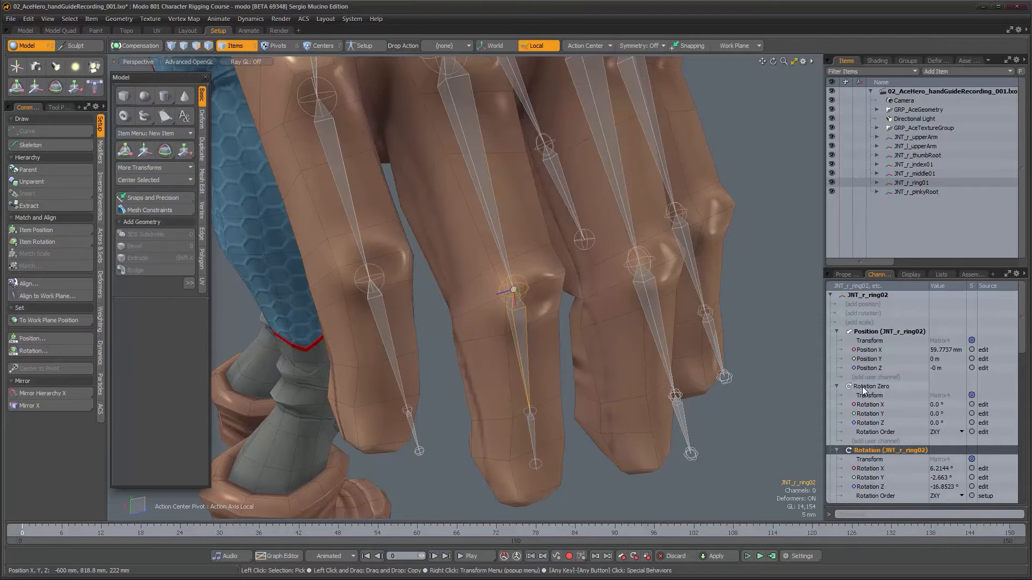
{"action": "right_click", "coordinate": [862, 386]}
{"action": "left_click", "coordinate": [856, 465]}
Merge Rotation Zero into Rotation on JNT_r_ring03, and delete its leftover Rotation Zero transform.
{"action": "left_click_drag", "start_coordinate": [590, 380], "coordinate": [536, 423], "text": "alt"}
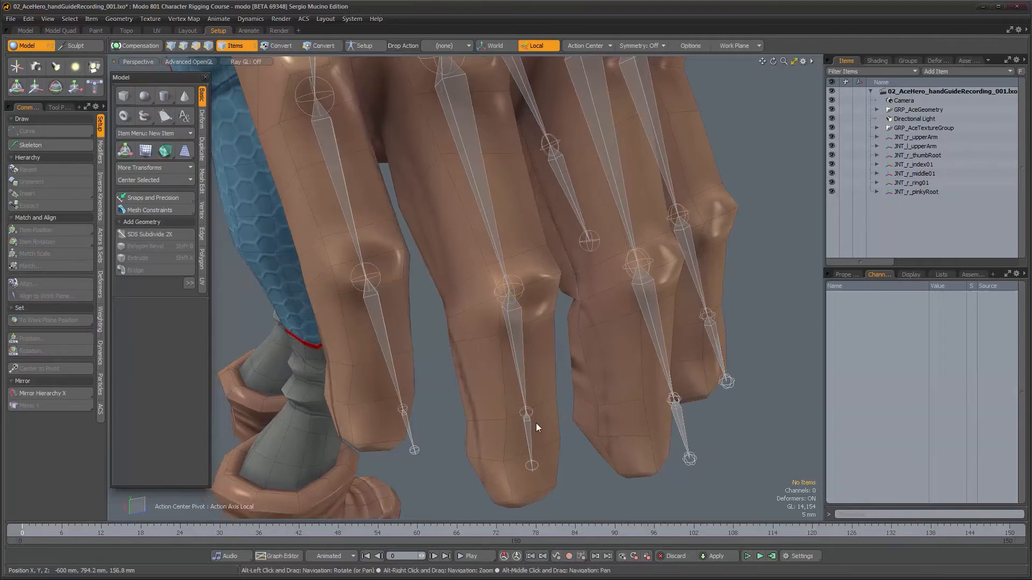
{"action": "left_click", "coordinate": [530, 426]}
{"action": "left_click", "coordinate": [874, 388]}
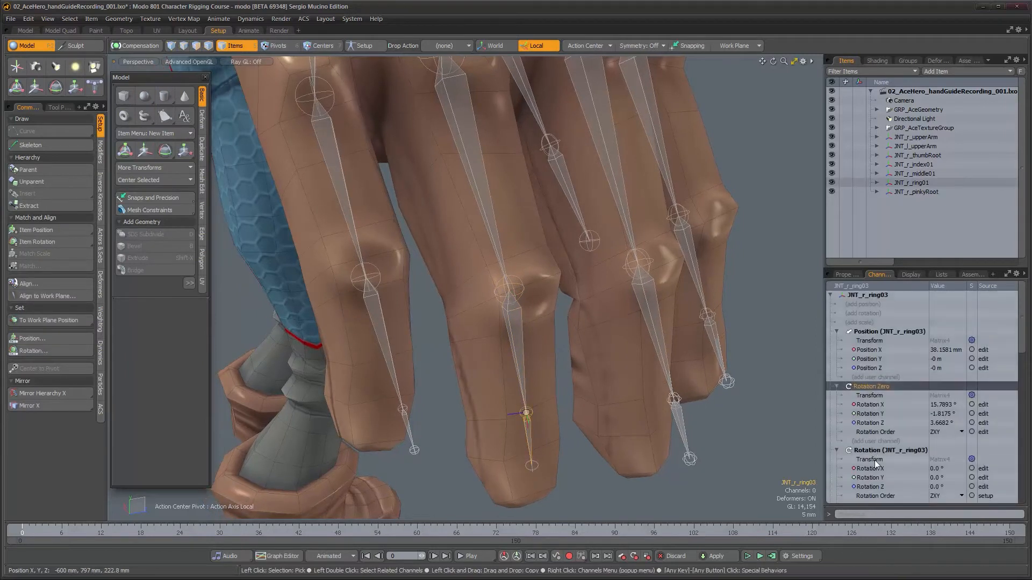
{"action": "left_click", "coordinate": [874, 452], "text": "ctrl"}
{"action": "right_click", "coordinate": [871, 453]}
{"action": "left_click", "coordinate": [871, 468]}
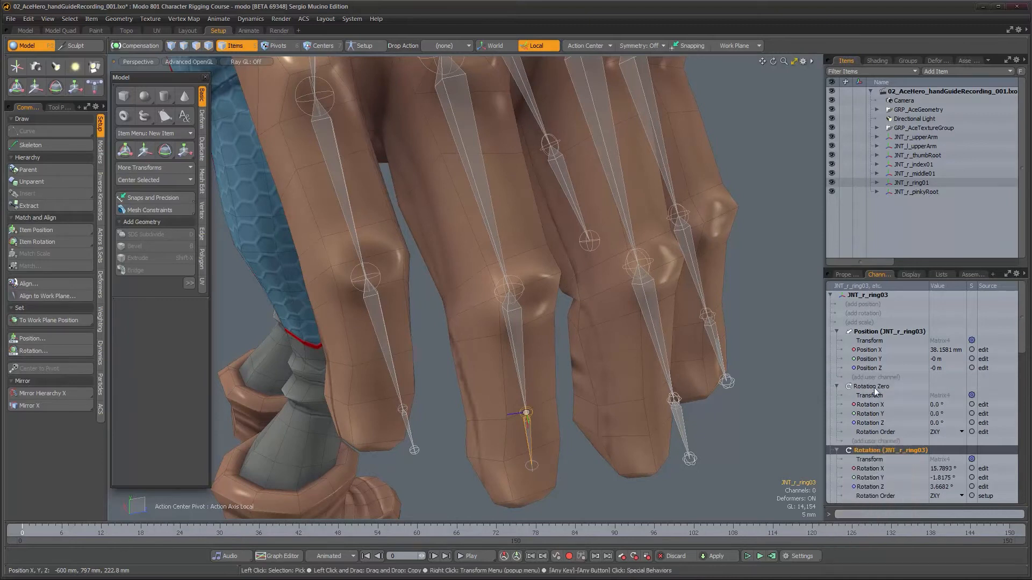
{"action": "right_click", "coordinate": [874, 388]}
{"action": "left_click", "coordinate": [859, 467]}
Merge Rotation Zero into Rotation on JNT_r_ring04, and delete its leftover Rotation Zero transform.
{"action": "left_click", "coordinate": [533, 467]}
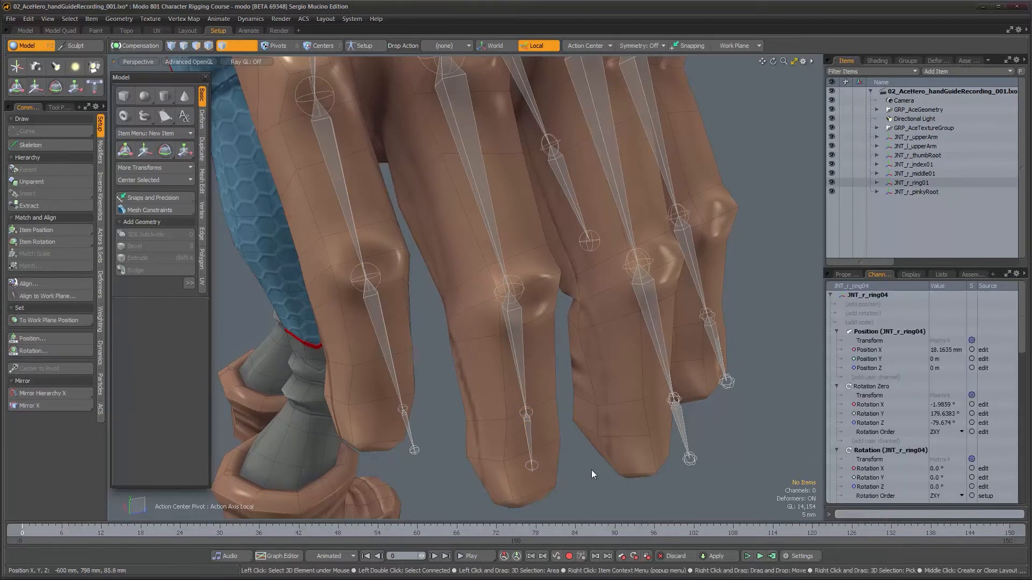
{"action": "left_click", "coordinate": [861, 387]}
{"action": "left_click", "coordinate": [861, 450], "text": "shift"}
{"action": "right_click", "coordinate": [861, 450]}
{"action": "left_click", "coordinate": [862, 465]}
{"action": "right_click", "coordinate": [868, 388]}
{"action": "left_click", "coordinate": [858, 467]}
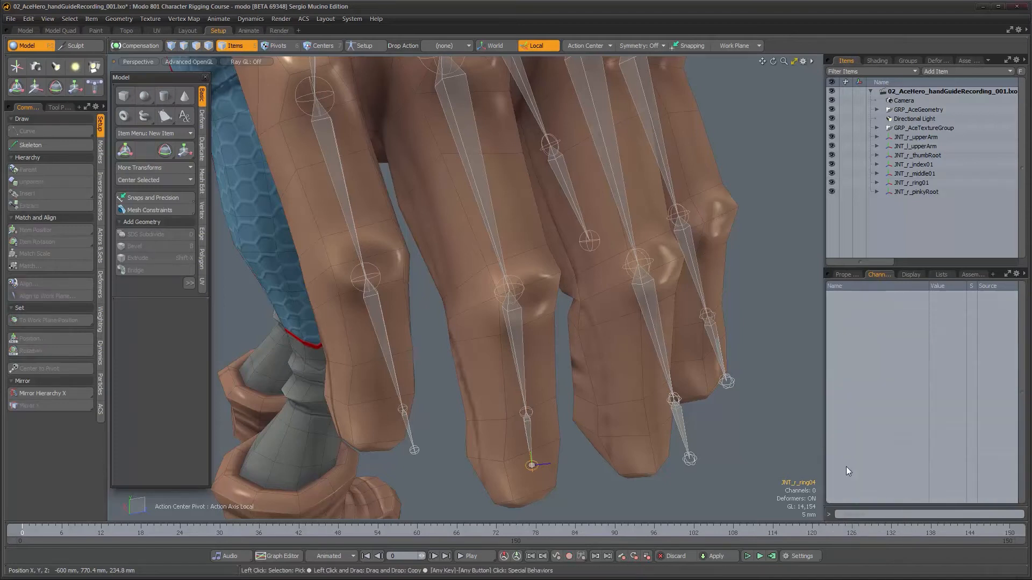
Reset the rotation of the ring finger's chain from JNT_r_ring02 down to its tip joint.
{"action": "double_click", "coordinate": [518, 318]}
{"action": "left_click", "coordinate": [843, 274]}
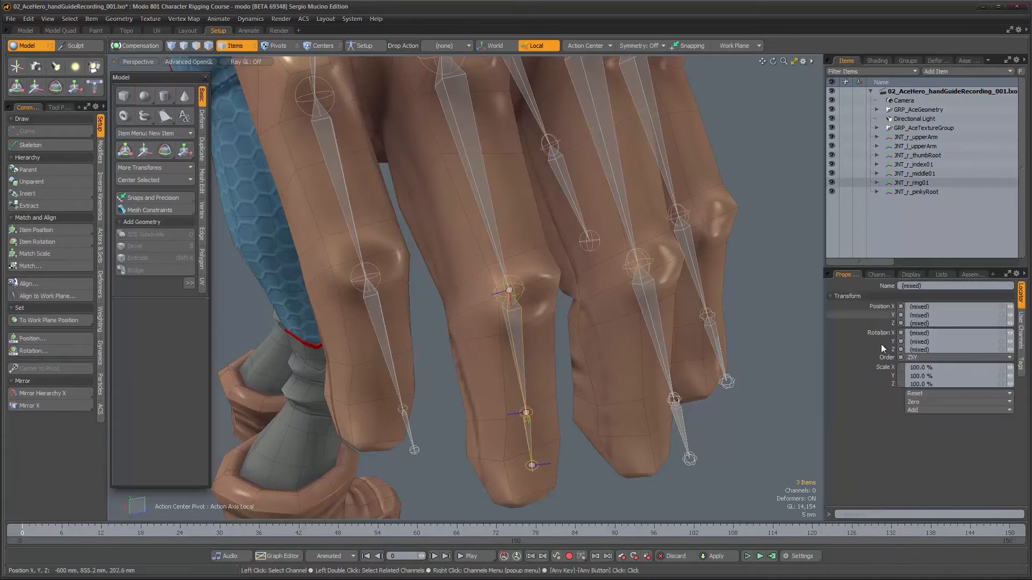
{"action": "left_click", "coordinate": [932, 405]}
With Child Compensate off, rotate JNT_r_pinky01 about 8.5° and JNT_r_pinky02 about -16° around their local Z axes to follow the finger.
{"action": "left_click_drag", "start_coordinate": [623, 347], "coordinate": [489, 154], "text": "alt"}
{"action": "left_click", "coordinate": [502, 197]}
{"action": "key", "text": "e"}
{"action": "left_click_drag", "start_coordinate": [521, 120], "coordinate": [449, 239], "text": "alt"}
{"action": "left_click", "coordinate": [186, 336]}
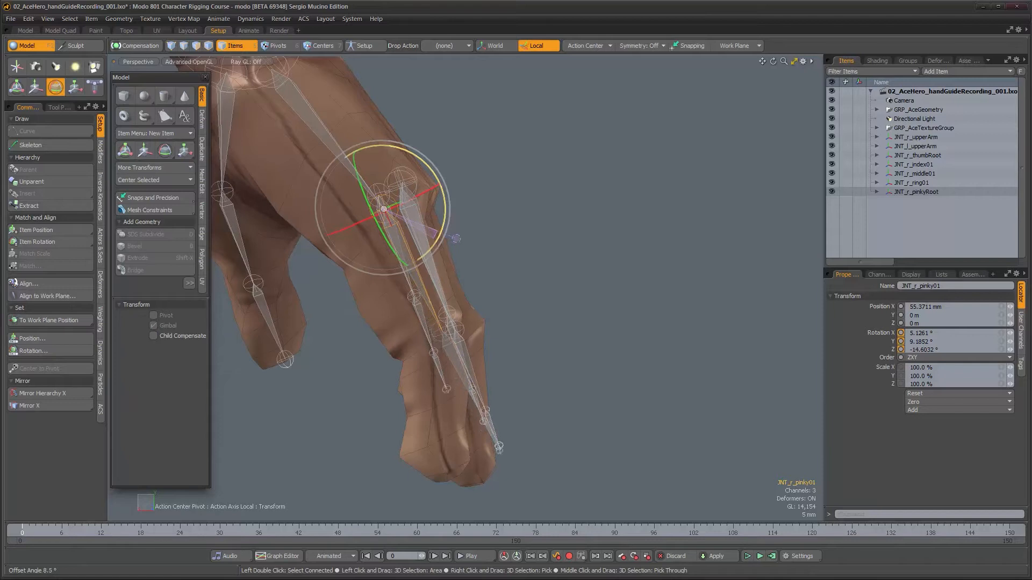
{"action": "left_click_drag", "start_coordinate": [456, 238], "coordinate": [499, 257], "text": "alt"}
{"action": "key", "text": "Down"}
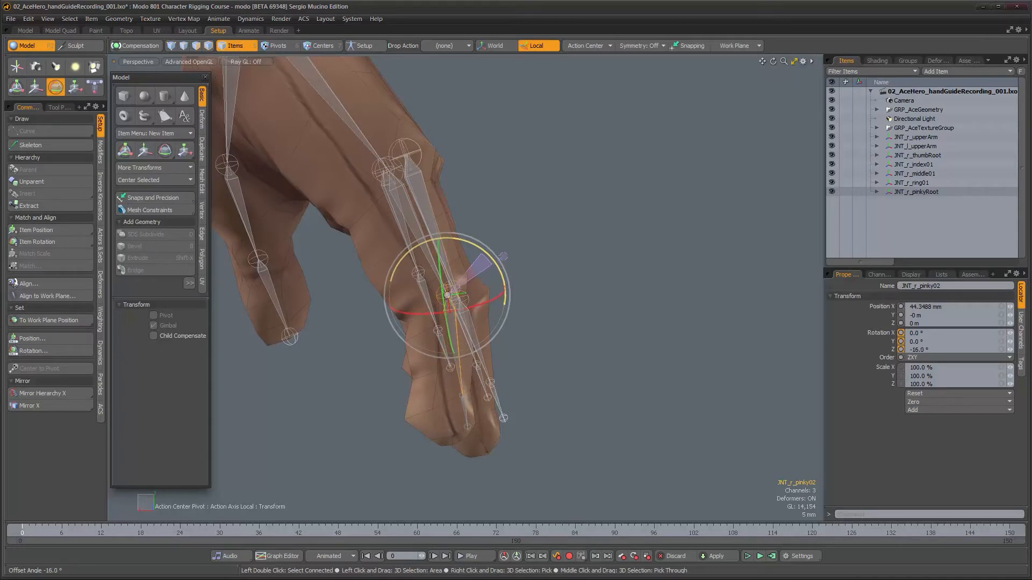
Move JNT_r_pinky03 about -13.6 mm along its local X axis to line up with the pinky's last knuckle.
{"action": "left_click_drag", "start_coordinate": [486, 418], "coordinate": [431, 405], "text": "alt"}
{"action": "left_click", "coordinate": [430, 403]}
{"action": "key", "text": "w"}
{"action": "left_click", "coordinate": [540, 49]}
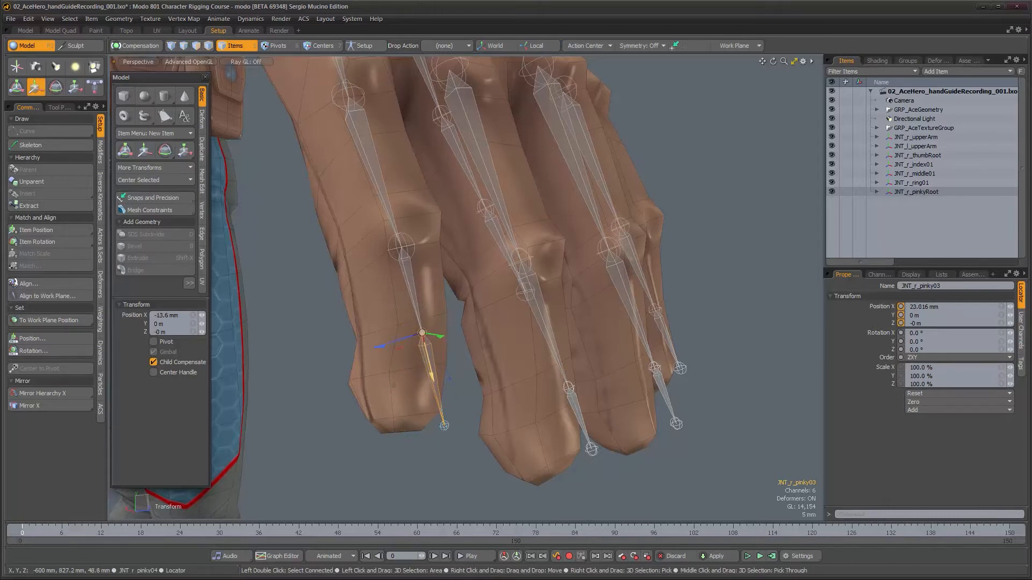
{"action": "left_click_drag", "start_coordinate": [433, 387], "coordinate": [355, 461], "text": "alt"}
{"action": "left_click_drag", "start_coordinate": [547, 256], "coordinate": [479, 304], "text": "alt"}
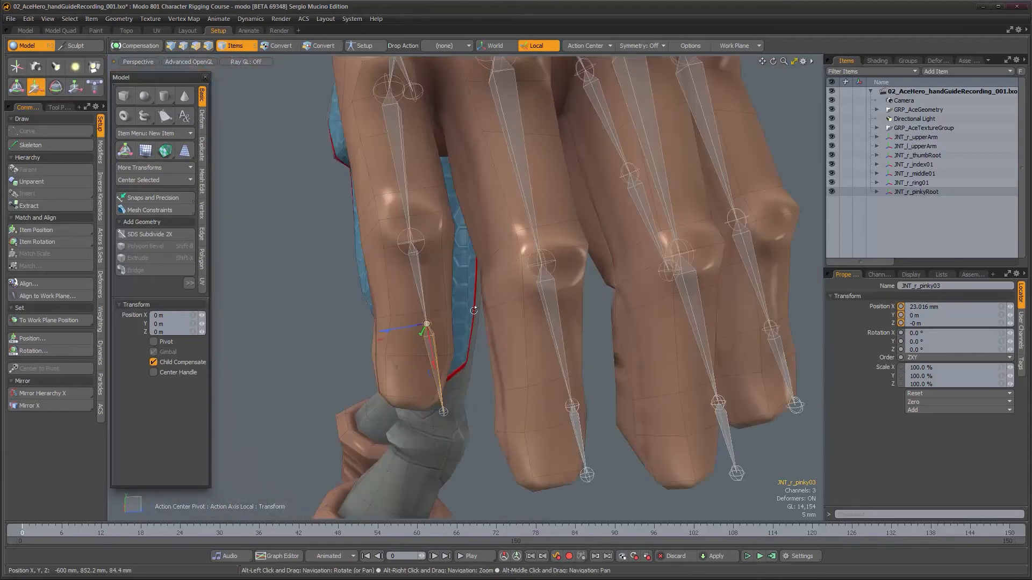
Rotate JNT_r_pinky01 to about -2.4° X, 10.1° Y and -14.5° Z so the chain runs centrally through the pinky.
{"action": "left_click_drag", "start_coordinate": [473, 282], "coordinate": [358, 308], "text": "alt"}
{"action": "left_click", "coordinate": [414, 184]}
{"action": "key", "text": "e"}
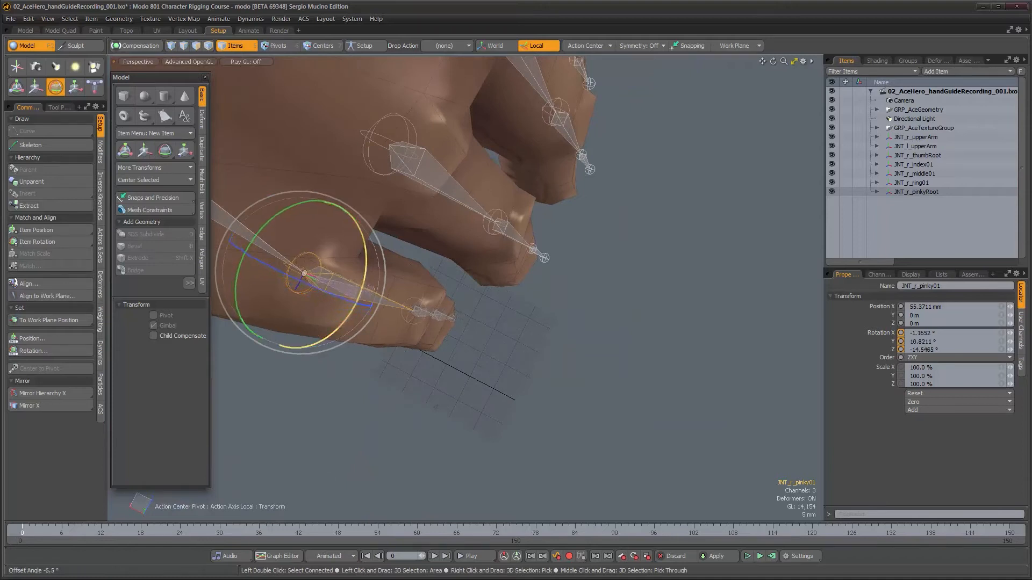
{"action": "left_click_drag", "start_coordinate": [368, 291], "coordinate": [401, 274]}
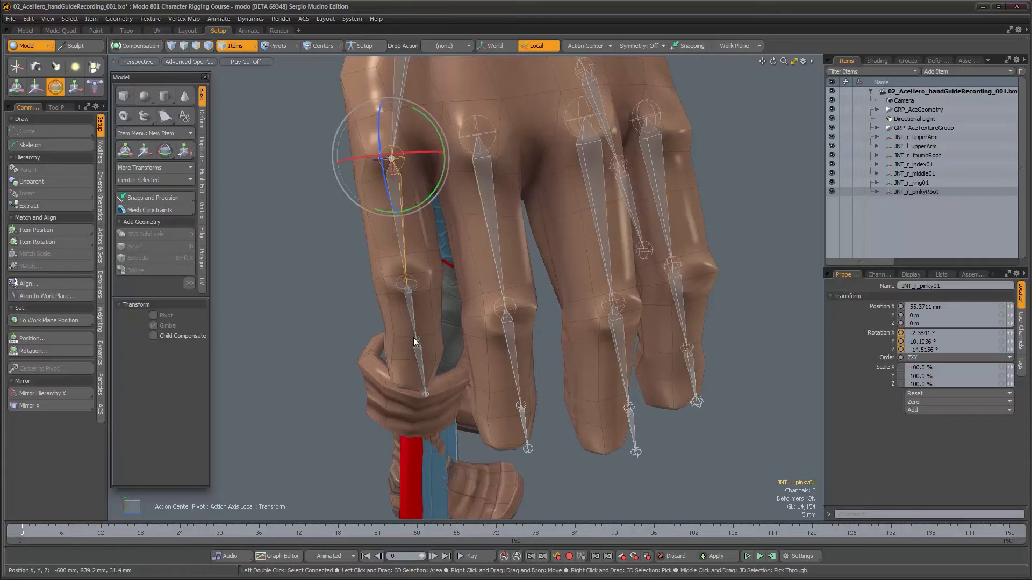
{"action": "left_click_drag", "start_coordinate": [524, 343], "coordinate": [487, 293], "text": "alt"}
{"action": "key", "text": "w"}
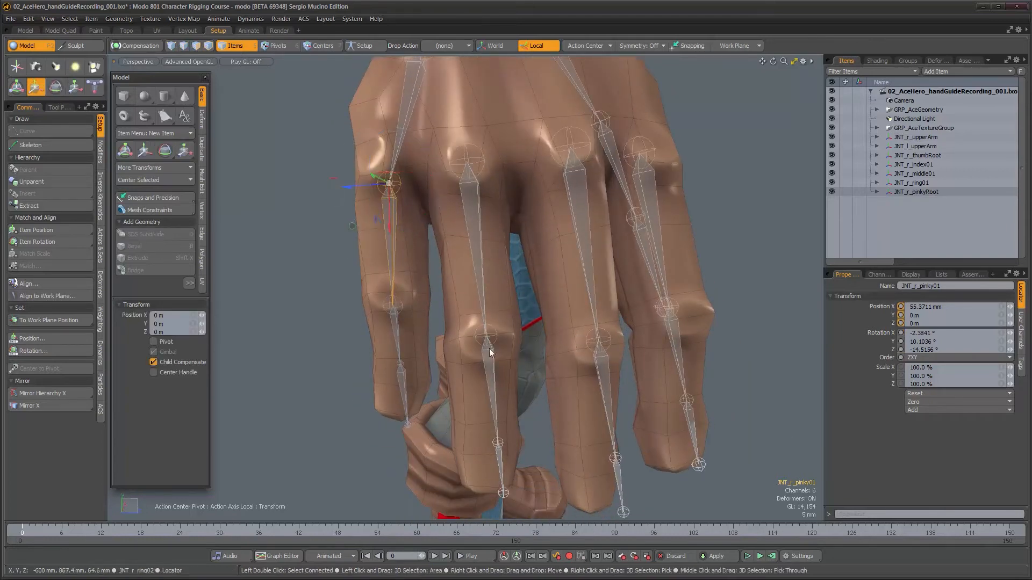
{"action": "left_click_drag", "start_coordinate": [489, 348], "coordinate": [452, 215], "text": "alt"}
{"action": "key", "text": "space"}
Move JNT_r_ring01 about -3.2 mm along its local Y axis with Child Compensate off.
{"action": "left_click", "coordinate": [518, 344]}
{"action": "key", "text": "e"}
{"action": "left_click", "coordinate": [453, 215]}
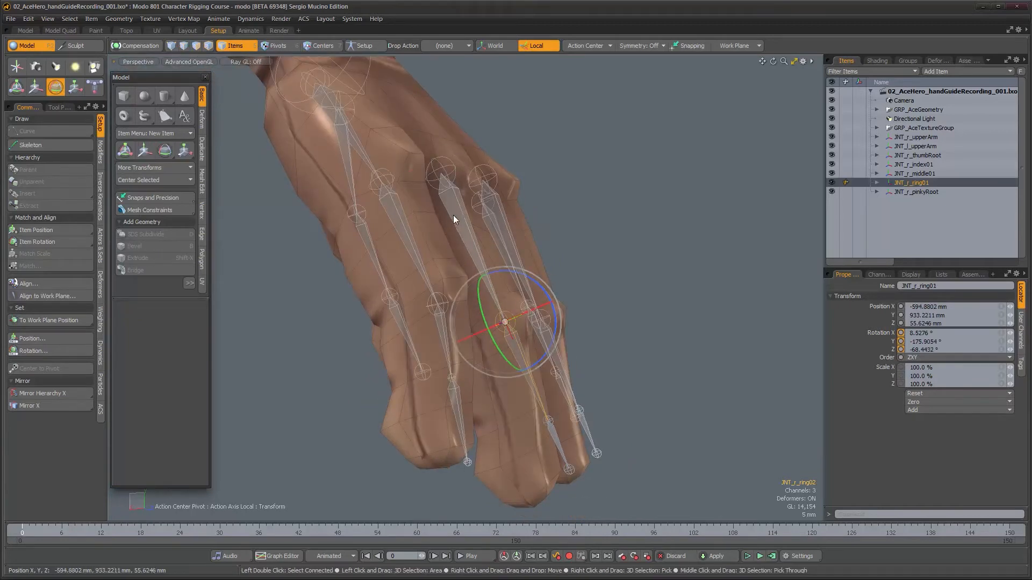
{"action": "key", "text": "w"}
{"action": "mouse_move", "coordinate": [473, 156]}
{"action": "left_mouse_down"}
{"action": "mouse_move", "coordinate": [458, 165]}
{"action": "mouse_move", "coordinate": [471, 159]}
{"action": "left_mouse_up"}
{"action": "left_click", "coordinate": [193, 362]}
Rotate JNT_r_ring01 about 4° and JNT_r_ring02 about -18.5° around their local Z axes to follow the ring finger.
{"action": "left_click_drag", "start_coordinate": [495, 264], "coordinate": [522, 269], "text": "alt"}
{"action": "key", "text": "e"}
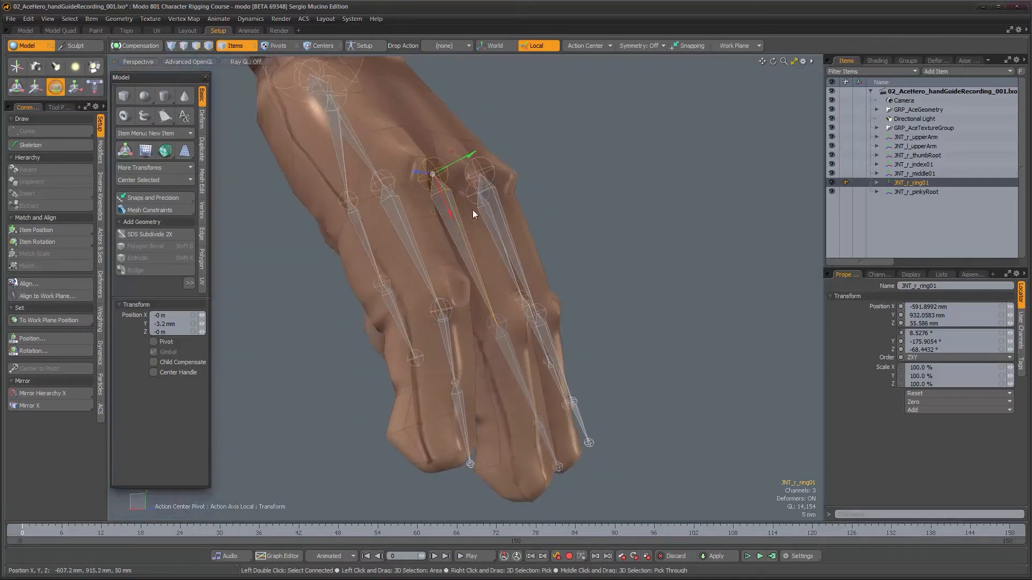
{"action": "left_click_drag", "start_coordinate": [470, 193], "coordinate": [472, 195]}
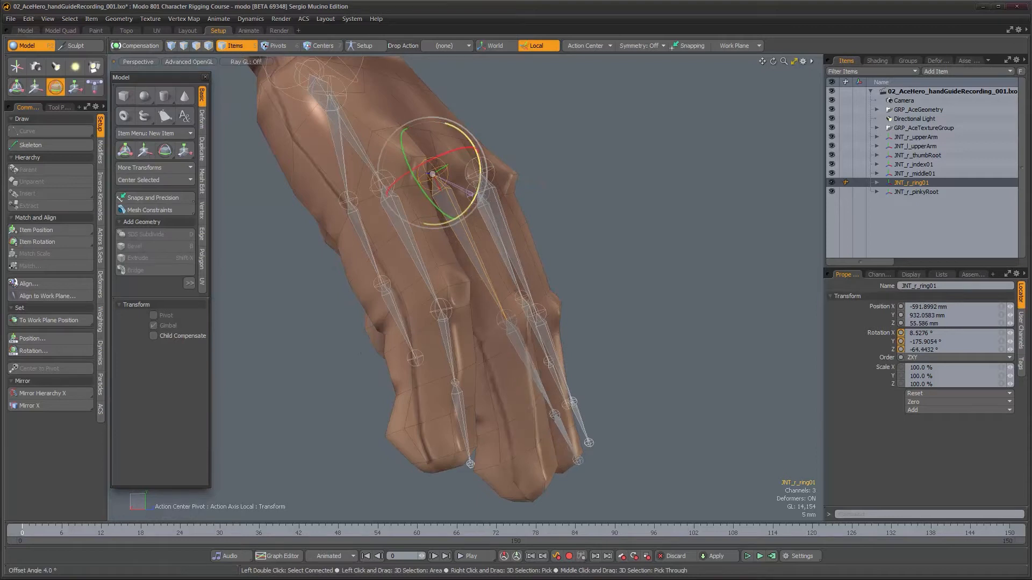
{"action": "left_click", "coordinate": [557, 315]}
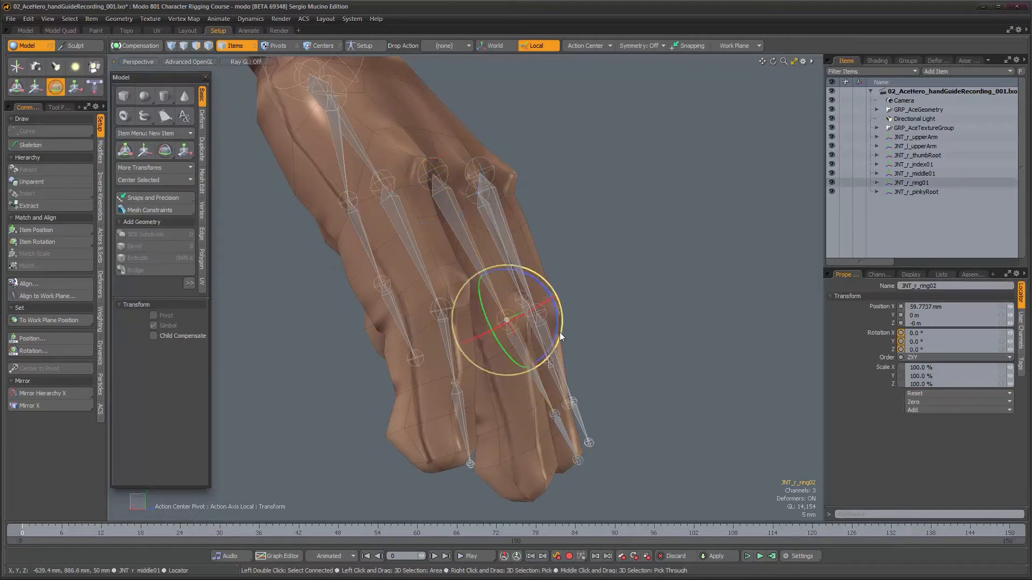
{"action": "left_click_drag", "start_coordinate": [557, 331], "coordinate": [553, 344]}
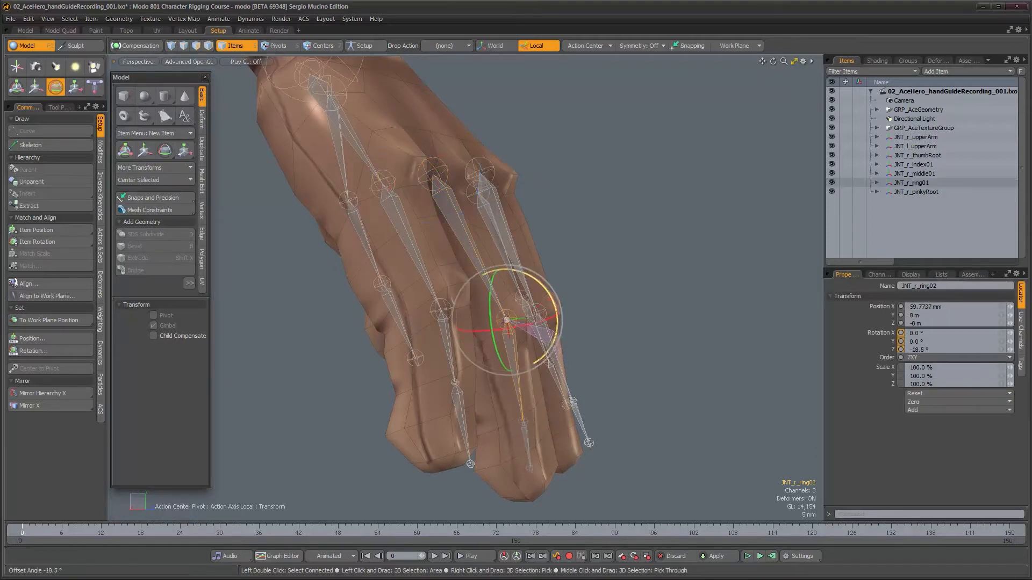
Rotate JNT_r_pinky03 about -16.5° around its local Z axis to follow the pinky's tip.
{"action": "left_click_drag", "start_coordinate": [476, 328], "coordinate": [484, 289], "text": "alt"}
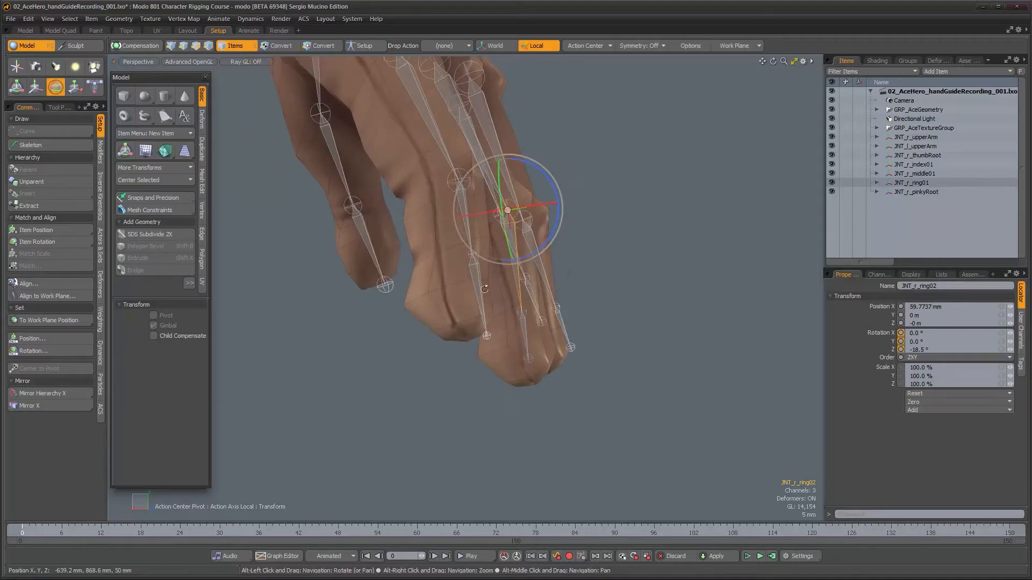
{"action": "left_click", "coordinate": [480, 288]}
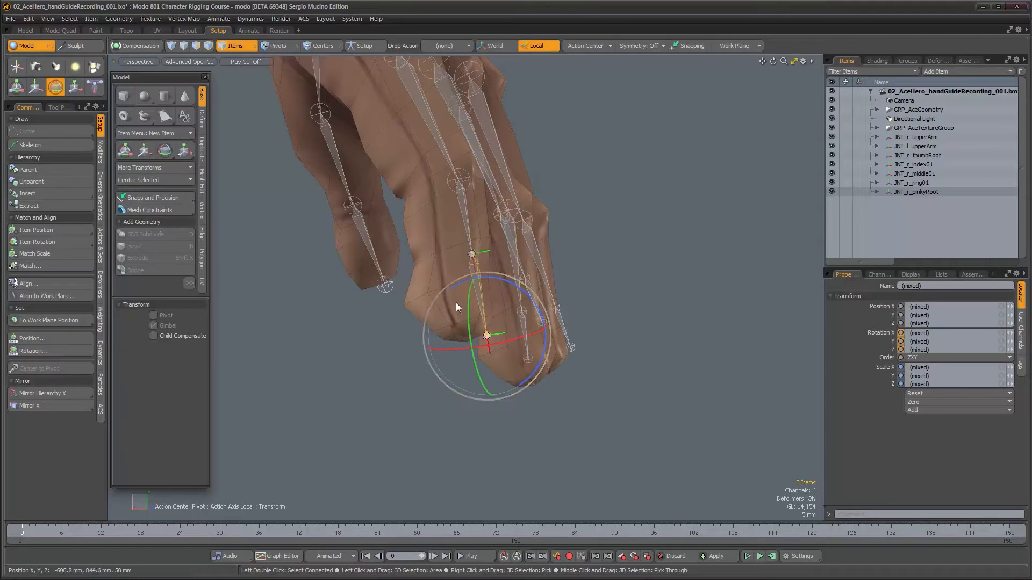
{"action": "left_click", "coordinate": [480, 289]}
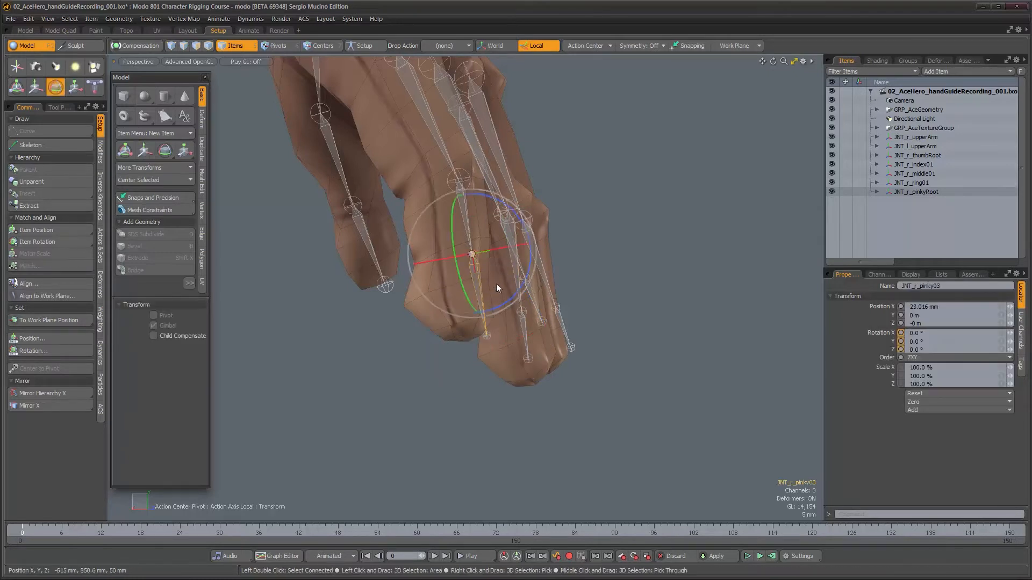
{"action": "left_click_drag", "start_coordinate": [511, 298], "coordinate": [398, 372]}
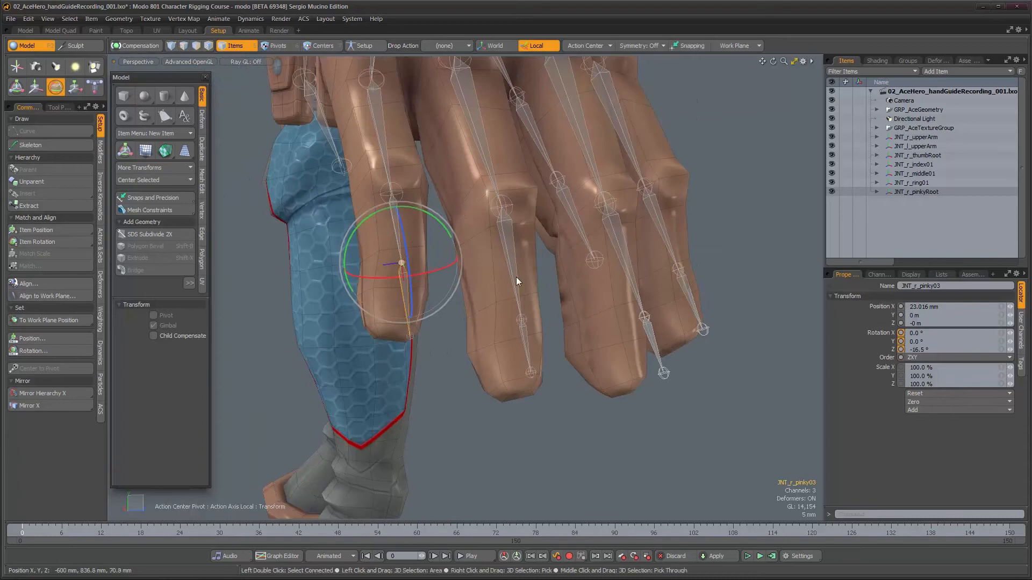
Move JNT_r_ring03 about -3.8 mm and JNT_r_ring04 about 16.2 mm along their local X axes to fit the ring fingertip.
{"action": "key", "text": "w"}
{"action": "left_click_drag", "start_coordinate": [524, 343], "coordinate": [615, 315], "text": "alt"}
{"action": "left_click", "coordinate": [534, 334]}
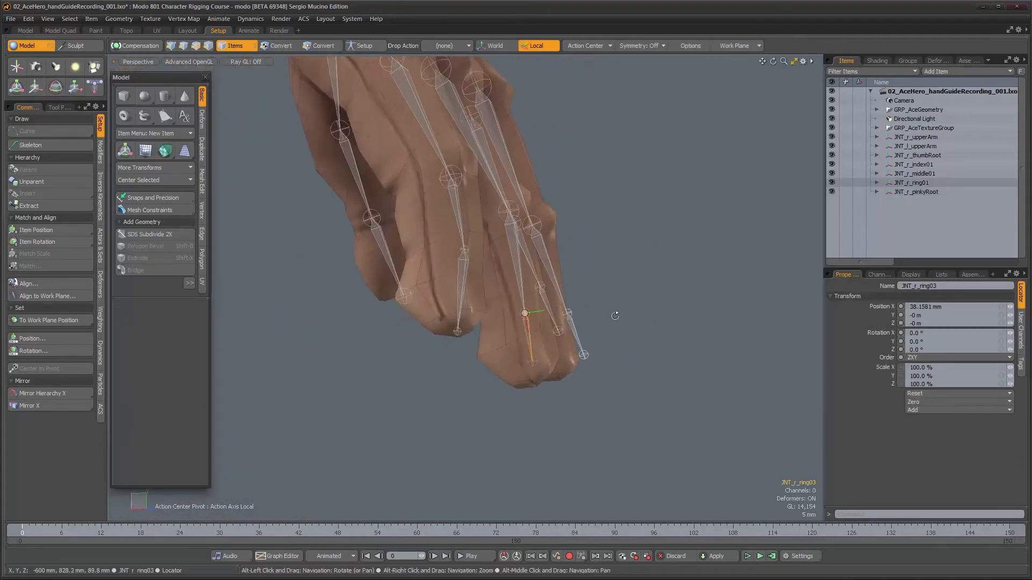
{"action": "key", "text": "e"}
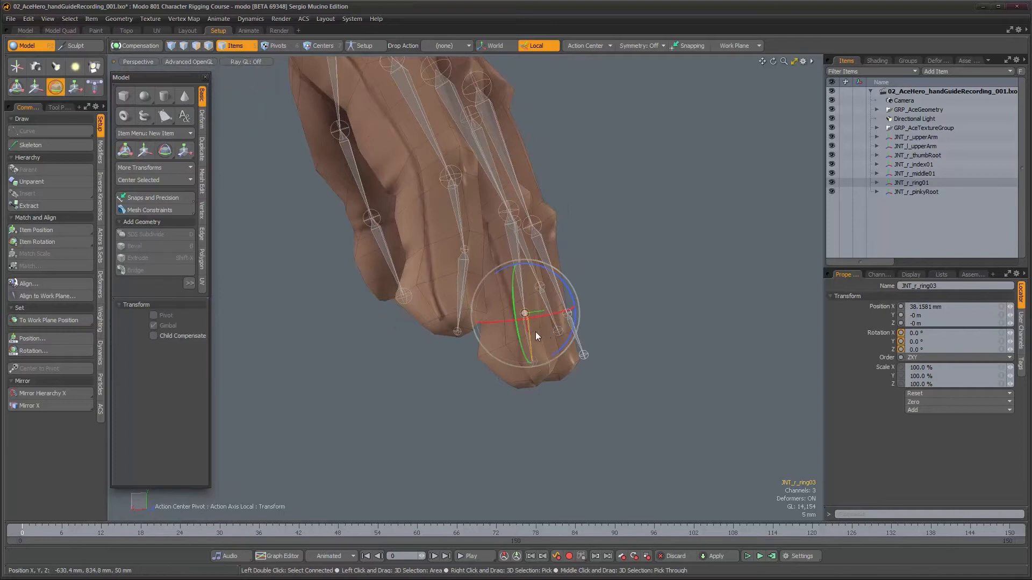
{"action": "key", "text": "w"}
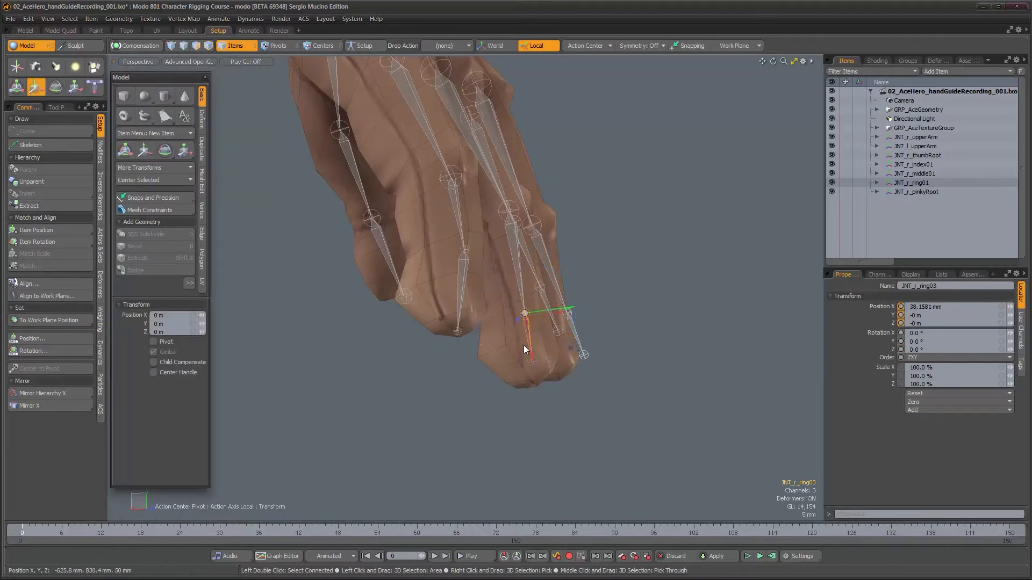
{"action": "left_click_drag", "start_coordinate": [530, 350], "coordinate": [529, 340]}
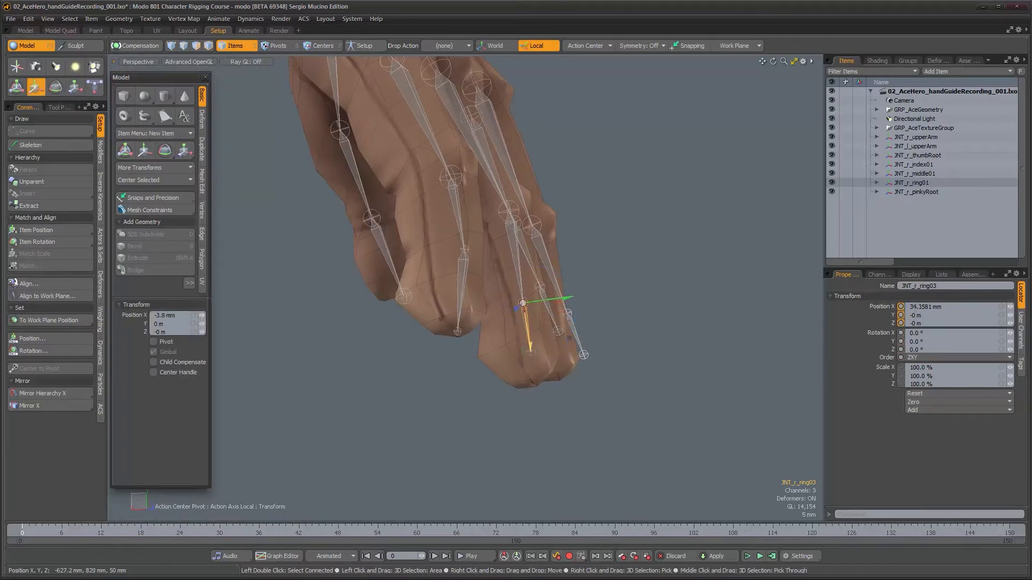
{"action": "left_click", "coordinate": [530, 350]}
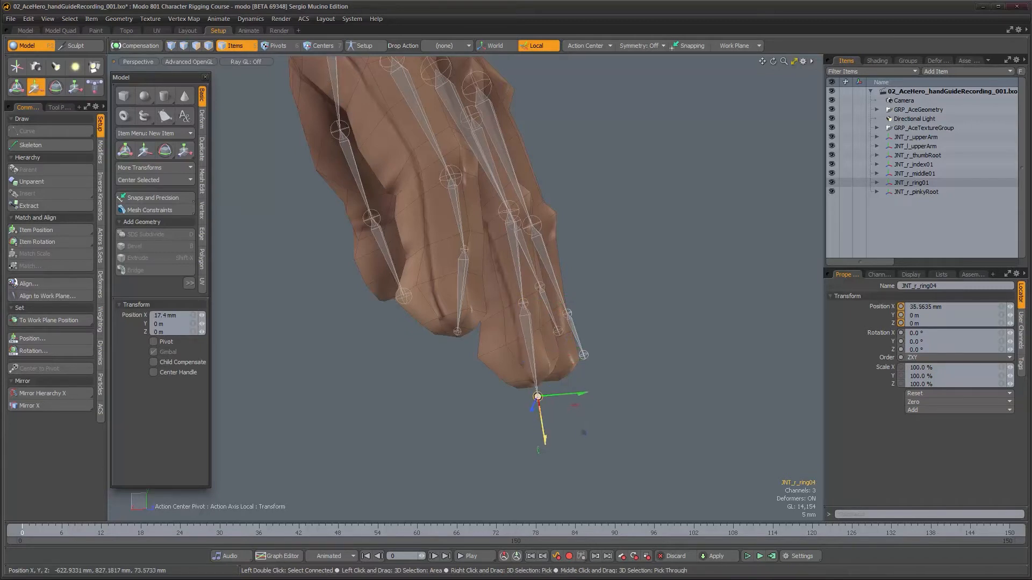
{"action": "left_click_drag", "start_coordinate": [530, 351], "coordinate": [470, 366], "text": "alt"}
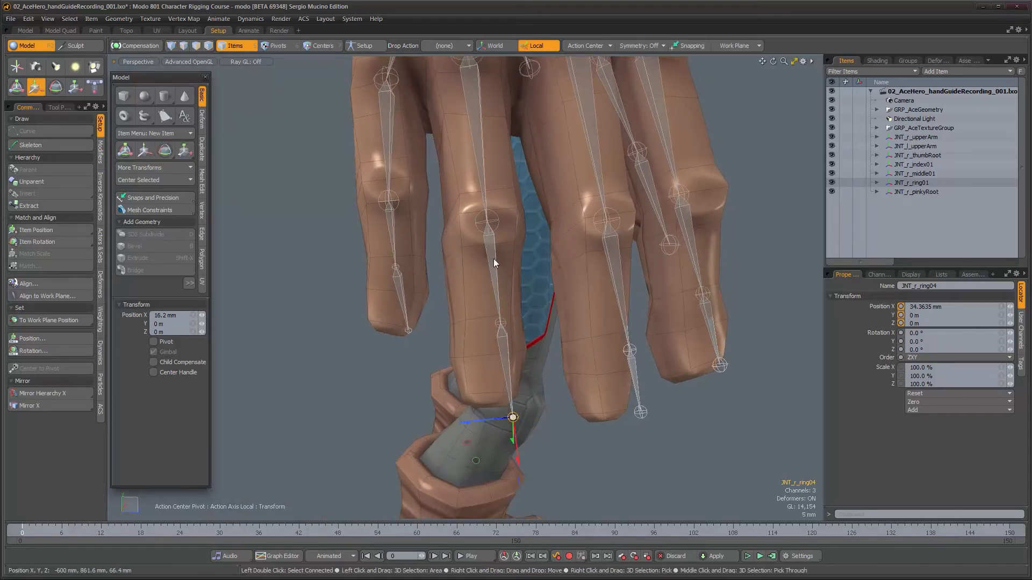
Rotate JNT_r_ring01 to about 4.6° X, -167.8° Y and -63.5° Z to line the chain up with the ring finger.
{"action": "left_click", "coordinate": [493, 259]}
{"action": "left_click_drag", "start_coordinate": [494, 264], "coordinate": [490, 183], "text": "alt"}
{"action": "left_click", "coordinate": [490, 182]}
{"action": "key", "text": "e"}
{"action": "left_click_drag", "start_coordinate": [435, 122], "coordinate": [438, 133]}
{"action": "left_click_drag", "start_coordinate": [510, 229], "coordinate": [527, 263], "text": "alt"}
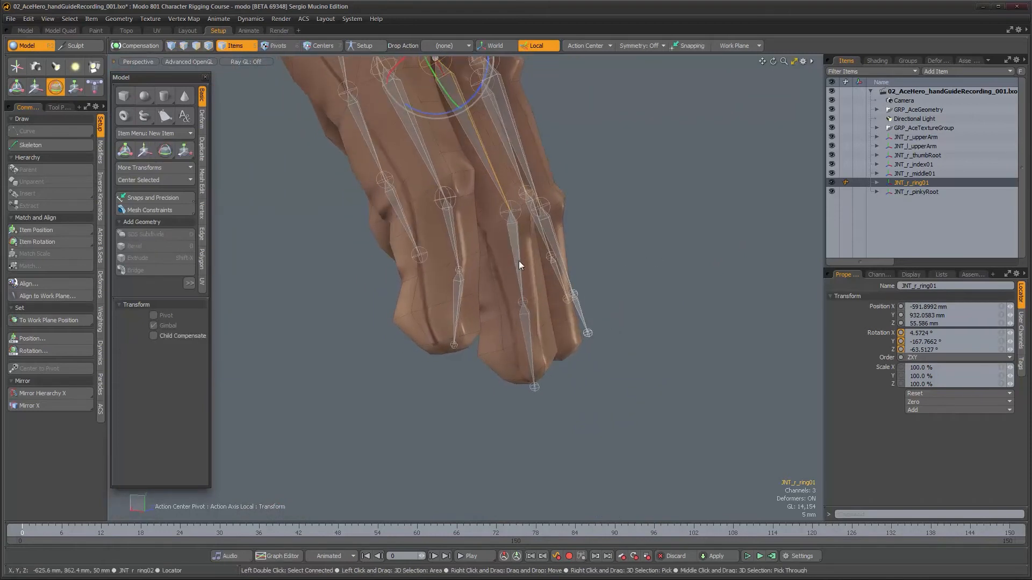
Rotate JNT_r_ring03 about -6.5° around its local Z axis so the last bone follows the fingertip.
{"action": "left_click", "coordinate": [519, 263]}
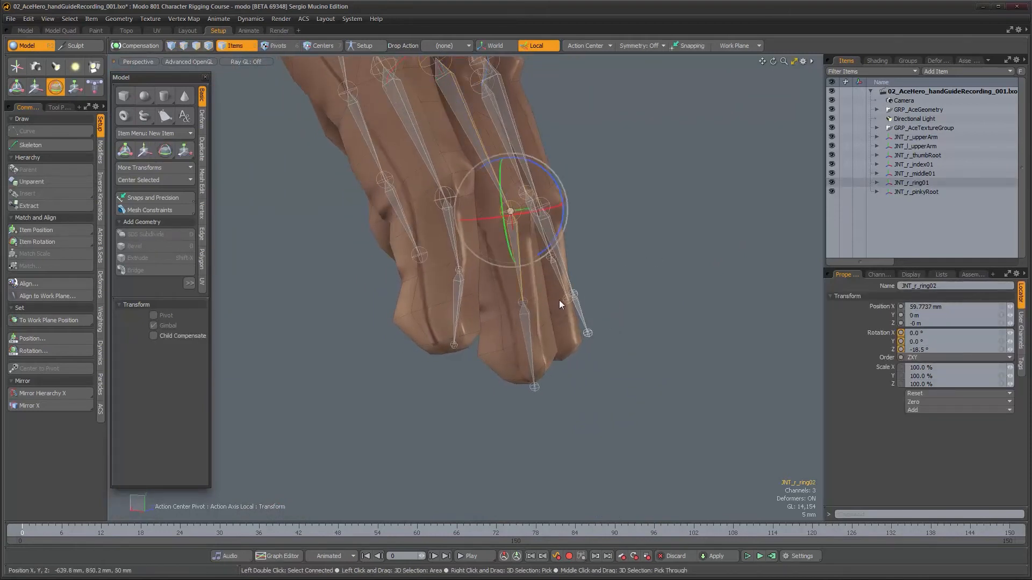
{"action": "left_click", "coordinate": [527, 321]}
{"action": "left_click_drag", "start_coordinate": [574, 286], "coordinate": [580, 290]}
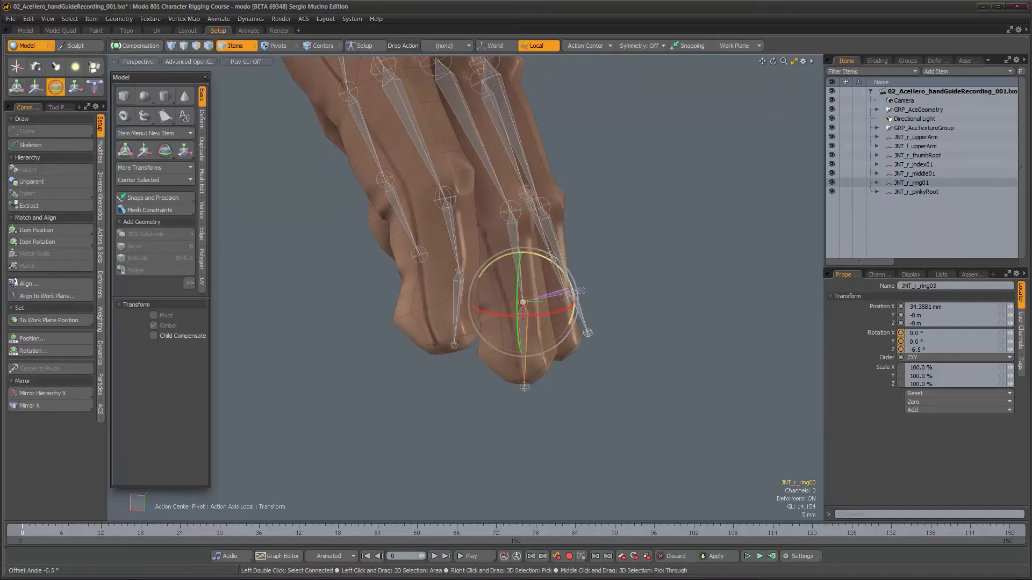
Refine JNT_r_ring01's rotation to about 2.8° X, -168.7° Y and -63.6° Z so the chain runs centrally through the ring finger.
{"action": "left_click_drag", "start_coordinate": [482, 312], "coordinate": [486, 348], "text": "alt"}
{"action": "key", "text": "Up"}
{"action": "key", "text": "Up"}
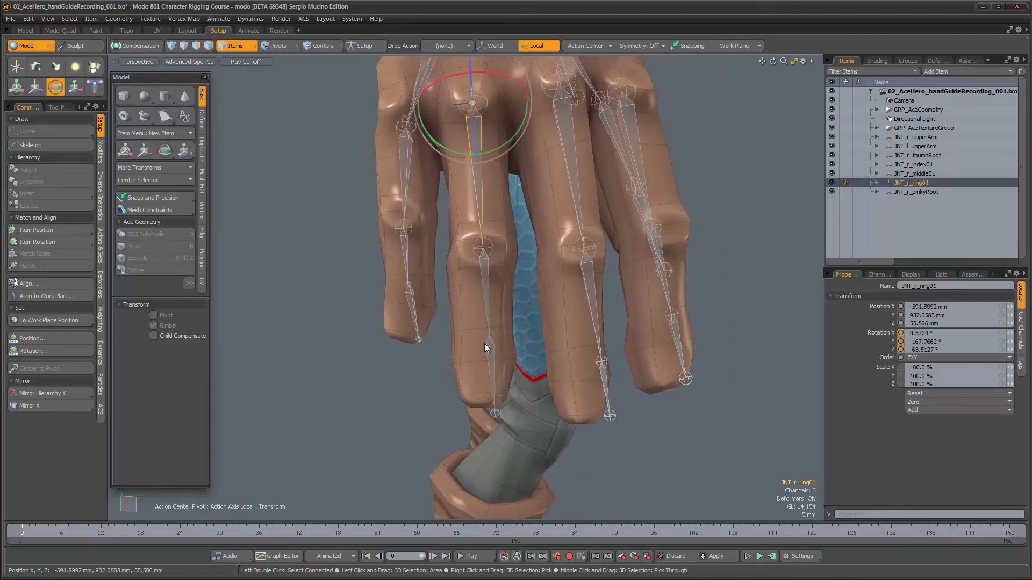
{"action": "left_click_drag", "start_coordinate": [502, 249], "coordinate": [617, 243], "text": "alt"}
{"action": "left_click_drag", "start_coordinate": [478, 271], "coordinate": [472, 200], "text": "alt"}
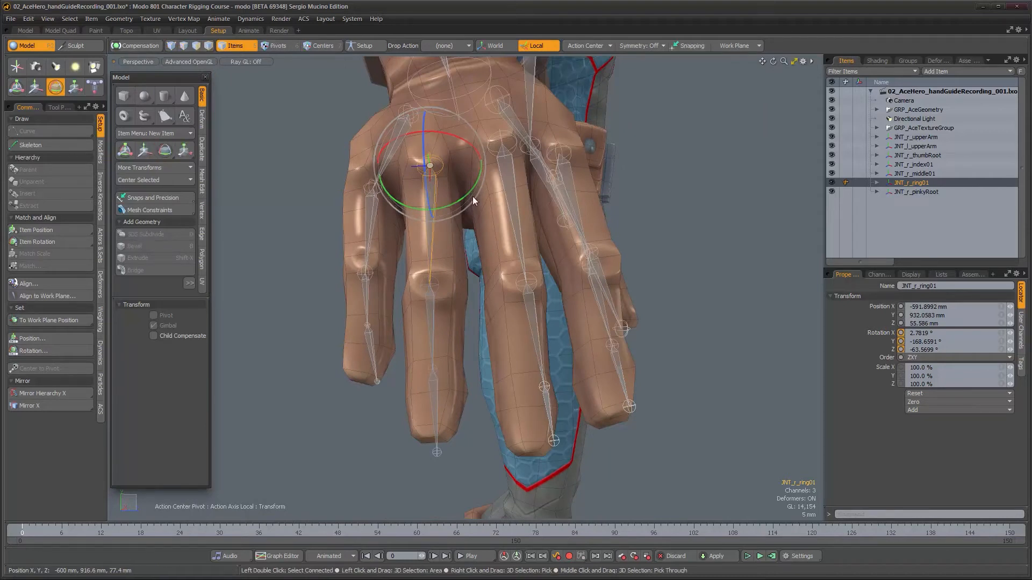
{"action": "left_click_drag", "start_coordinate": [473, 196], "coordinate": [490, 220], "text": "alt"}
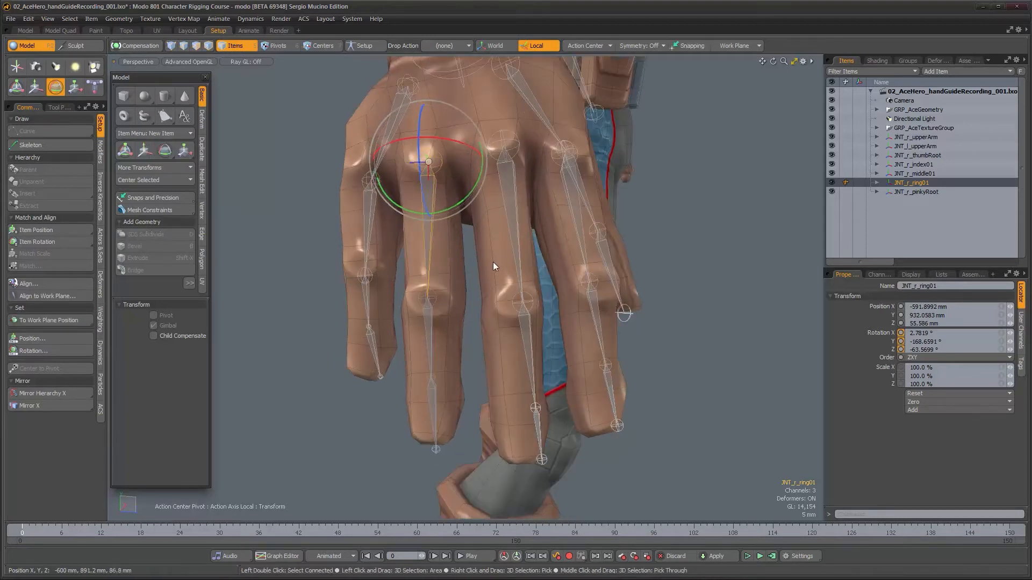
Rotate JNT_r_middle01 to about 2.4° X, -160.4° Y and -68.0° Z to align the chain with the middle finger.
{"action": "left_click_drag", "start_coordinate": [493, 253], "coordinate": [508, 196], "text": "alt"}
{"action": "left_click", "coordinate": [542, 255]}
{"action": "left_click_drag", "start_coordinate": [542, 256], "coordinate": [537, 278], "text": "alt"}
{"action": "key", "text": "e"}
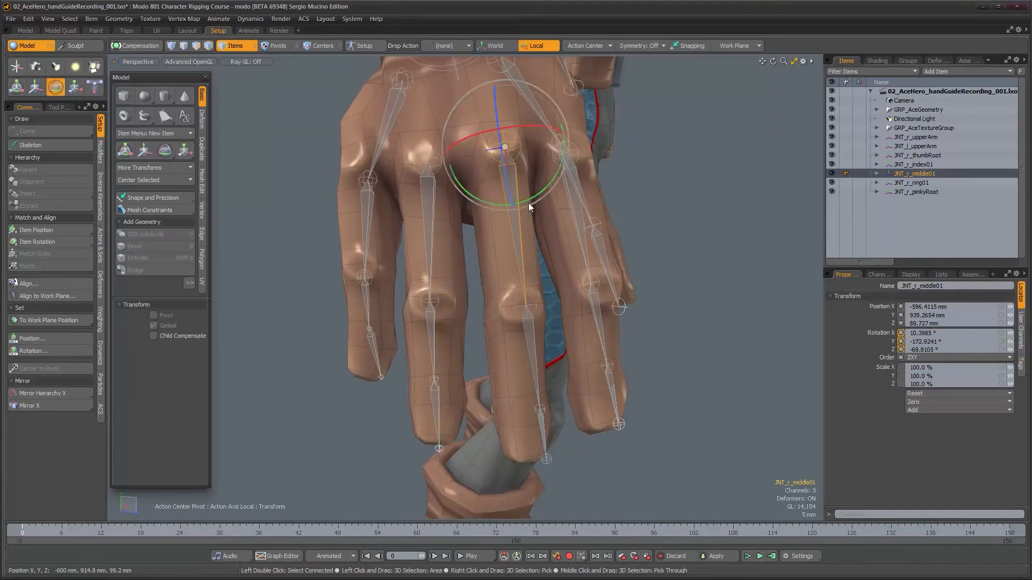
{"action": "left_click_drag", "start_coordinate": [532, 198], "coordinate": [524, 128], "text": "alt"}
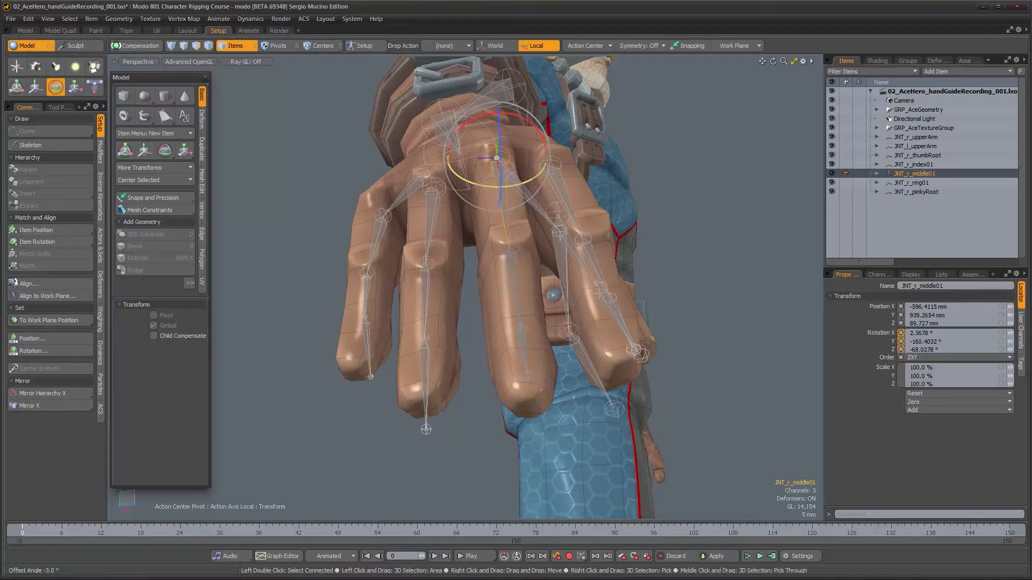
Rotate JNT_r_middle02 about -10.5° around its local Z axis to follow the middle finger's bend.
{"action": "left_click_drag", "start_coordinate": [519, 206], "coordinate": [577, 282], "text": "alt"}
{"action": "left_click", "coordinate": [532, 310]}
{"action": "scroll", "coordinate": [547, 261], "scroll_direction": "up", "scroll_amount": 4}
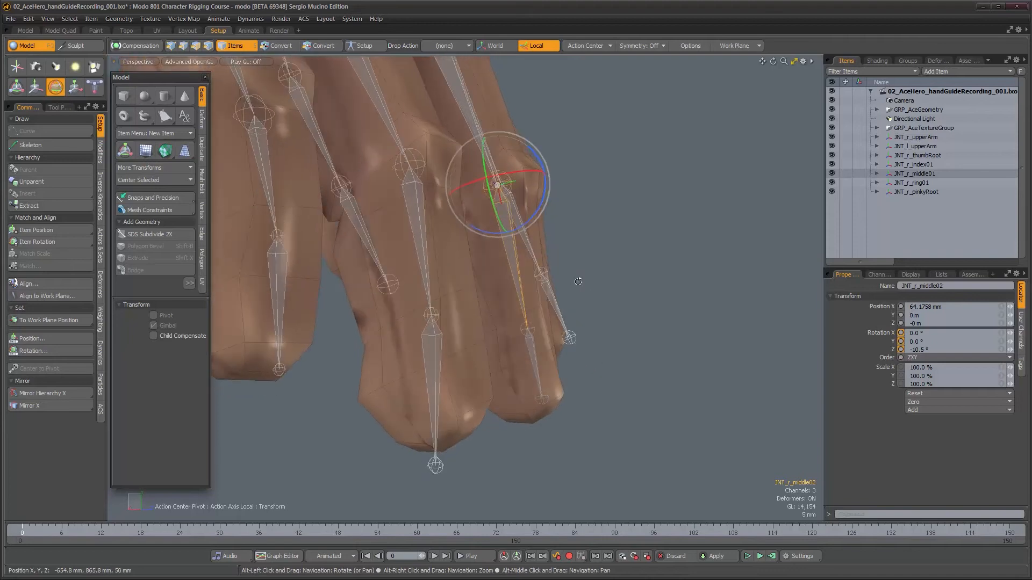
Move JNT_r_middle03 about -3.4 mm and JNT_r_middle04 about 11.2 mm along their local X axes to fit the middle fingertip.
{"action": "key", "text": "Down"}
{"action": "key", "text": "w"}
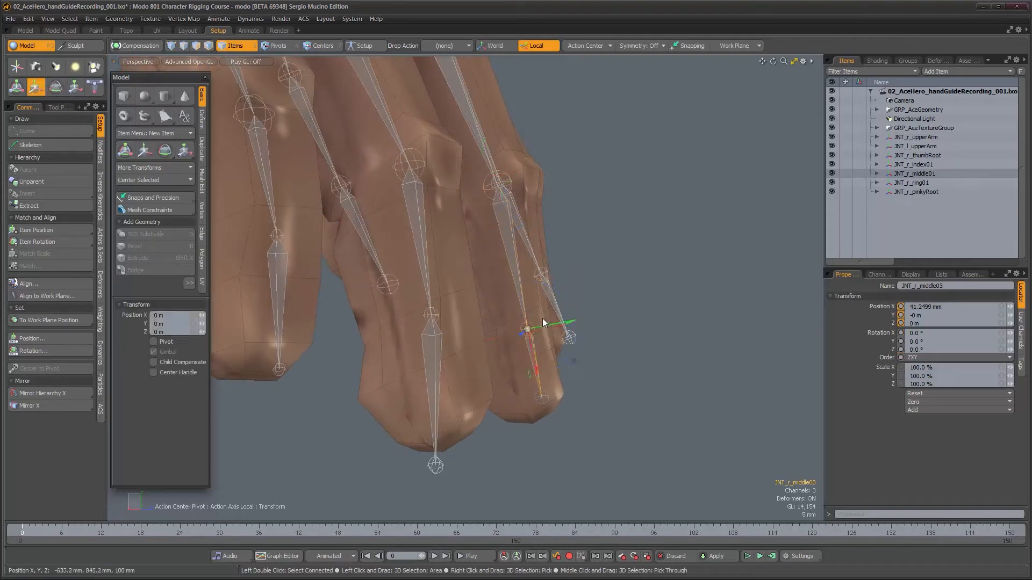
{"action": "left_click_drag", "start_coordinate": [556, 321], "coordinate": [554, 312]}
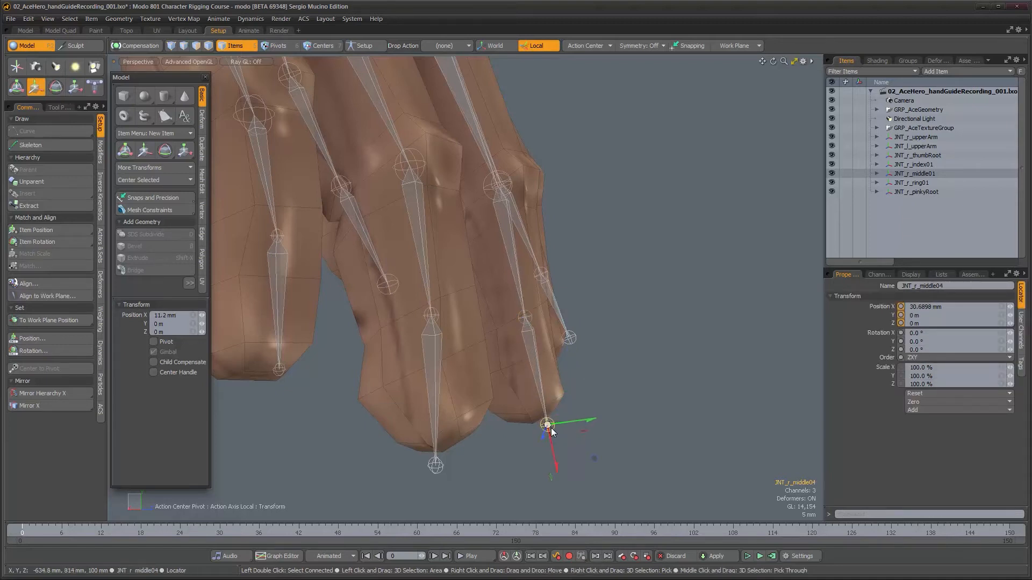
Rotate JNT_r_middle03 about -9° around its local Z axis to follow the middle fingertip.
{"action": "key", "text": "Up"}
{"action": "key", "text": "Up"}
{"action": "key", "text": "Down"}
{"action": "key", "text": "e"}
{"action": "left_click_drag", "start_coordinate": [573, 321], "coordinate": [530, 285]}
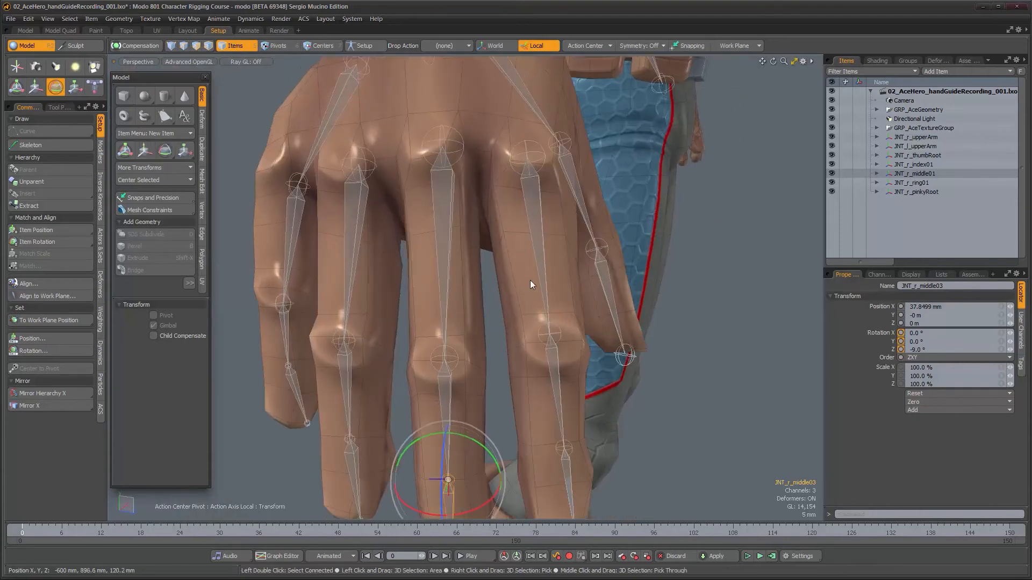
Rotate JNT_r_index01 to about 6.1° X, -157.4° Y and -66.8° Z so the chain runs through the index finger.
{"action": "key", "text": "q"}
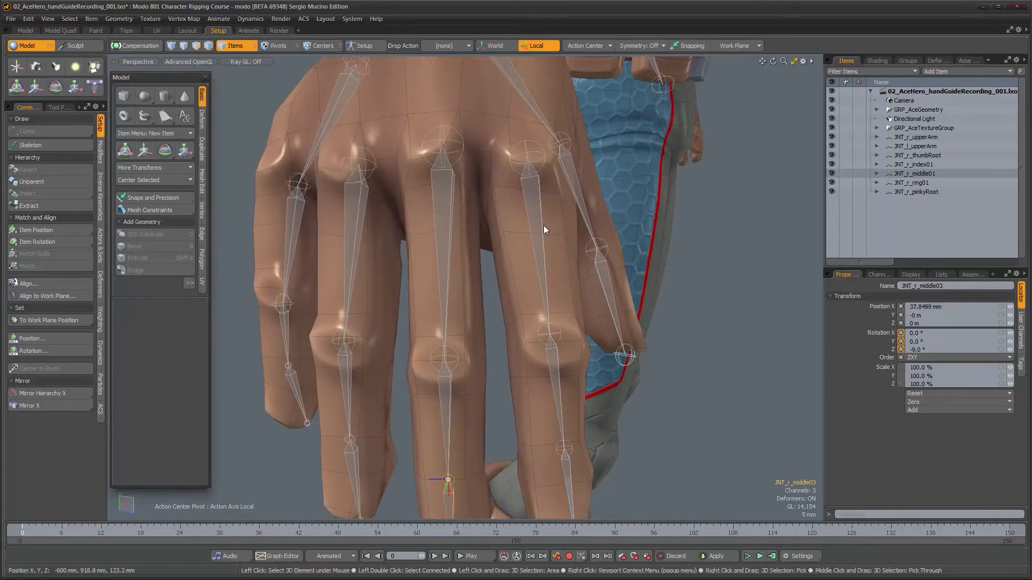
{"action": "left_click", "coordinate": [543, 230]}
{"action": "left_click_drag", "start_coordinate": [567, 259], "coordinate": [540, 205], "text": "alt"}
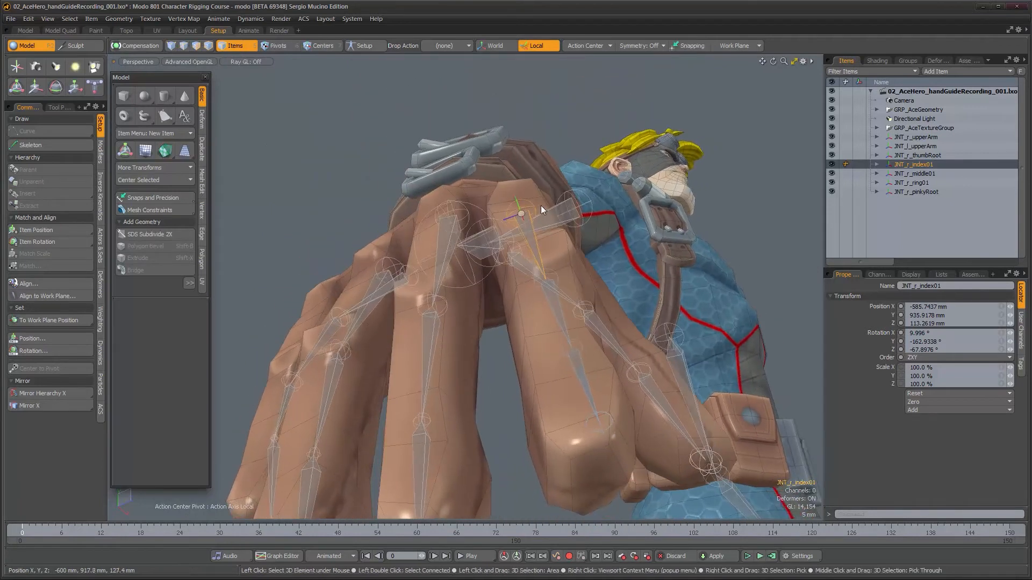
{"action": "key", "text": "e"}
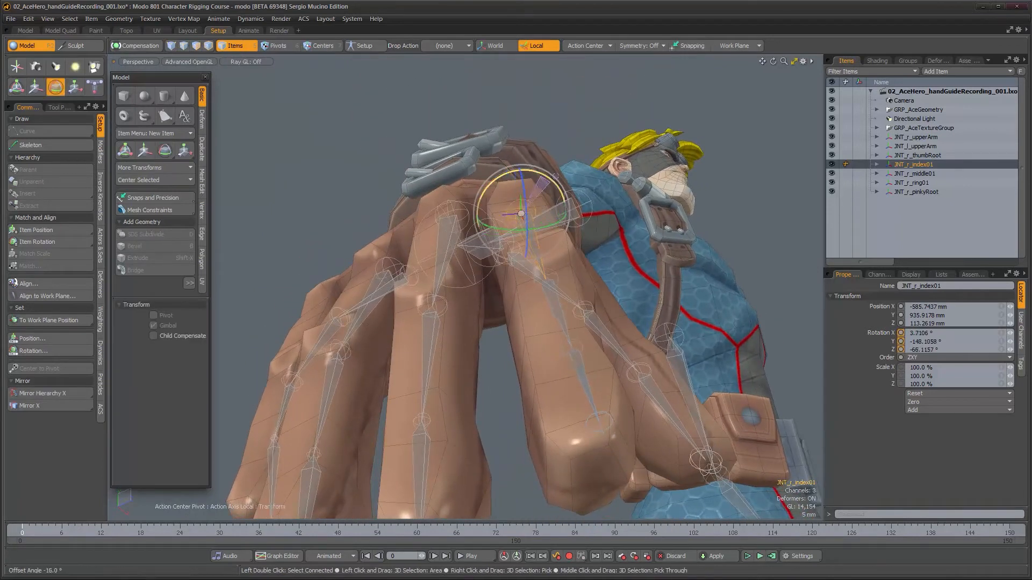
{"action": "left_click_drag", "start_coordinate": [564, 285], "coordinate": [543, 142], "text": "alt"}
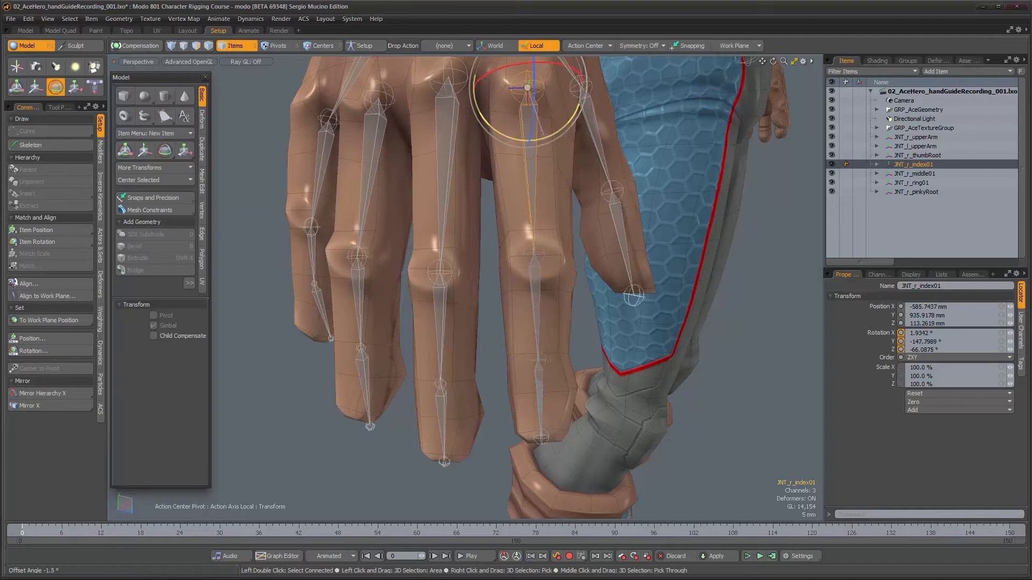
{"action": "left_click_drag", "start_coordinate": [543, 142], "coordinate": [566, 127], "text": "alt"}
{"action": "left_click_drag", "start_coordinate": [528, 172], "coordinate": [630, 313], "text": "alt"}
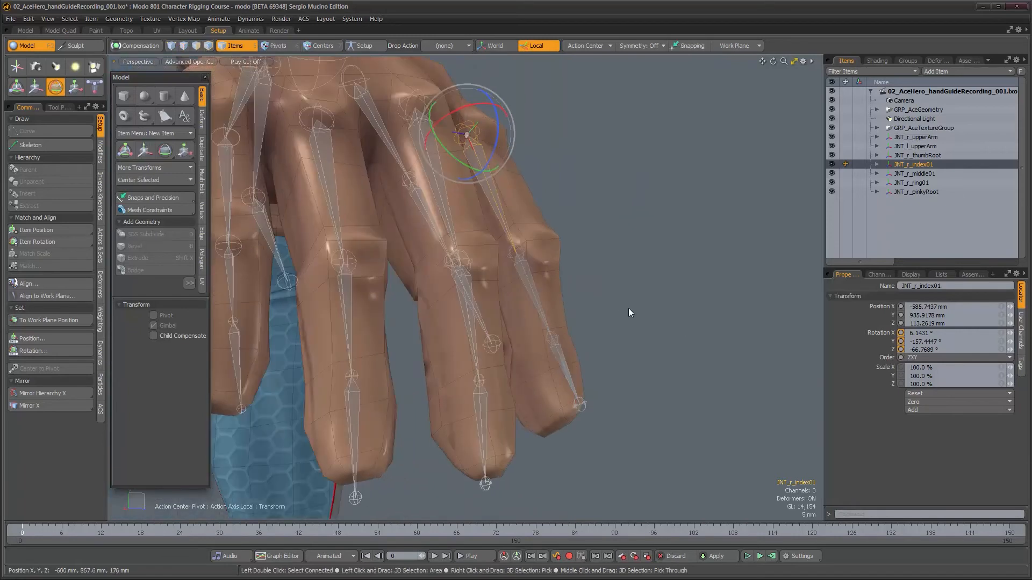
Move JNT_r_index02 about 1.6 mm along its local X axis and rotate it about -10.5° around its local Z axis.
{"action": "key", "text": "Down"}
{"action": "key", "text": "w"}
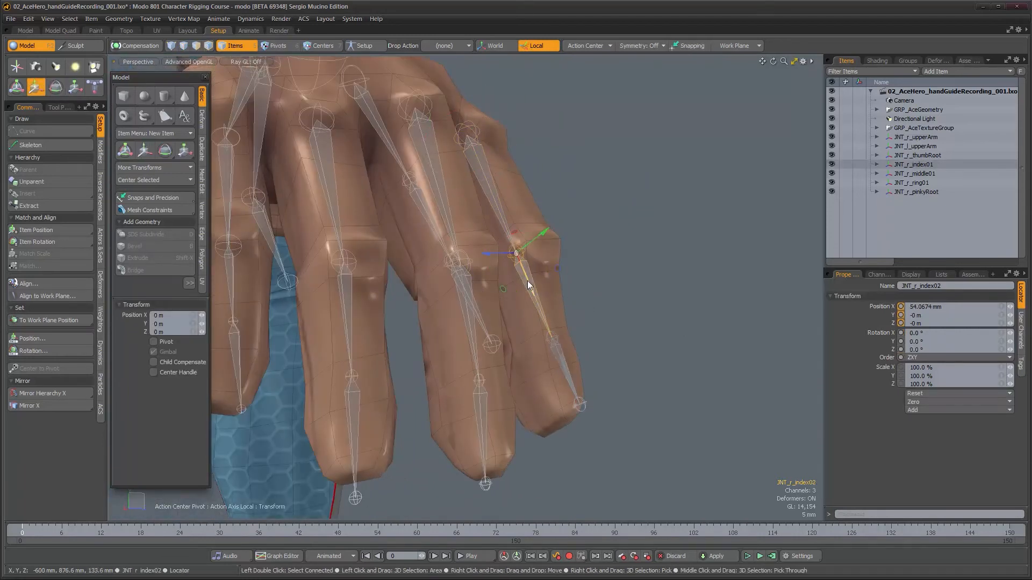
{"action": "key", "text": "e"}
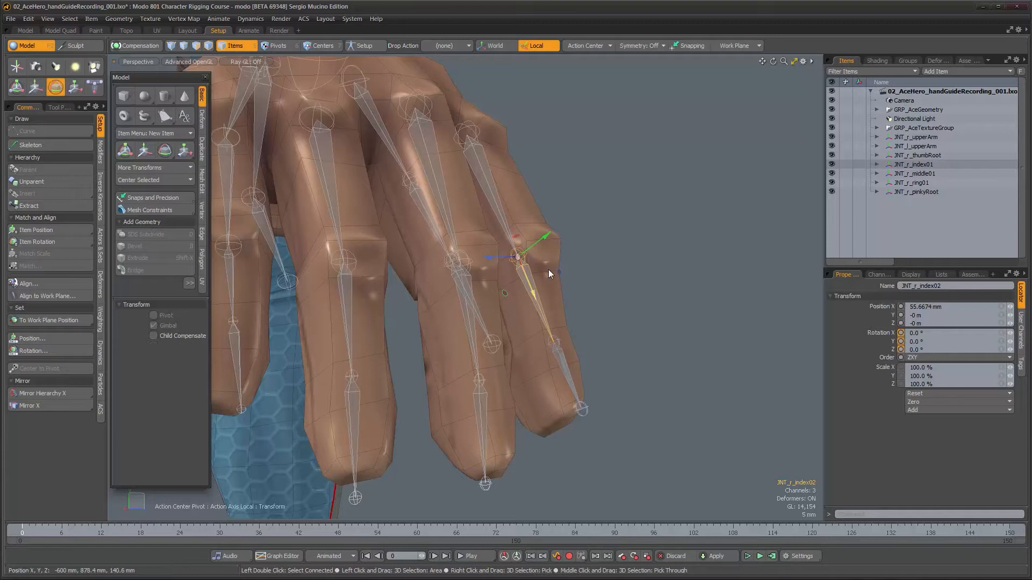
{"action": "left_click_drag", "start_coordinate": [555, 257], "coordinate": [559, 268]}
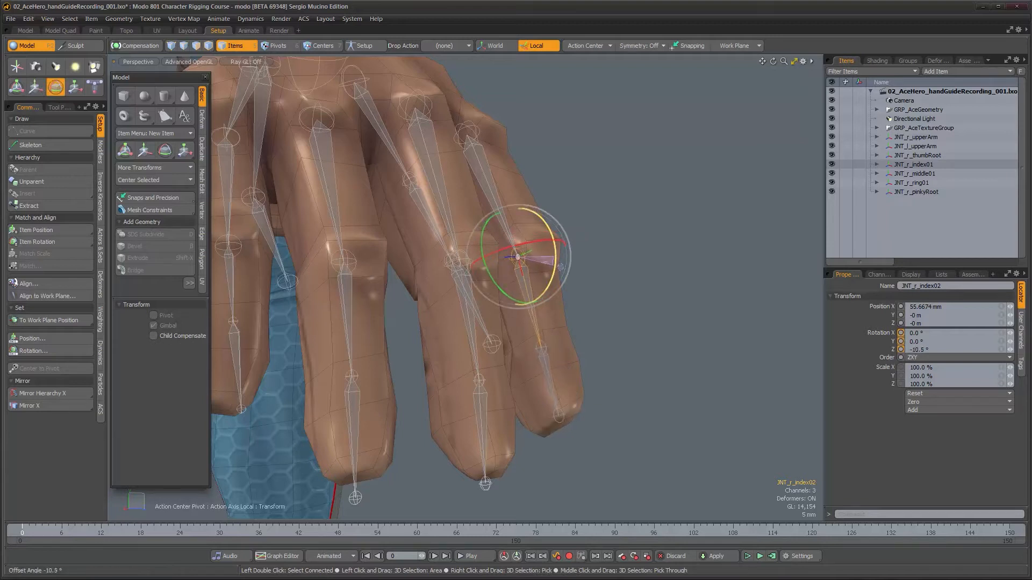
Move JNT_r_index03 about -4.2 mm and JNT_r_index04 about 12 mm along their local X axes to fit the index fingertip.
{"action": "key", "text": "Down"}
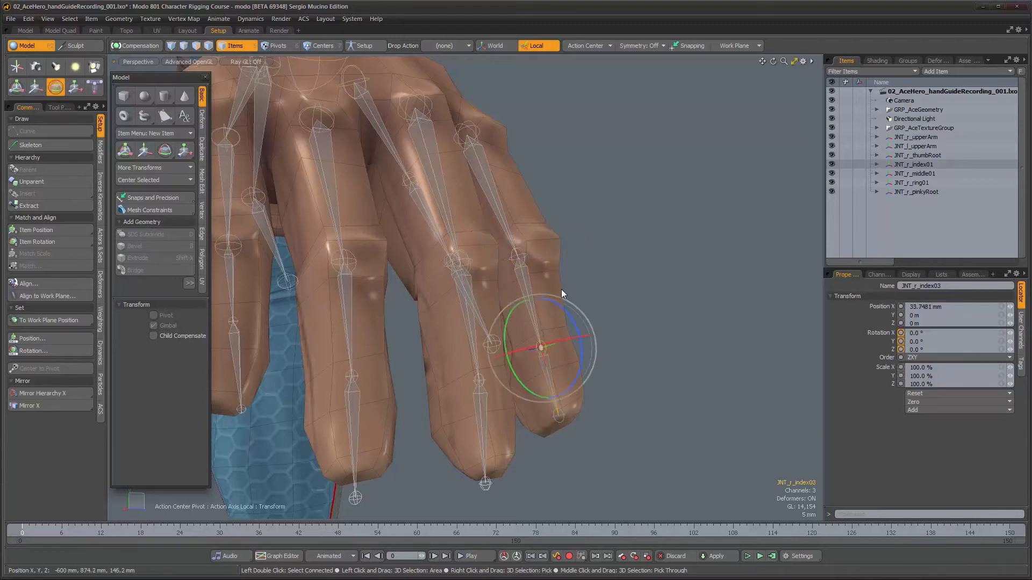
{"action": "key", "text": "w"}
{"action": "left_click_drag", "start_coordinate": [551, 375], "coordinate": [548, 365]}
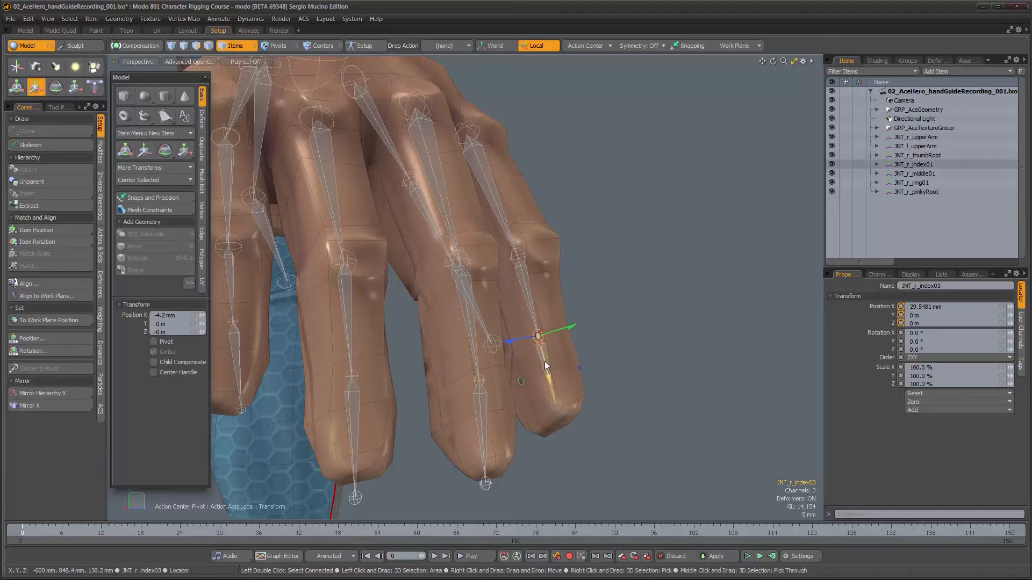
{"action": "left_click_drag", "start_coordinate": [559, 433], "coordinate": [568, 462]}
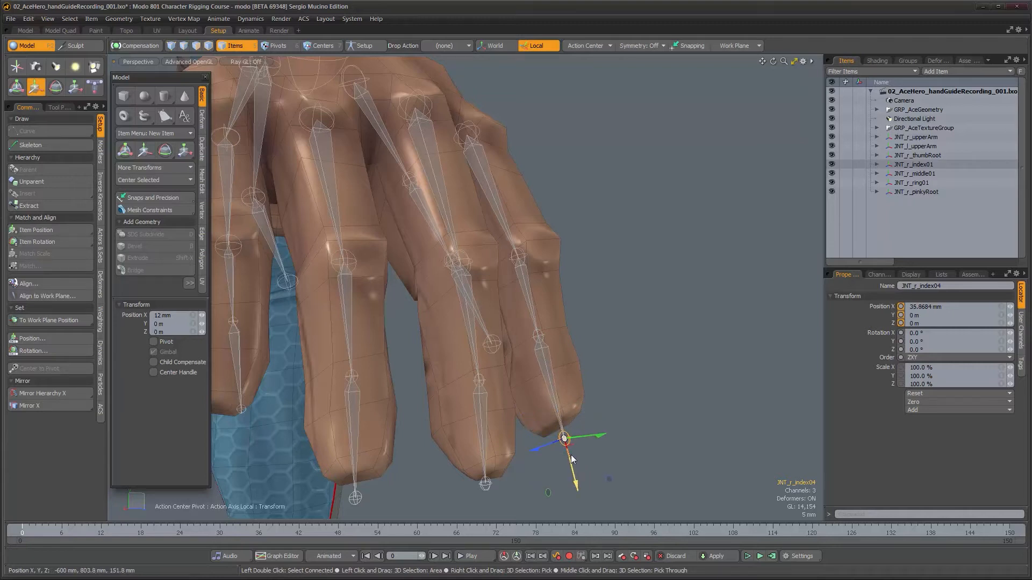
Rotate JNT_r_index03 to follow the index fingertip and set JNT_r_index01's Z rotation to about -64.3° to center the chain in the finger.
{"action": "key", "text": "e"}
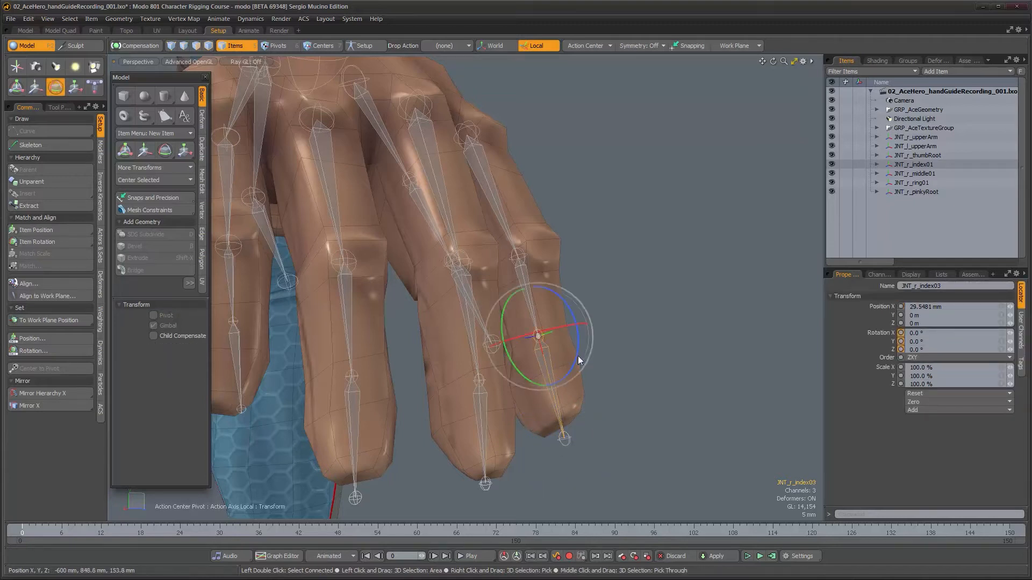
{"action": "left_click_drag", "start_coordinate": [576, 356], "coordinate": [361, 388]}
{"action": "left_click", "coordinate": [462, 236]}
{"action": "left_click_drag", "start_coordinate": [523, 150], "coordinate": [515, 153]}
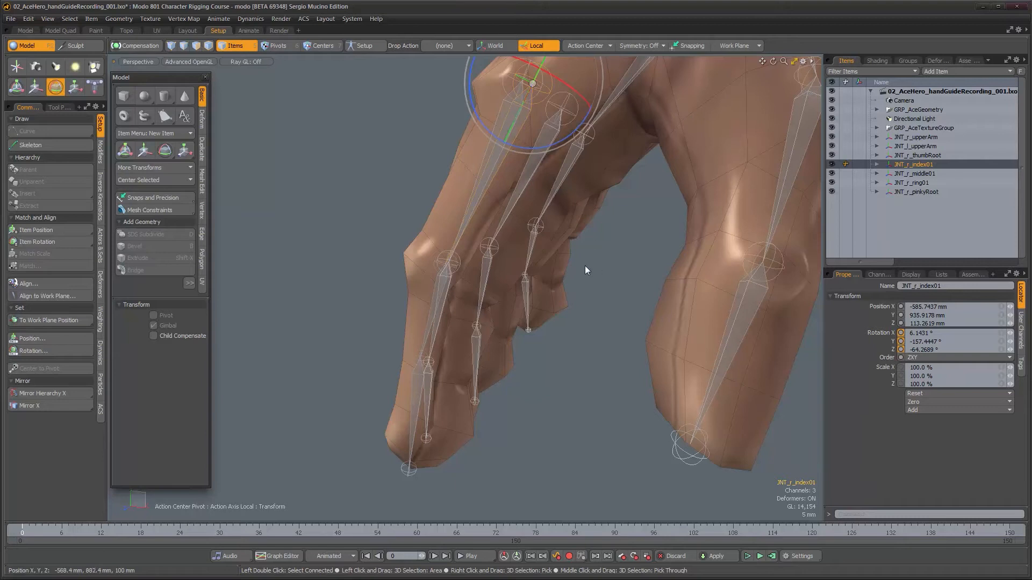
Rotate JNT_r_pinkyRoot about 5.5° around its local Z axis to raise the pinky chain toward the back of the hand.
{"action": "left_click_drag", "start_coordinate": [584, 266], "coordinate": [435, 223], "text": "alt"}
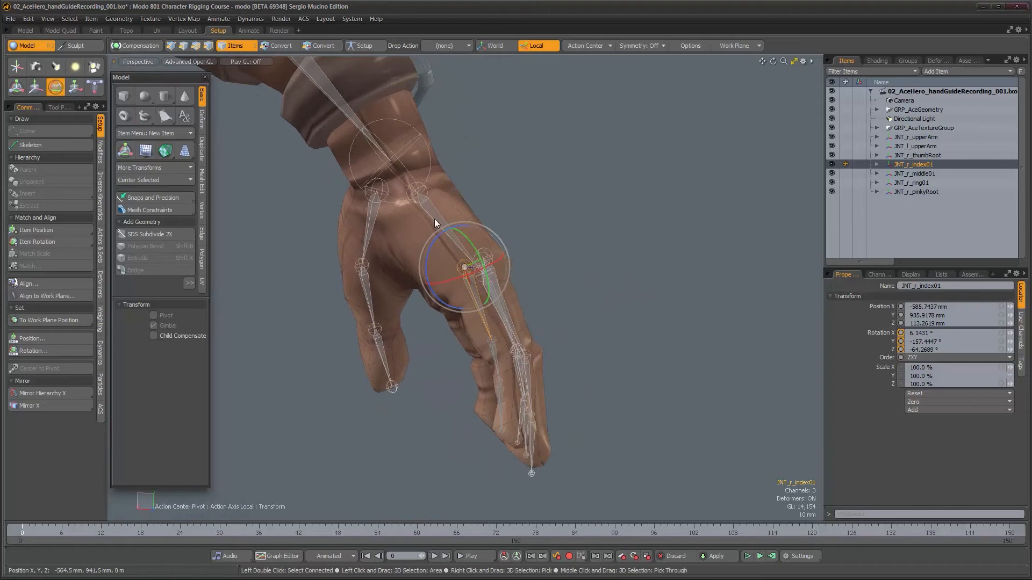
{"action": "left_click", "coordinate": [431, 219]}
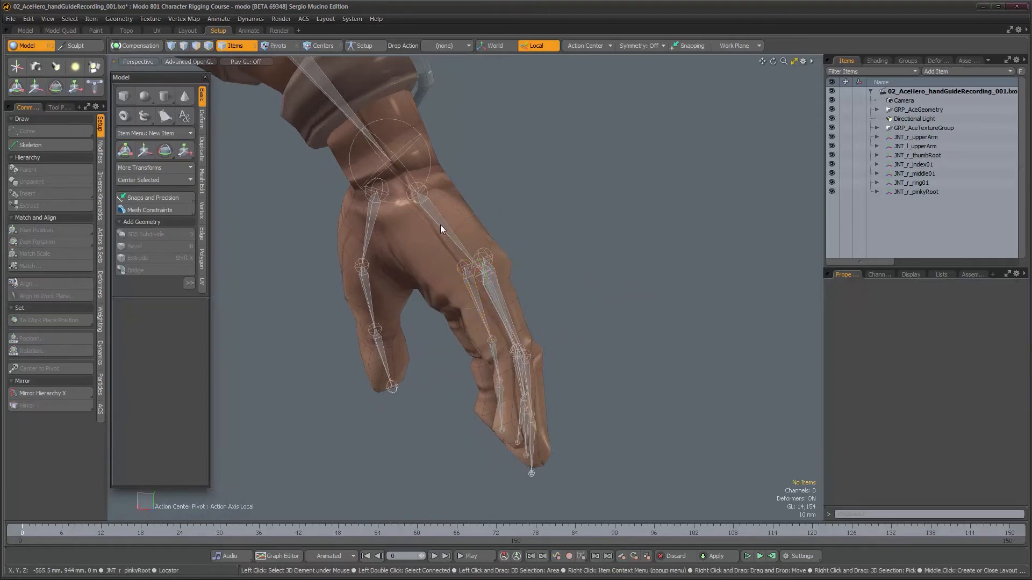
{"action": "left_click", "coordinate": [443, 231]}
{"action": "key", "text": "e"}
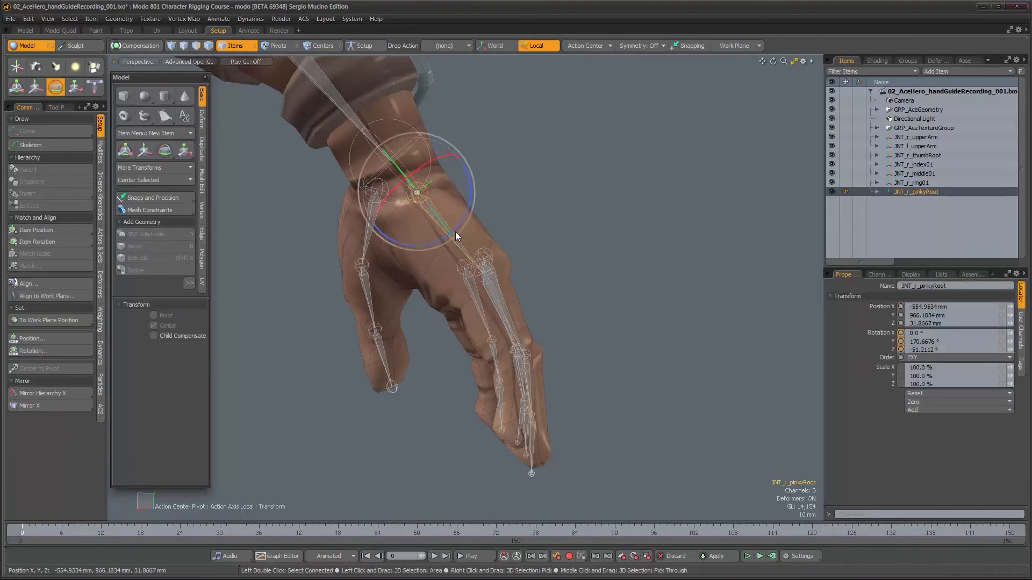
{"action": "left_click_drag", "start_coordinate": [455, 228], "coordinate": [459, 220]}
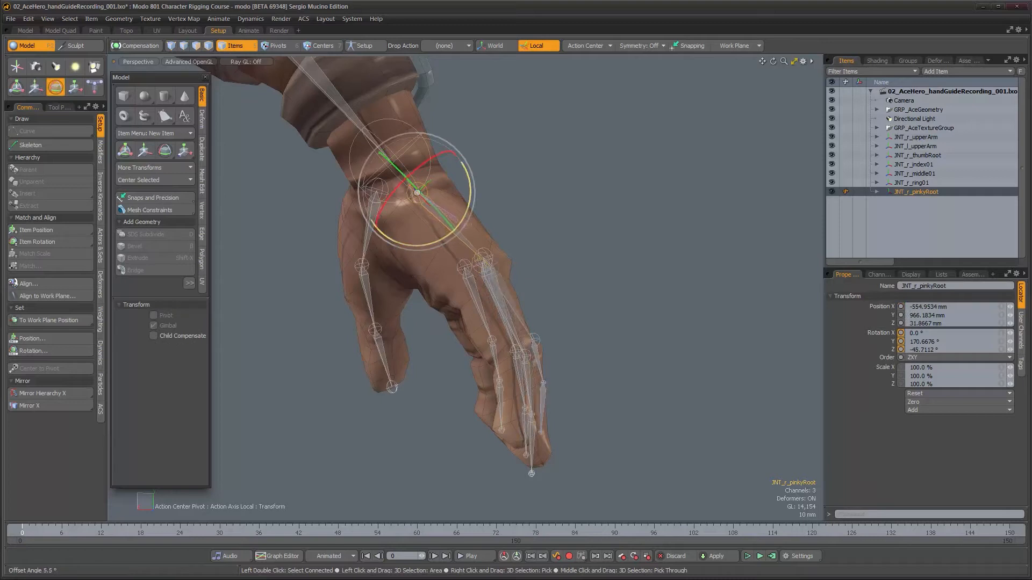
Rotate JNT_r_pinky01 around its local Z axis to about -21° so the chain runs through the pinky finger.
{"action": "left_click", "coordinate": [500, 263]}
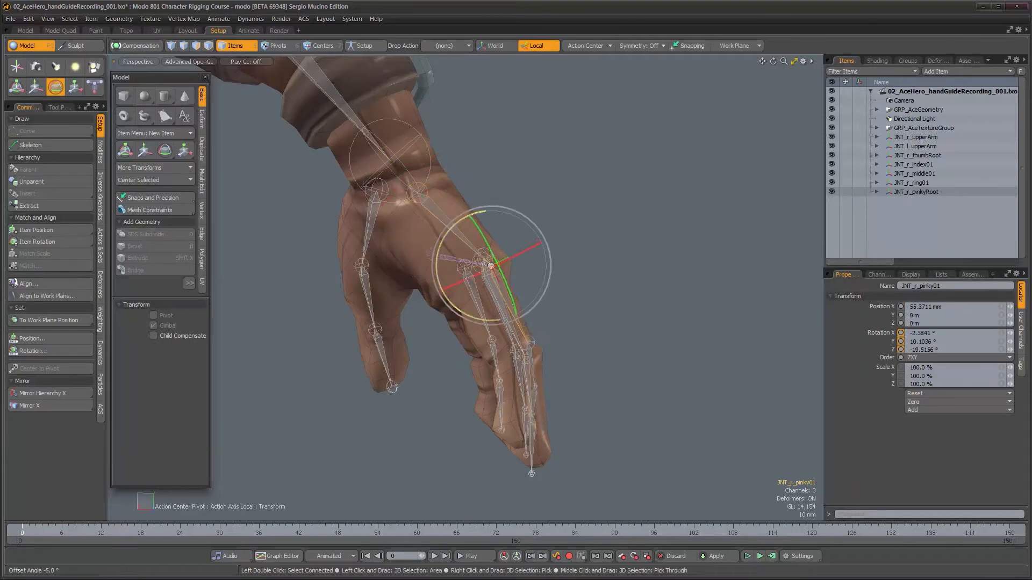
{"action": "left_click_drag", "start_coordinate": [430, 245], "coordinate": [430, 244]}
{"action": "left_click_drag", "start_coordinate": [526, 248], "coordinate": [490, 236], "text": "alt"}
{"action": "right_click_drag", "start_coordinate": [490, 235], "coordinate": [521, 236], "text": "alt"}
{"action": "left_click_drag", "start_coordinate": [521, 235], "coordinate": [493, 213], "text": "alt"}
{"action": "left_click_drag", "start_coordinate": [413, 140], "coordinate": [391, 135], "text": "alt"}
{"action": "left_click", "coordinate": [421, 141]}
{"action": "left_click", "coordinate": [409, 167]}
Rotate JNT_r_pinky03 to about -7.5° around its local Z axis and move JNT_r_pinky04 about 3.2 mm along its local X axis.
{"action": "mouse_move", "coordinate": [516, 250]}
{"action": "left_mouse_down"}
{"action": "mouse_move", "coordinate": [491, 242]}
{"action": "mouse_move", "coordinate": [520, 247]}
{"action": "mouse_move", "coordinate": [514, 260]}
{"action": "left_mouse_up"}
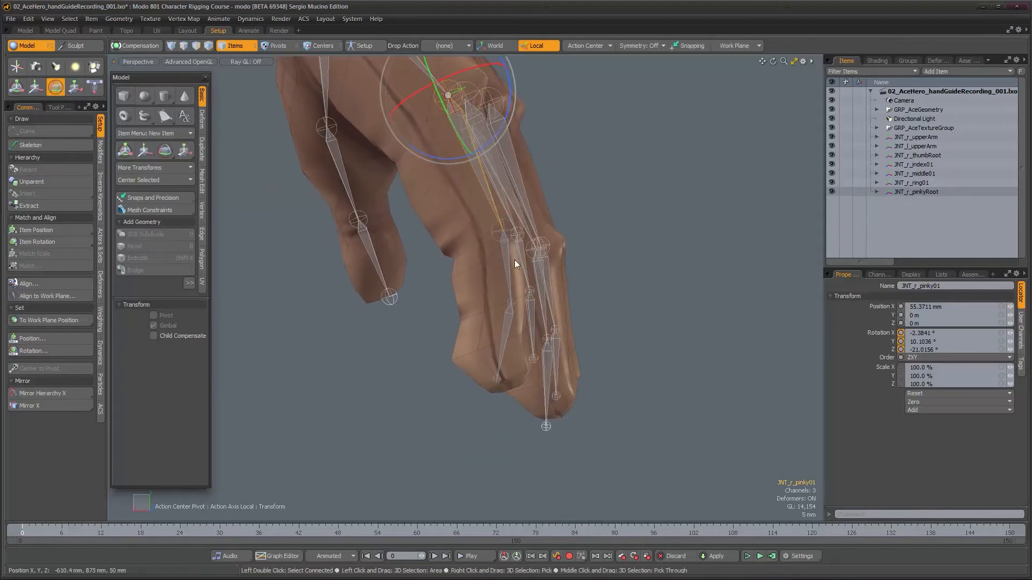
{"action": "left_click", "coordinate": [514, 260]}
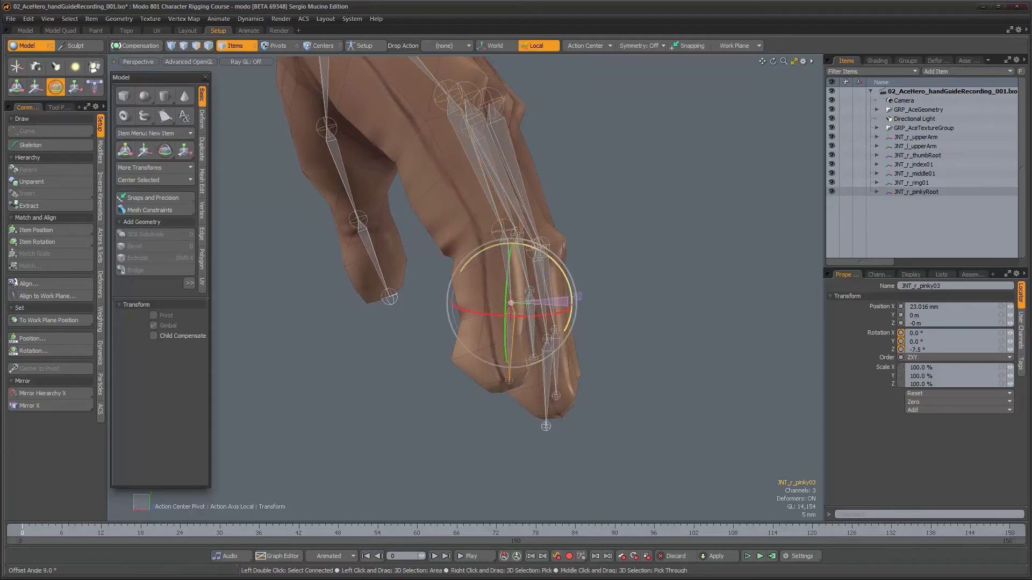
{"action": "left_click", "coordinate": [510, 356]}
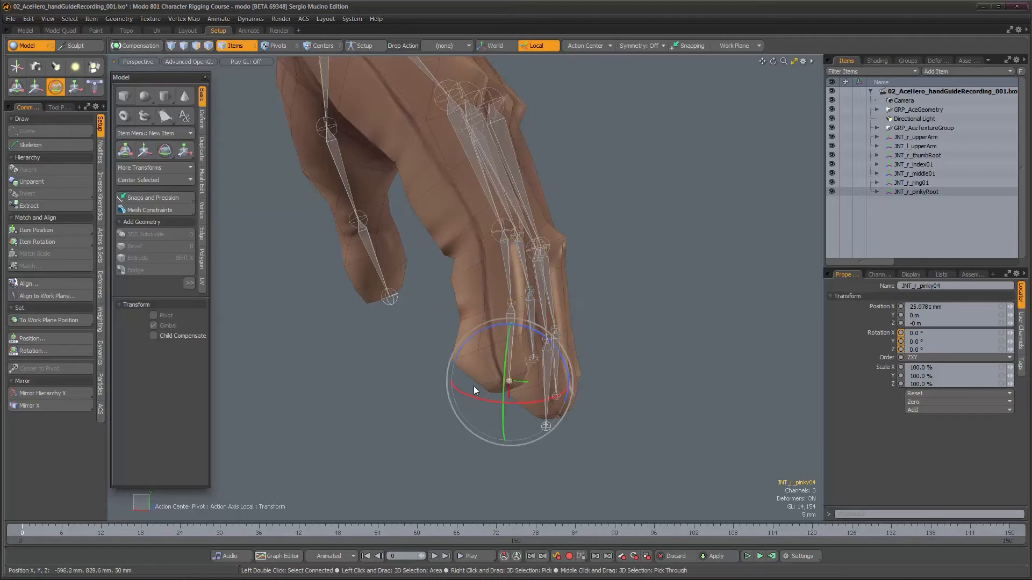
{"action": "key", "text": "w"}
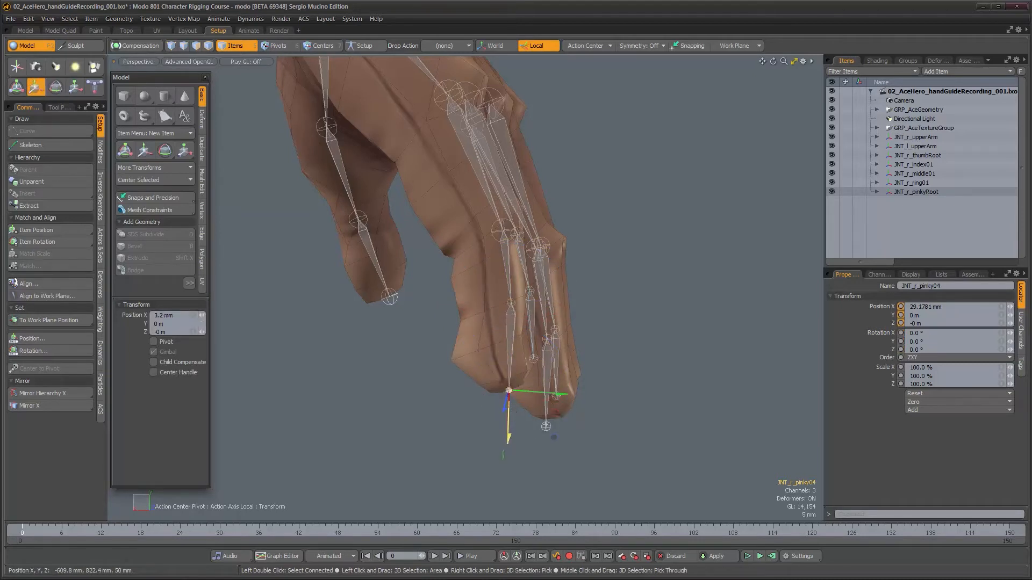
Enable Child Compensate and rotate JNT_r_thumbRoot to about 16.1°, -70.0°, -64.0° while keeping its child joints in place.
{"action": "left_click_drag", "start_coordinate": [567, 401], "coordinate": [514, 398], "text": "alt"}
{"action": "key", "text": "q"}
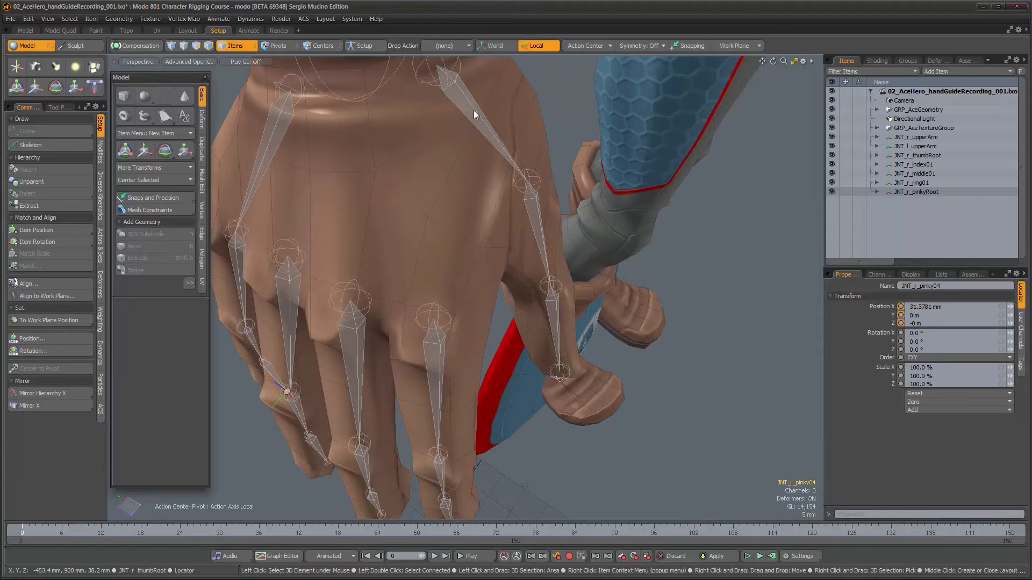
{"action": "left_click", "coordinate": [473, 111]}
{"action": "left_click_drag", "start_coordinate": [569, 222], "coordinate": [608, 295], "text": "alt"}
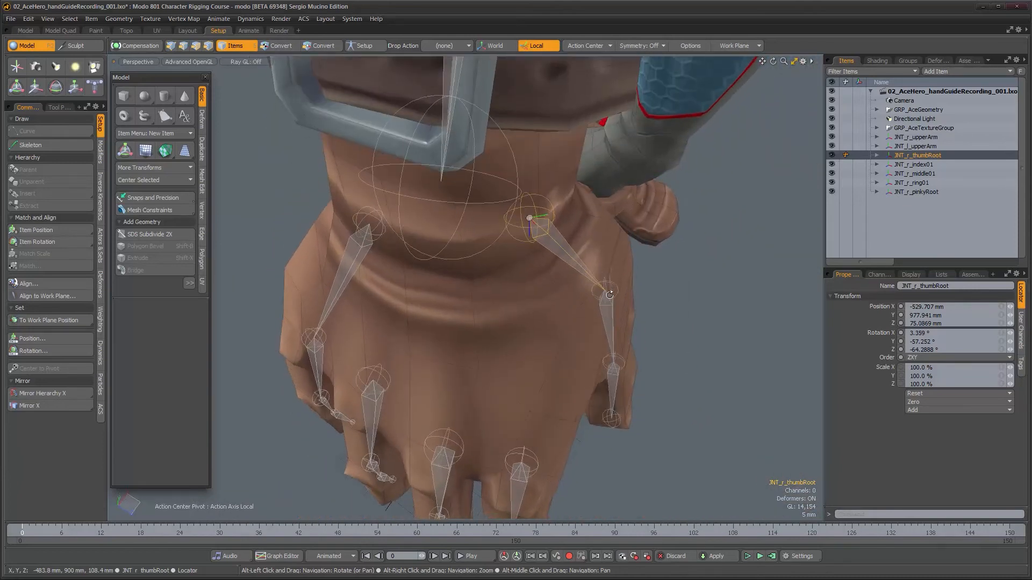
{"action": "key", "text": "e"}
{"action": "left_click", "coordinate": [166, 337]}
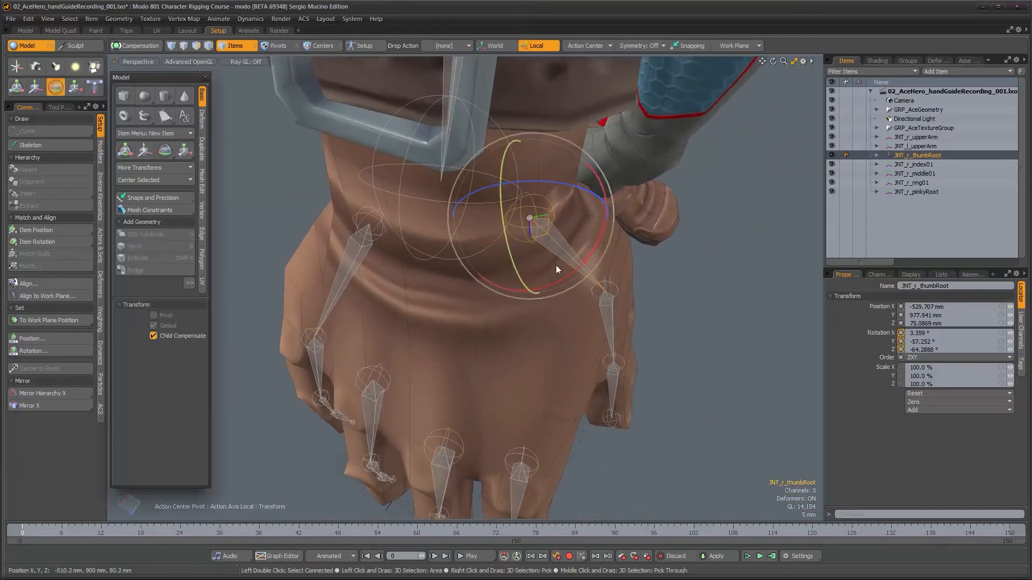
{"action": "left_click_drag", "start_coordinate": [583, 271], "coordinate": [629, 217]}
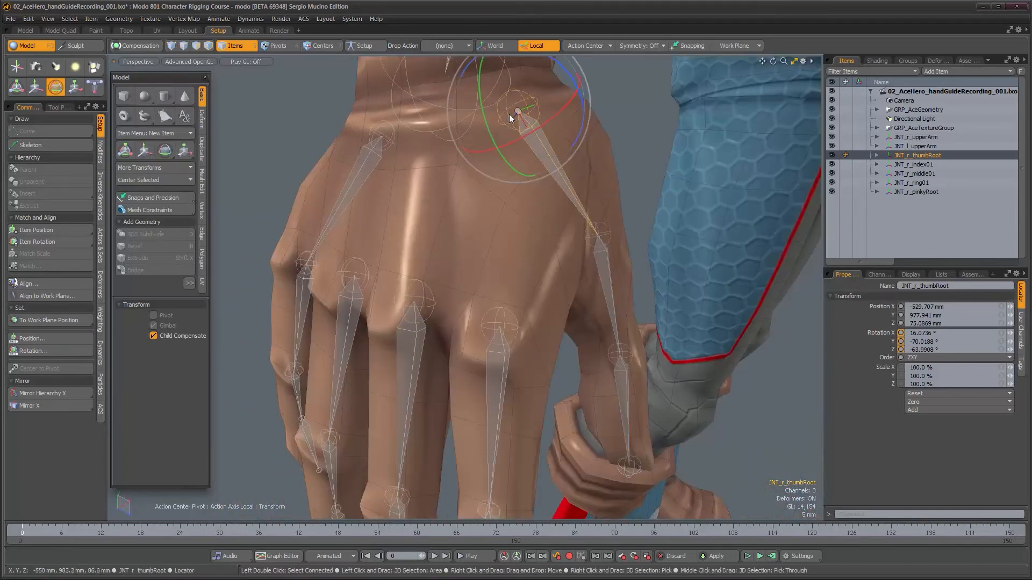
{"action": "left_click_drag", "start_coordinate": [484, 301], "coordinate": [559, 301], "text": "alt"}
{"action": "key", "text": "q"}
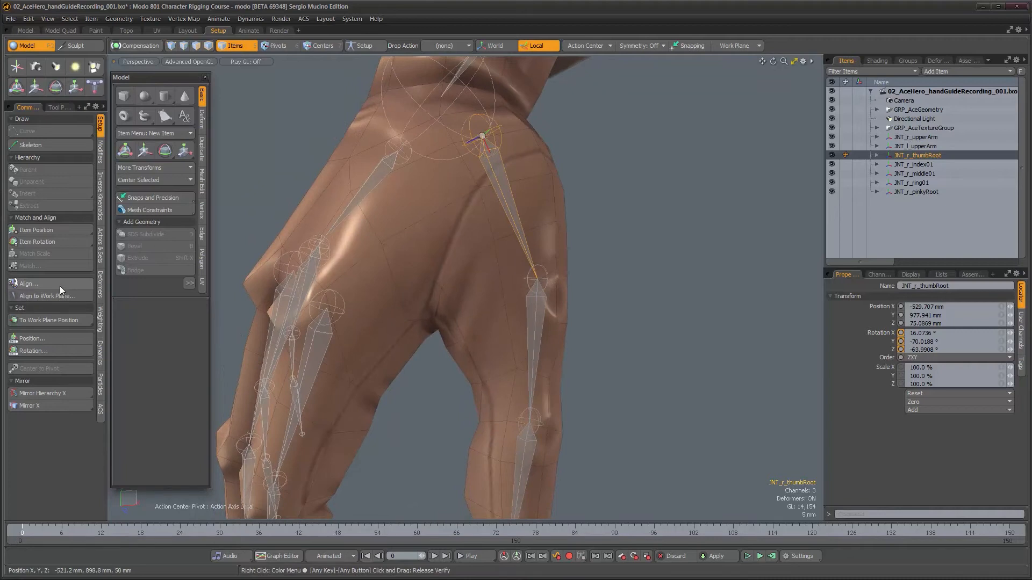
Align JNT_r_thumbRoot using Item | Center mode, X Direction, Y Axis orientation and Z as the up axis.
{"action": "left_click", "coordinate": [59, 284]}
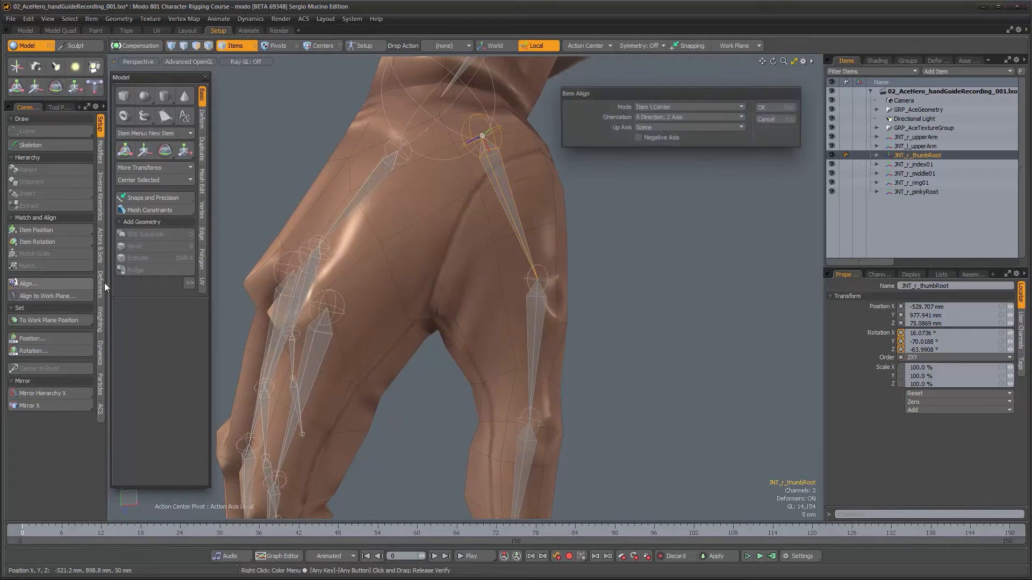
{"action": "left_click", "coordinate": [680, 117]}
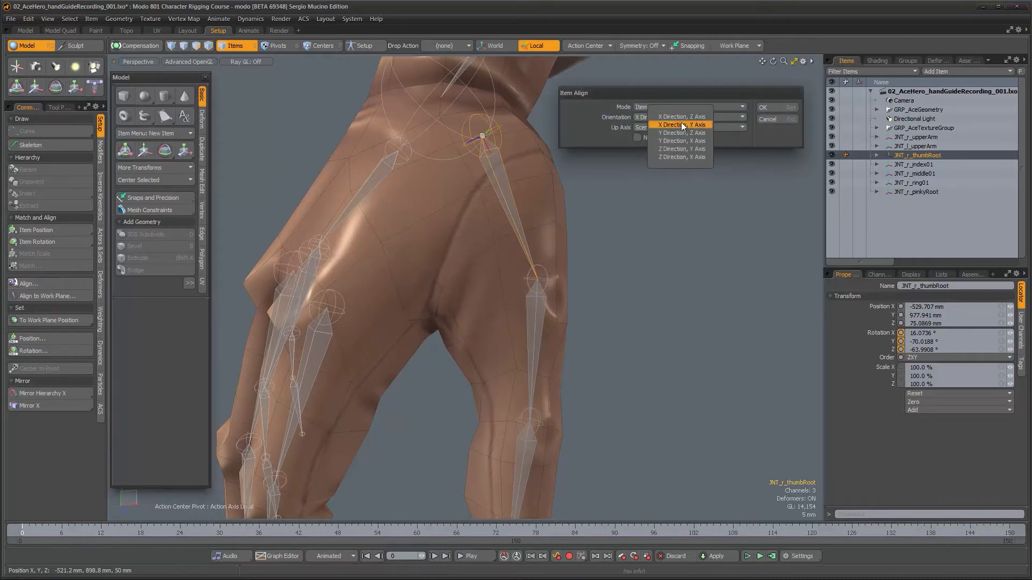
{"action": "left_click", "coordinate": [681, 125]}
{"action": "left_click", "coordinate": [682, 128]}
{"action": "left_click", "coordinate": [687, 146]}
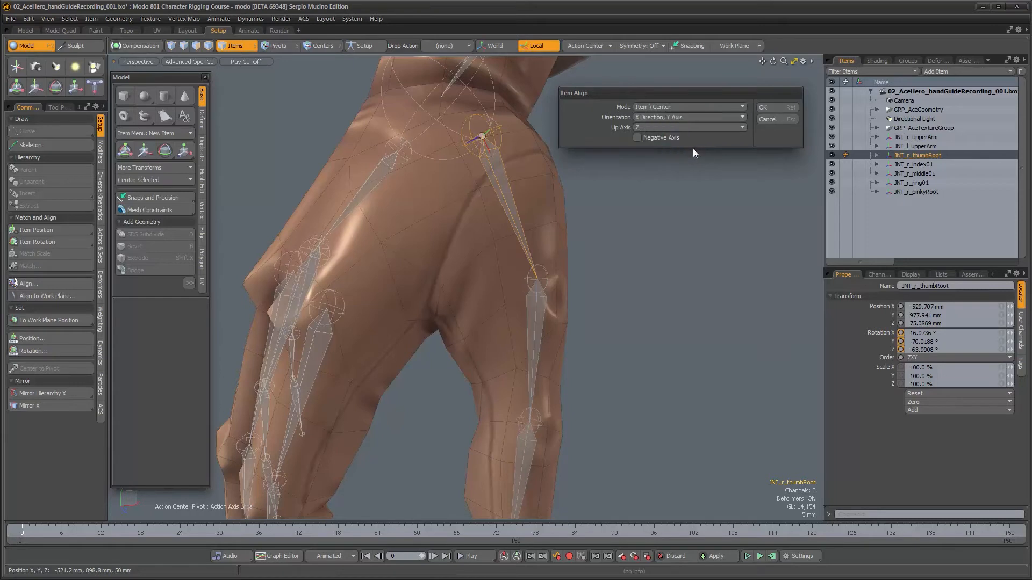
{"action": "left_click", "coordinate": [767, 107]}
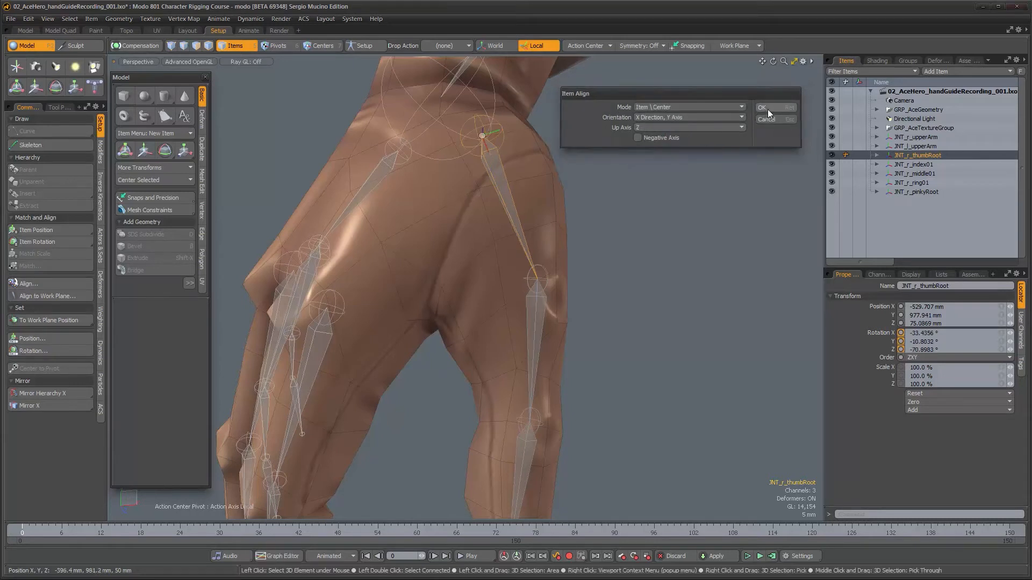
{"action": "left_click_drag", "start_coordinate": [669, 195], "coordinate": [564, 235], "text": "alt"}
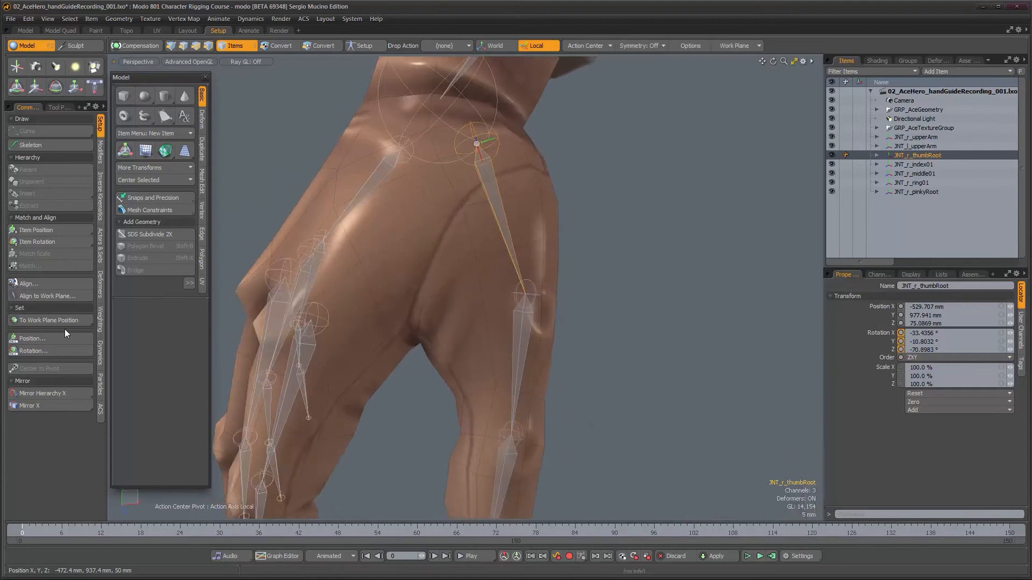
Realign JNT_r_thumbRoot using the X Direction, Z Axis orientation.
{"action": "left_click", "coordinate": [54, 284]}
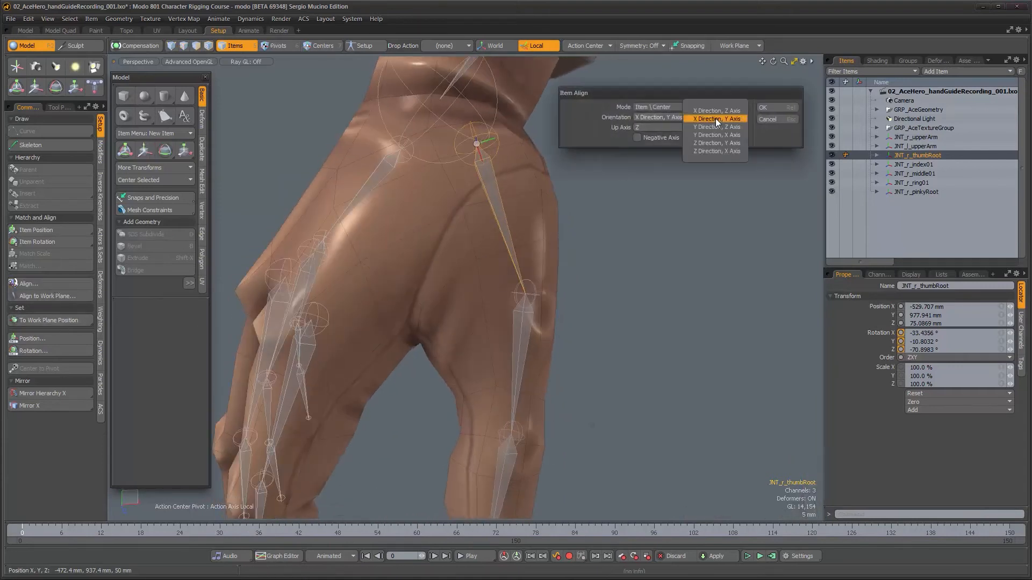
{"action": "left_click", "coordinate": [717, 110]}
{"action": "left_click", "coordinate": [692, 127]}
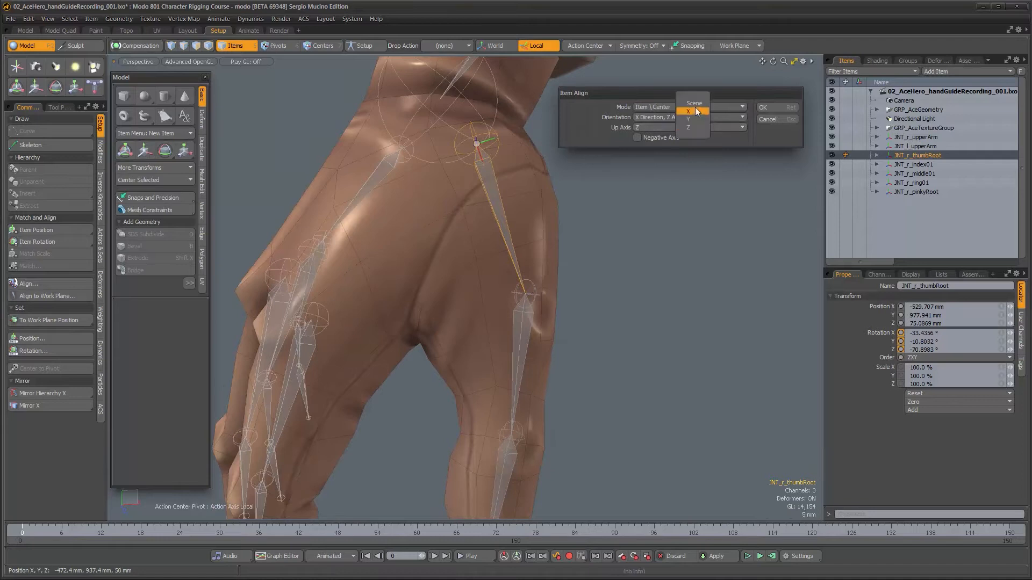
{"action": "left_click", "coordinate": [771, 108]}
{"action": "left_click_drag", "start_coordinate": [542, 128], "coordinate": [448, 216], "text": "alt"}
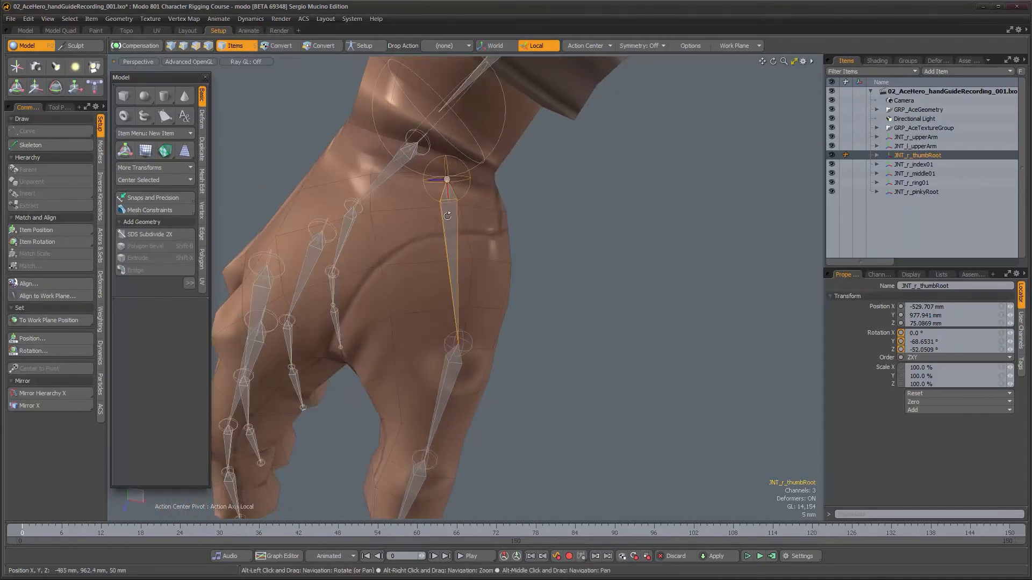
Fine-tune the rotation of JNT_r_thumbRoot to about 1.5°, -70.6°, -52.1° with child compensation.
{"action": "left_click_drag", "start_coordinate": [460, 292], "coordinate": [456, 240], "text": "alt"}
{"action": "left_click", "coordinate": [511, 337]}
{"action": "left_click", "coordinate": [459, 199]}
{"action": "mouse_move", "coordinate": [391, 223]}
{"action": "left_mouse_down", "text": "alt"}
{"action": "mouse_move", "coordinate": [376, 117]}
{"action": "mouse_move", "coordinate": [391, 226]}
{"action": "left_mouse_up", "text": "alt"}
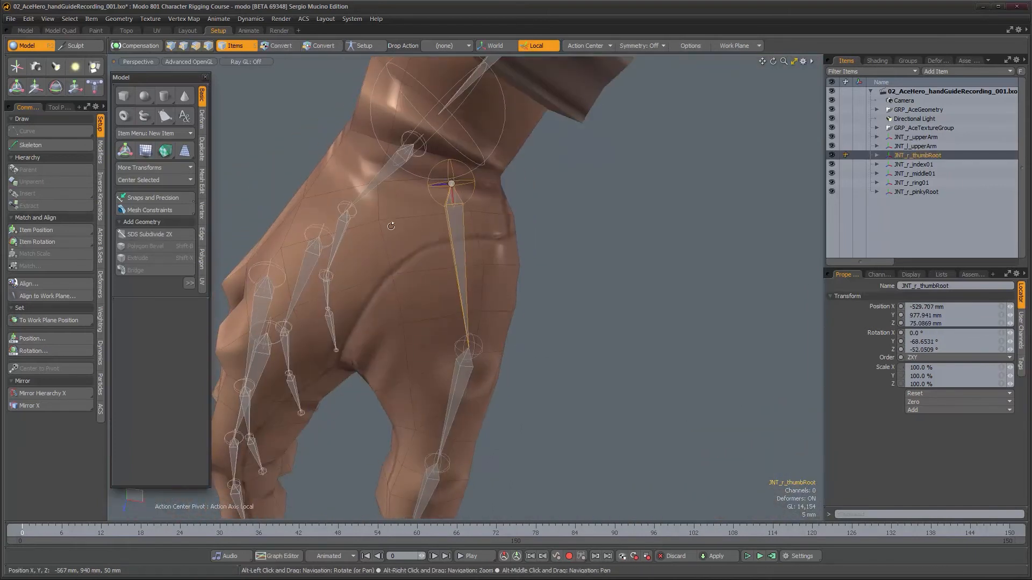
{"action": "key", "text": "w"}
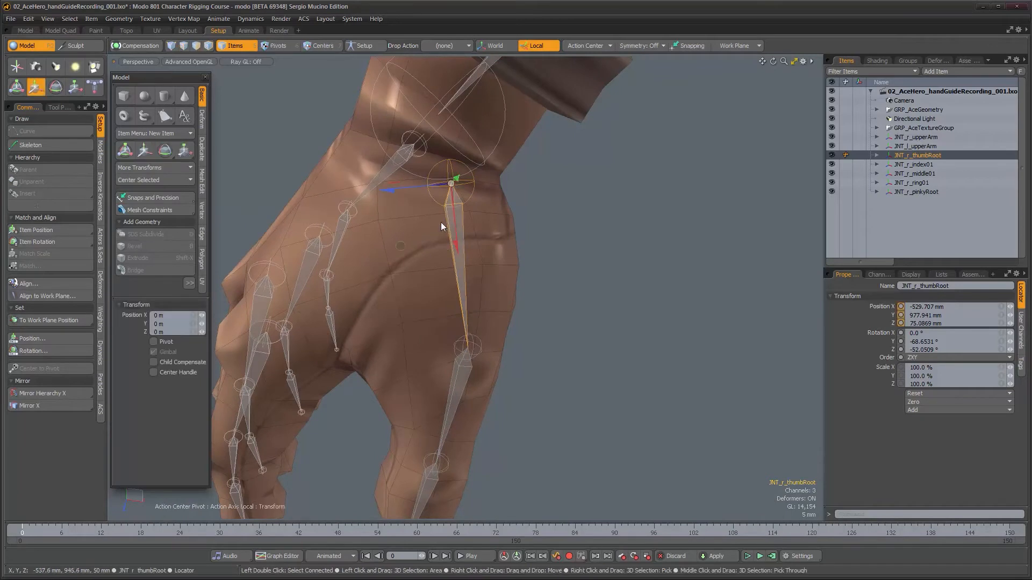
{"action": "key", "text": "e"}
{"action": "left_click_drag", "start_coordinate": [498, 172], "coordinate": [621, 336]}
{"action": "left_click_drag", "start_coordinate": [643, 331], "coordinate": [494, 94], "text": "alt"}
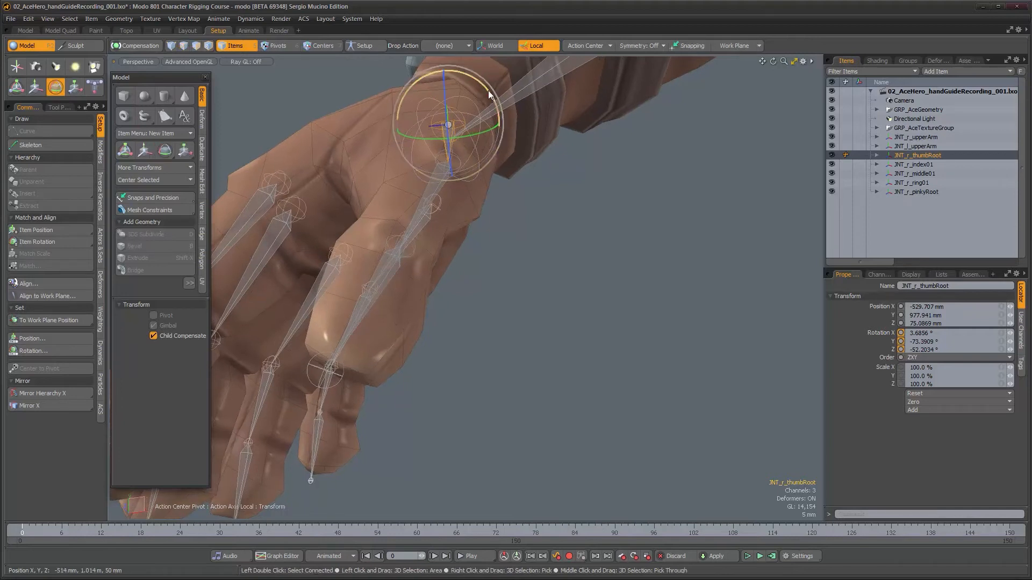
{"action": "left_click_drag", "start_coordinate": [486, 243], "coordinate": [537, 301], "text": "alt"}
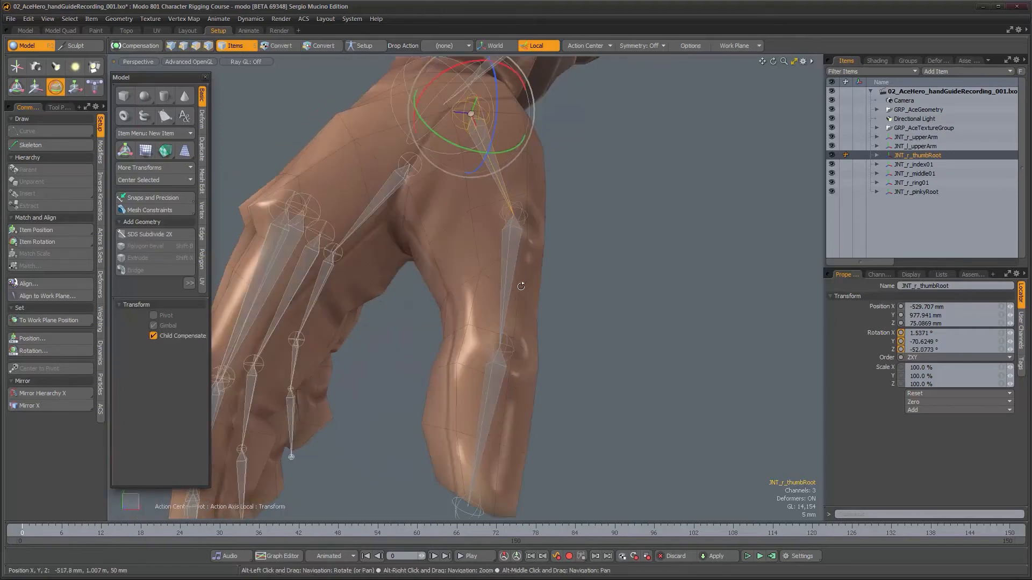
Move JNT_r_thumb02 about 5.8 mm along its local X axis toward the thumb tip.
{"action": "left_click", "coordinate": [536, 305]}
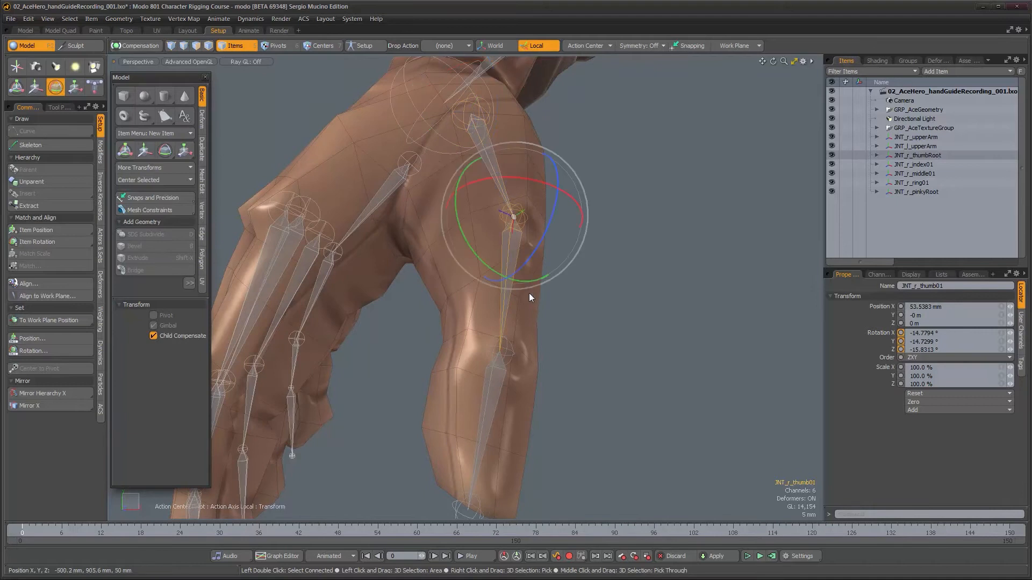
{"action": "left_click_drag", "start_coordinate": [473, 296], "coordinate": [419, 216], "text": "alt"}
{"action": "mouse_move", "coordinate": [422, 256]}
{"action": "left_mouse_down", "text": "alt"}
{"action": "mouse_move", "coordinate": [422, 216]}
{"action": "mouse_move", "coordinate": [390, 249]}
{"action": "mouse_move", "coordinate": [411, 257]}
{"action": "left_mouse_up", "text": "alt"}
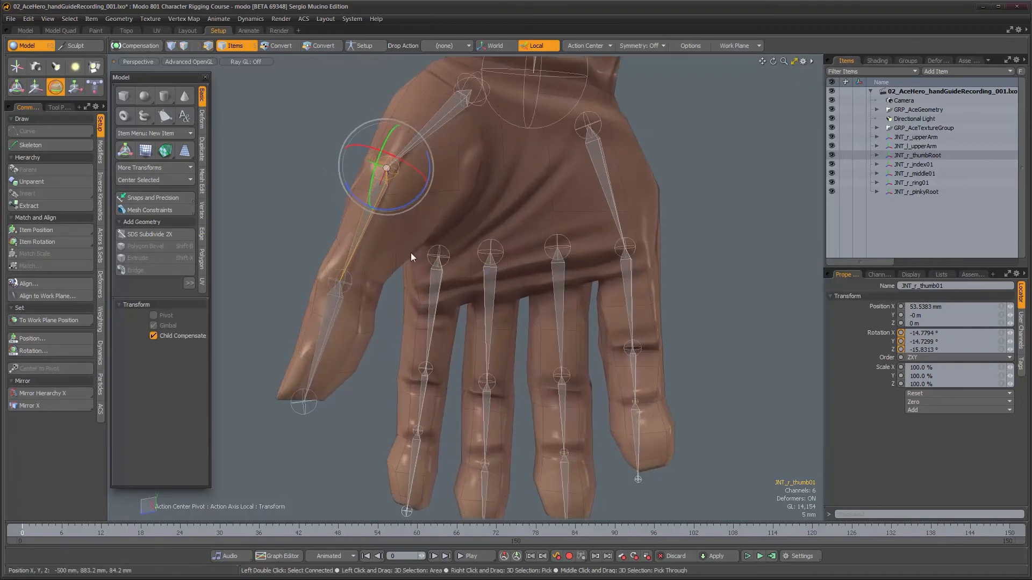
{"action": "key", "text": "Down"}
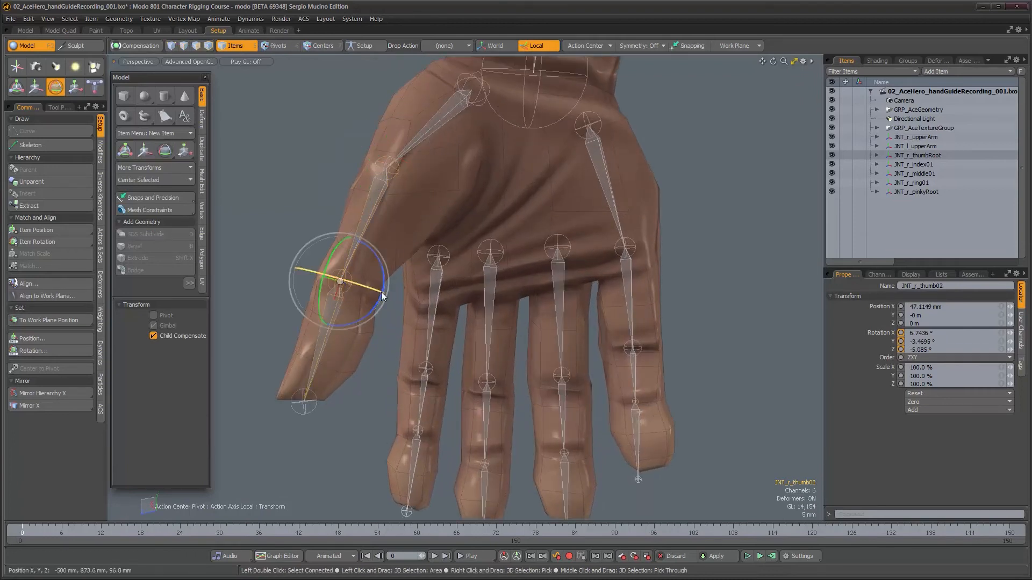
{"action": "key", "text": "w"}
{"action": "left_click_drag", "start_coordinate": [340, 281], "coordinate": [336, 292]}
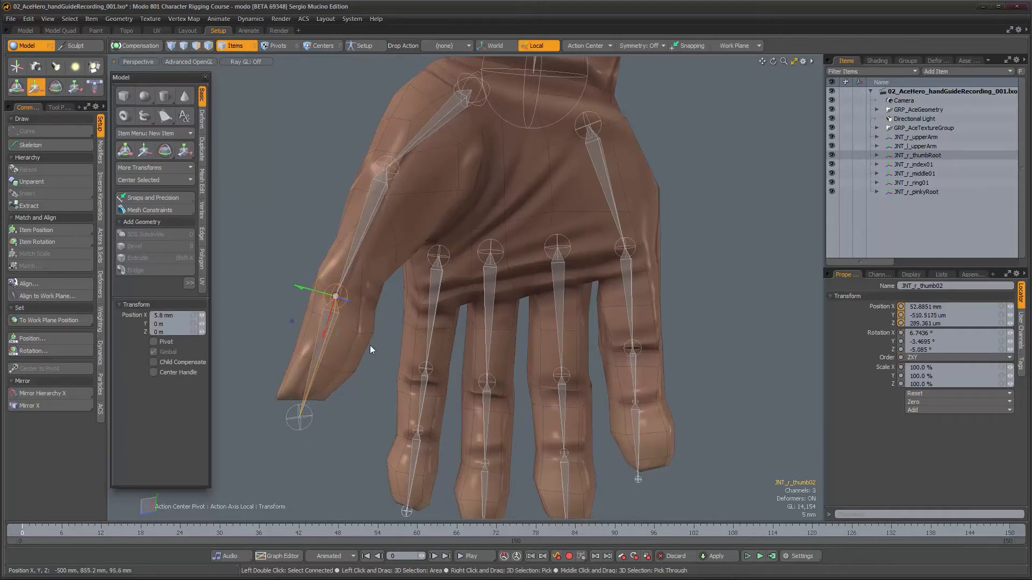
Turn off Child Compensate and rotate JNT_r_thumb02 around Z to -8.085°.
{"action": "key", "text": "Down"}
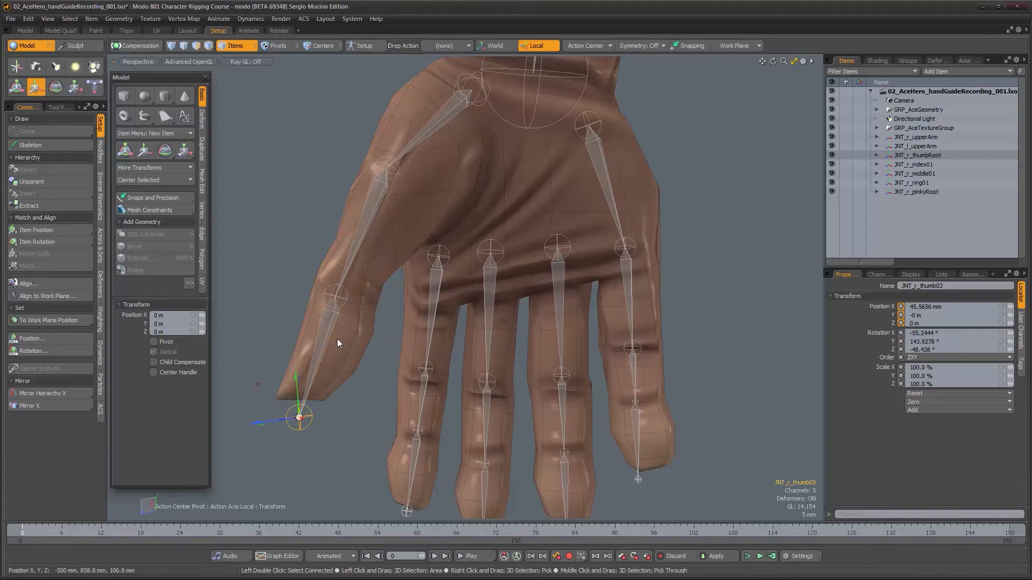
{"action": "key", "text": "Up"}
{"action": "key", "text": "e"}
{"action": "left_click_drag", "start_coordinate": [346, 337], "coordinate": [341, 344]}
{"action": "key", "text": "ctrl+z"}
{"action": "left_click", "coordinate": [191, 340]}
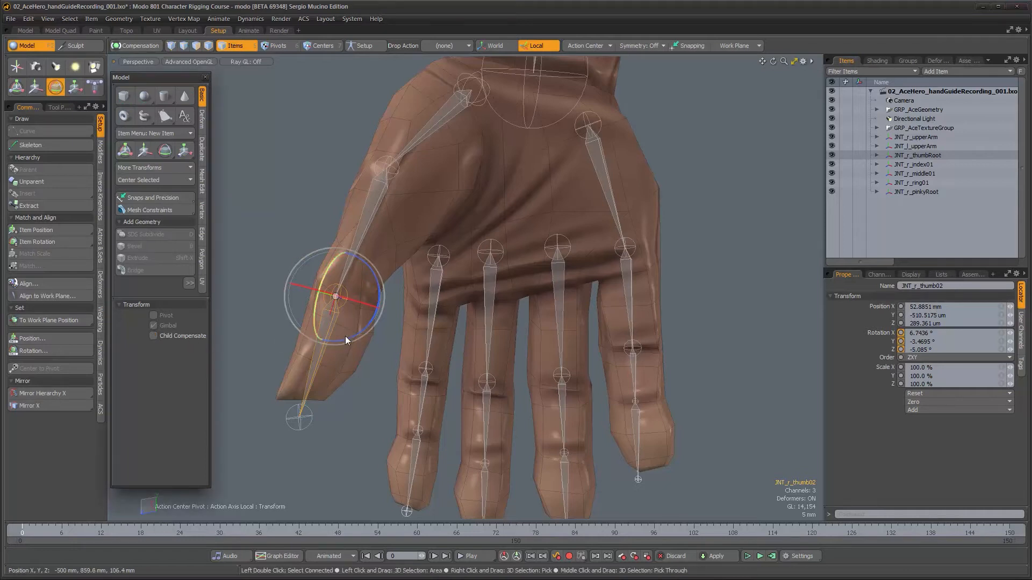
{"action": "left_click_drag", "start_coordinate": [349, 337], "coordinate": [558, 407]}
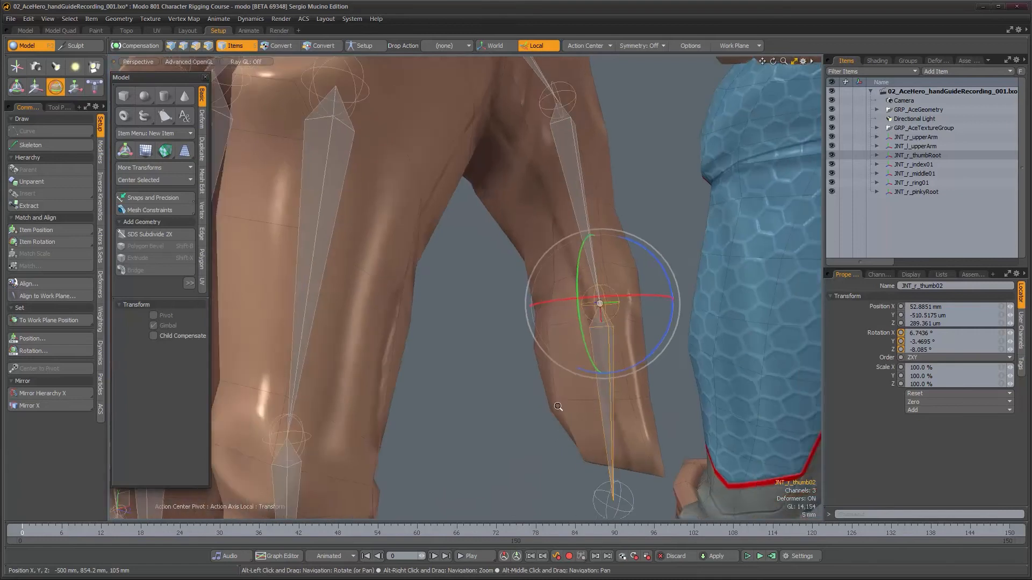
{"action": "right_click_drag", "start_coordinate": [558, 407], "coordinate": [570, 416], "text": "alt"}
{"action": "middle_click_drag", "start_coordinate": [570, 416], "coordinate": [493, 359], "text": "alt"}
{"action": "left_click_drag", "start_coordinate": [501, 368], "coordinate": [520, 395], "text": "alt"}
Zero the X, Y and Z rotation of JNT_r_thumb03 at the thumb tip.
{"action": "left_click", "coordinate": [537, 414]}
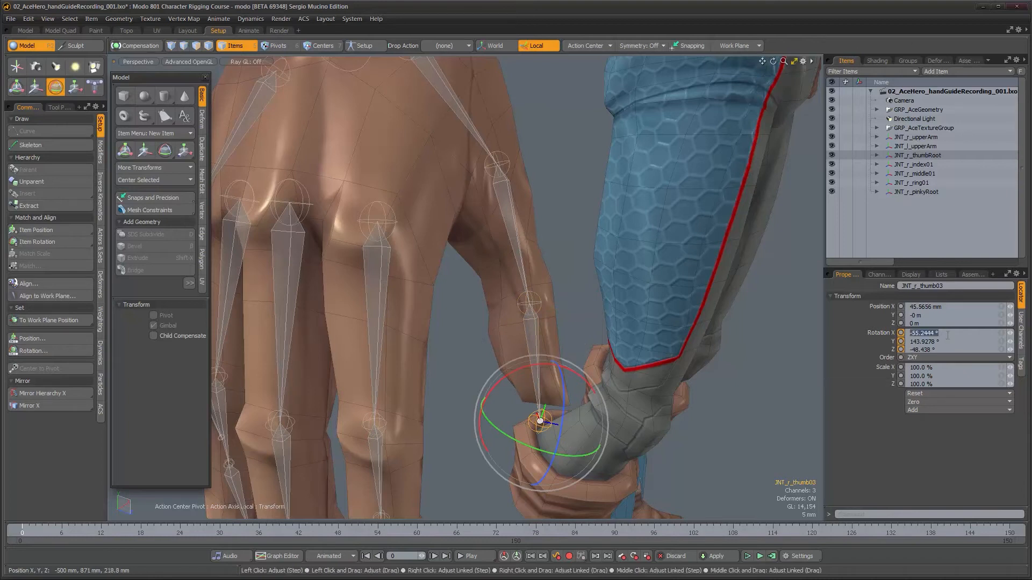
{"action": "type", "text": "0"}
{"action": "key", "text": "Tab"}
{"action": "type", "text": "0"}
{"action": "key", "text": "Tab"}
{"action": "type", "text": "0"}
{"action": "key", "text": "Tab"}
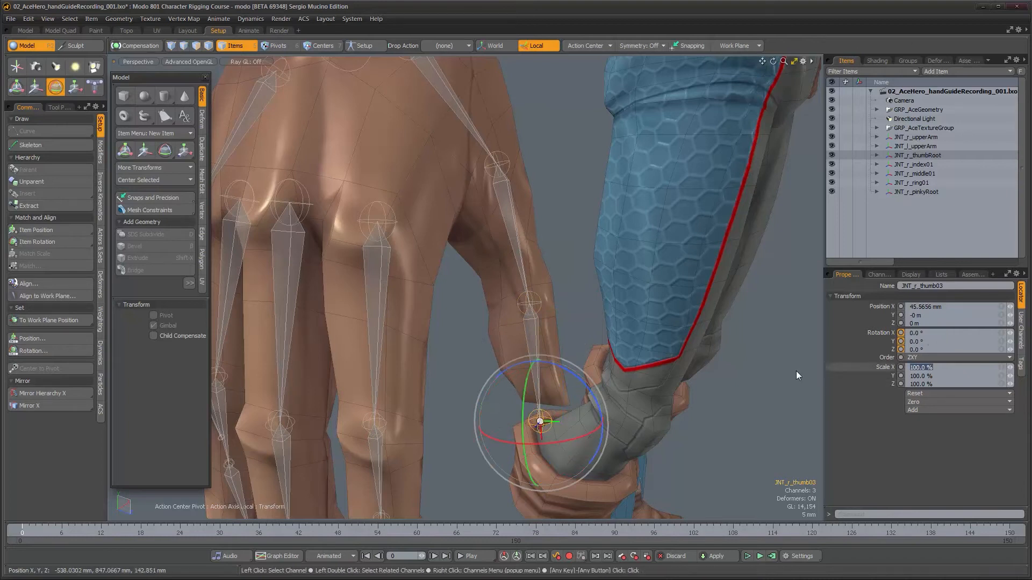
{"action": "right_click_drag", "start_coordinate": [566, 366], "coordinate": [478, 371], "text": "alt"}
{"action": "left_click_drag", "start_coordinate": [478, 371], "coordinate": [489, 357], "text": "alt"}
{"action": "key", "text": "q"}
Clear the joint selection and add a new locator to the scene.
{"action": "left_click_drag", "start_coordinate": [553, 403], "coordinate": [464, 337], "text": "alt"}
{"action": "left_click", "coordinate": [506, 372]}
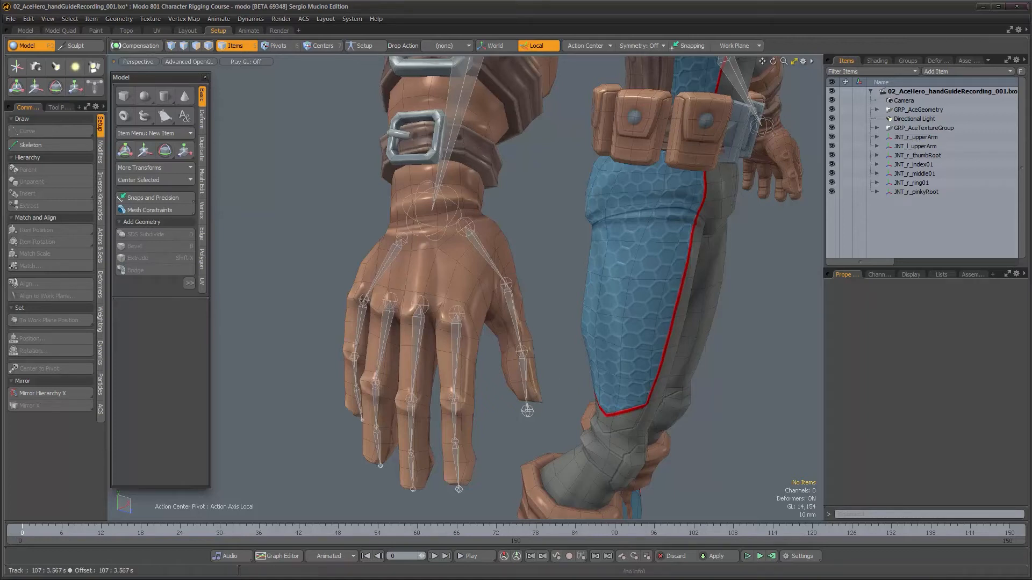
{"action": "left_click_drag", "start_coordinate": [602, 400], "coordinate": [530, 374], "text": "alt"}
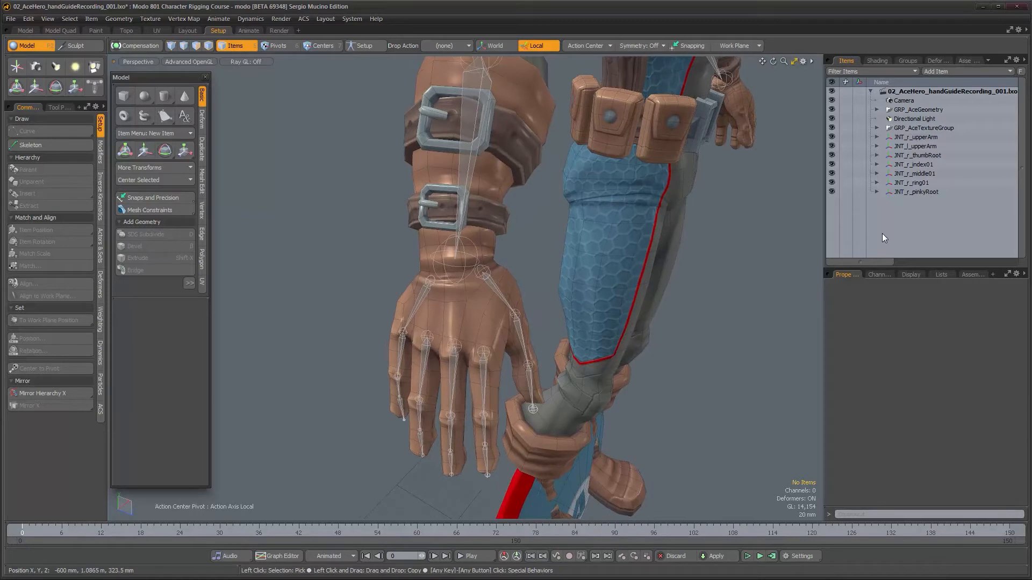
{"action": "key", "text": "n"}
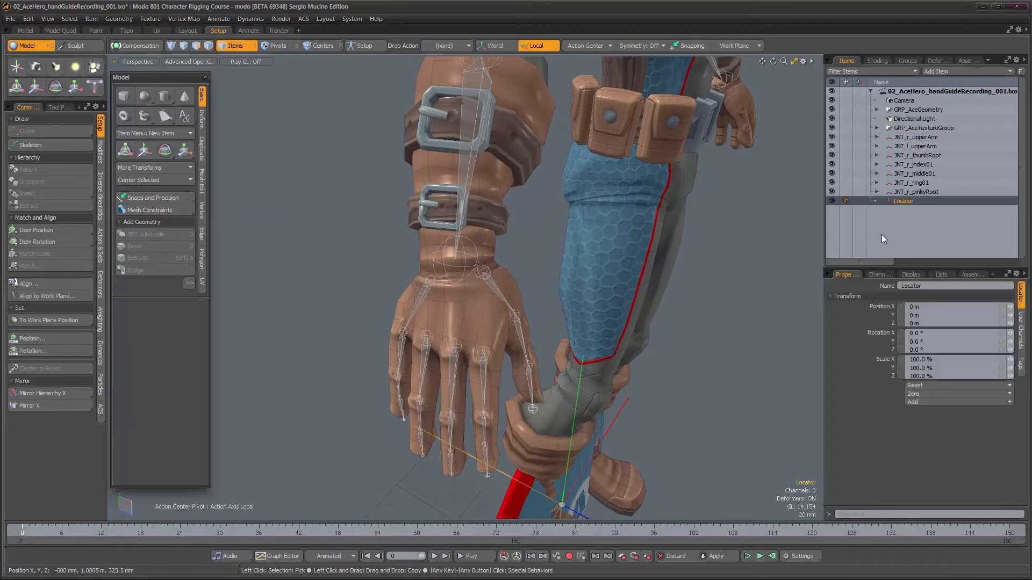
Set the drop action to Match, match the new locator to the wrist joint, and rename it JNT_r_hand.
{"action": "left_click", "coordinate": [453, 48]}
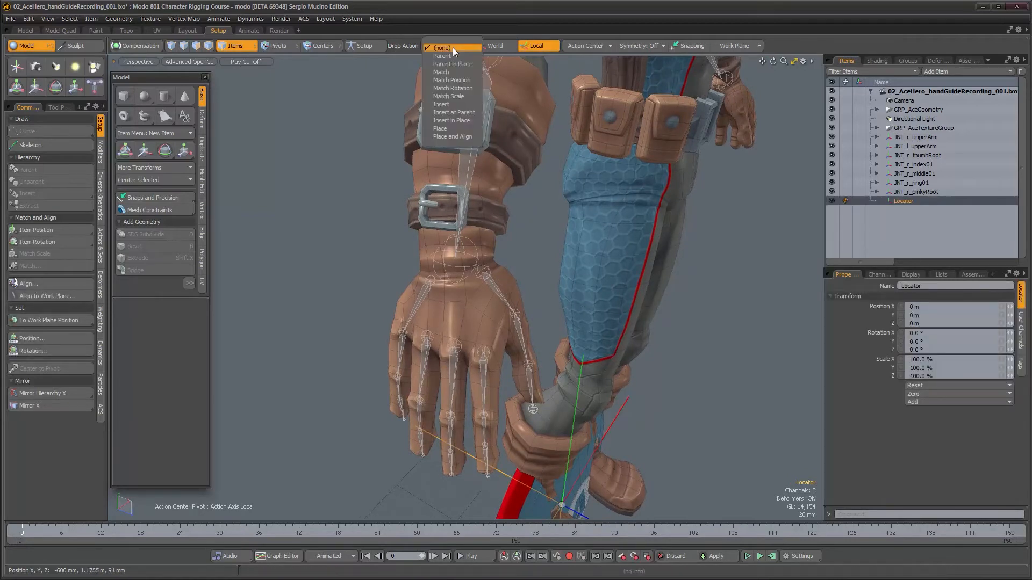
{"action": "left_click", "coordinate": [452, 80]}
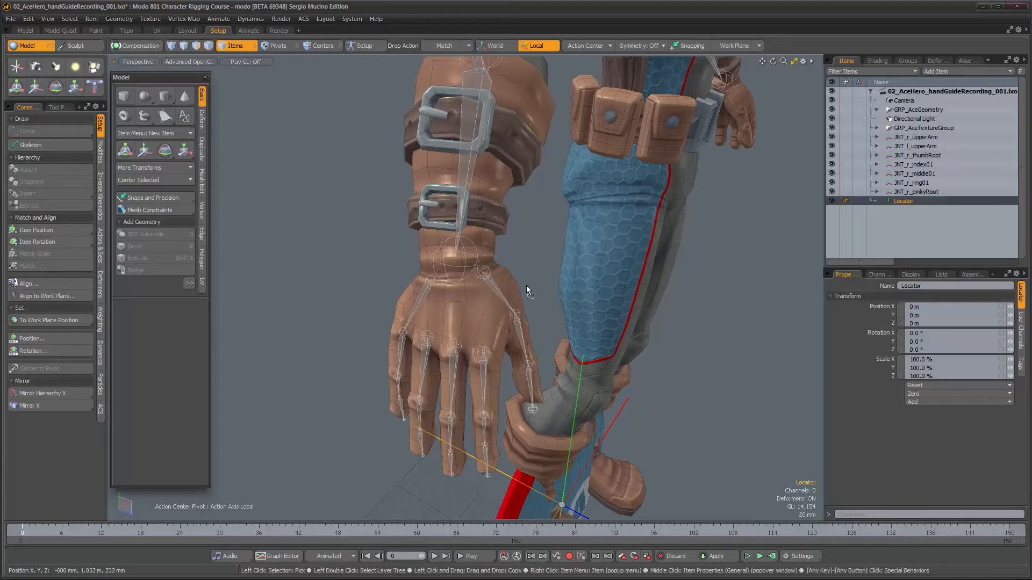
{"action": "left_click_drag", "start_coordinate": [463, 271], "coordinate": [489, 294]}
{"action": "scroll", "coordinate": [488, 293], "scroll_direction": "up", "scroll_amount": 5}
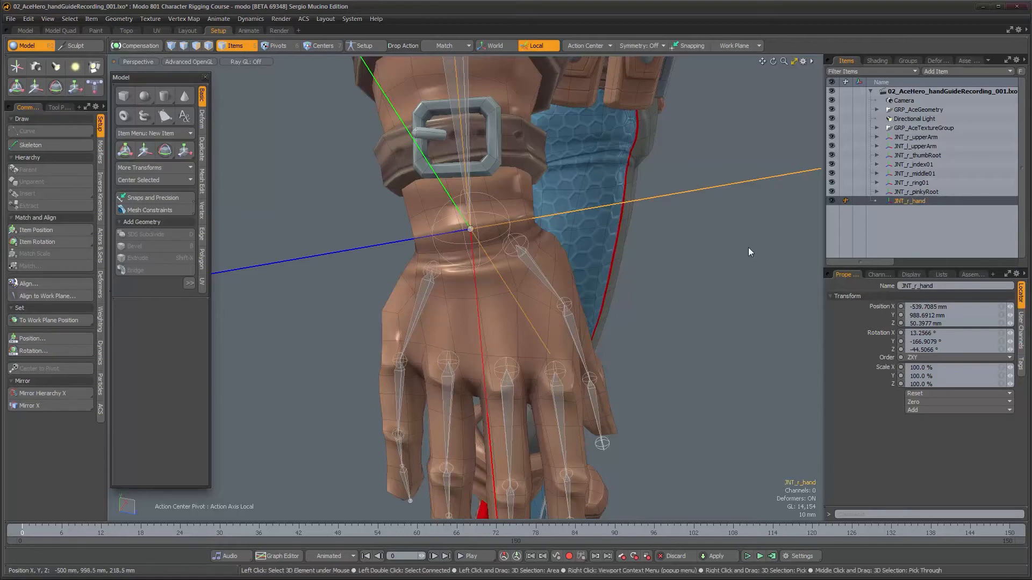
Add shape options to JNT_r_hand so it uses a Custom locator shape.
{"action": "left_click_drag", "start_coordinate": [472, 280], "coordinate": [462, 278], "text": "alt"}
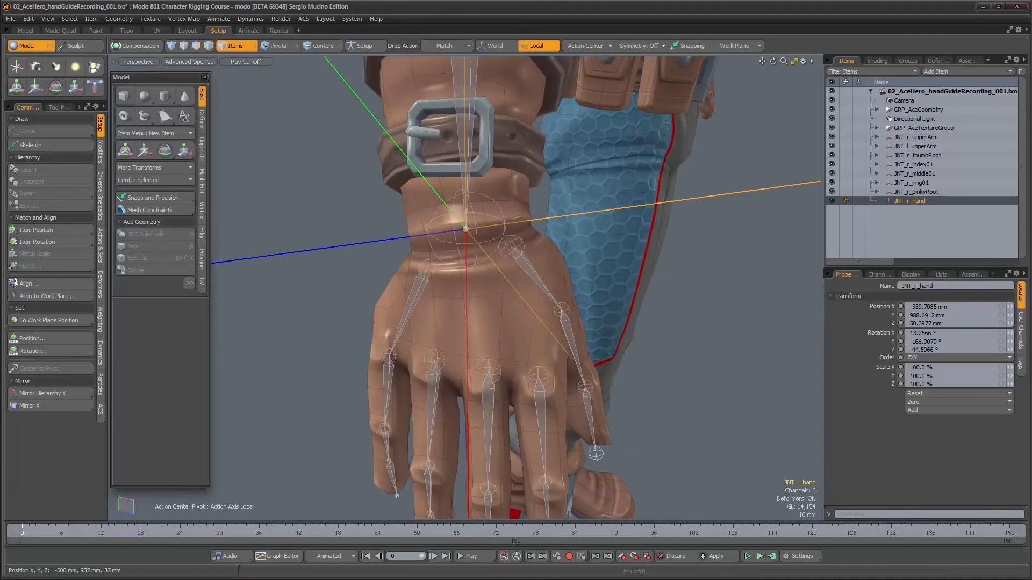
{"action": "left_click", "coordinate": [911, 276]}
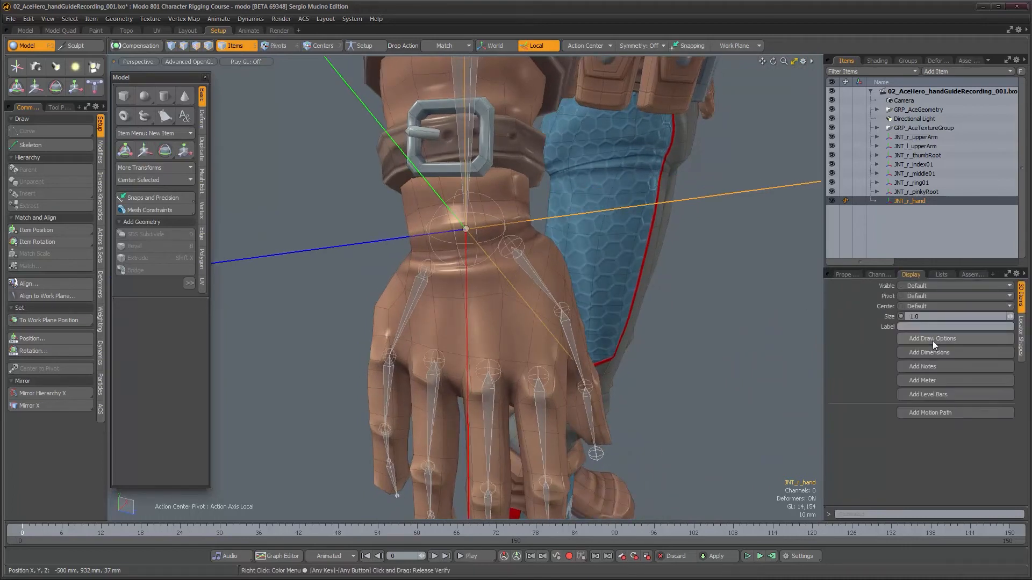
{"action": "left_click", "coordinate": [1020, 336]}
{"action": "left_click", "coordinate": [926, 299]}
{"action": "left_click", "coordinate": [928, 305]}
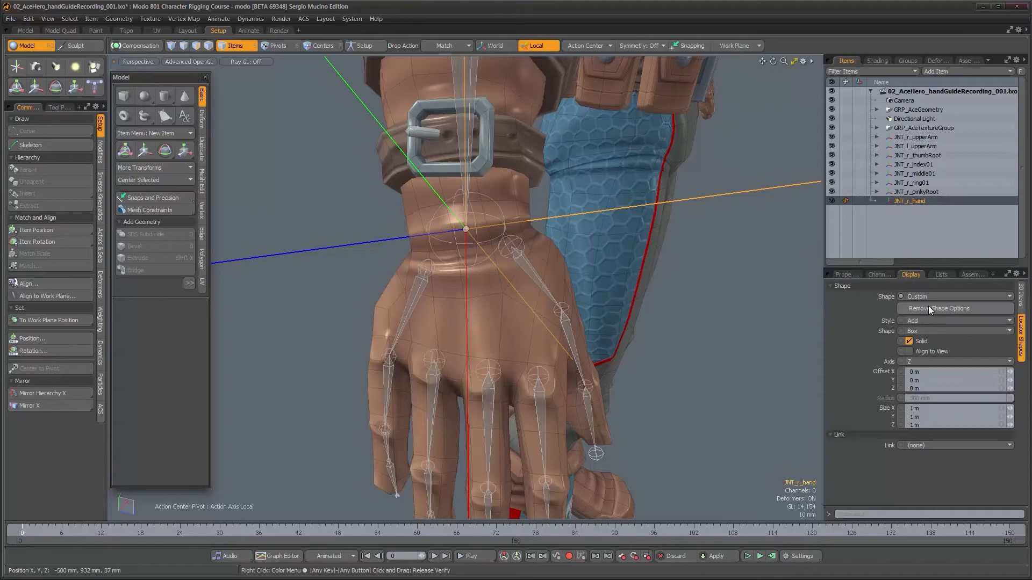
Set JNT_r_hand's shape style to Replace with a non-solid Sphere of about 10.1 mm radius.
{"action": "left_click", "coordinate": [928, 321]}
{"action": "left_click", "coordinate": [930, 330]}
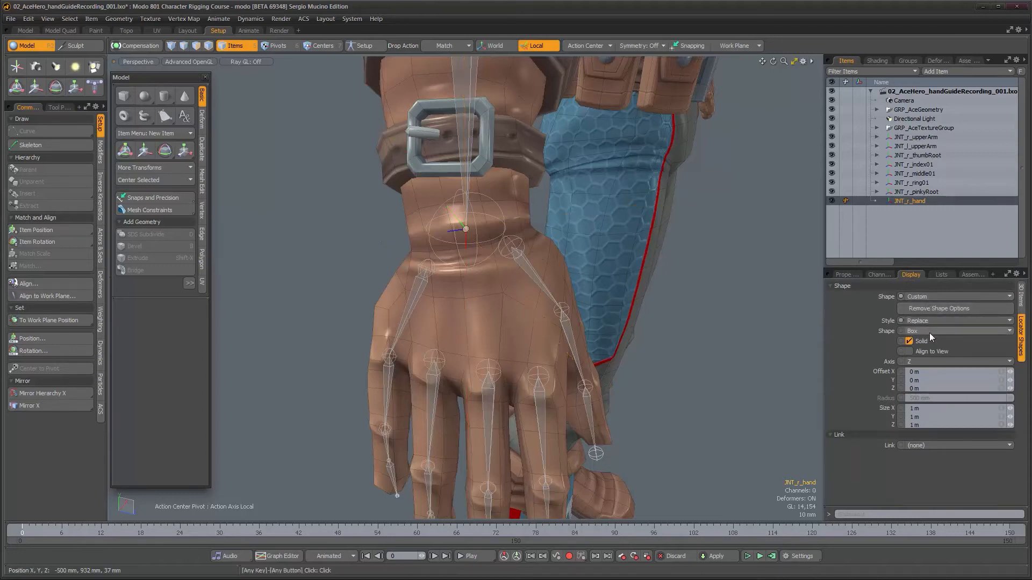
{"action": "left_click", "coordinate": [929, 332]}
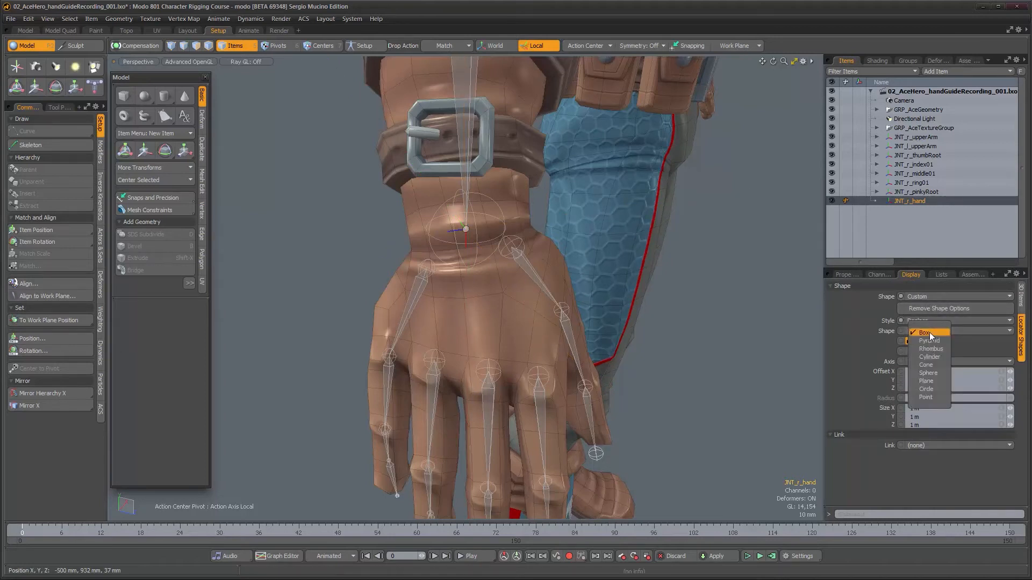
{"action": "left_click", "coordinate": [936, 372]}
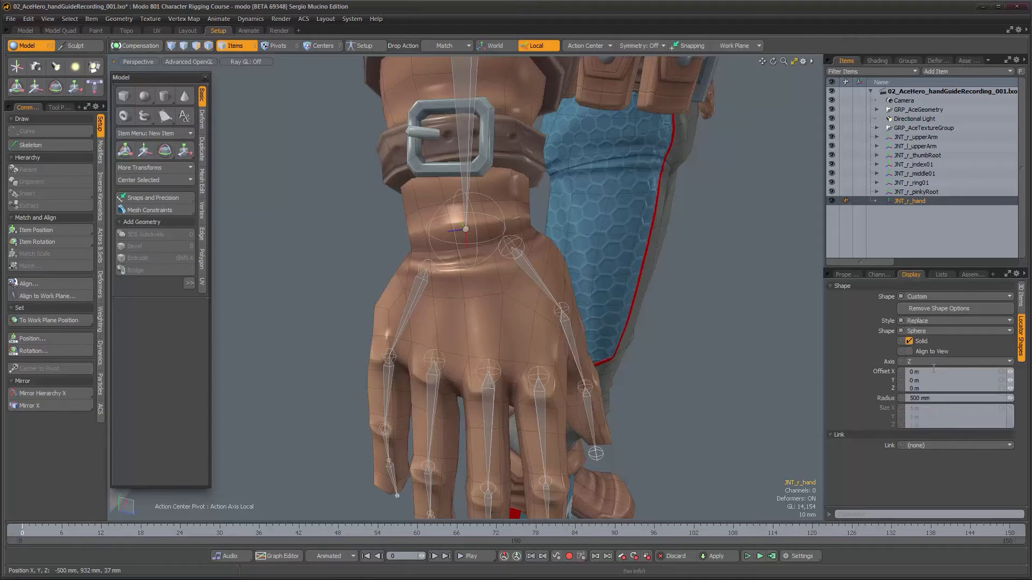
{"action": "left_click", "coordinate": [909, 341]}
{"action": "left_click_drag", "start_coordinate": [1009, 400], "coordinate": [937, 401]}
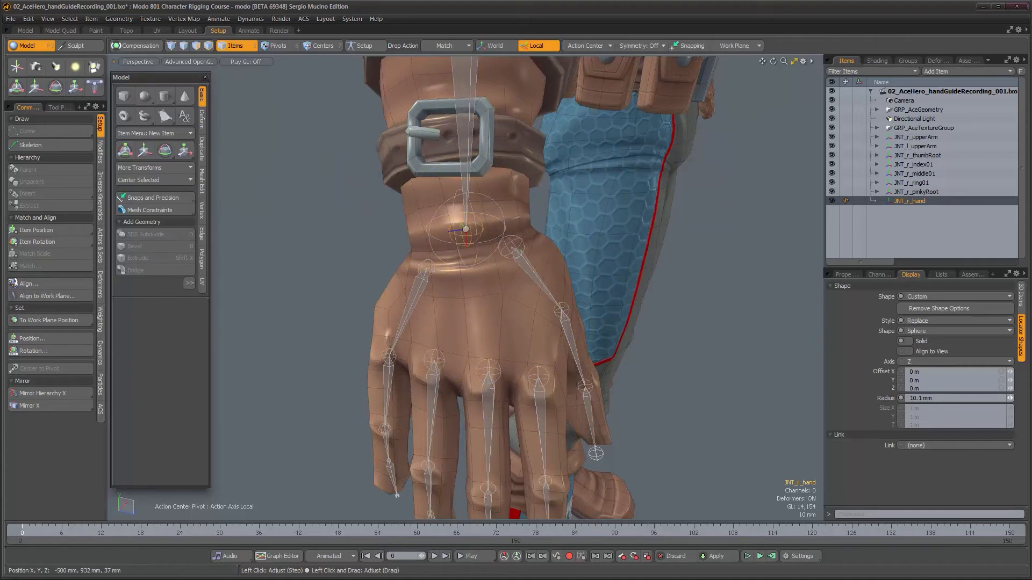
Parent the right thumb root, index, middle, ring and pinky root joints in place under JNT_r_hand with Compensation on, and expand its hierarchy.
{"action": "left_click_drag", "start_coordinate": [615, 302], "coordinate": [492, 276], "text": "alt"}
{"action": "middle_click_drag", "start_coordinate": [493, 276], "coordinate": [495, 333], "text": "alt"}
{"action": "left_click_drag", "start_coordinate": [495, 334], "coordinate": [481, 302], "text": "alt"}
{"action": "right_click_drag", "start_coordinate": [481, 302], "coordinate": [489, 300], "text": "alt"}
{"action": "left_click_drag", "start_coordinate": [490, 301], "coordinate": [530, 335], "text": "alt"}
{"action": "left_click", "coordinate": [515, 318]}
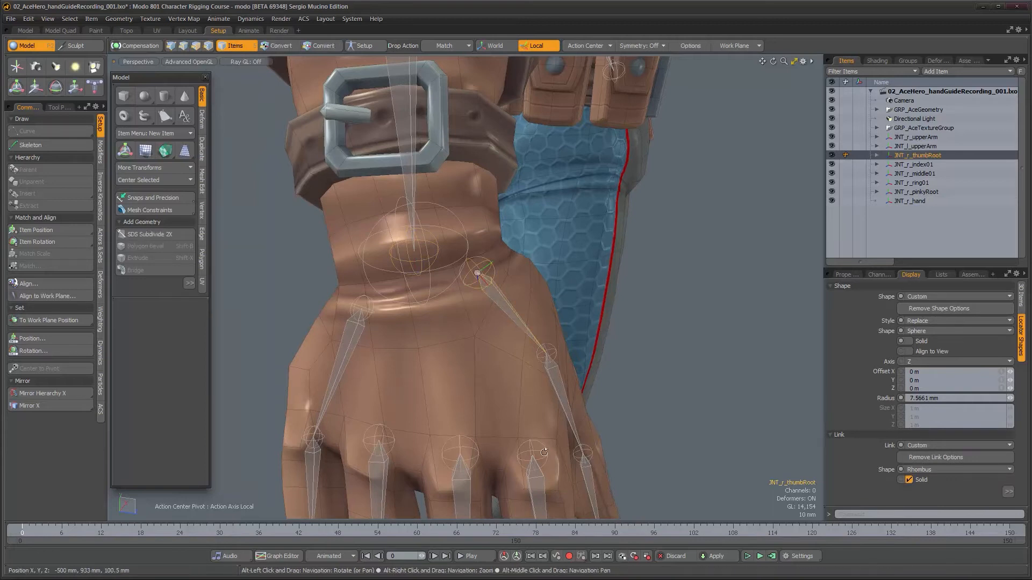
{"action": "left_click", "coordinate": [536, 475], "text": "shift"}
{"action": "left_click", "coordinate": [455, 478], "text": "shift"}
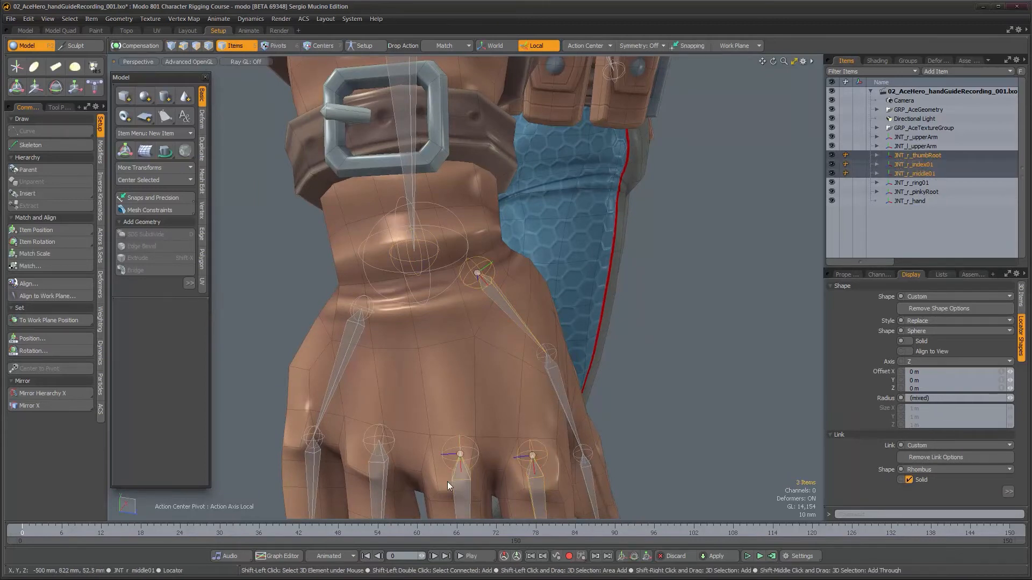
{"action": "left_click", "coordinate": [383, 471], "text": "shift"}
{"action": "left_click", "coordinate": [346, 348], "text": "shift"}
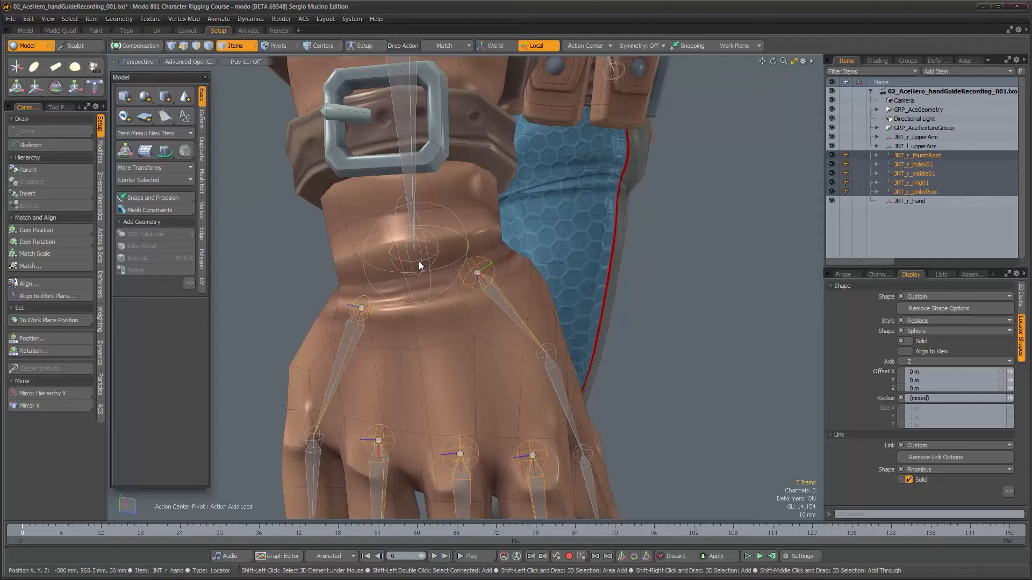
{"action": "left_click", "coordinate": [420, 264], "text": "shift"}
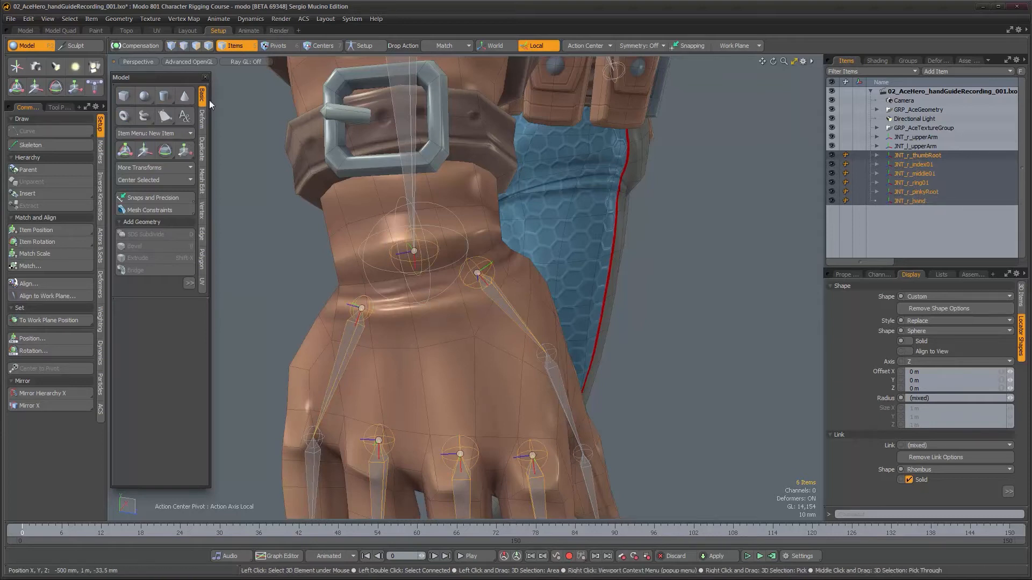
{"action": "left_click", "coordinate": [151, 47]}
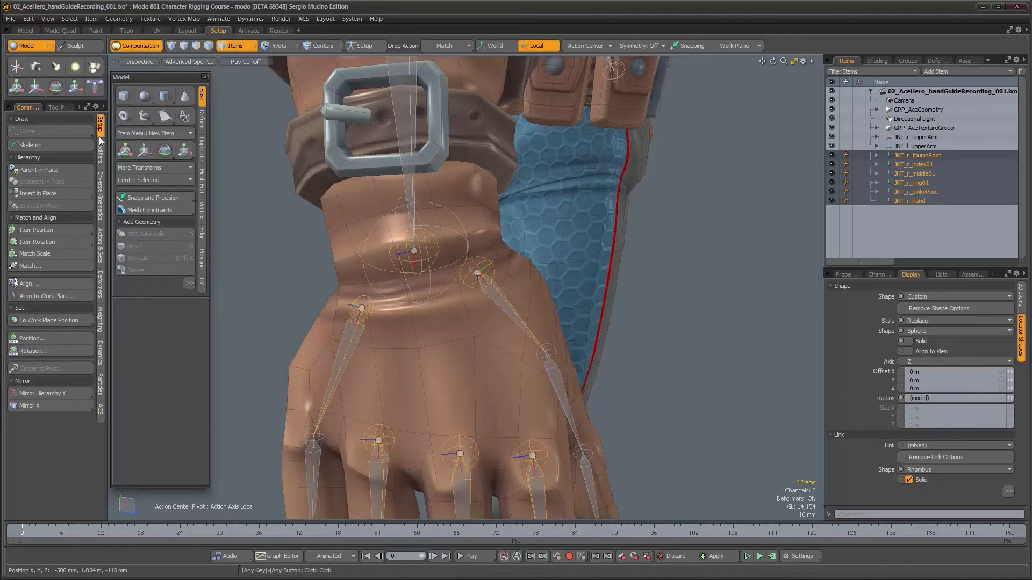
{"action": "left_click", "coordinate": [44, 170]}
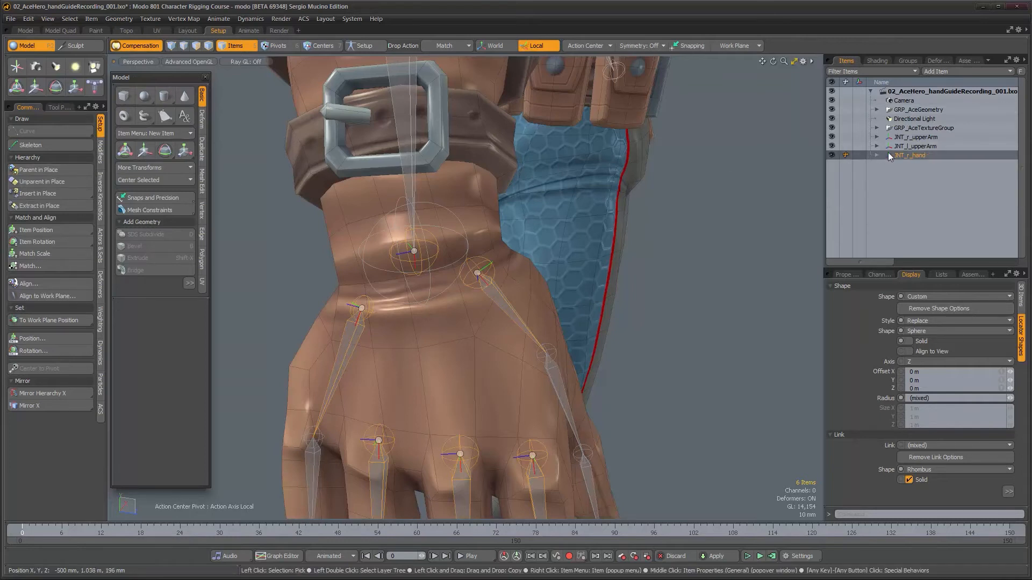
{"action": "left_click", "coordinate": [877, 155]}
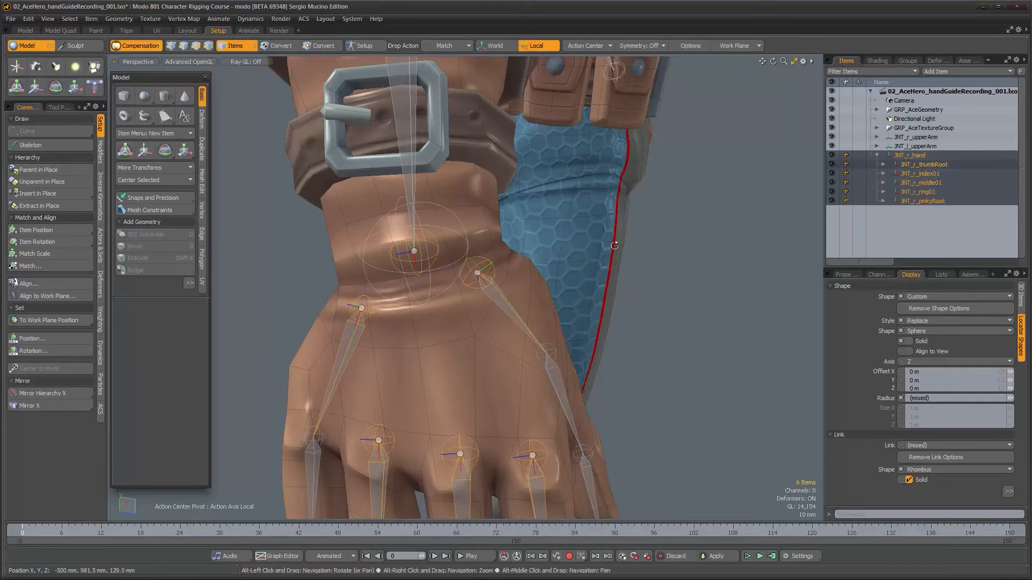
Clear the joint selection and check the parented right hand joints from the thumb side.
{"action": "scroll", "coordinate": [614, 246], "scroll_direction": "down", "scroll_amount": 6, "text": "alt"}
{"action": "left_click_drag", "start_coordinate": [614, 245], "coordinate": [505, 243], "text": "alt"}
{"action": "scroll", "coordinate": [553, 252], "scroll_direction": "up", "scroll_amount": 3, "text": "alt"}
{"action": "left_click", "coordinate": [585, 215]}
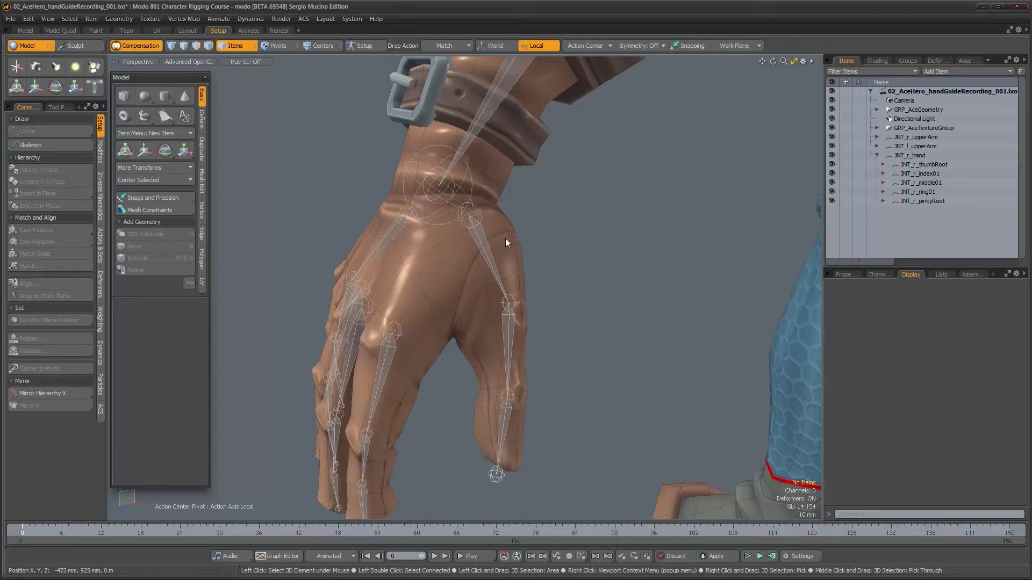
{"action": "left_click_drag", "start_coordinate": [533, 208], "coordinate": [518, 252], "text": "alt"}
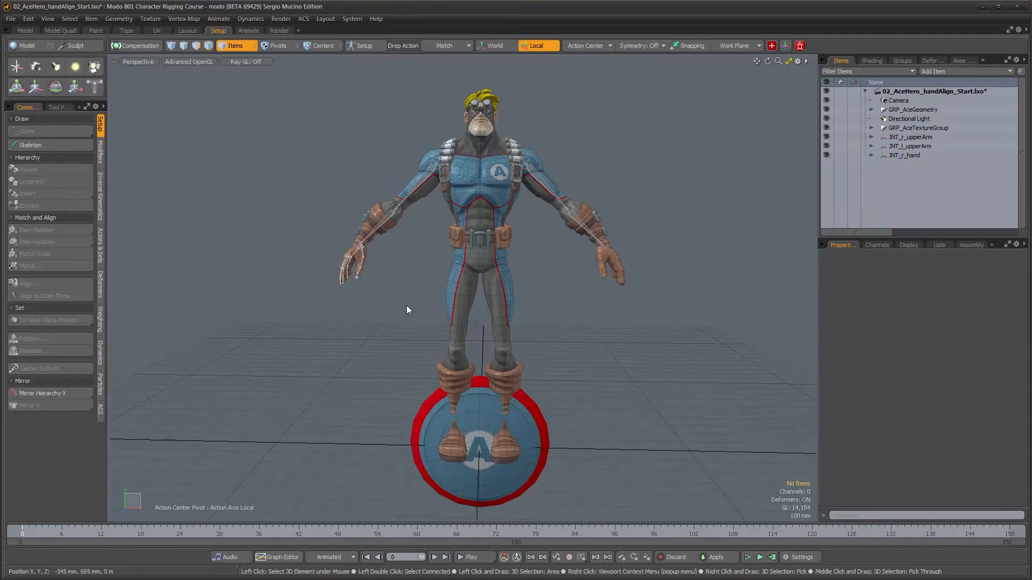
Mirror the whole JNT_r_hand hierarchy across X to the character's other hand.
{"action": "left_click_drag", "start_coordinate": [398, 291], "coordinate": [452, 285], "text": "alt"}
{"action": "right_click_drag", "start_coordinate": [378, 274], "coordinate": [440, 278], "text": "alt"}
{"action": "left_click_drag", "start_coordinate": [440, 278], "coordinate": [414, 276], "text": "alt"}
{"action": "right_click_drag", "start_coordinate": [414, 276], "coordinate": [462, 281], "text": "alt"}
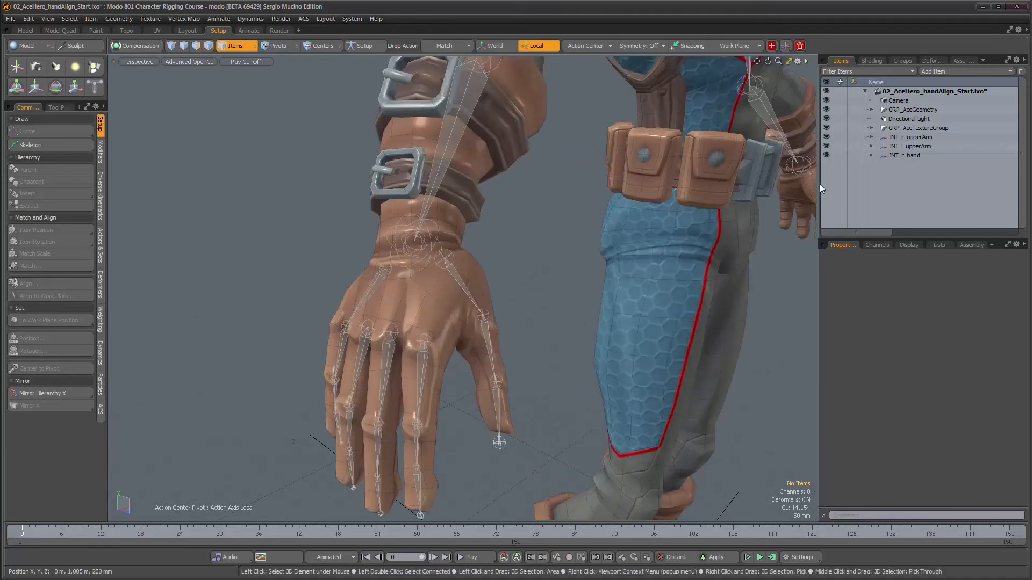
{"action": "left_click", "coordinate": [912, 162]}
{"action": "left_click_drag", "start_coordinate": [564, 311], "coordinate": [506, 333], "text": "alt"}
{"action": "middle_click_drag", "start_coordinate": [381, 306], "coordinate": [349, 304], "text": "alt"}
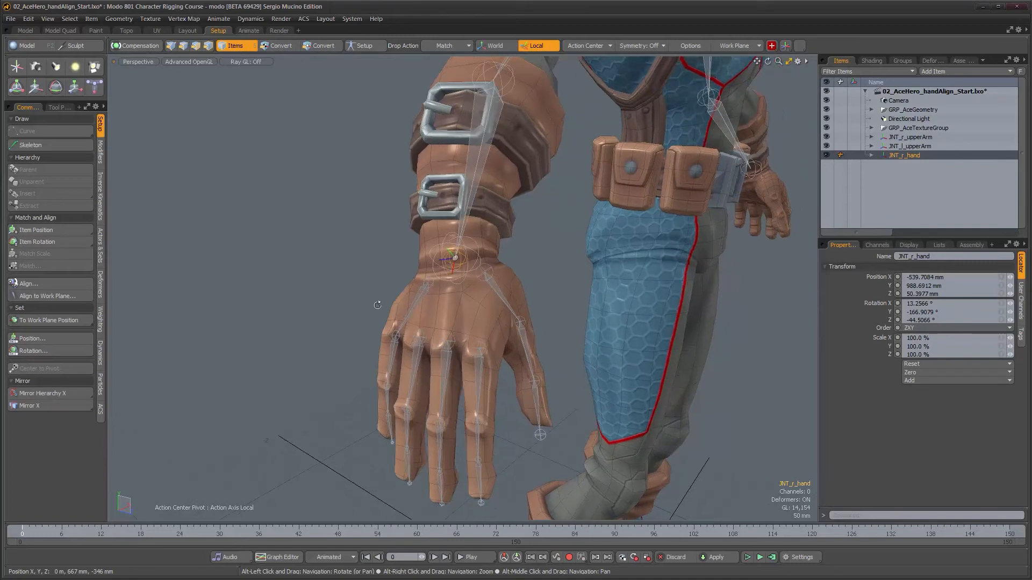
{"action": "right_click_drag", "start_coordinate": [377, 304], "coordinate": [290, 309], "text": "alt"}
{"action": "left_click_drag", "start_coordinate": [452, 312], "coordinate": [174, 385], "text": "alt"}
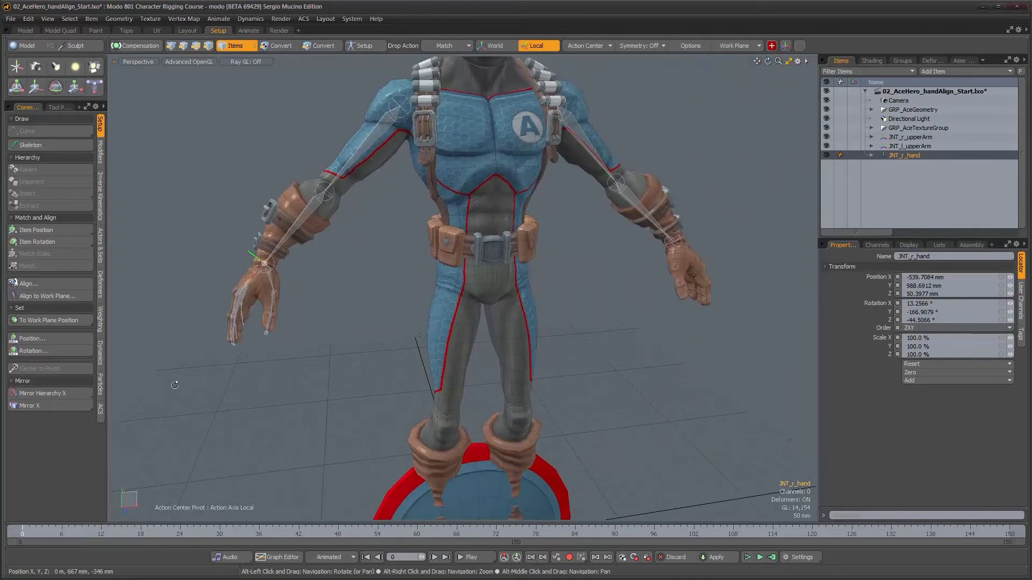
{"action": "left_click", "coordinate": [38, 394]}
Set the X scale of the mirrored joint JNT_r_hand_2 to 100%.
{"action": "left_click_drag", "start_coordinate": [655, 274], "coordinate": [610, 263], "text": "alt"}
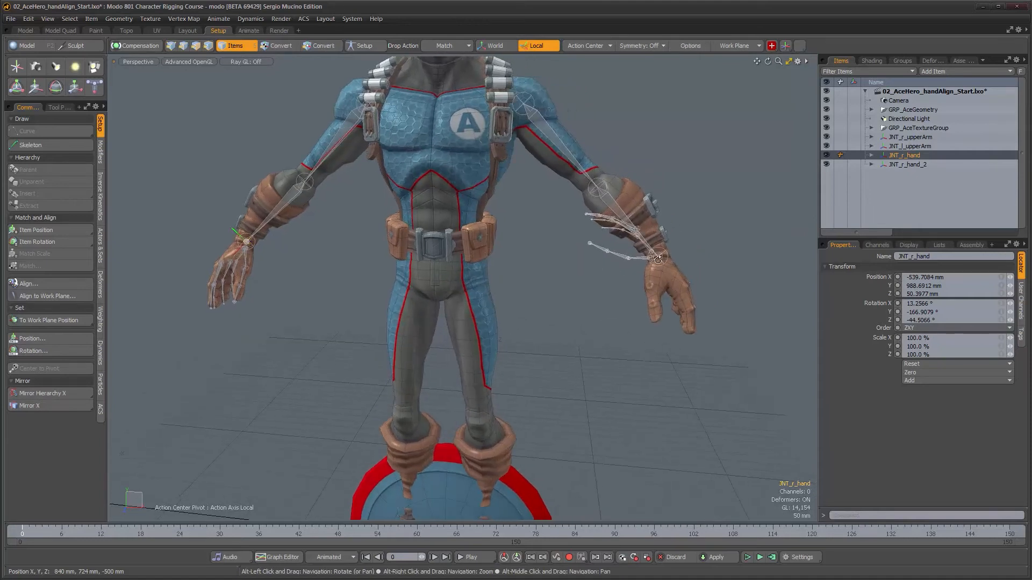
{"action": "left_click", "coordinate": [919, 168]}
{"action": "left_click_drag", "start_coordinate": [724, 315], "coordinate": [550, 307], "text": "alt"}
{"action": "right_click_drag", "start_coordinate": [574, 310], "coordinate": [590, 310], "text": "alt"}
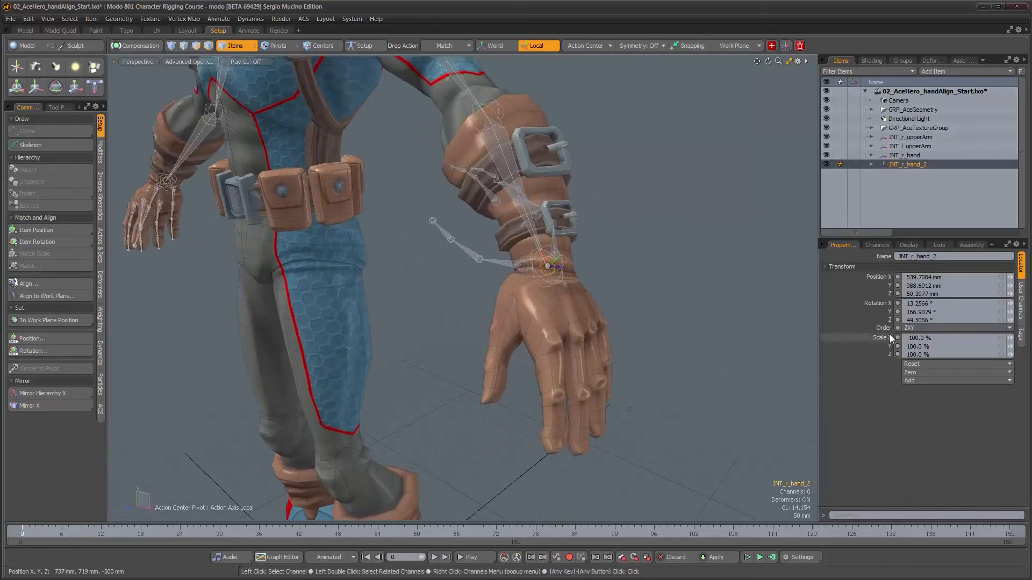
{"action": "type", "text": "100"}
{"action": "key", "text": "Return"}
Examine how the mirrored finger and thumb joints line up inside the left hand, from the front and the side.
{"action": "left_click_drag", "start_coordinate": [529, 296], "coordinate": [580, 295], "text": "alt"}
{"action": "right_click_drag", "start_coordinate": [580, 295], "coordinate": [548, 292], "text": "alt"}
{"action": "left_click_drag", "start_coordinate": [549, 292], "coordinate": [560, 316], "text": "alt"}
{"action": "middle_click_drag", "start_coordinate": [591, 269], "coordinate": [561, 332], "text": "alt"}
{"action": "left_click_drag", "start_coordinate": [579, 321], "coordinate": [547, 305], "text": "alt"}
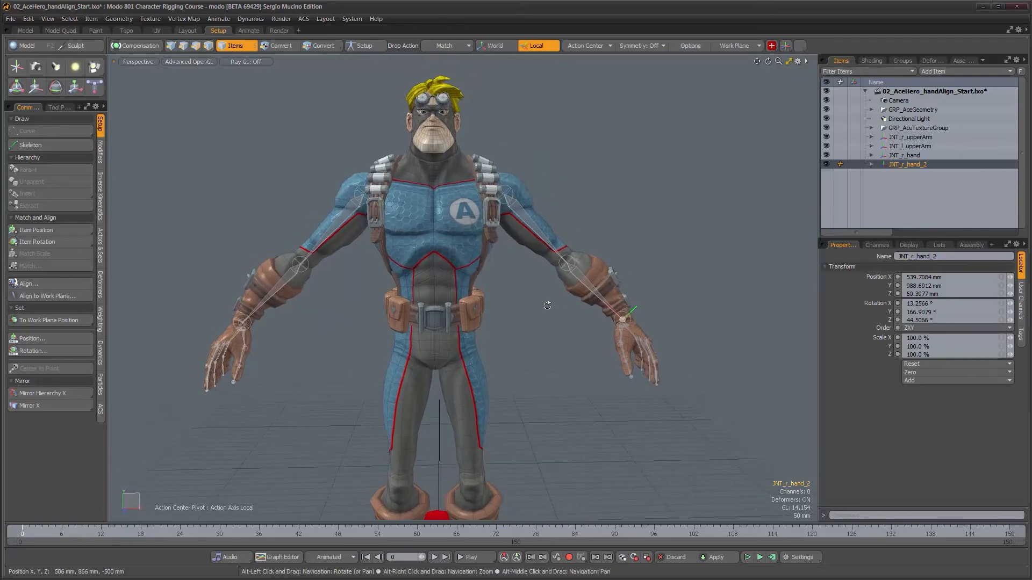
{"action": "middle_click_drag", "start_coordinate": [569, 342], "coordinate": [556, 347], "text": "alt"}
{"action": "left_click_drag", "start_coordinate": [519, 349], "coordinate": [451, 352], "text": "alt"}
{"action": "right_click_drag", "start_coordinate": [451, 352], "coordinate": [495, 354], "text": "alt"}
{"action": "middle_click_drag", "start_coordinate": [484, 365], "coordinate": [456, 318], "text": "alt"}
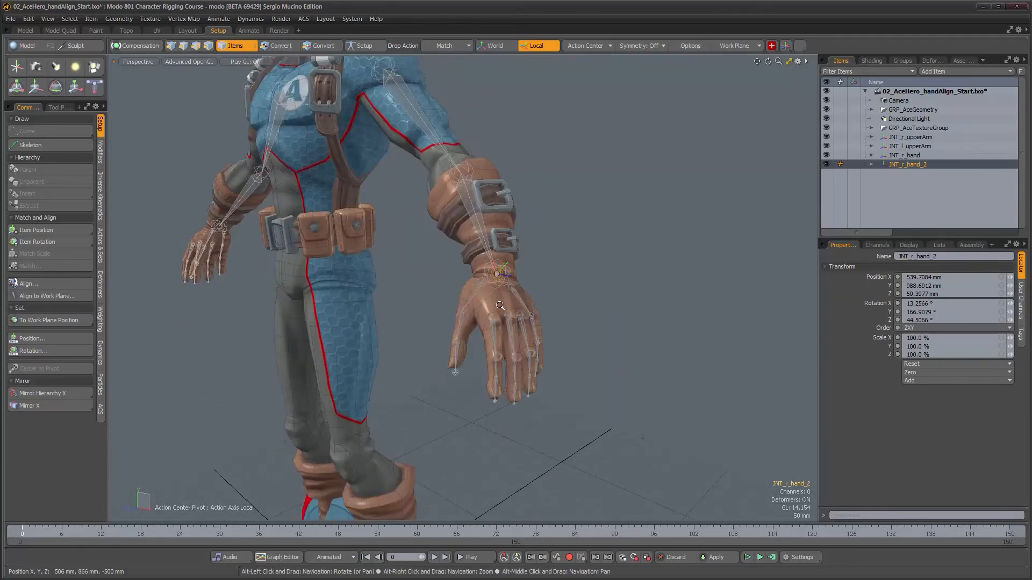
{"action": "right_click_drag", "start_coordinate": [443, 318], "coordinate": [466, 318], "text": "alt"}
{"action": "left_click_drag", "start_coordinate": [456, 339], "coordinate": [485, 346], "text": "alt"}
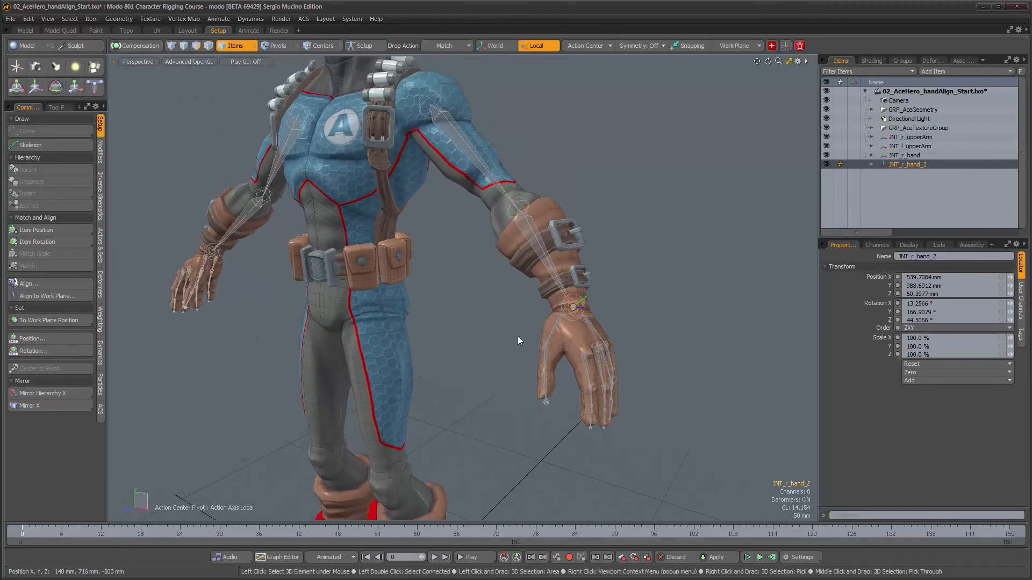
{"action": "left_click_drag", "start_coordinate": [636, 341], "coordinate": [539, 285], "text": "alt"}
{"action": "right_click_drag", "start_coordinate": [539, 285], "coordinate": [573, 295], "text": "alt"}
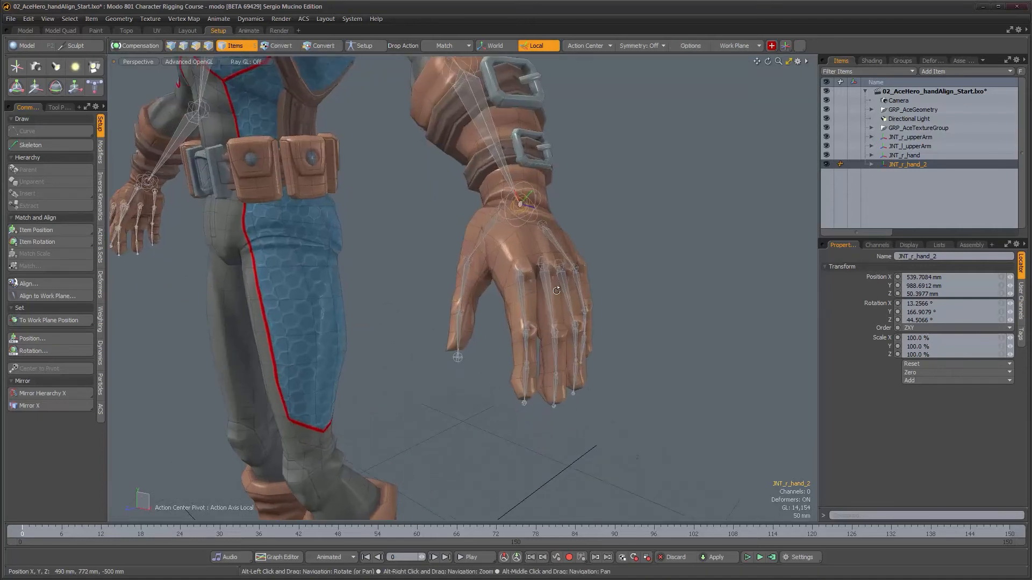
{"action": "left_click_drag", "start_coordinate": [573, 294], "coordinate": [548, 300], "text": "alt"}
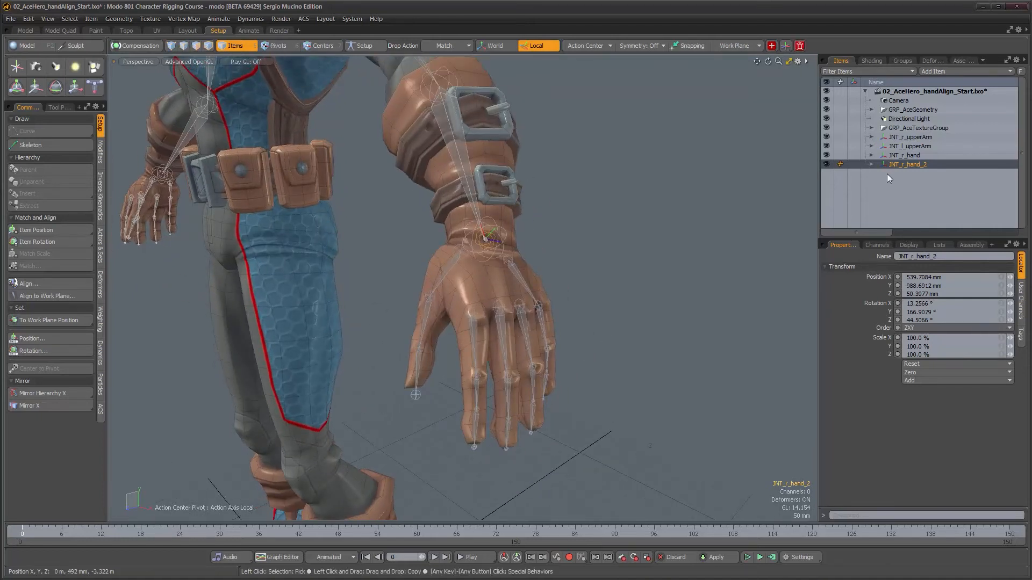
Expand the full JNT_r_hand_2 hierarchy and review its joint names and transform channels.
{"action": "left_click", "coordinate": [871, 164], "text": "shift"}
{"action": "mouse_move", "coordinate": [1021, 156]}
{"action": "left_mouse_down"}
{"action": "mouse_move", "coordinate": [1022, 189]}
{"action": "mouse_move", "coordinate": [1023, 132]}
{"action": "mouse_move", "coordinate": [1025, 160]}
{"action": "left_mouse_up"}
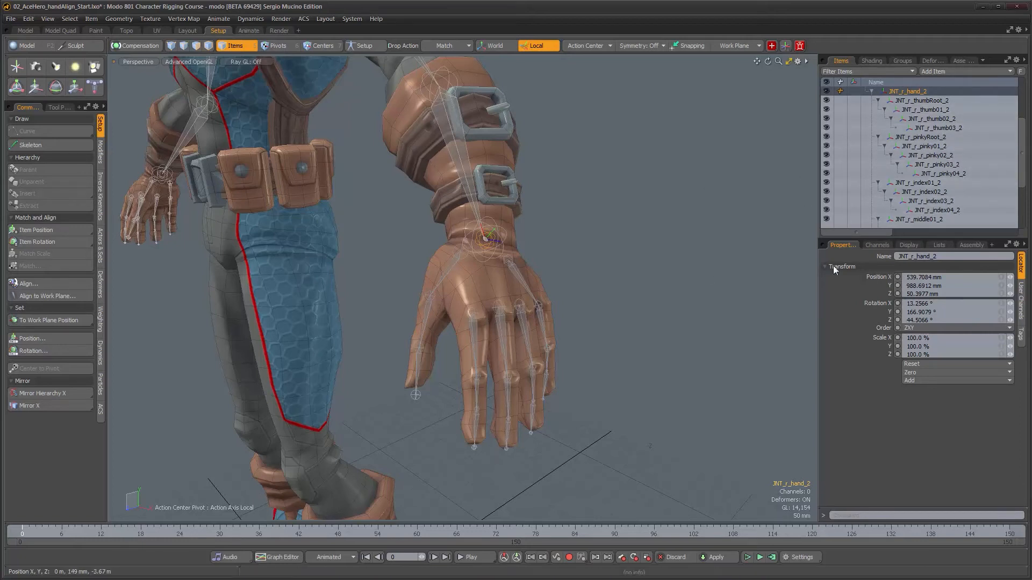
{"action": "left_click", "coordinate": [876, 245]}
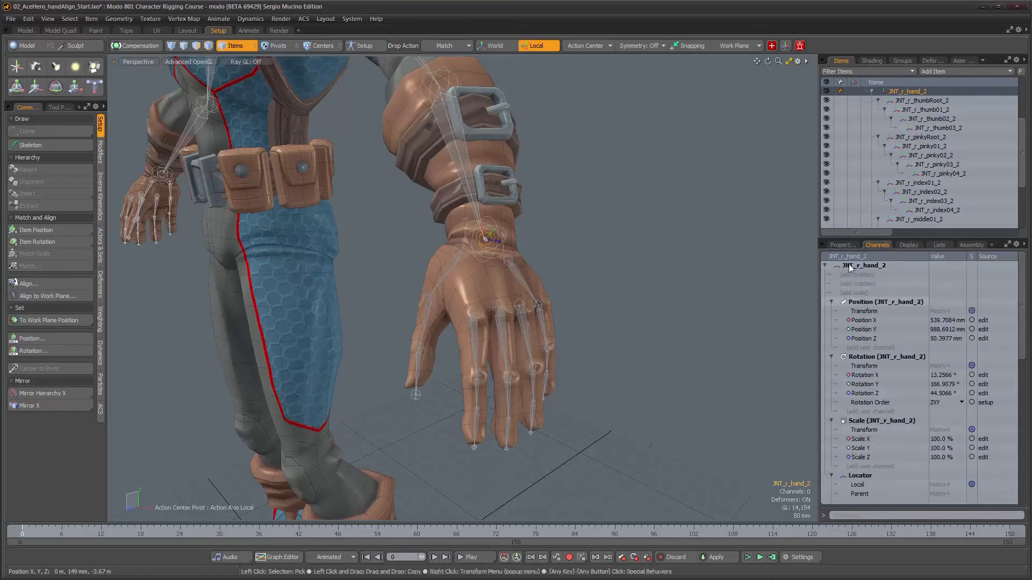
{"action": "left_click", "coordinate": [843, 244]}
{"action": "left_click_drag", "start_coordinate": [545, 276], "coordinate": [584, 269], "text": "alt"}
{"action": "left_click_drag", "start_coordinate": [523, 297], "coordinate": [374, 265], "text": "alt"}
{"action": "left_click_drag", "start_coordinate": [475, 288], "coordinate": [489, 292], "text": "alt"}
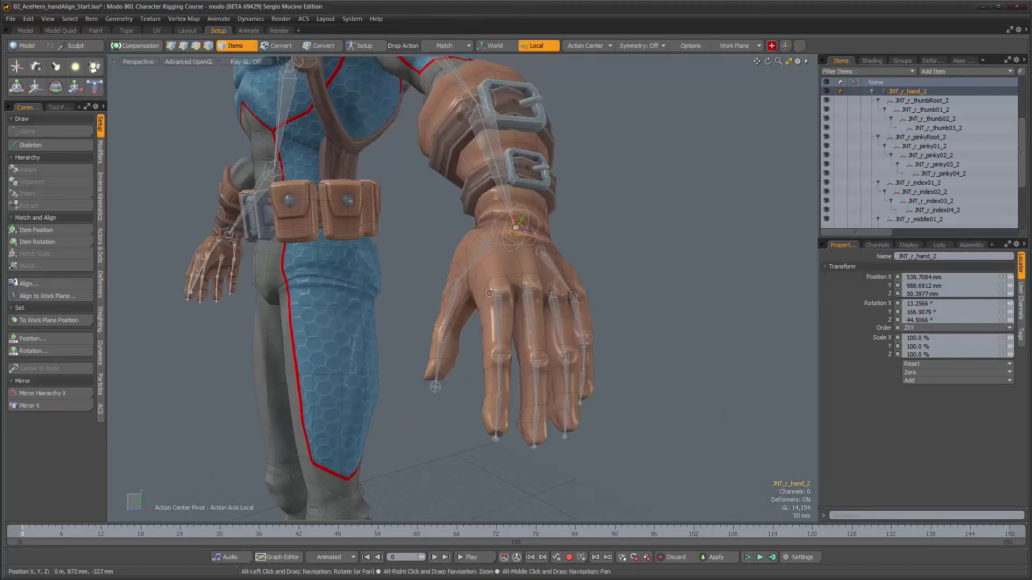
Inspect the arm and hand joints on both sides of the full character.
{"action": "key", "text": "a"}
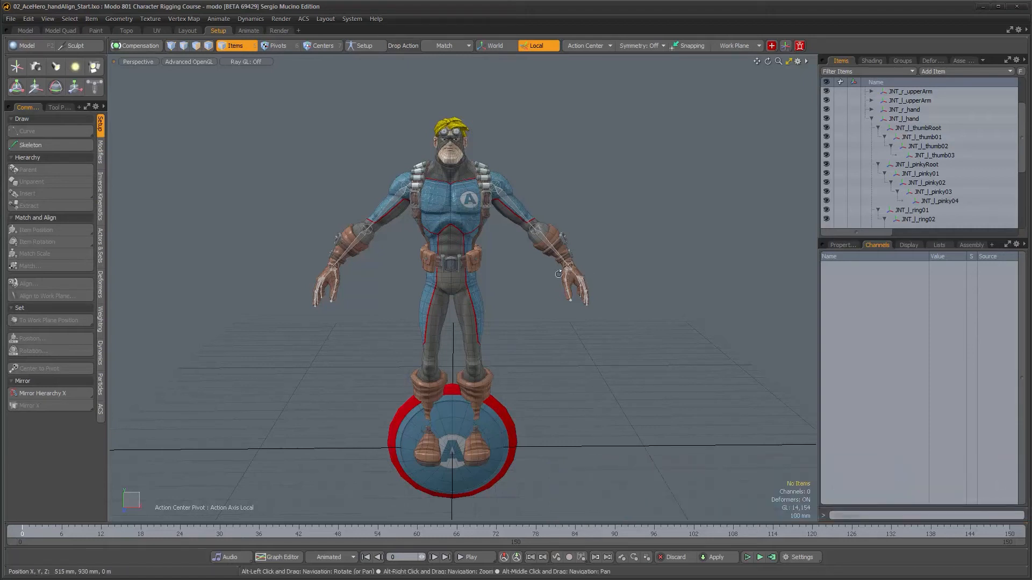
{"action": "left_click_drag", "start_coordinate": [556, 276], "coordinate": [526, 299], "text": "alt"}
{"action": "middle_click_drag", "start_coordinate": [526, 299], "coordinate": [508, 315], "text": "alt"}
{"action": "right_click_drag", "start_coordinate": [463, 289], "coordinate": [488, 294], "text": "alt"}
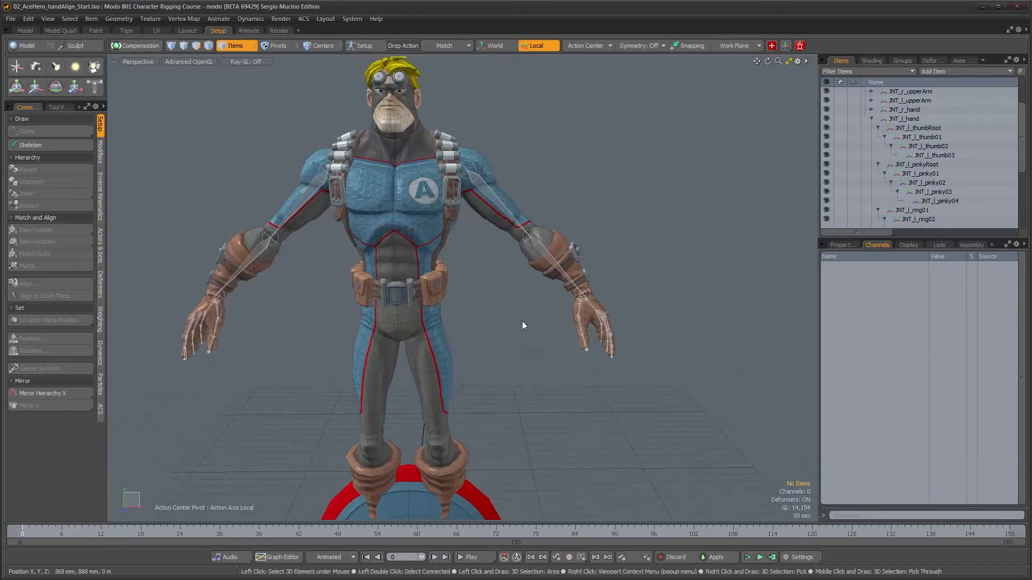
{"action": "middle_click_drag", "start_coordinate": [415, 314], "coordinate": [443, 314], "text": "alt"}
{"action": "left_click_drag", "start_coordinate": [456, 314], "coordinate": [419, 297], "text": "alt"}
{"action": "right_click_drag", "start_coordinate": [328, 315], "coordinate": [363, 317], "text": "alt"}
{"action": "left_click_drag", "start_coordinate": [364, 318], "coordinate": [396, 294], "text": "alt"}
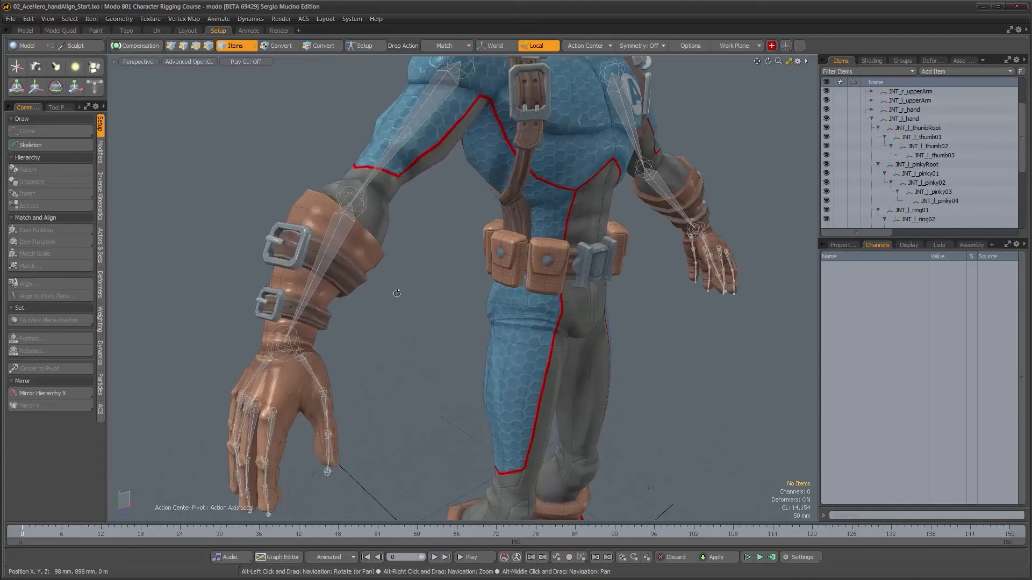
Collapse the JNT_l_hand hierarchy, select JNT_r_hand and JNT_l_hand together, and activate the Rotate tool.
{"action": "left_click", "coordinate": [872, 119]}
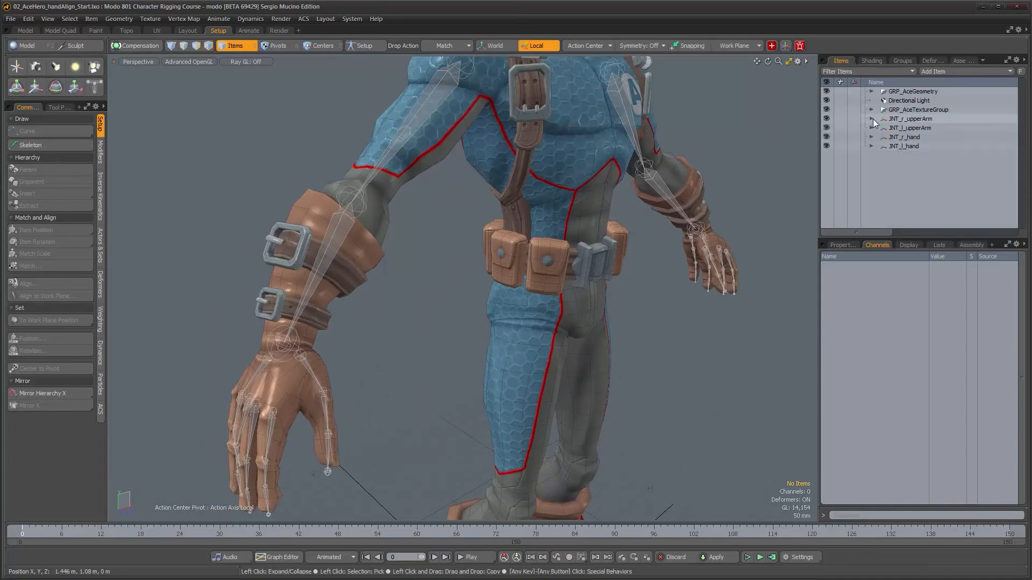
{"action": "left_click", "coordinate": [907, 155]}
{"action": "left_click_drag", "start_coordinate": [301, 387], "coordinate": [533, 372], "text": "alt"}
{"action": "left_click", "coordinate": [907, 164], "text": "shift"}
{"action": "right_click_drag", "start_coordinate": [601, 391], "coordinate": [584, 389], "text": "alt"}
{"action": "key", "text": "e"}
{"action": "right_click_drag", "start_coordinate": [483, 384], "coordinate": [598, 337], "text": "alt"}
Test-rotate both hand joints together about different axes and undo each rotation.
{"action": "left_click_drag", "start_coordinate": [601, 334], "coordinate": [637, 357]}
{"action": "left_click_drag", "start_coordinate": [619, 311], "coordinate": [646, 365], "text": "alt"}
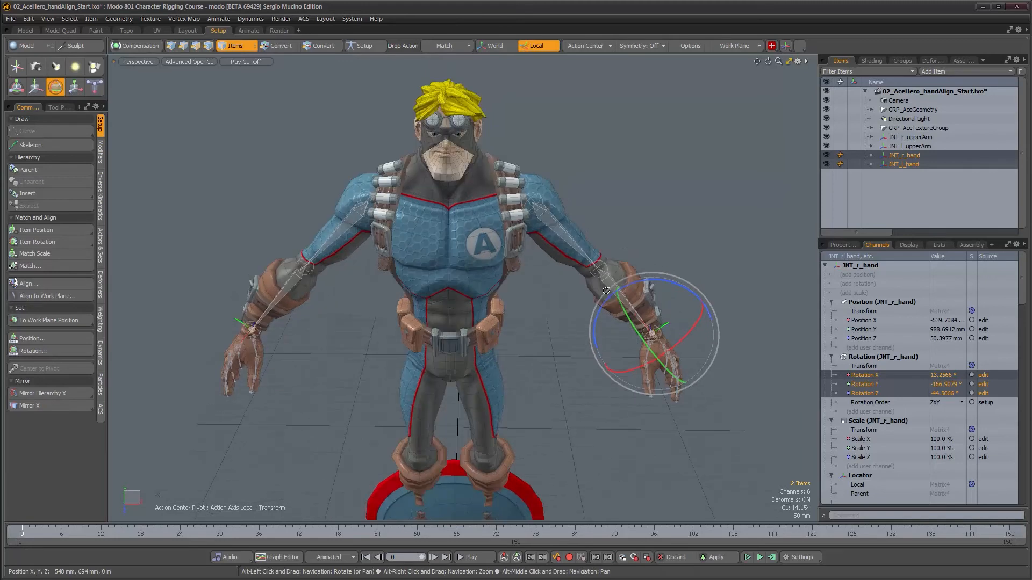
{"action": "left_click_drag", "start_coordinate": [557, 318], "coordinate": [557, 369]}
{"action": "key", "text": "ctrl+z"}
{"action": "left_click_drag", "start_coordinate": [636, 376], "coordinate": [636, 399]}
{"action": "key", "text": "ctrl+z"}
Examine the rotation axes of the left hand joint and compare both hands from the front.
{"action": "right_click_drag", "start_coordinate": [636, 398], "coordinate": [618, 395], "text": "alt"}
{"action": "left_click_drag", "start_coordinate": [617, 396], "coordinate": [601, 444], "text": "alt"}
{"action": "middle_click_drag", "start_coordinate": [602, 443], "coordinate": [549, 323], "text": "alt"}
{"action": "right_click_drag", "start_coordinate": [549, 323], "coordinate": [489, 290], "text": "alt"}
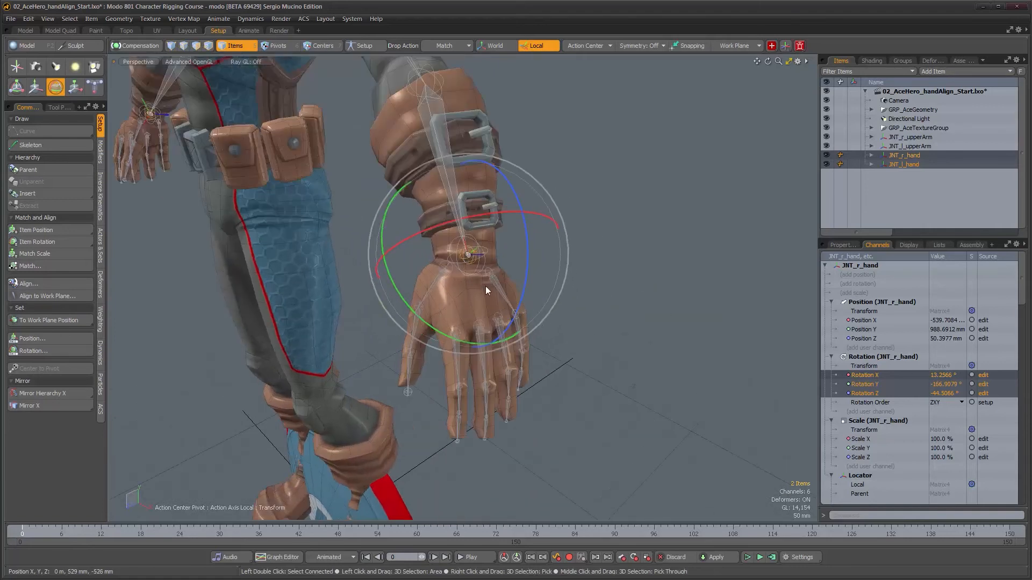
{"action": "left_click_drag", "start_coordinate": [486, 290], "coordinate": [540, 342], "text": "alt"}
{"action": "scroll", "coordinate": [541, 342], "scroll_direction": "up", "scroll_amount": 3}
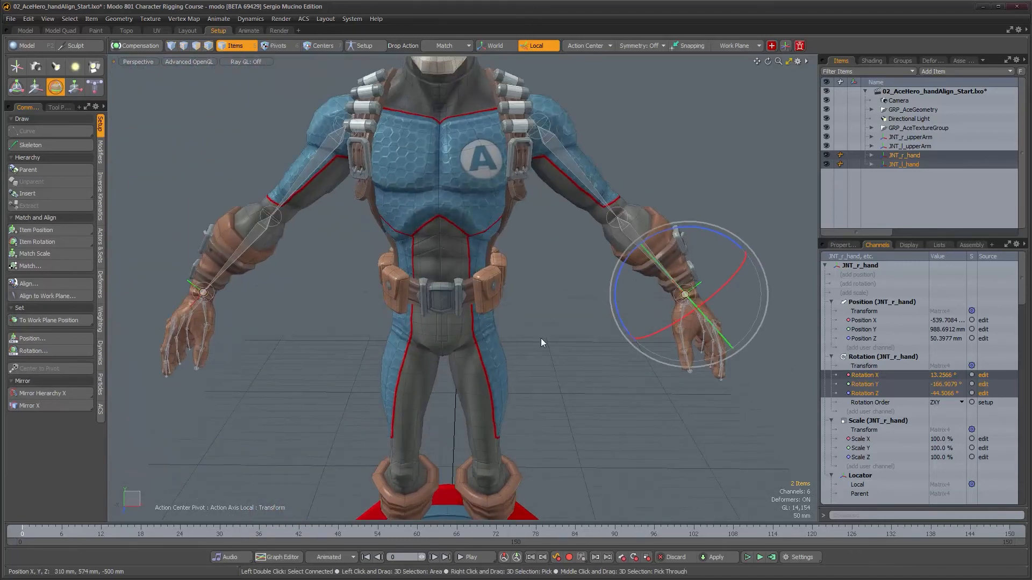
{"action": "left_click_drag", "start_coordinate": [540, 325], "coordinate": [546, 329], "text": "alt"}
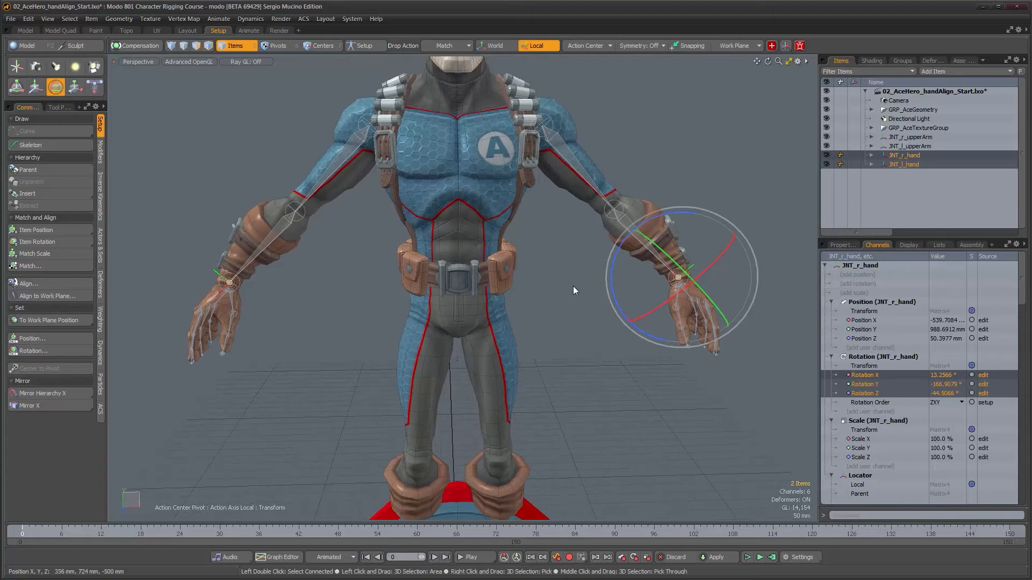
Examine closely where the right hand joint meets the end of the forearm joint at the wrist.
{"action": "left_click_drag", "start_coordinate": [573, 286], "coordinate": [463, 301], "text": "alt"}
{"action": "right_click_drag", "start_coordinate": [463, 301], "coordinate": [489, 312], "text": "alt"}
{"action": "middle_click_drag", "start_coordinate": [408, 355], "coordinate": [435, 287], "text": "alt"}
{"action": "right_click_drag", "start_coordinate": [436, 287], "coordinate": [454, 287], "text": "alt"}
{"action": "left_click_drag", "start_coordinate": [454, 287], "coordinate": [483, 285], "text": "alt"}
{"action": "middle_click_drag", "start_coordinate": [301, 285], "coordinate": [672, 280], "text": "alt"}
{"action": "left_click_drag", "start_coordinate": [333, 263], "coordinate": [429, 259], "text": "alt"}
{"action": "mouse_move", "coordinate": [430, 259]}
{"action": "right_mouse_down", "text": "alt"}
{"action": "mouse_move", "coordinate": [463, 264]}
{"action": "mouse_move", "coordinate": [420, 256]}
{"action": "right_mouse_up", "text": "alt"}
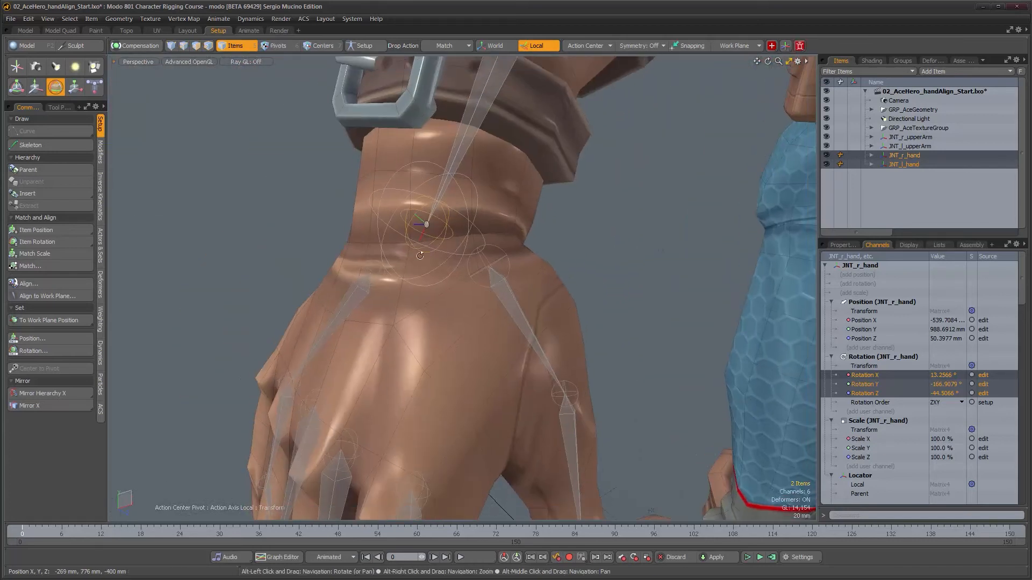
Examine the right hand joint, wrist and finger bones from several angles.
{"action": "left_click_drag", "start_coordinate": [420, 256], "coordinate": [371, 330], "text": "alt"}
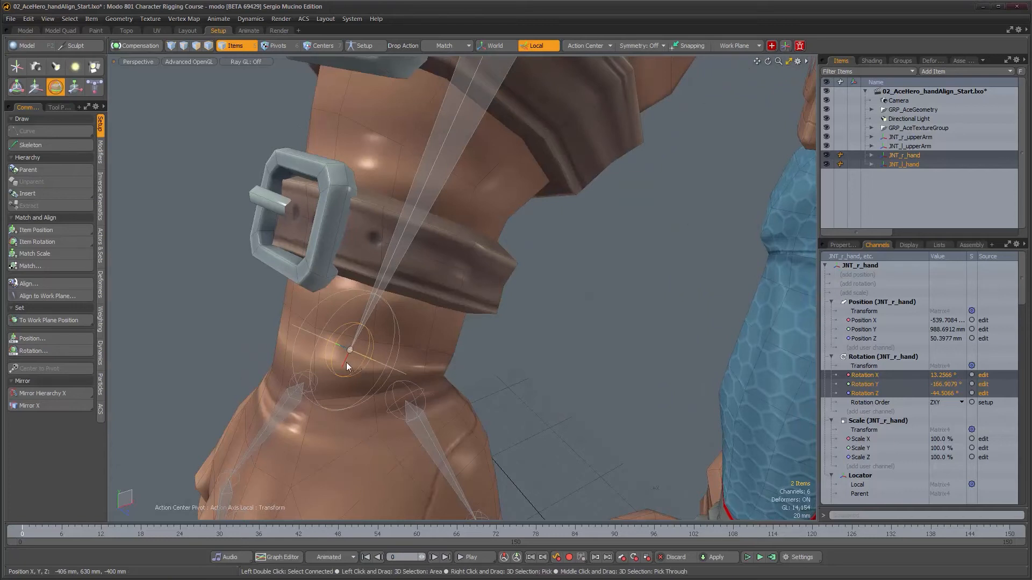
{"action": "left_click_drag", "start_coordinate": [374, 420], "coordinate": [490, 376], "text": "alt"}
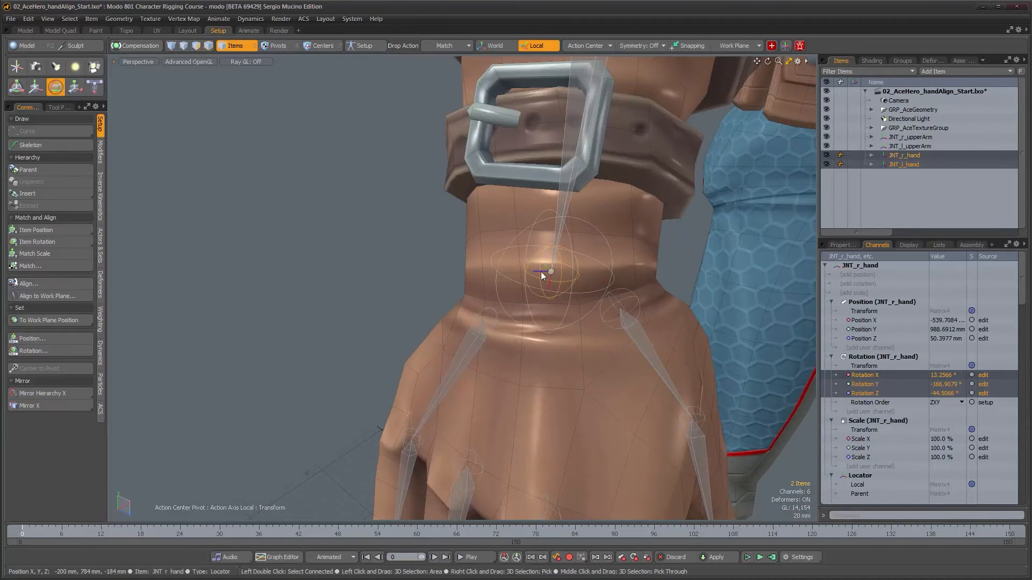
{"action": "left_click_drag", "start_coordinate": [546, 276], "coordinate": [553, 314], "text": "alt"}
{"action": "middle_click_drag", "start_coordinate": [553, 314], "coordinate": [547, 408], "text": "alt"}
{"action": "left_click_drag", "start_coordinate": [546, 407], "coordinate": [507, 375], "text": "alt"}
{"action": "left_click_drag", "start_coordinate": [412, 361], "coordinate": [361, 370], "text": "alt"}
{"action": "scroll", "coordinate": [442, 372], "scroll_direction": "down", "scroll_amount": 5}
{"action": "left_click_drag", "start_coordinate": [442, 372], "coordinate": [395, 303], "text": "alt"}
{"action": "left_click_drag", "start_coordinate": [386, 268], "coordinate": [378, 269], "text": "alt"}
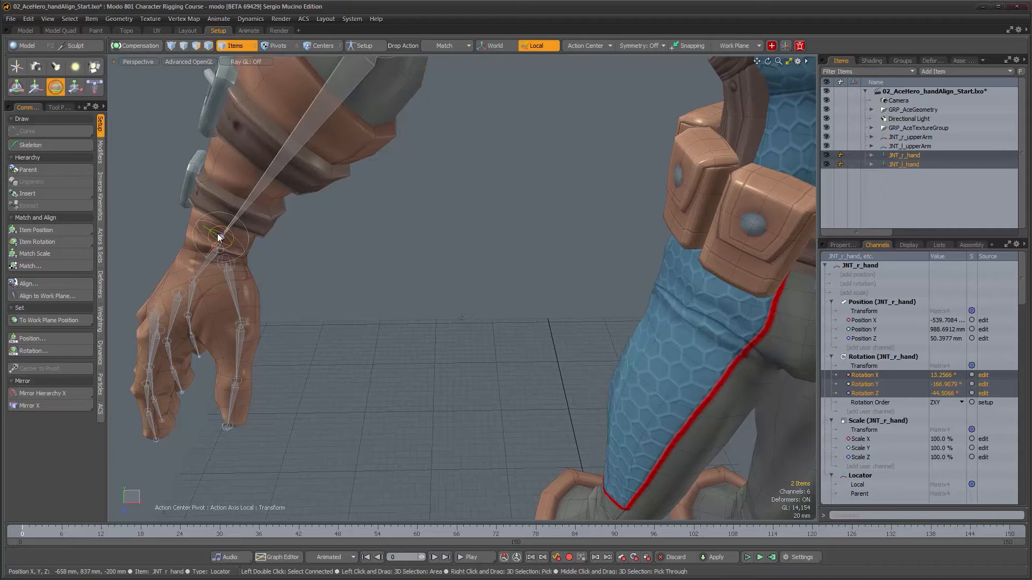
{"action": "left_click_drag", "start_coordinate": [505, 372], "coordinate": [485, 354], "text": "alt"}
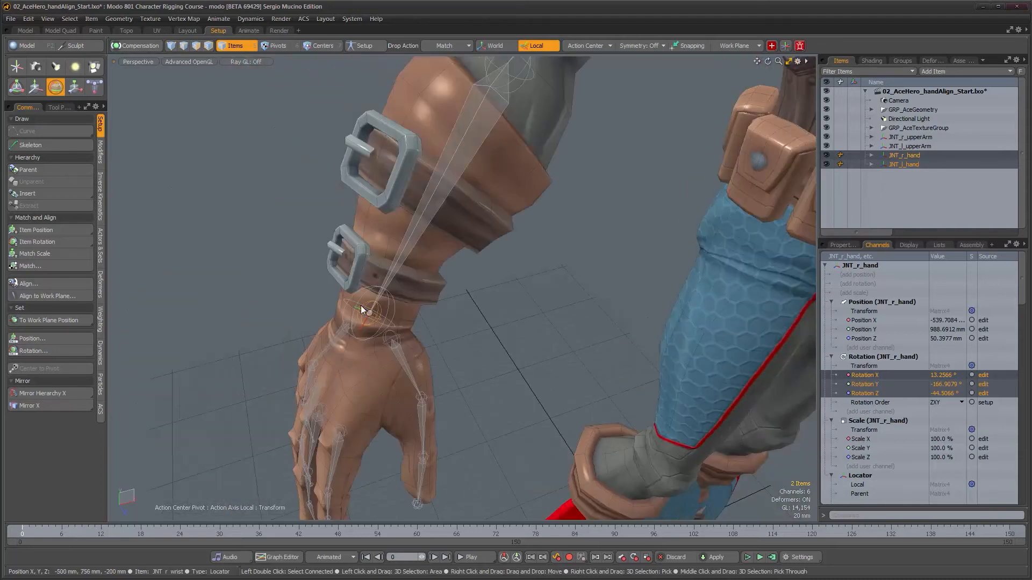
Examine the left arm and the back of the left hand up close, and drop the Rotate tool.
{"action": "right_click_drag", "start_coordinate": [372, 315], "coordinate": [409, 322], "text": "alt"}
{"action": "left_click_drag", "start_coordinate": [409, 322], "coordinate": [560, 342], "text": "alt"}
{"action": "right_click_drag", "start_coordinate": [559, 342], "coordinate": [602, 338], "text": "alt"}
{"action": "middle_click_drag", "start_coordinate": [601, 338], "coordinate": [371, 365], "text": "alt"}
{"action": "left_click_drag", "start_coordinate": [370, 365], "coordinate": [403, 376], "text": "alt"}
{"action": "right_click_drag", "start_coordinate": [403, 377], "coordinate": [468, 366], "text": "alt"}
{"action": "left_click_drag", "start_coordinate": [469, 363], "coordinate": [503, 362], "text": "alt"}
{"action": "right_click_drag", "start_coordinate": [503, 361], "coordinate": [455, 360], "text": "alt"}
{"action": "middle_click_drag", "start_coordinate": [498, 336], "coordinate": [557, 294], "text": "alt"}
{"action": "right_click_drag", "start_coordinate": [519, 396], "coordinate": [508, 392], "text": "alt"}
{"action": "left_click_drag", "start_coordinate": [508, 391], "coordinate": [517, 380], "text": "alt"}
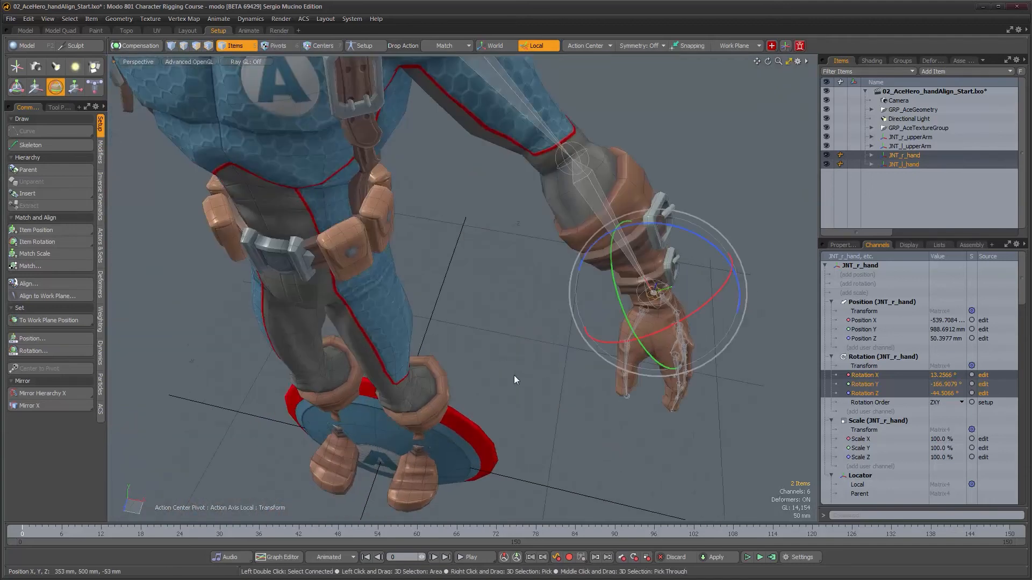
{"action": "key", "text": "space"}
{"action": "left_click_drag", "start_coordinate": [593, 410], "coordinate": [500, 388], "text": "alt"}
{"action": "right_click_drag", "start_coordinate": [500, 388], "coordinate": [547, 388], "text": "alt"}
{"action": "left_click_drag", "start_coordinate": [547, 388], "coordinate": [563, 387], "text": "alt"}
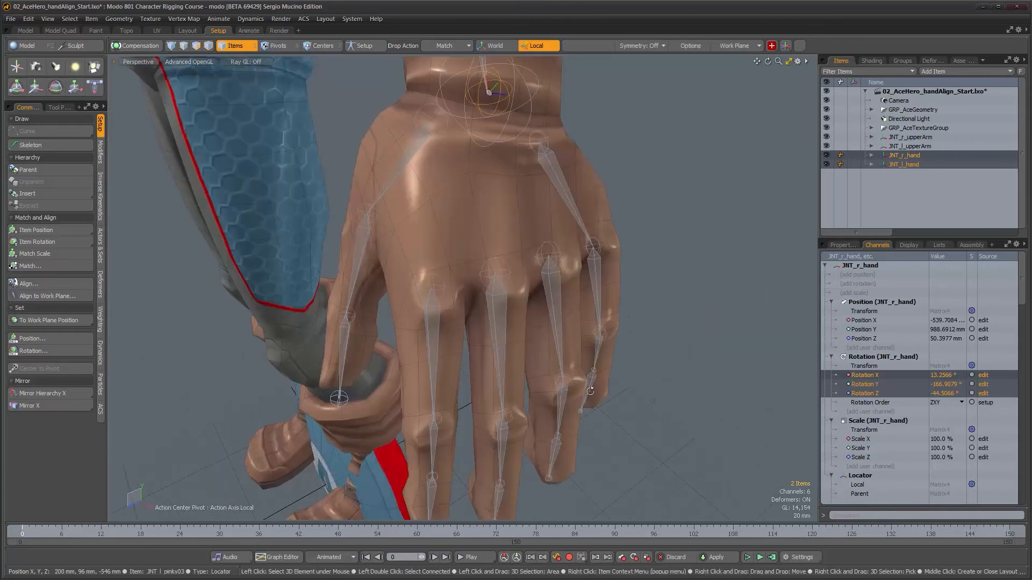
{"action": "scroll", "coordinate": [582, 391], "scroll_direction": "down", "scroll_amount": 2}
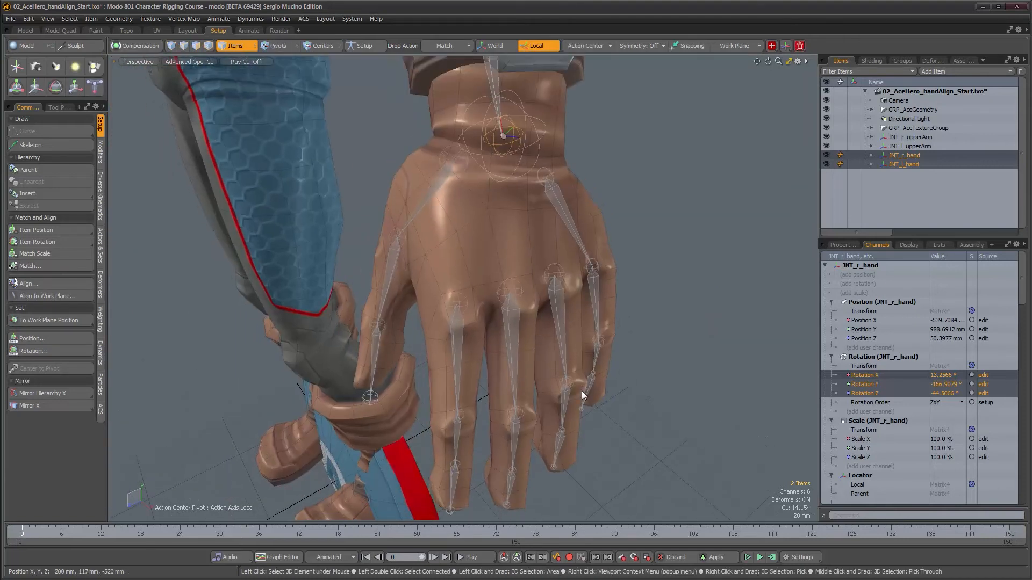
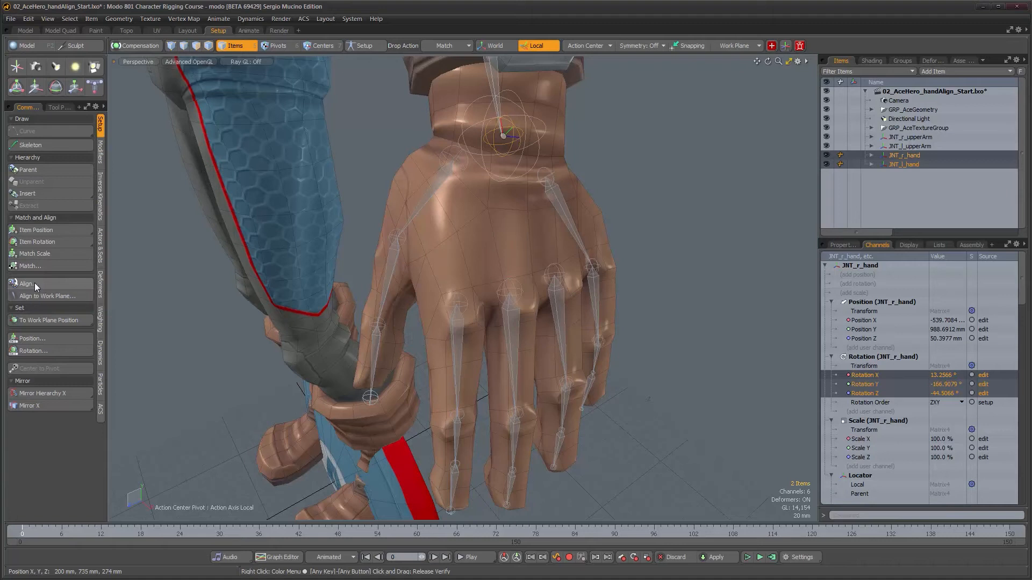
Select the JNT_l_index01 joint and examine the left finger chains and hand from different angles.
{"action": "left_click", "coordinate": [458, 340]}
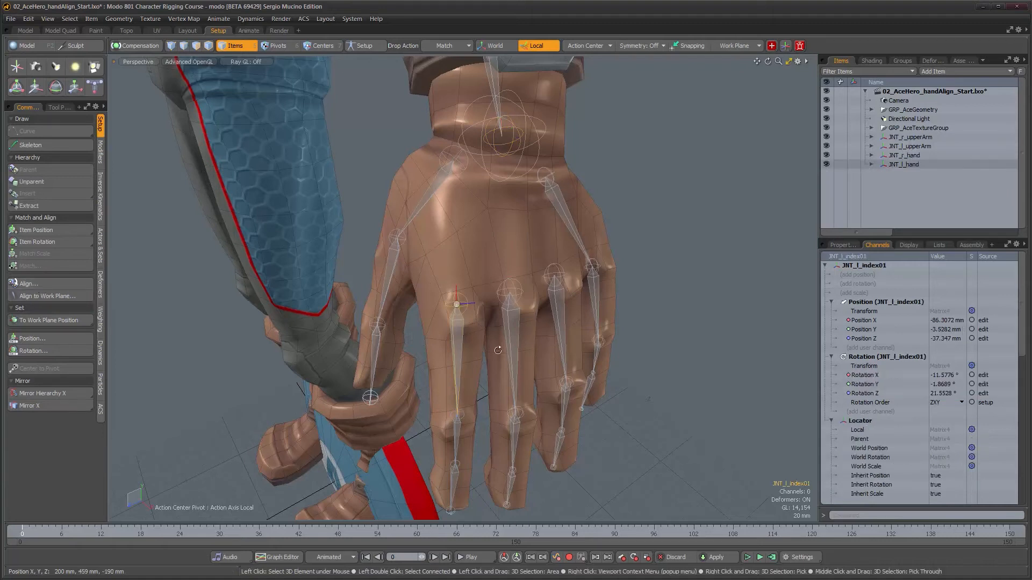
{"action": "left_click_drag", "start_coordinate": [472, 376], "coordinate": [506, 329], "text": "alt"}
{"action": "right_click_drag", "start_coordinate": [506, 329], "coordinate": [537, 317], "text": "alt"}
{"action": "middle_click_drag", "start_coordinate": [537, 317], "coordinate": [535, 389], "text": "alt"}
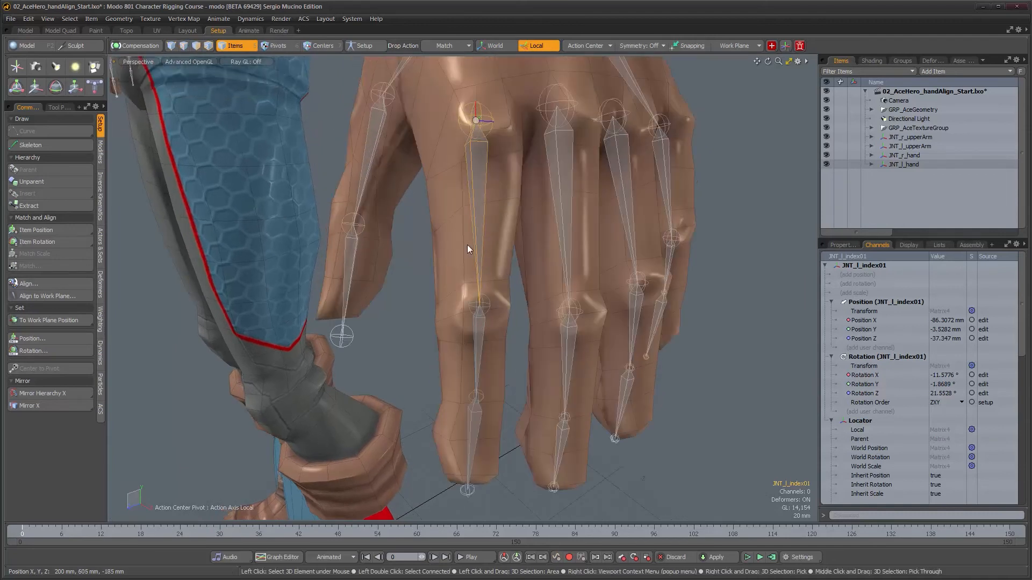
{"action": "left_click_drag", "start_coordinate": [496, 403], "coordinate": [445, 332], "text": "alt"}
{"action": "middle_click_drag", "start_coordinate": [445, 332], "coordinate": [445, 342], "text": "alt"}
Select JNT_l_hand and expand its hierarchy, collapsing the thumb, pinky, ring, middle and index chains beneath it.
{"action": "left_click", "coordinate": [436, 250]}
{"action": "mouse_move", "coordinate": [436, 249]}
{"action": "left_mouse_down", "text": "alt"}
{"action": "mouse_move", "coordinate": [438, 285]}
{"action": "mouse_move", "coordinate": [443, 240]}
{"action": "left_mouse_up", "text": "alt"}
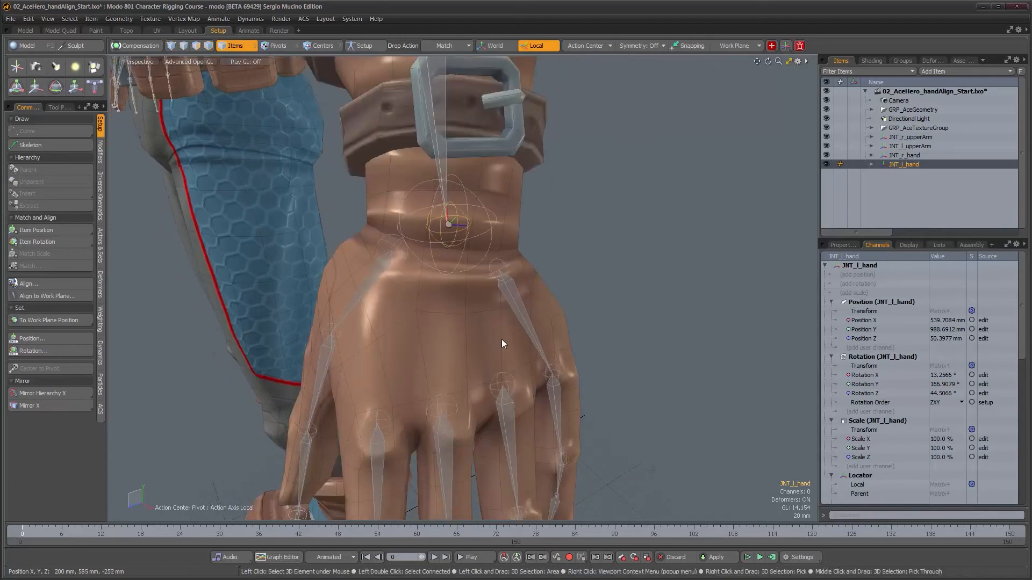
{"action": "mouse_move", "coordinate": [435, 341]}
{"action": "left_mouse_down", "text": "alt"}
{"action": "mouse_move", "coordinate": [473, 342]}
{"action": "mouse_move", "coordinate": [436, 341]}
{"action": "left_mouse_up", "text": "alt"}
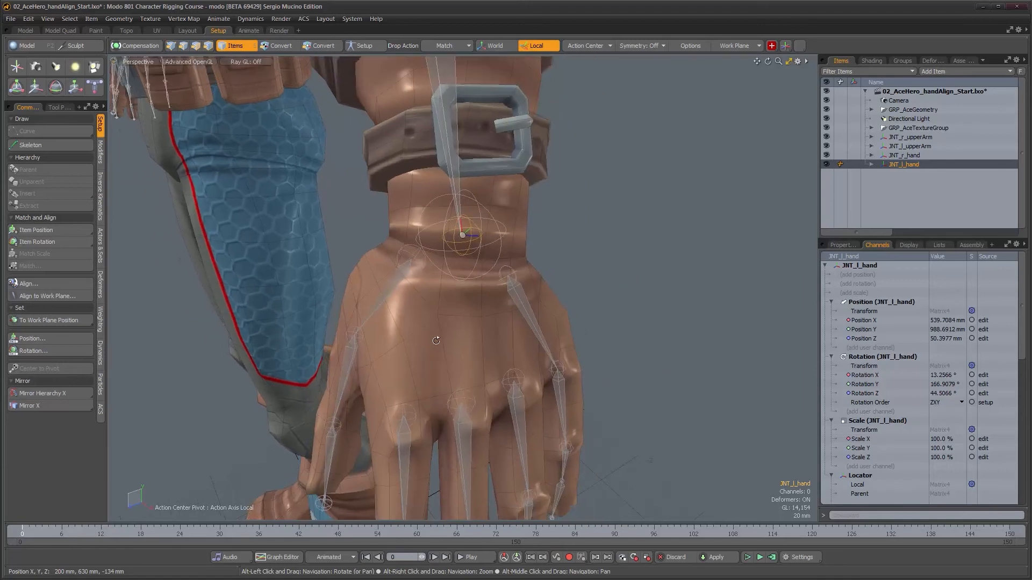
{"action": "right_click_drag", "start_coordinate": [436, 342], "coordinate": [422, 342], "text": "alt"}
{"action": "left_click_drag", "start_coordinate": [422, 341], "coordinate": [428, 342], "text": "alt"}
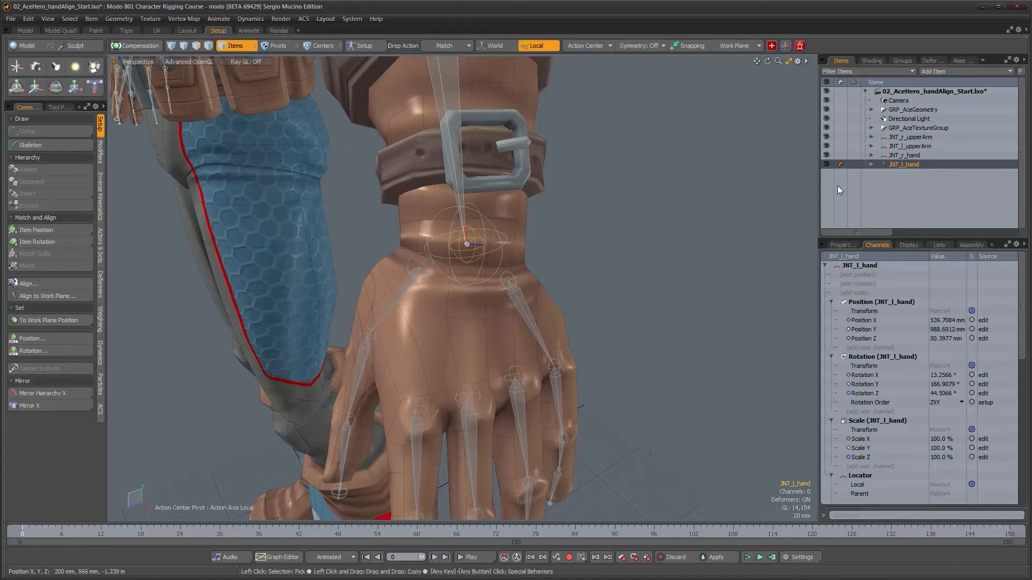
{"action": "left_click", "coordinate": [871, 164]}
{"action": "scroll", "coordinate": [875, 172], "scroll_direction": "down", "scroll_amount": 3}
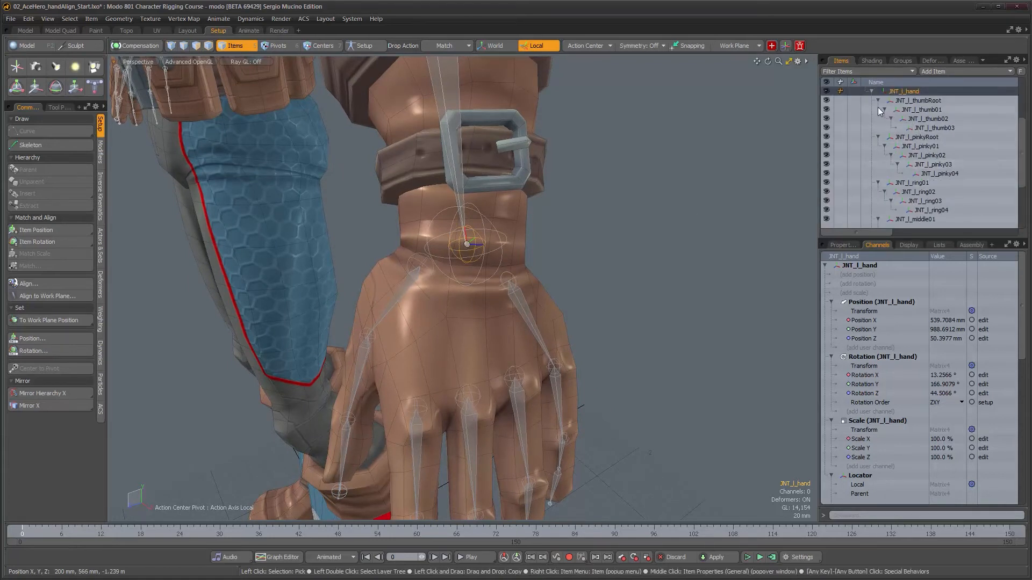
{"action": "left_click", "coordinate": [877, 109]}
{"action": "left_click", "coordinate": [878, 118]}
{"action": "scroll", "coordinate": [878, 119], "scroll_direction": "up", "scroll_amount": 3}
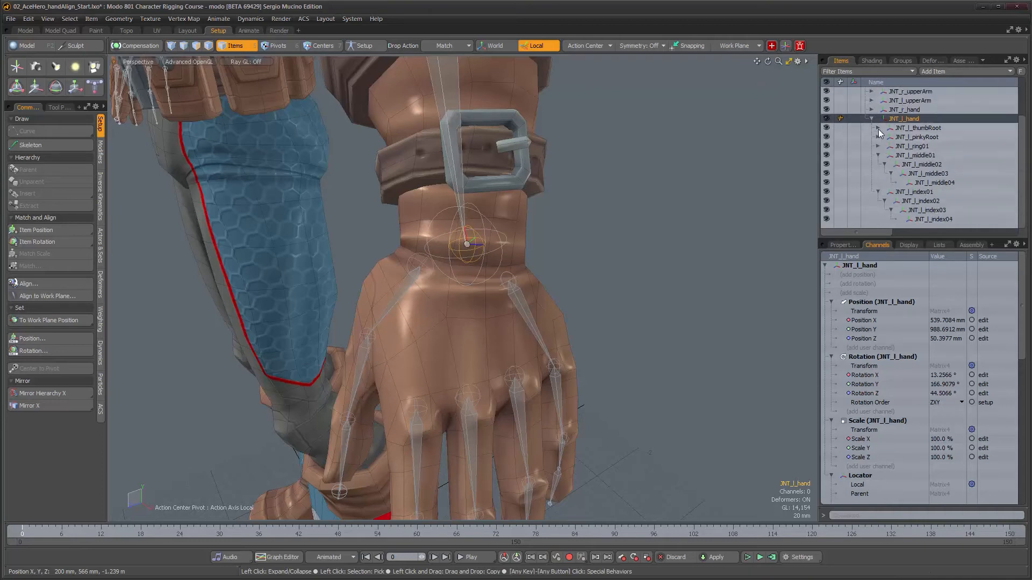
{"action": "left_click", "coordinate": [876, 154]}
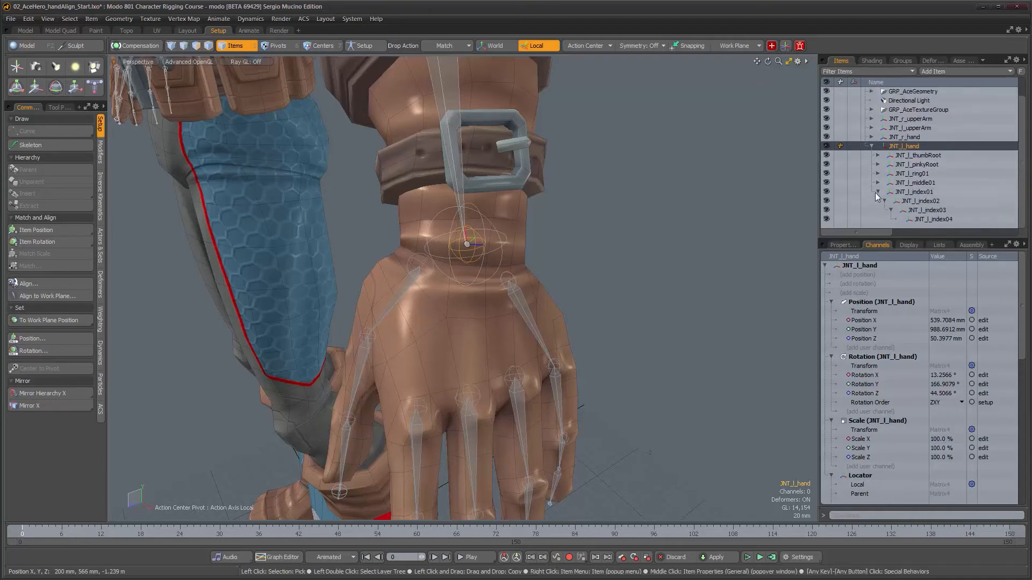
{"action": "left_click", "coordinate": [877, 192]}
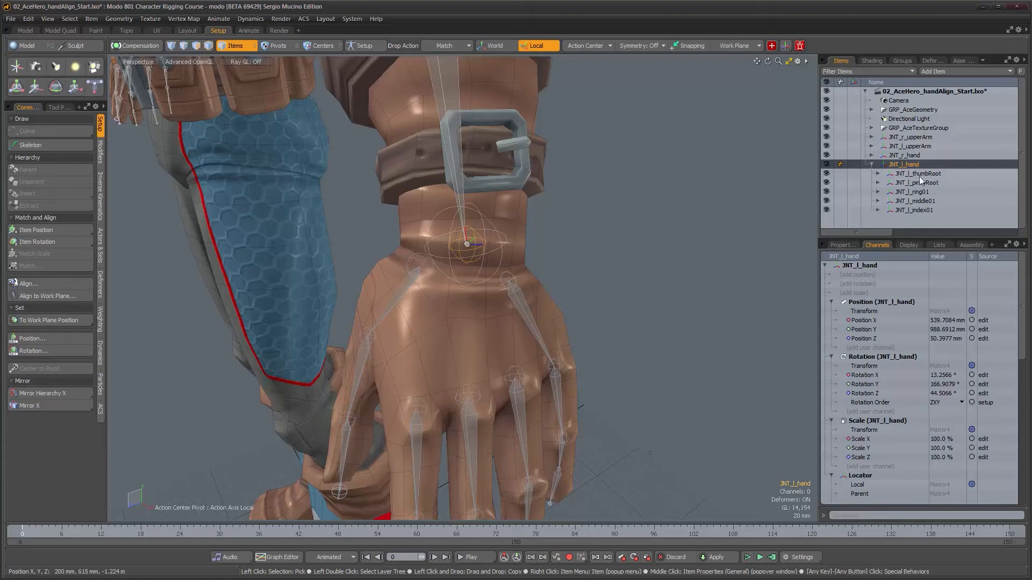
Add a new locator and match its position and rotation to the JNT_l_hand joint.
{"action": "left_click_drag", "start_coordinate": [543, 280], "coordinate": [491, 283], "text": "alt"}
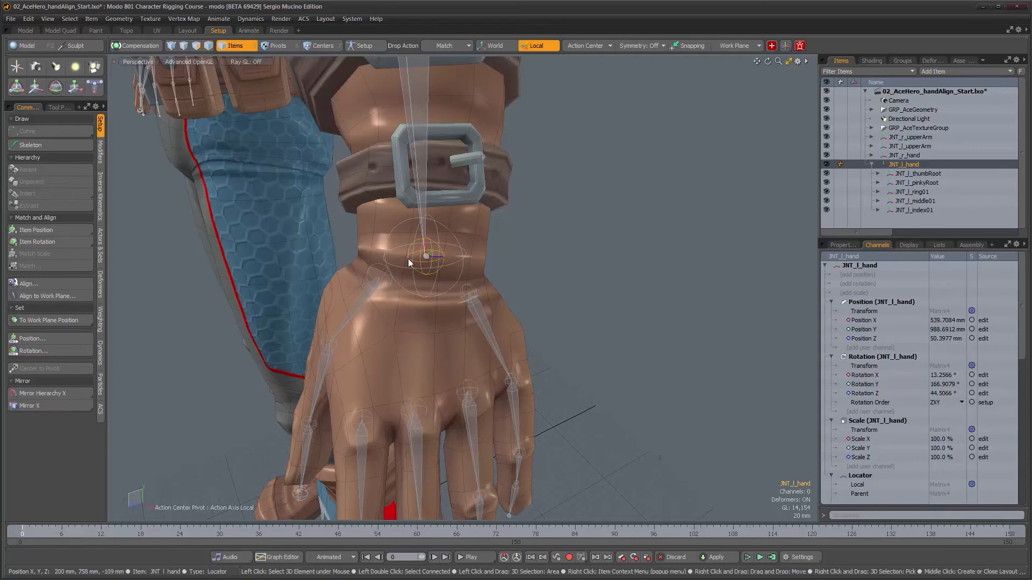
{"action": "left_click_drag", "start_coordinate": [431, 292], "coordinate": [441, 311], "text": "alt"}
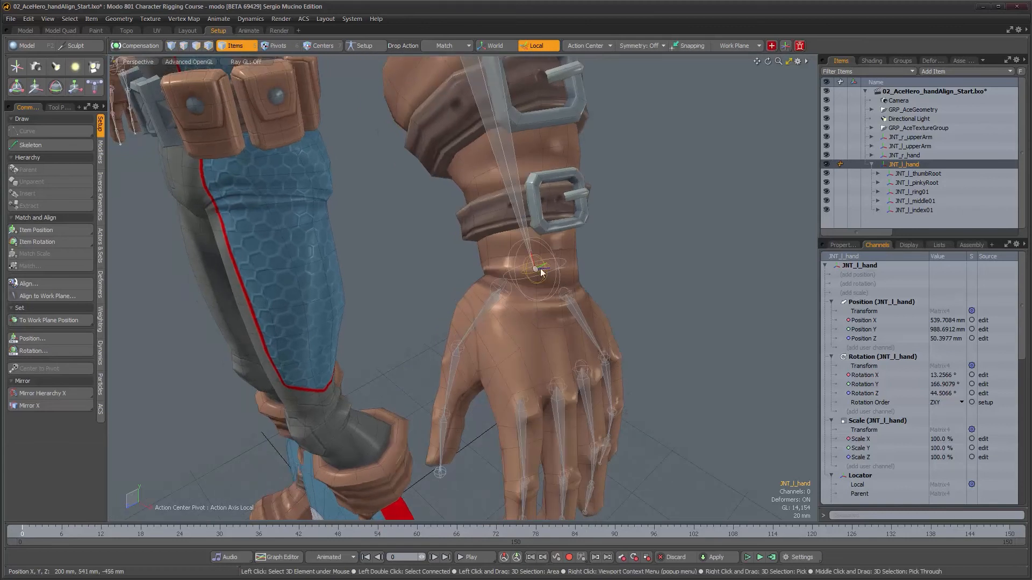
{"action": "right_click_drag", "start_coordinate": [532, 313], "coordinate": [526, 311], "text": "alt"}
{"action": "left_click_drag", "start_coordinate": [526, 312], "coordinate": [508, 332], "text": "alt"}
{"action": "right_click_drag", "start_coordinate": [508, 332], "coordinate": [505, 361], "text": "alt"}
{"action": "key", "text": "l"}
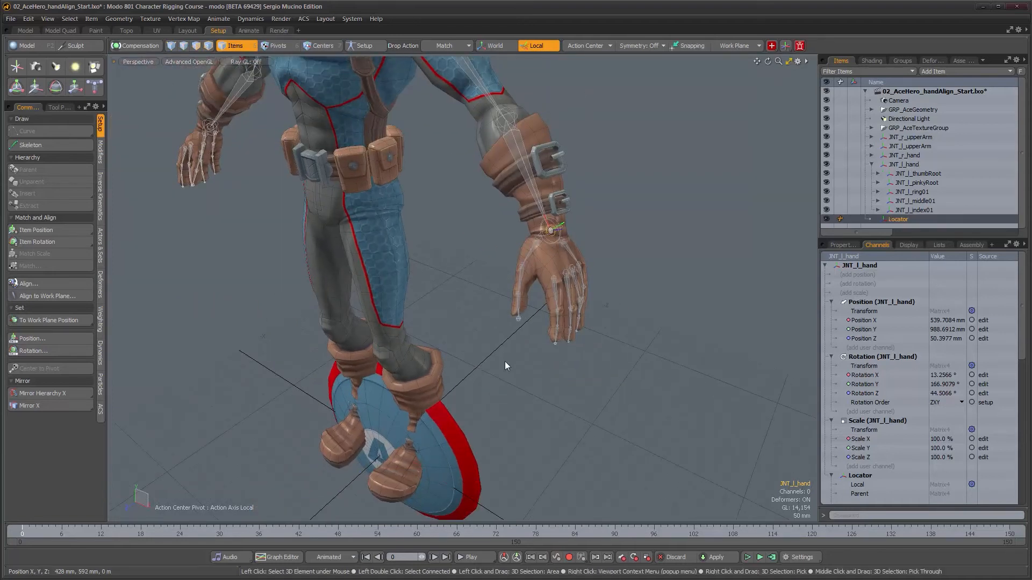
{"action": "left_click_drag", "start_coordinate": [501, 395], "coordinate": [515, 419], "text": "alt"}
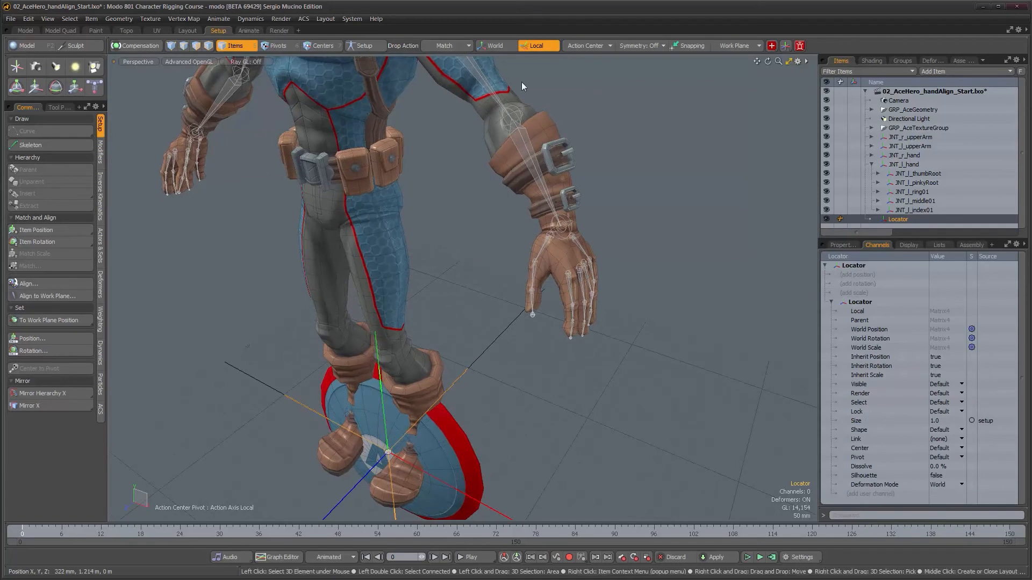
{"action": "right_click_drag", "start_coordinate": [523, 160], "coordinate": [513, 286], "text": "alt"}
{"action": "left_click_drag", "start_coordinate": [675, 242], "coordinate": [678, 282], "text": "alt"}
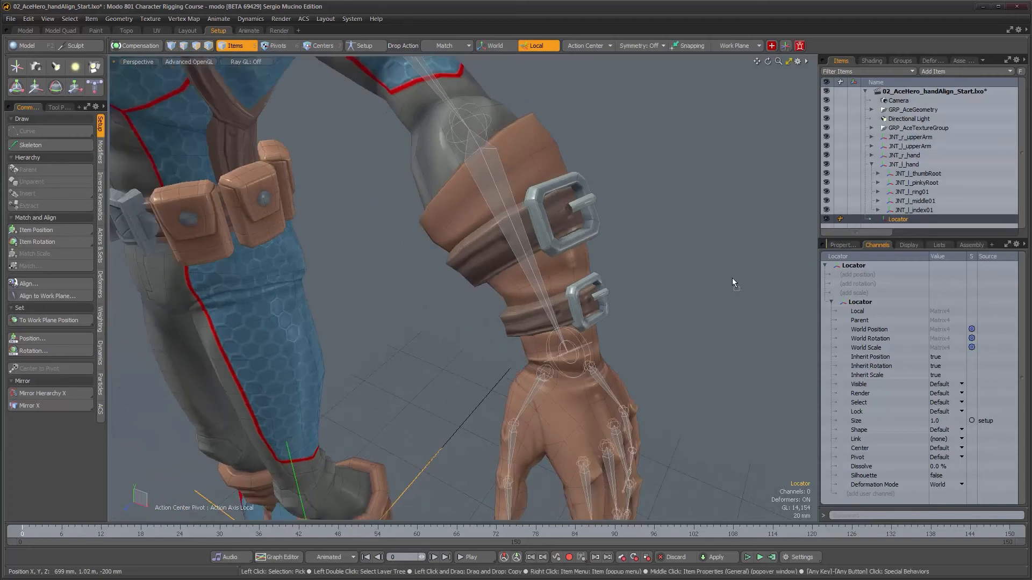
{"action": "left_click_drag", "start_coordinate": [570, 343], "coordinate": [570, 344]}
{"action": "left_click_drag", "start_coordinate": [559, 407], "coordinate": [501, 368], "text": "alt"}
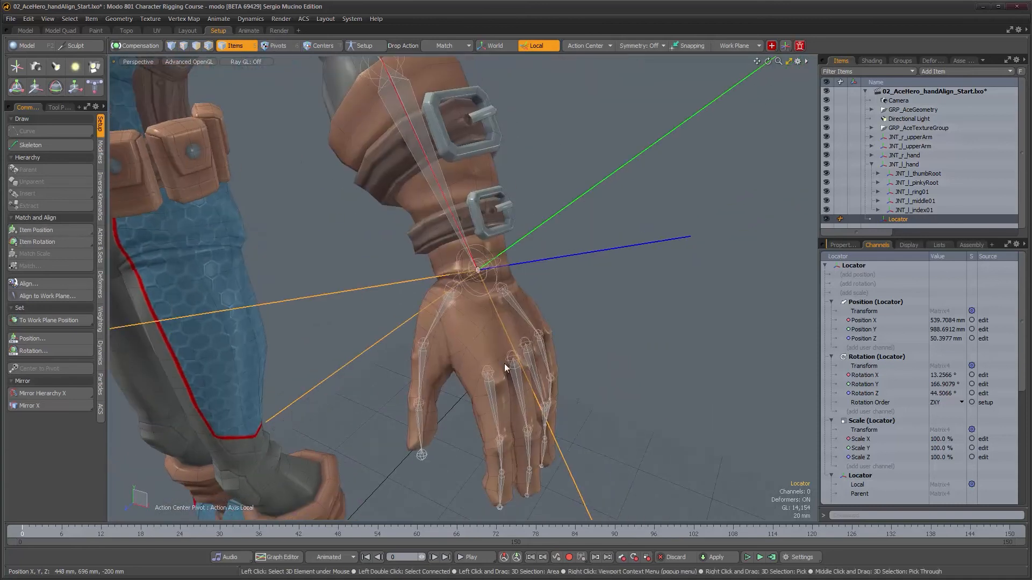
Move the locator along its local X axis into the back of the hand, to about X 578, Y 949, Z 69 mm.
{"action": "key", "text": "w"}
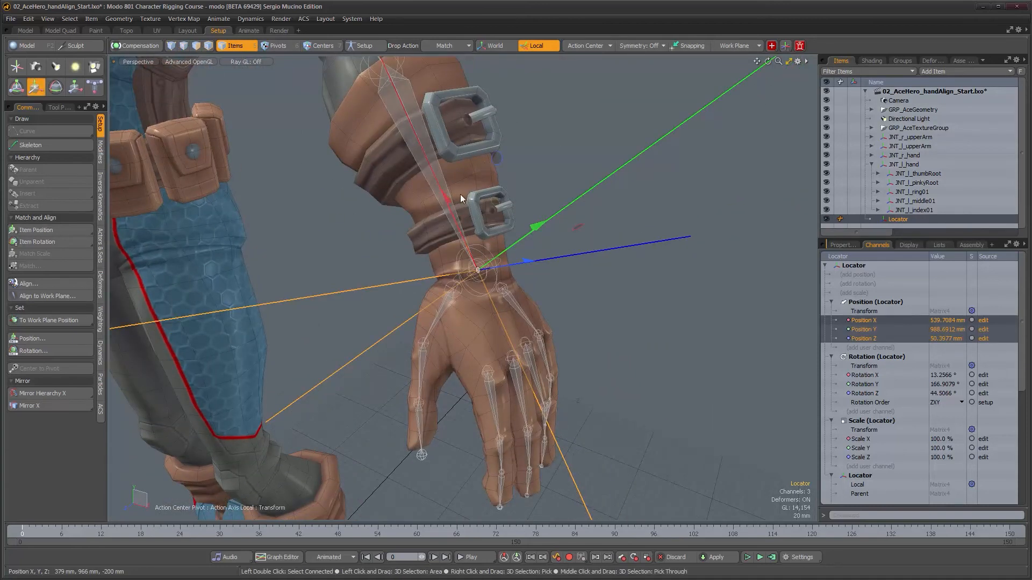
{"action": "left_click_drag", "start_coordinate": [449, 197], "coordinate": [476, 254]}
{"action": "left_click_drag", "start_coordinate": [565, 356], "coordinate": [548, 367], "text": "alt"}
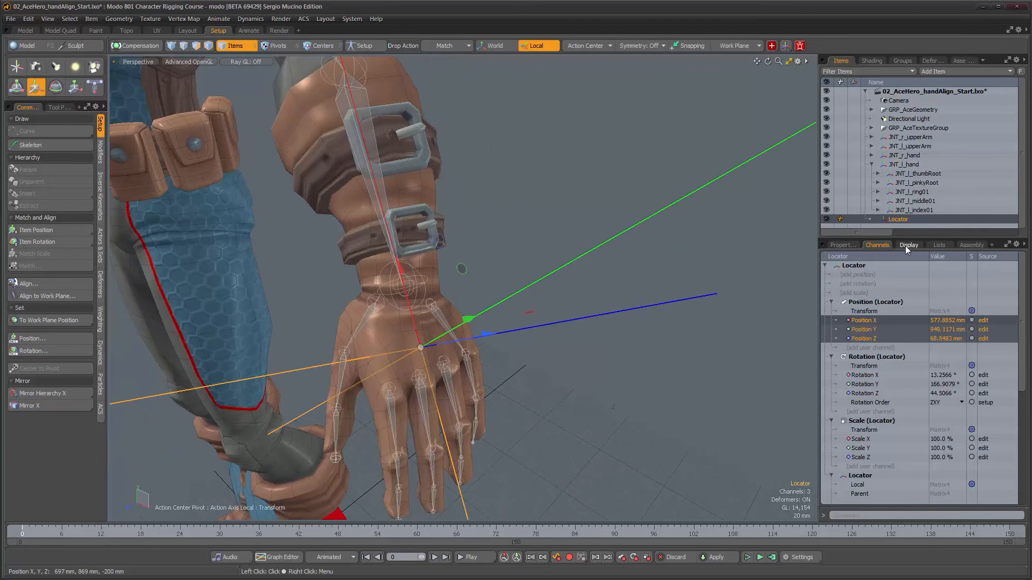
Reduce the locator's display size to 0.088 and parent the locator under JNT_l_hand.
{"action": "left_click", "coordinate": [910, 246]}
{"action": "left_click_drag", "start_coordinate": [1010, 287], "coordinate": [988, 288]}
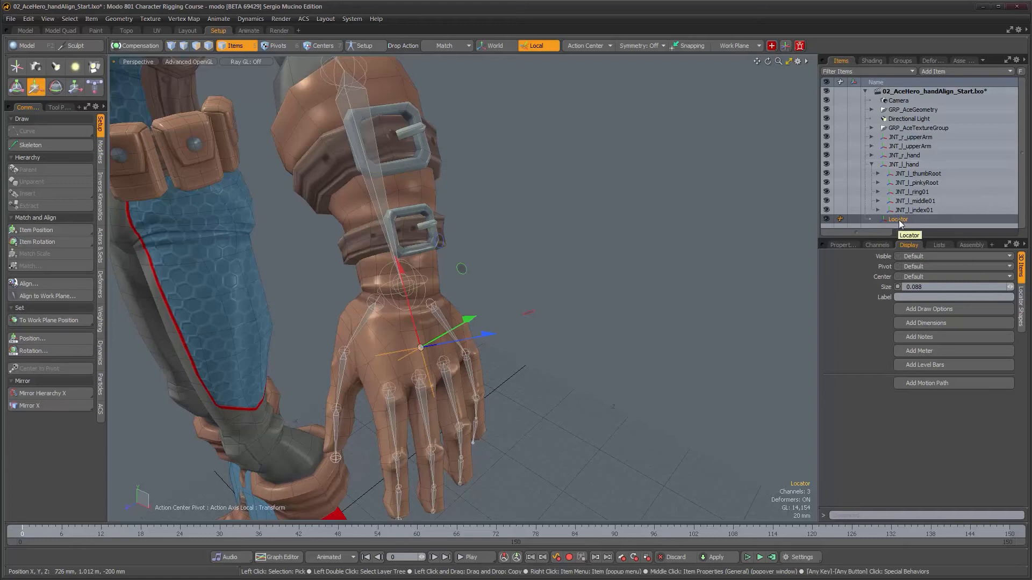
{"action": "left_click_drag", "start_coordinate": [897, 219], "coordinate": [898, 173]}
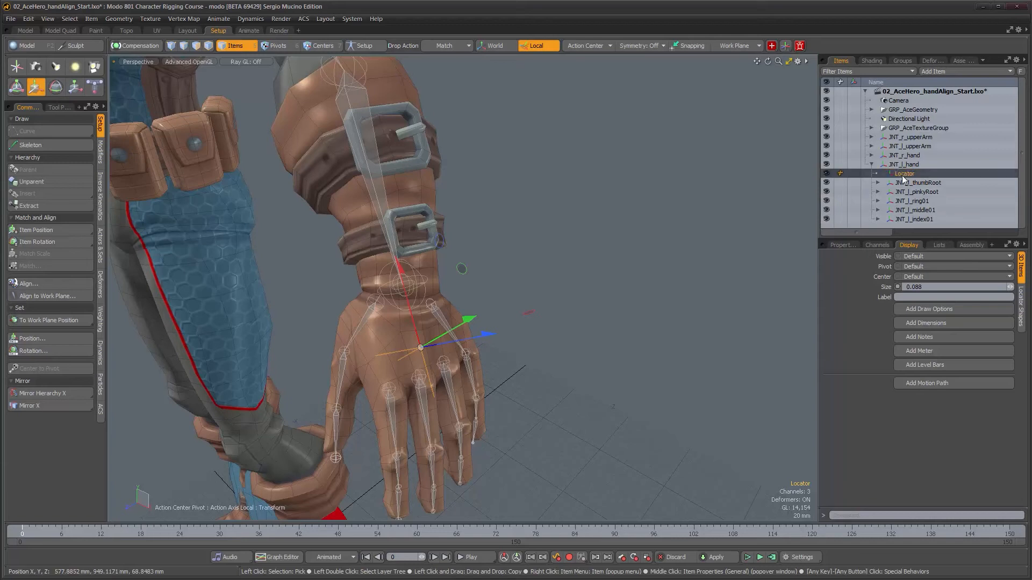
{"action": "left_click_drag", "start_coordinate": [418, 289], "coordinate": [441, 288], "text": "ctrl+alt"}
{"action": "left_click_drag", "start_coordinate": [533, 310], "coordinate": [540, 310], "text": "alt"}
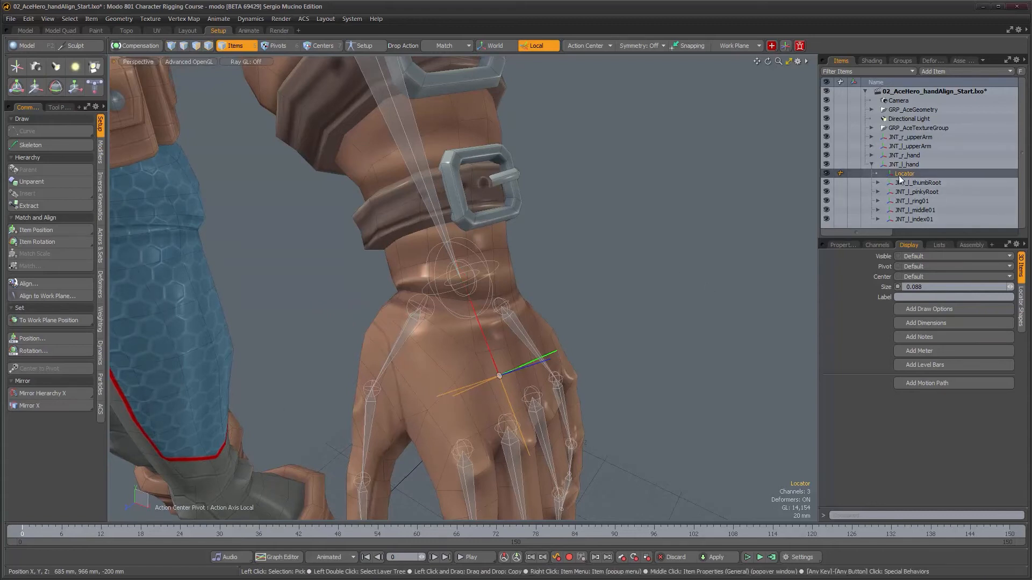
Give JNT_l_hand a custom link display with the solid, auto-sized Box shape.
{"action": "left_click", "coordinate": [471, 291]}
{"action": "left_click_drag", "start_coordinate": [609, 291], "coordinate": [532, 294], "text": "alt"}
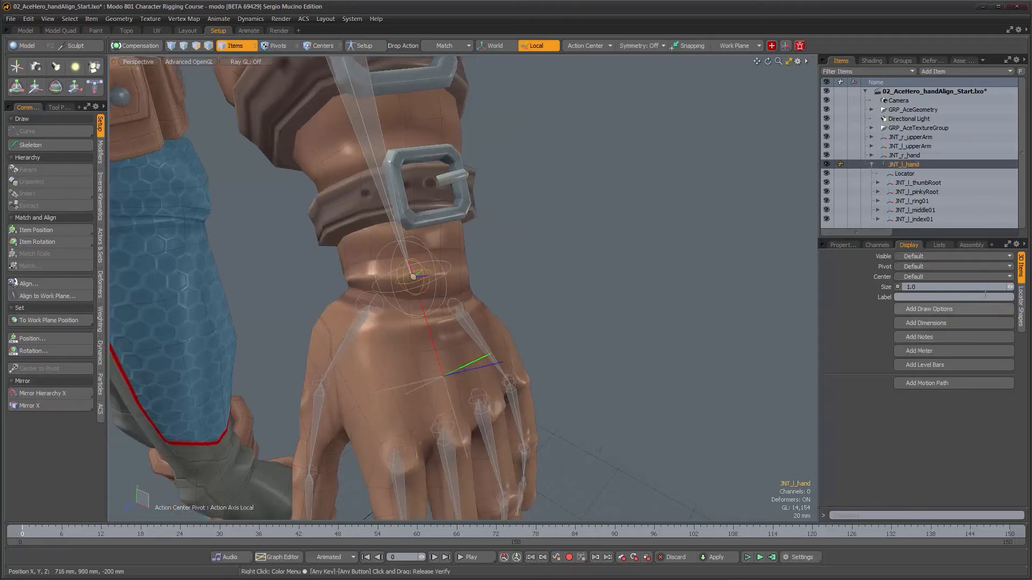
{"action": "left_click", "coordinate": [1020, 305]}
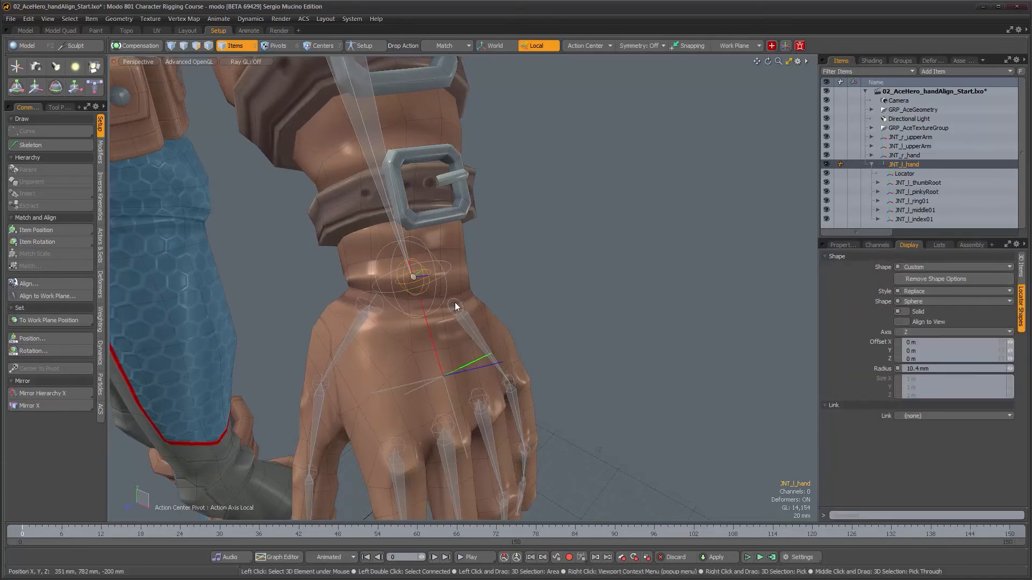
{"action": "left_click", "coordinate": [915, 418]}
{"action": "left_click", "coordinate": [919, 433]}
{"action": "left_click_drag", "start_coordinate": [556, 372], "coordinate": [560, 381], "text": "alt"}
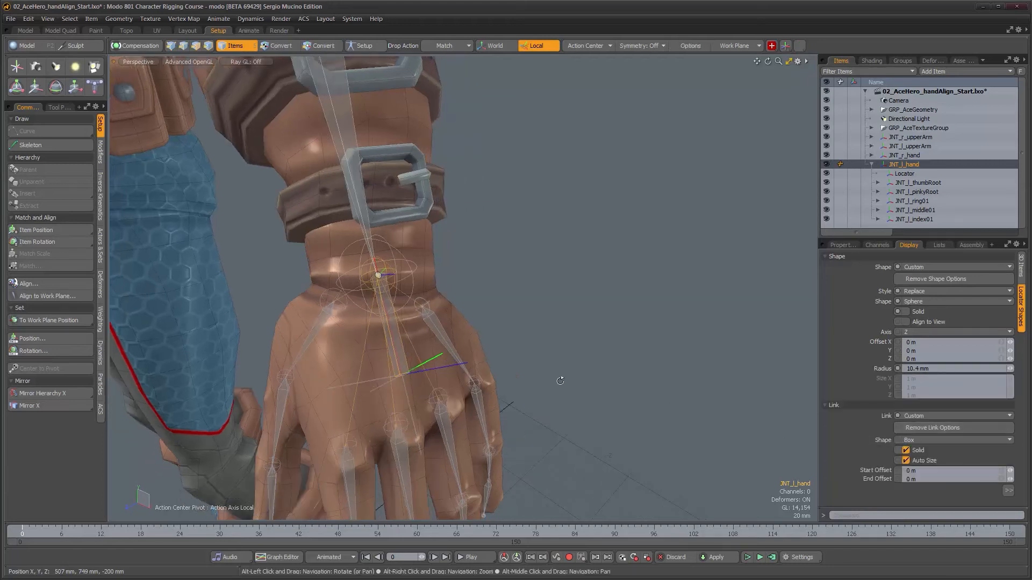
Examine the link from the left hand joint to the new locator from several angles.
{"action": "left_click_drag", "start_coordinate": [337, 308], "coordinate": [389, 297], "text": "alt"}
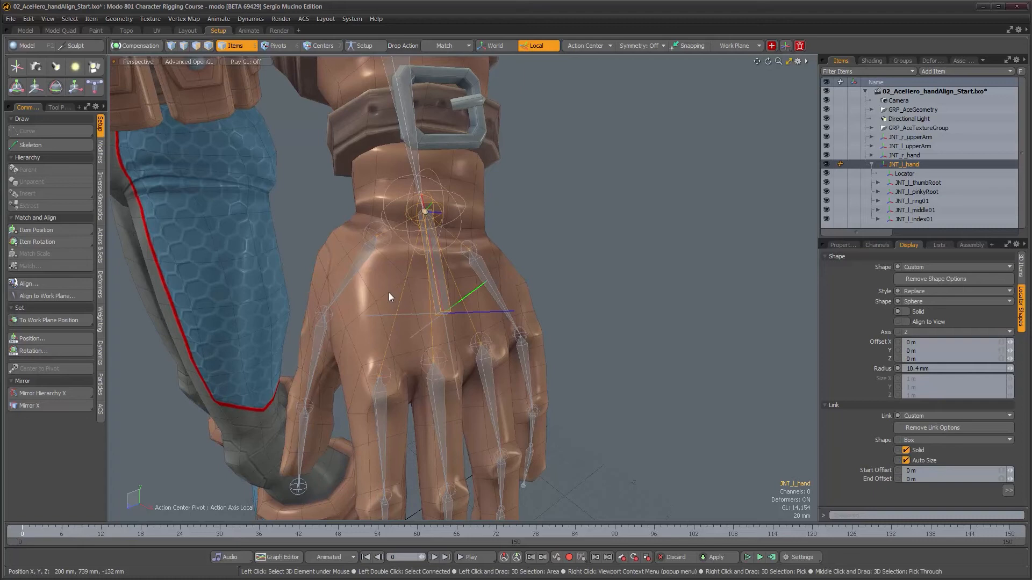
{"action": "left_click_drag", "start_coordinate": [472, 270], "coordinate": [521, 284], "text": "alt"}
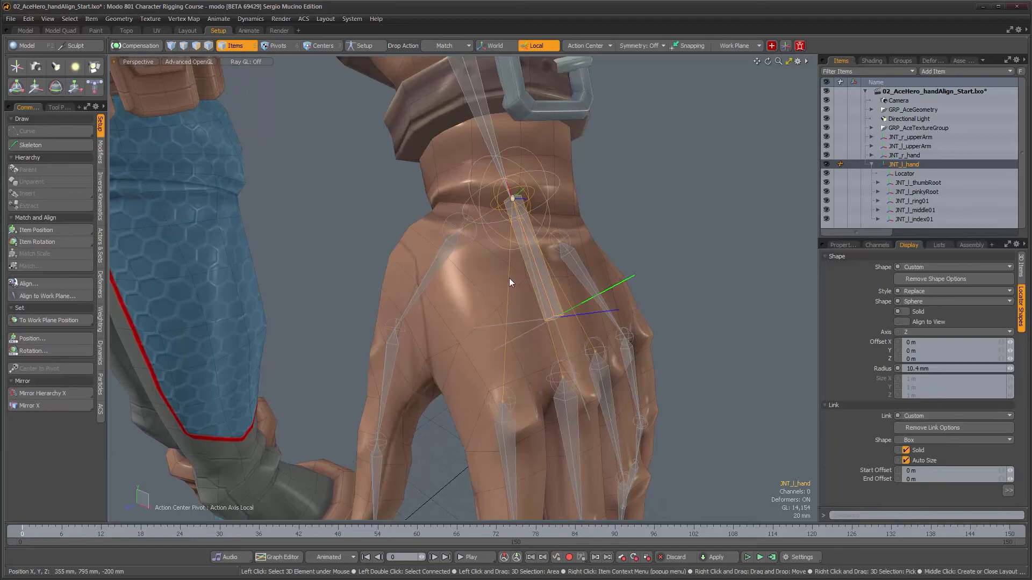
{"action": "left_click_drag", "start_coordinate": [557, 279], "coordinate": [424, 237], "text": "alt"}
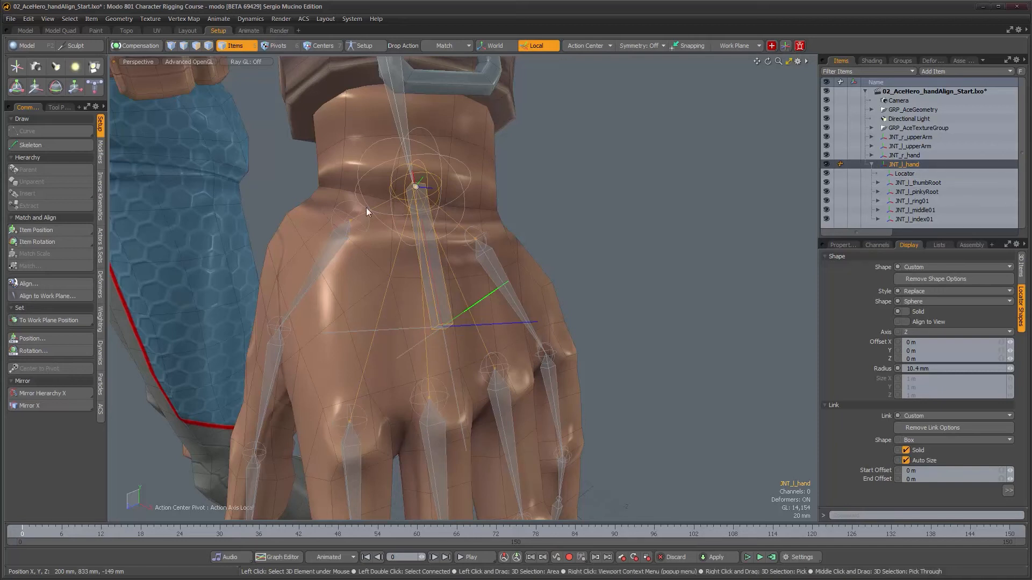
{"action": "left_click_drag", "start_coordinate": [455, 315], "coordinate": [473, 272], "text": "alt"}
{"action": "left_click_drag", "start_coordinate": [422, 321], "coordinate": [573, 354], "text": "alt"}
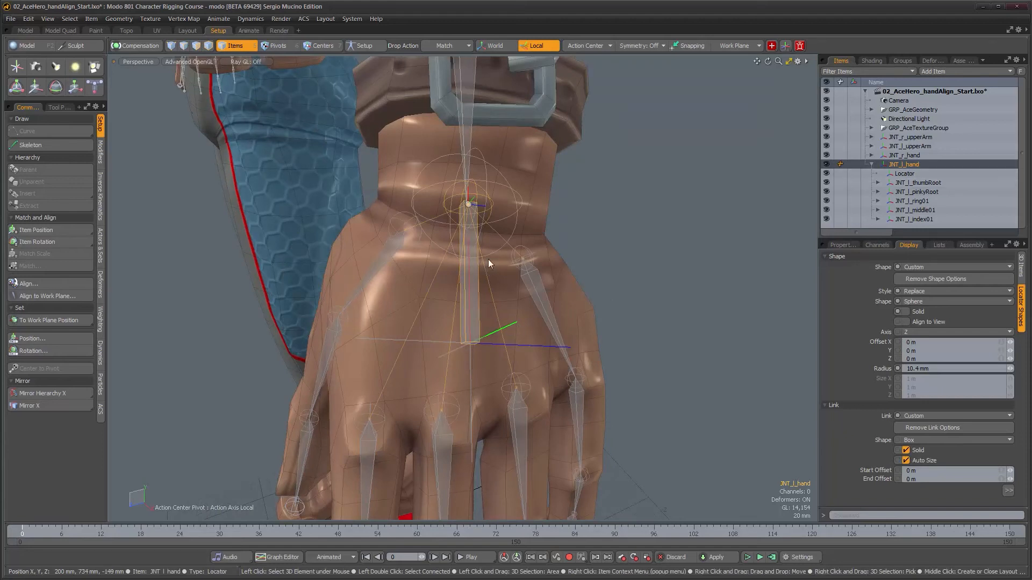
Align the whole left hand joint hierarchy in Item\Center mode with X Direction, Y Axis orientation and negative Z as up axis.
{"action": "double_click", "coordinate": [492, 204]}
{"action": "left_click_drag", "start_coordinate": [491, 205], "coordinate": [504, 304], "text": "alt"}
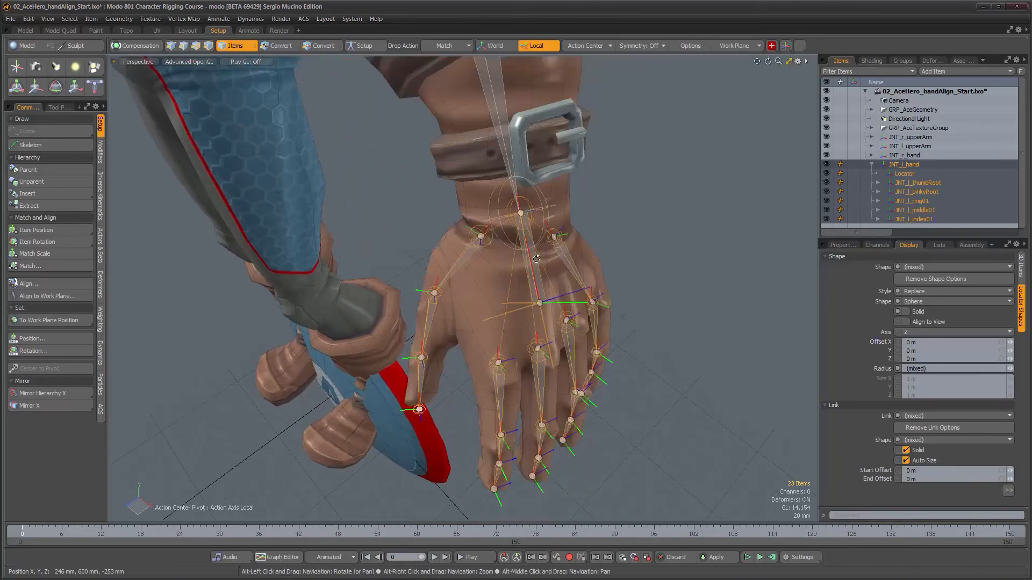
{"action": "left_click", "coordinate": [33, 285]}
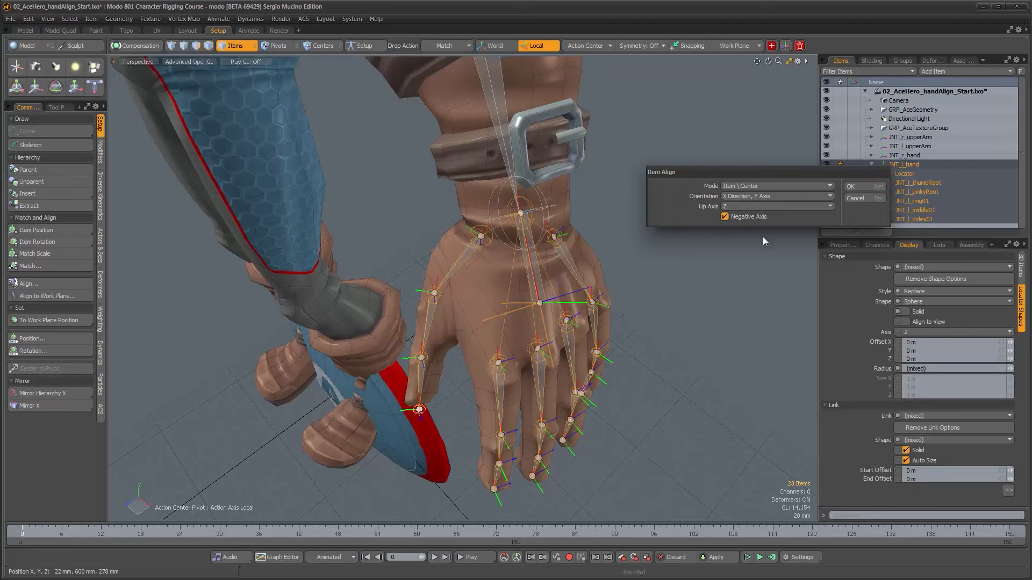
{"action": "left_click", "coordinate": [739, 197]}
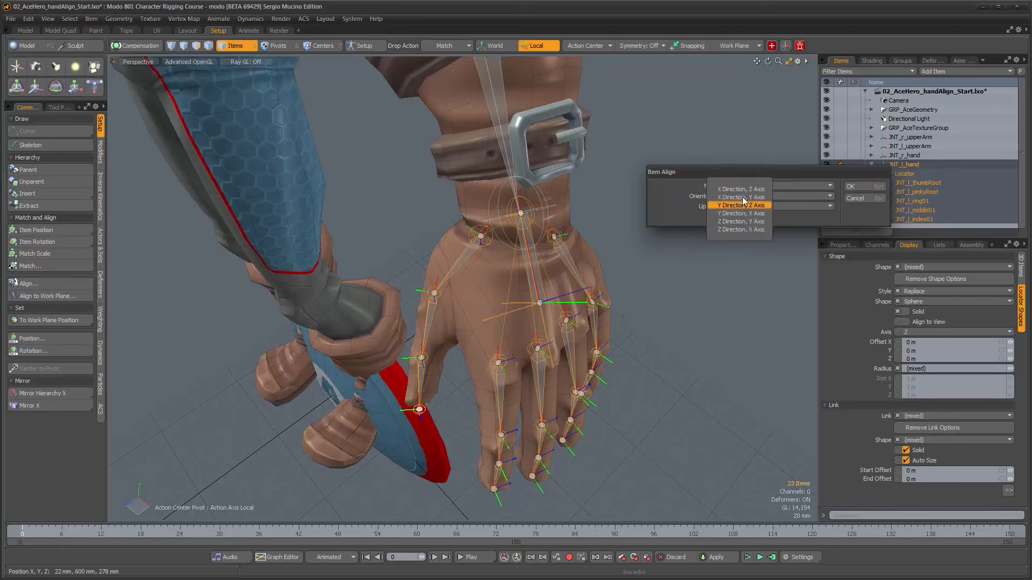
{"action": "left_click", "coordinate": [744, 208]}
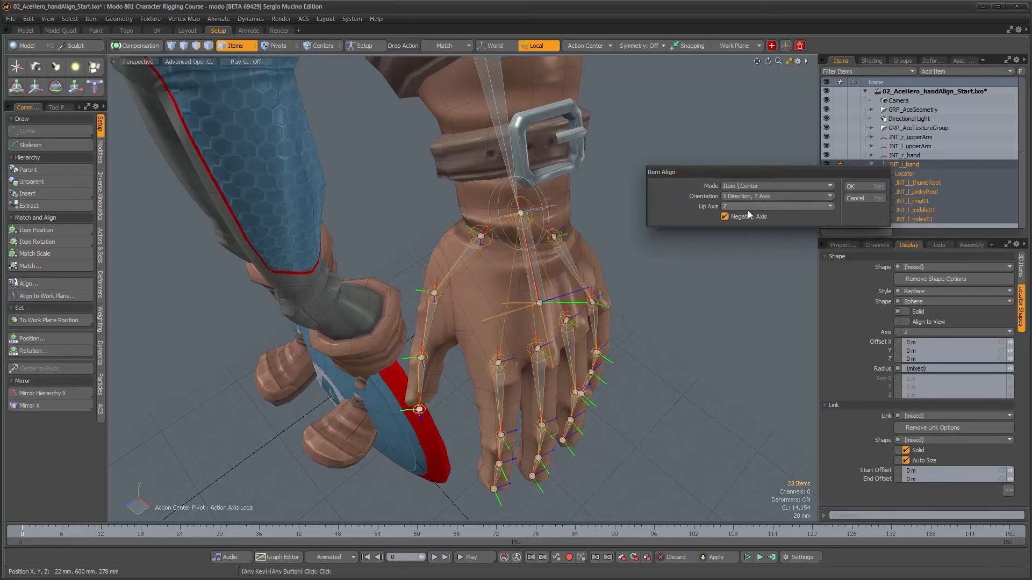
{"action": "left_click", "coordinate": [851, 188]}
Examine the local axis directions of the left hand, thumb and finger joints from several angles.
{"action": "left_click_drag", "start_coordinate": [607, 317], "coordinate": [551, 309], "text": "alt"}
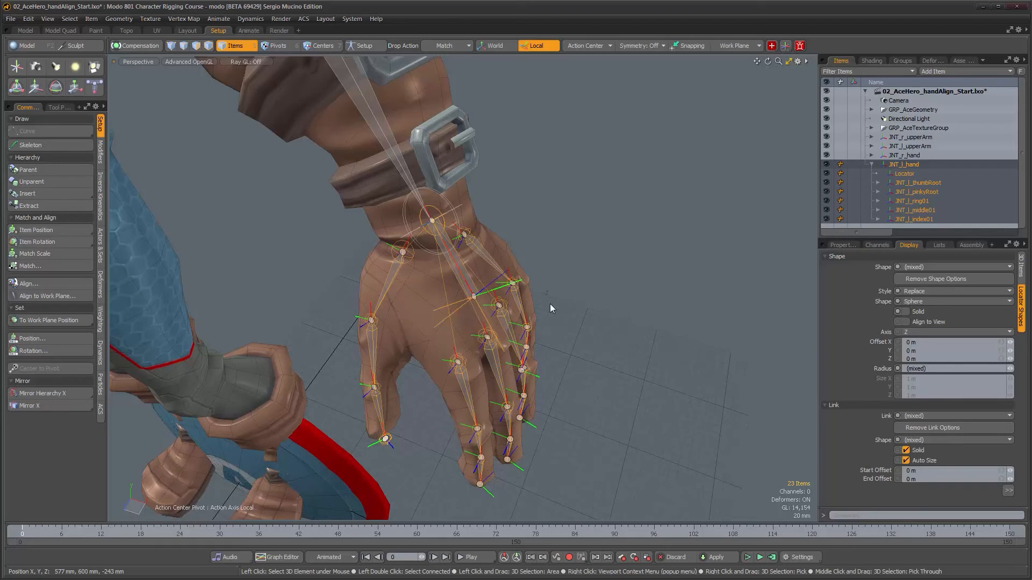
{"action": "left_click_drag", "start_coordinate": [483, 258], "coordinate": [527, 269], "text": "alt"}
{"action": "right_click_drag", "start_coordinate": [527, 270], "coordinate": [548, 268], "text": "alt"}
{"action": "middle_click_drag", "start_coordinate": [548, 269], "coordinate": [507, 232], "text": "alt"}
{"action": "right_click_drag", "start_coordinate": [507, 233], "coordinate": [486, 251], "text": "alt"}
{"action": "left_click_drag", "start_coordinate": [408, 279], "coordinate": [451, 344], "text": "alt"}
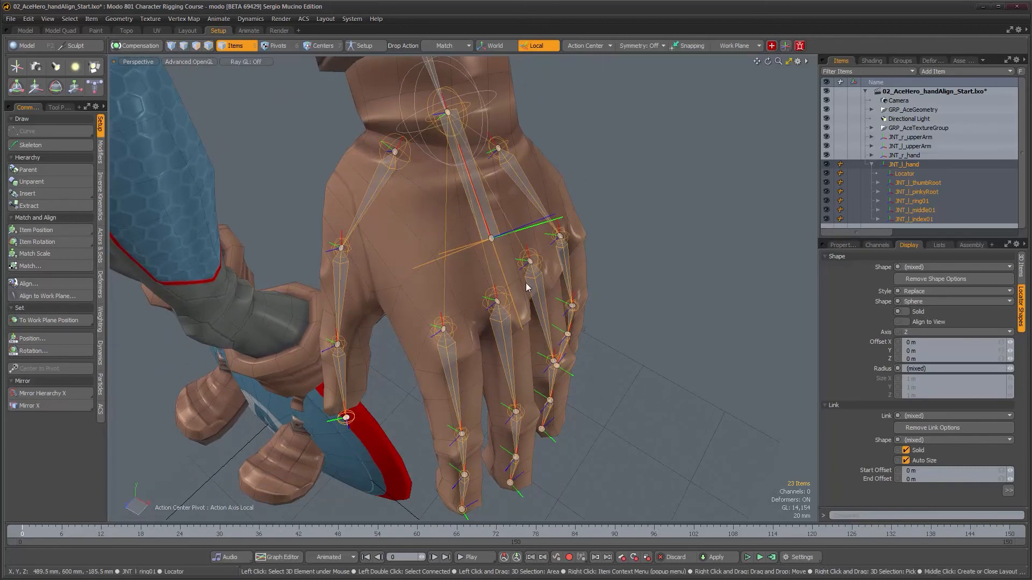
{"action": "left_click_drag", "start_coordinate": [535, 296], "coordinate": [549, 311], "text": "alt"}
{"action": "right_click_drag", "start_coordinate": [549, 311], "coordinate": [519, 305], "text": "alt"}
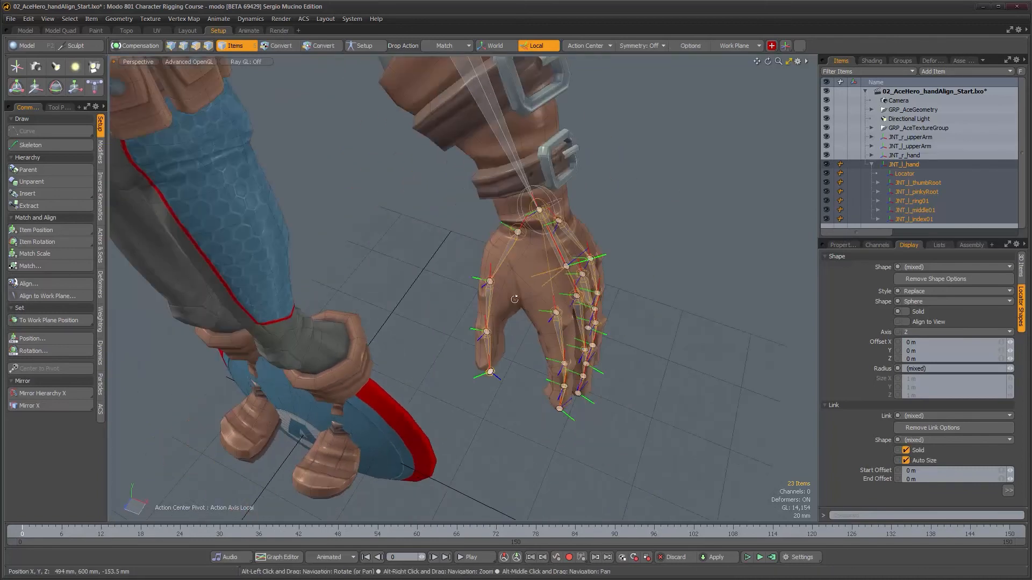
Set the link display of JNT_l_hand to none and remove its link options.
{"action": "left_click", "coordinate": [487, 208]}
{"action": "left_click", "coordinate": [538, 211]}
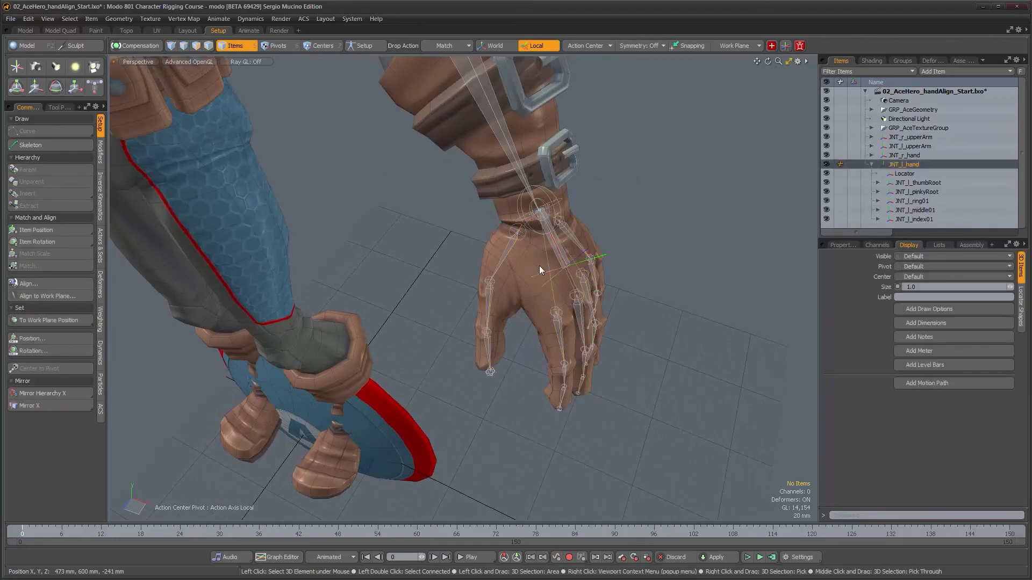
{"action": "left_click_drag", "start_coordinate": [538, 213], "coordinate": [554, 280], "text": "alt"}
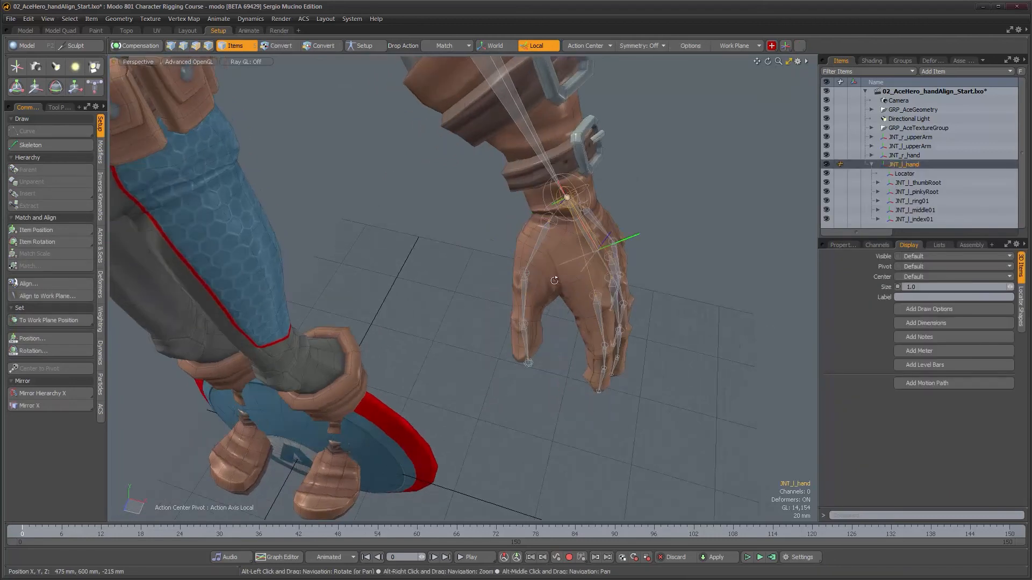
{"action": "left_click", "coordinate": [1022, 307]}
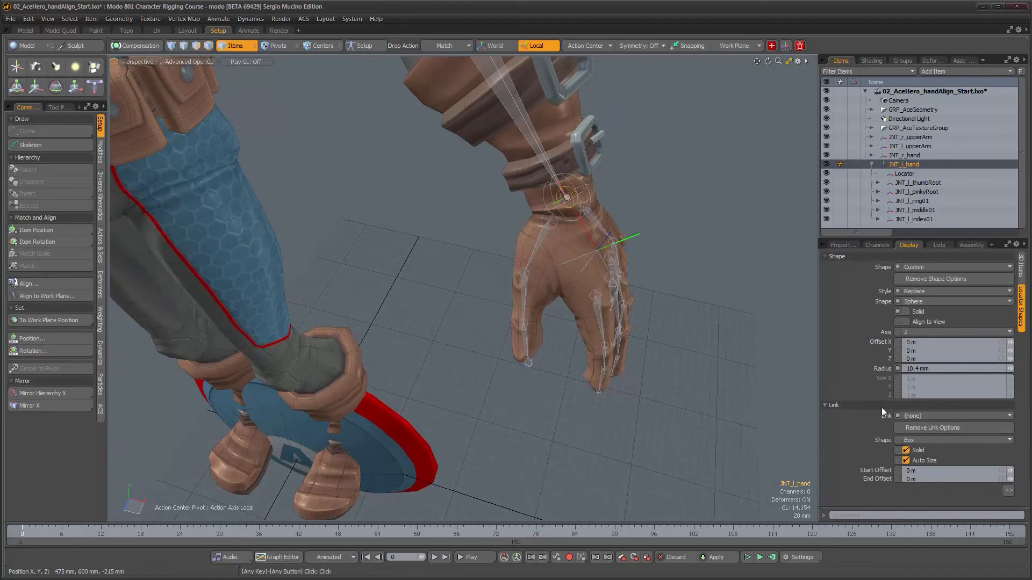
{"action": "scroll", "coordinate": [591, 285], "scroll_direction": "down", "scroll_amount": 3}
{"action": "left_click_drag", "start_coordinate": [548, 285], "coordinate": [672, 304], "text": "alt"}
{"action": "left_click", "coordinate": [934, 428]}
Try rotating the left and right hand joints together about a local axis and undo the rotation.
{"action": "middle_click_drag", "start_coordinate": [485, 327], "coordinate": [557, 350], "text": "alt"}
{"action": "left_click_drag", "start_coordinate": [186, 275], "coordinate": [295, 281], "text": "alt"}
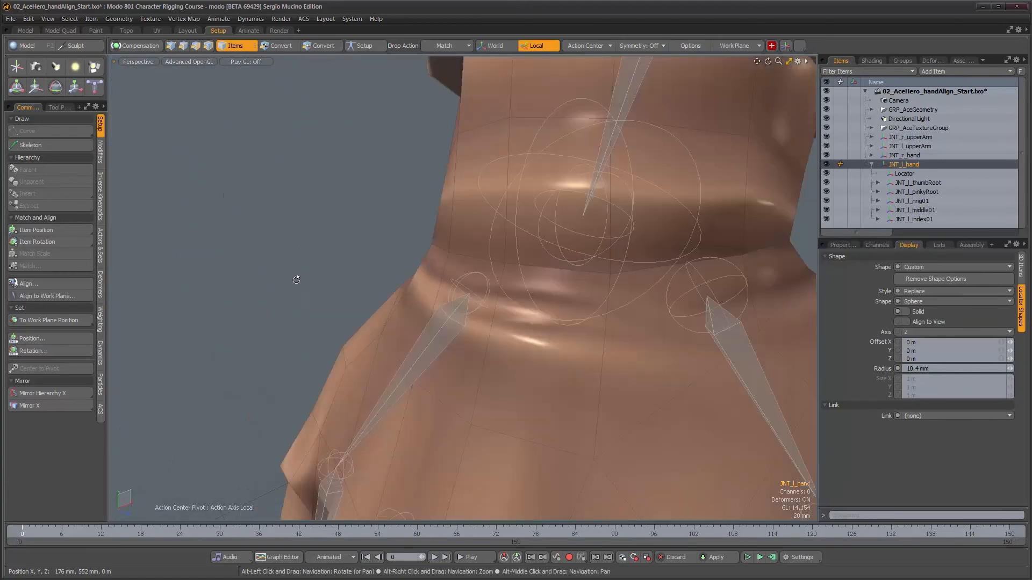
{"action": "left_click", "coordinate": [580, 267], "text": "shift"}
{"action": "left_click_drag", "start_coordinate": [595, 304], "coordinate": [455, 279], "text": "ctrl+alt"}
{"action": "key", "text": "e"}
{"action": "left_click_drag", "start_coordinate": [247, 224], "coordinate": [242, 172]}
{"action": "left_click_drag", "start_coordinate": [306, 328], "coordinate": [503, 261], "text": "alt"}
{"action": "key", "text": "ctrl+z"}
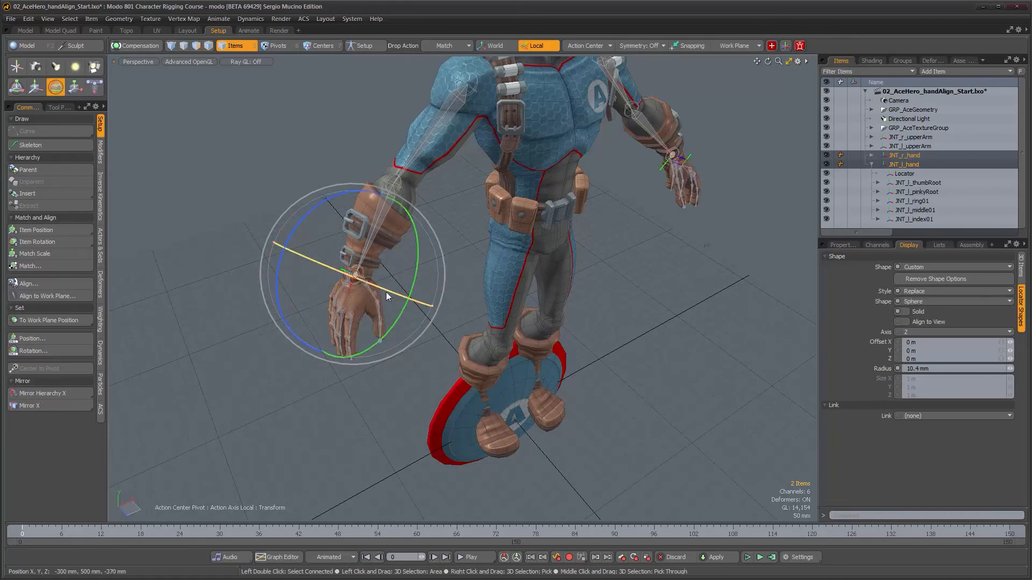
{"action": "left_click_drag", "start_coordinate": [386, 292], "coordinate": [401, 381], "text": "alt"}
{"action": "left_click_drag", "start_coordinate": [507, 405], "coordinate": [559, 300], "text": "alt"}
{"action": "middle_click_drag", "start_coordinate": [559, 300], "coordinate": [497, 333], "text": "alt"}
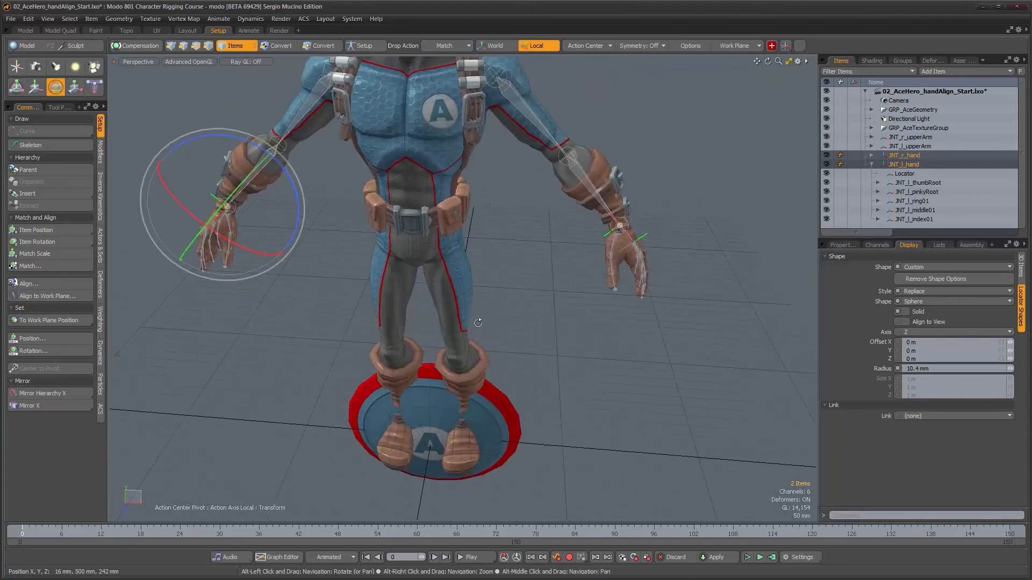
{"action": "left_click_drag", "start_coordinate": [551, 329], "coordinate": [514, 306], "text": "alt"}
{"action": "right_click_drag", "start_coordinate": [513, 307], "coordinate": [517, 308], "text": "alt"}
{"action": "key", "text": "q"}
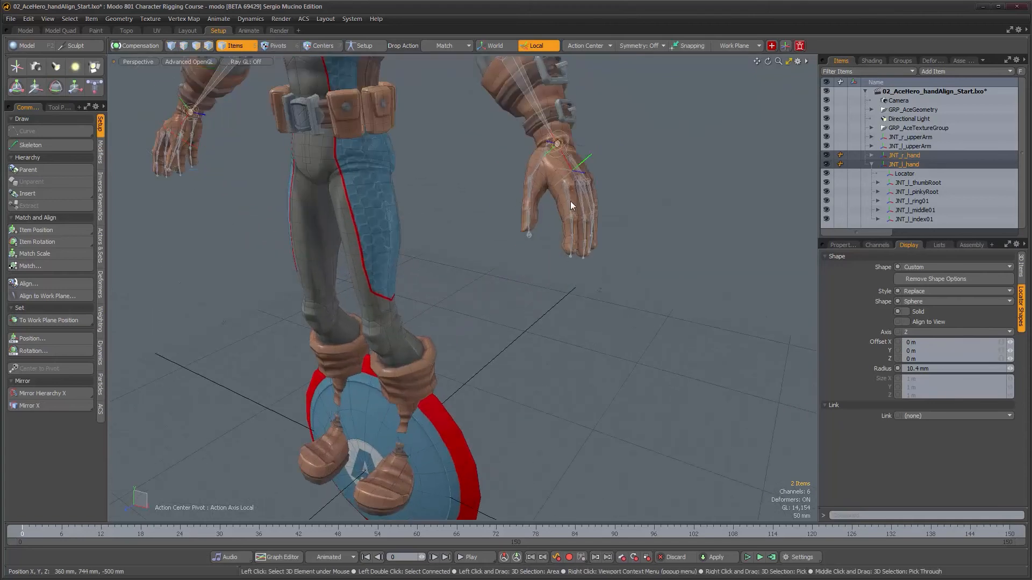
Try rotating all index finger joints of both hands together about their local axes and undo the rotations.
{"action": "double_click", "coordinate": [569, 202]}
{"action": "left_click_drag", "start_coordinate": [505, 267], "coordinate": [581, 299], "text": "alt"}
{"action": "left_click_drag", "start_coordinate": [385, 297], "coordinate": [402, 297], "text": "alt"}
{"action": "right_click_drag", "start_coordinate": [402, 298], "coordinate": [412, 298], "text": "alt"}
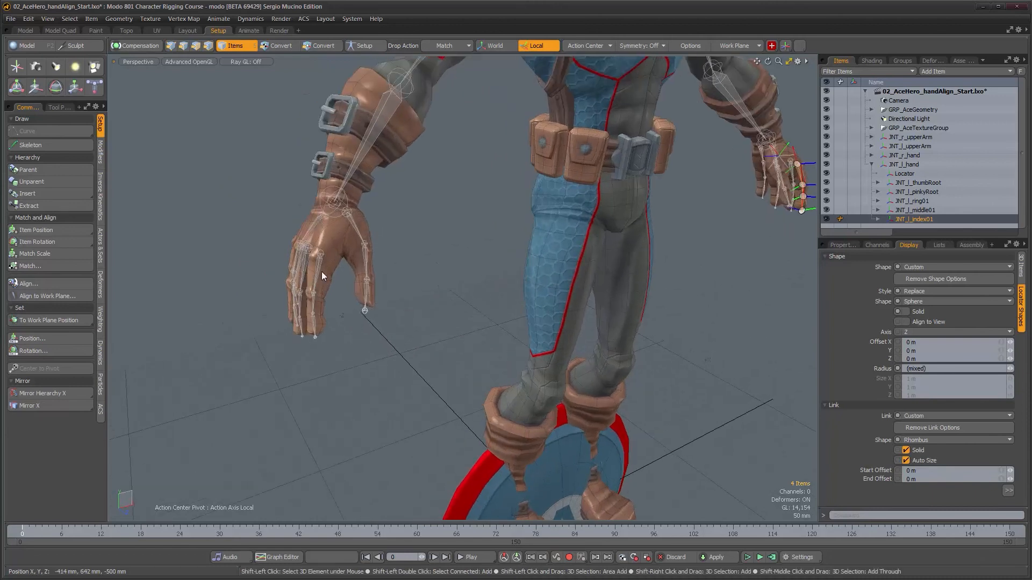
{"action": "double_click", "coordinate": [319, 270], "text": "shift"}
{"action": "mouse_move", "coordinate": [413, 317]}
{"action": "left_mouse_down", "text": "alt"}
{"action": "mouse_move", "coordinate": [427, 321]}
{"action": "mouse_move", "coordinate": [418, 315]}
{"action": "left_mouse_up", "text": "alt"}
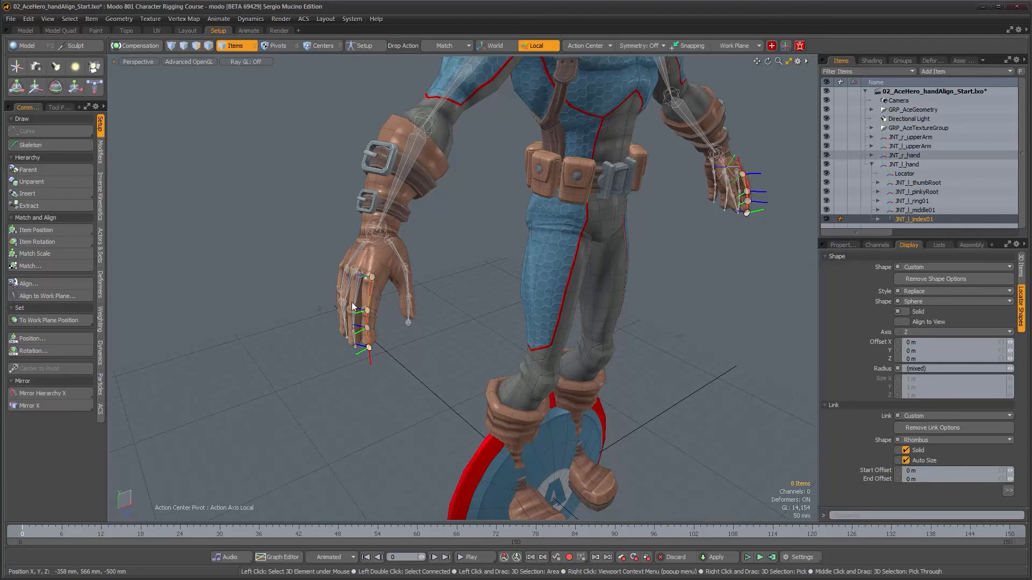
{"action": "left_click_drag", "start_coordinate": [352, 306], "coordinate": [490, 363], "text": "alt"}
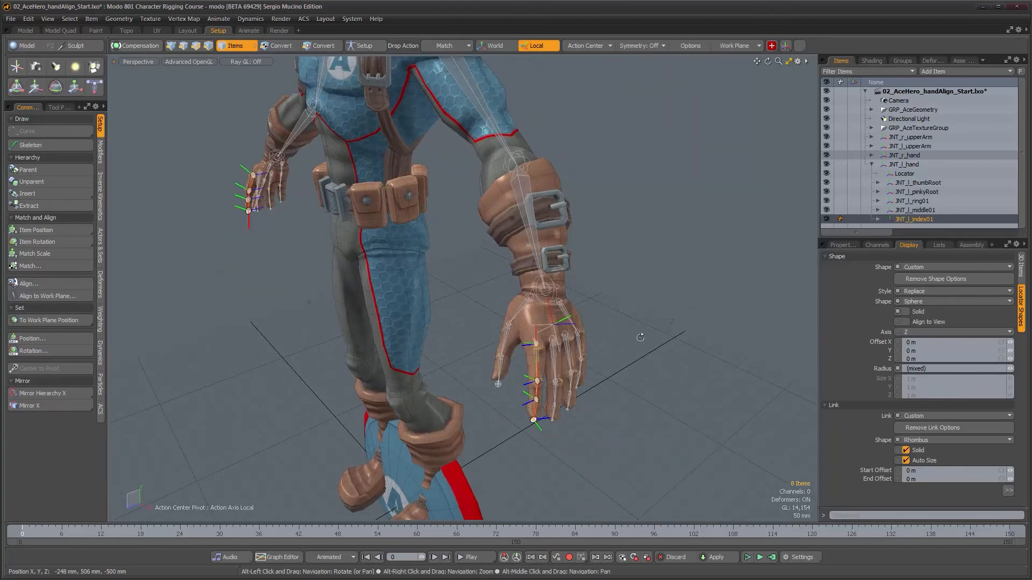
{"action": "left_click_drag", "start_coordinate": [440, 364], "coordinate": [368, 321], "text": "alt"}
{"action": "key", "text": "e"}
{"action": "left_click_drag", "start_coordinate": [151, 277], "coordinate": [363, 375]}
{"action": "left_click_drag", "start_coordinate": [383, 420], "coordinate": [385, 408]}
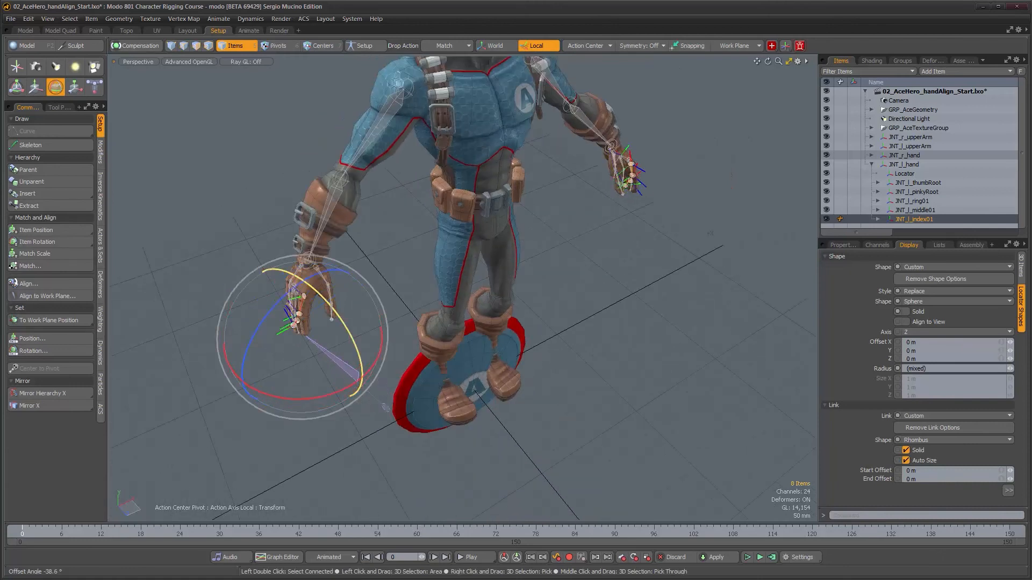
{"action": "left_click_drag", "start_coordinate": [394, 345], "coordinate": [392, 430]}
{"action": "key", "text": "ctrl+z"}
{"action": "left_click_drag", "start_coordinate": [310, 397], "coordinate": [289, 368], "text": "alt"}
{"action": "key", "text": "ctrl+z"}
Reset the rotation of the left index fingertip joint JNT_l_index04 to 0° on all axes.
{"action": "right_click_drag", "start_coordinate": [455, 322], "coordinate": [525, 261], "text": "alt"}
{"action": "middle_click_drag", "start_coordinate": [525, 261], "coordinate": [486, 304], "text": "alt"}
{"action": "left_click_drag", "start_coordinate": [487, 304], "coordinate": [539, 316], "text": "alt"}
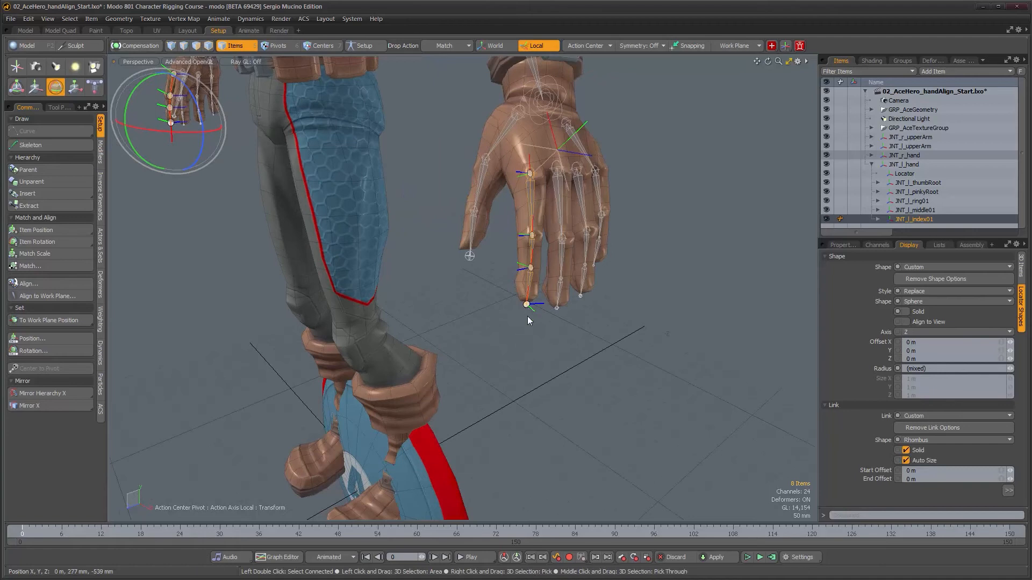
{"action": "left_click_drag", "start_coordinate": [529, 332], "coordinate": [517, 333], "text": "alt"}
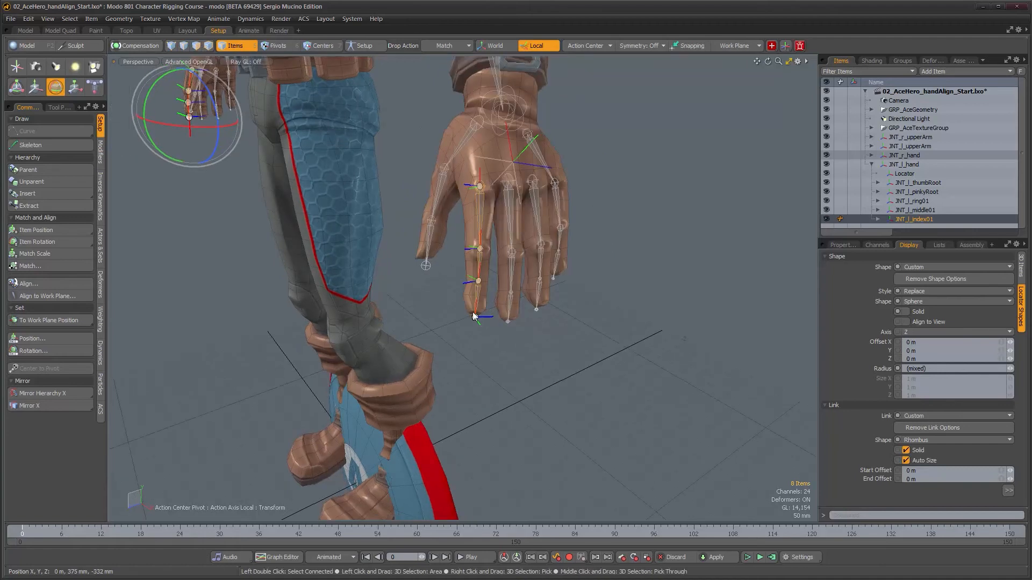
{"action": "right_click_drag", "start_coordinate": [475, 329], "coordinate": [482, 328], "text": "alt"}
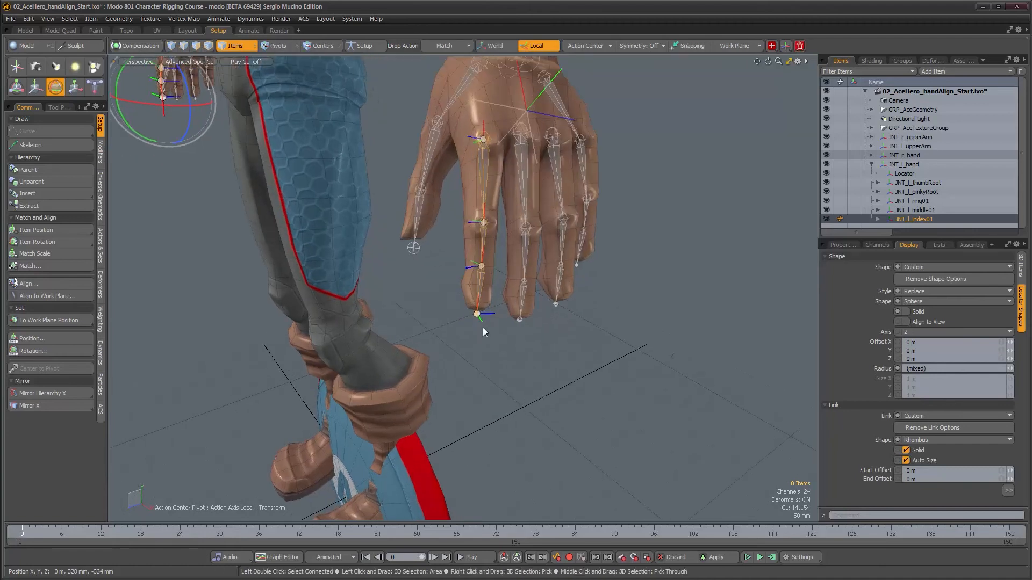
{"action": "left_click", "coordinate": [511, 348]}
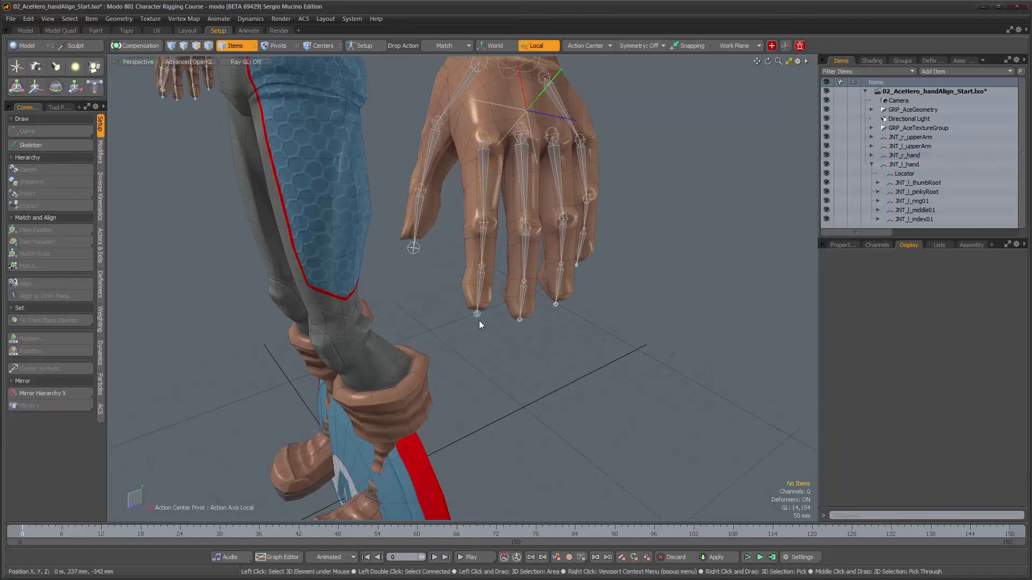
{"action": "left_click", "coordinate": [476, 313]}
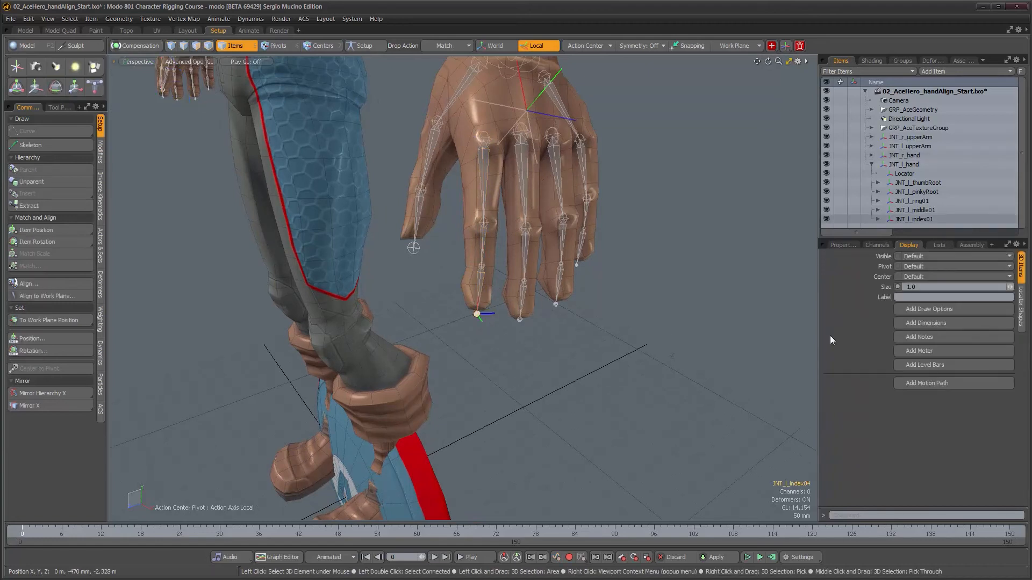
{"action": "left_click", "coordinate": [844, 245]}
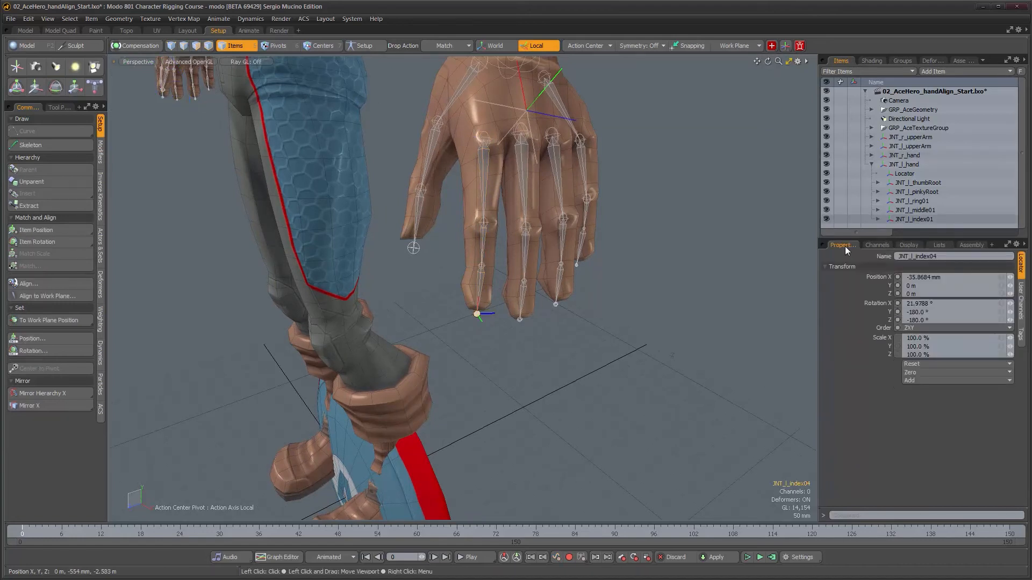
{"action": "left_click", "coordinate": [949, 364]}
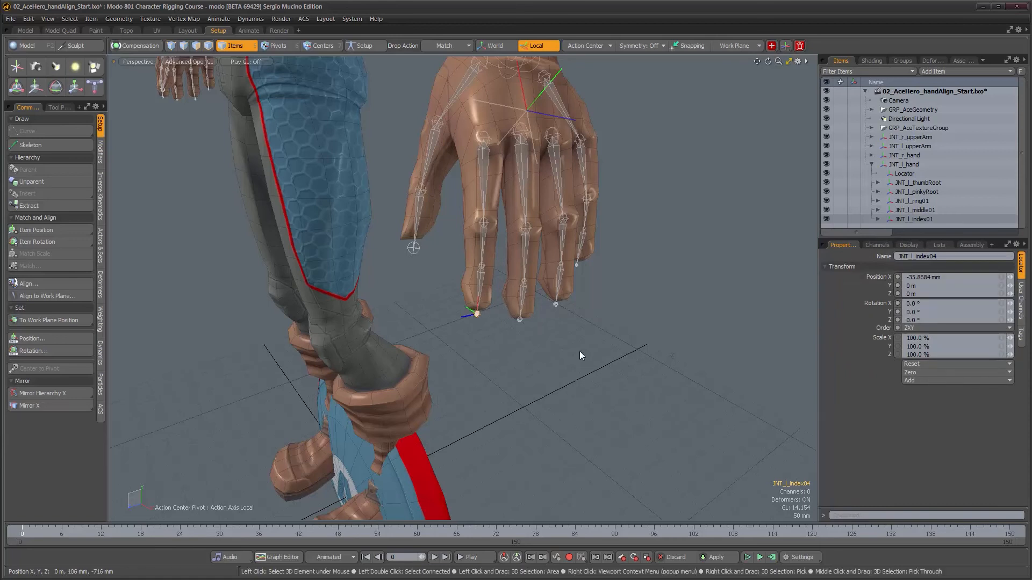
Reset the rotations of the end joints of the left thumb, middle, ring and pinky fingers together and clear the selection.
{"action": "left_click_drag", "start_coordinate": [457, 313], "coordinate": [479, 316], "text": "alt"}
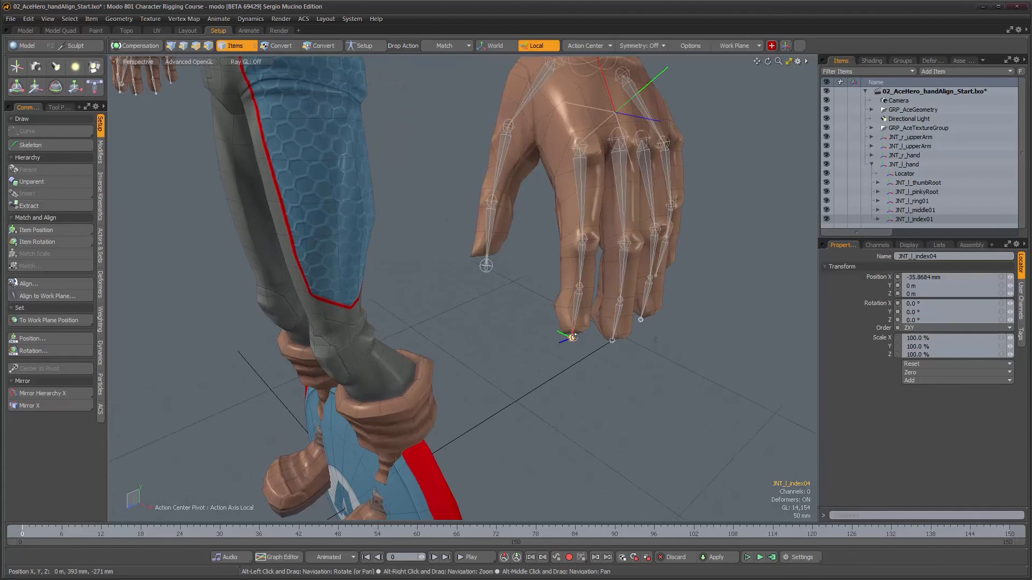
{"action": "left_click", "coordinate": [572, 341]}
{"action": "left_click_drag", "start_coordinate": [547, 355], "coordinate": [534, 311], "text": "alt"}
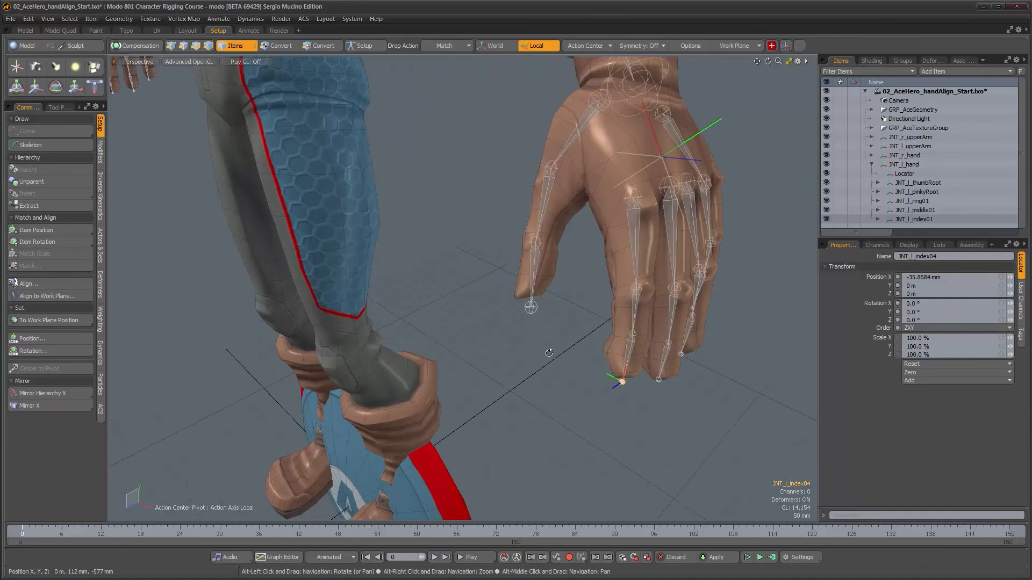
{"action": "left_click", "coordinate": [532, 309]}
{"action": "left_click_drag", "start_coordinate": [741, 369], "coordinate": [469, 376], "text": "alt"}
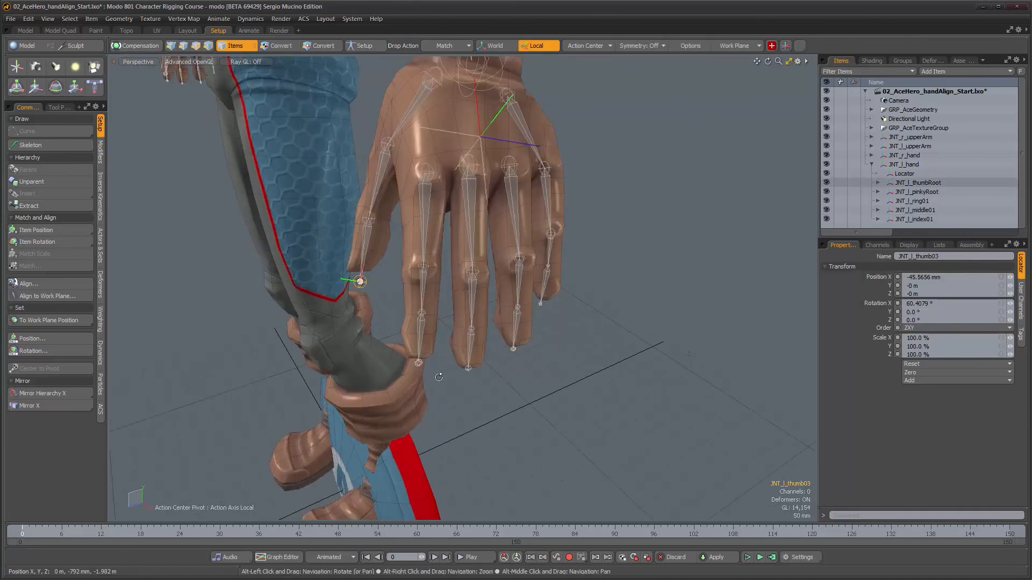
{"action": "left_click", "coordinate": [476, 371], "text": "shift"}
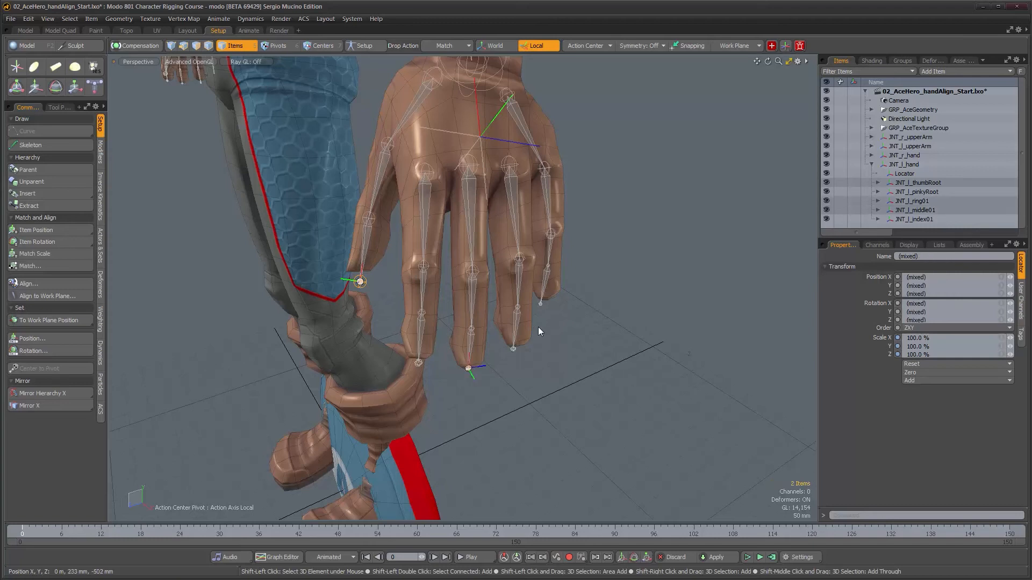
{"action": "left_click", "coordinate": [542, 304], "text": "shift"}
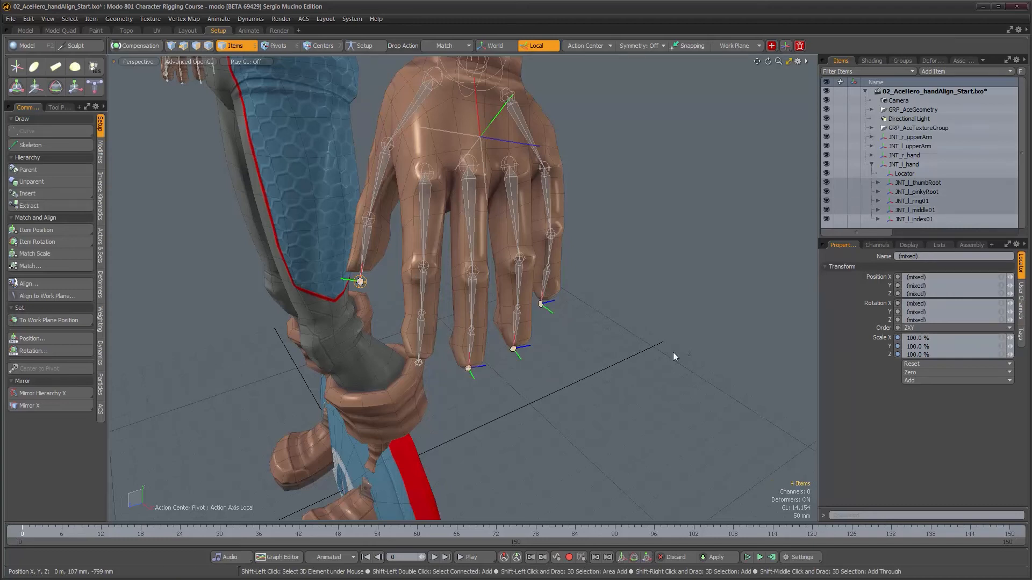
{"action": "left_click", "coordinate": [917, 372]}
{"action": "left_click_drag", "start_coordinate": [601, 398], "coordinate": [552, 399], "text": "alt"}
{"action": "left_click", "coordinate": [552, 399]}
Select the left and right thumb root joints together and check their local axes with the Rotate tool.
{"action": "left_click_drag", "start_coordinate": [469, 398], "coordinate": [455, 365], "text": "alt"}
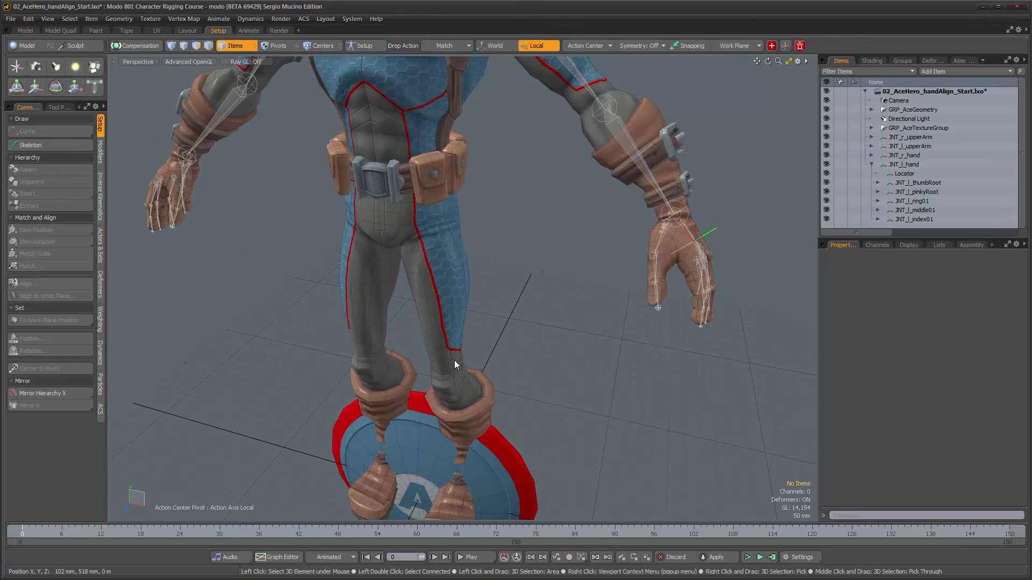
{"action": "left_click_drag", "start_coordinate": [453, 359], "coordinate": [227, 253], "text": "alt"}
{"action": "left_click", "coordinate": [197, 252]}
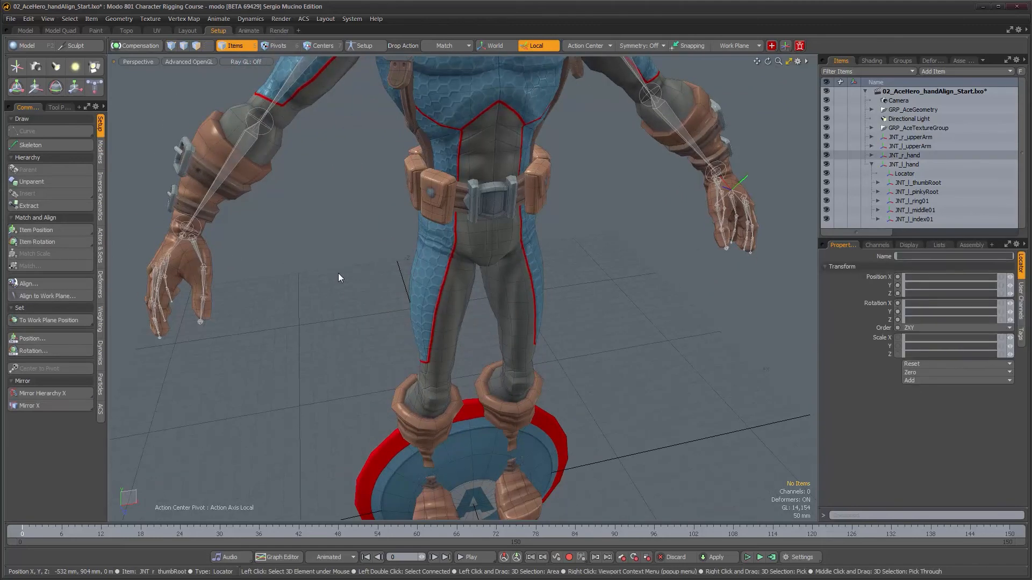
{"action": "left_click_drag", "start_coordinate": [687, 227], "coordinate": [585, 234], "text": "alt"}
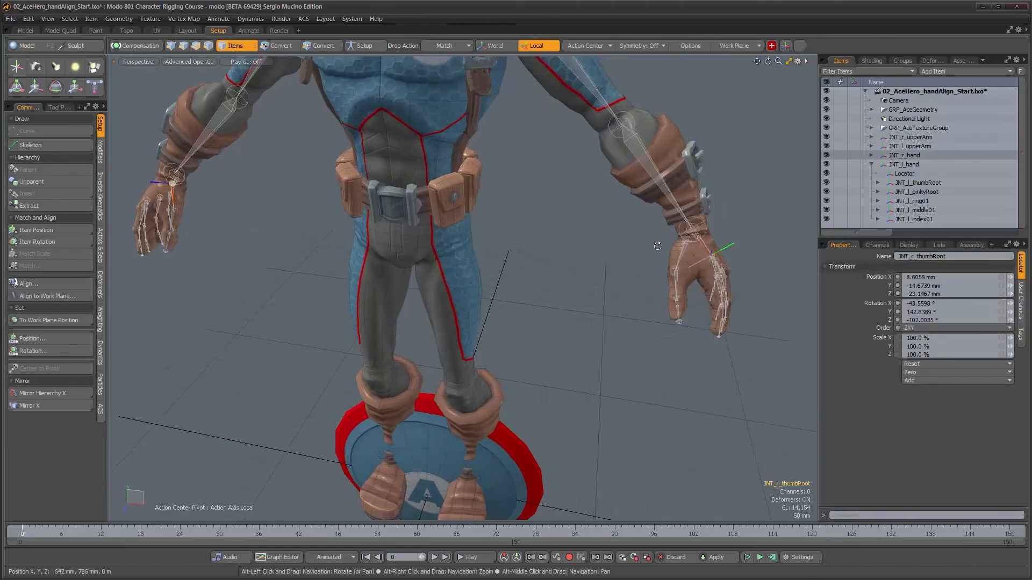
{"action": "left_click", "coordinate": [680, 255], "text": "shift"}
{"action": "left_click_drag", "start_coordinate": [636, 301], "coordinate": [694, 334], "text": "alt"}
{"action": "key", "text": "e"}
{"action": "right_click_drag", "start_coordinate": [694, 333], "coordinate": [697, 339], "text": "alt"}
{"action": "key", "text": "space"}
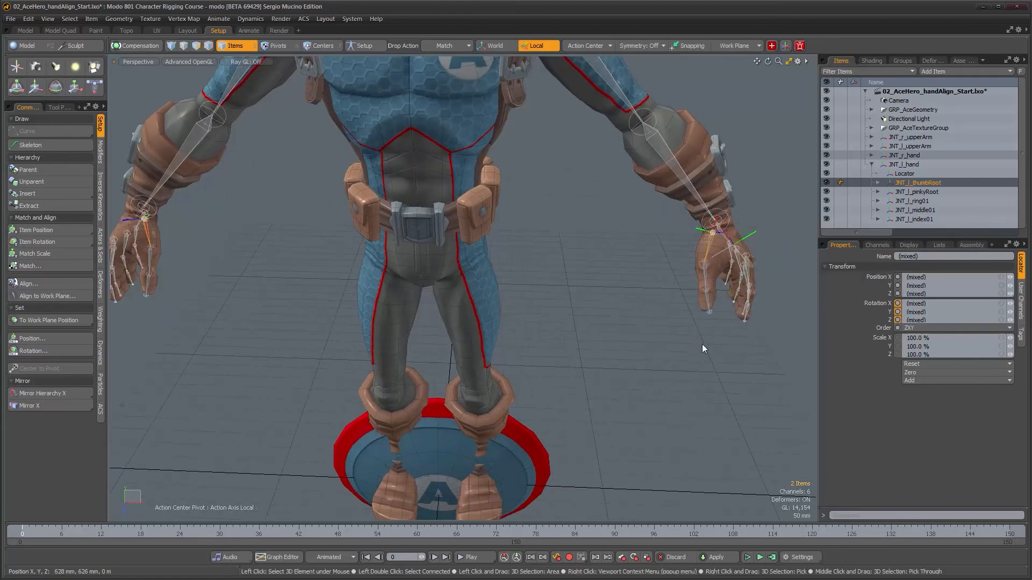
{"action": "left_click_drag", "start_coordinate": [698, 343], "coordinate": [643, 341], "text": "alt"}
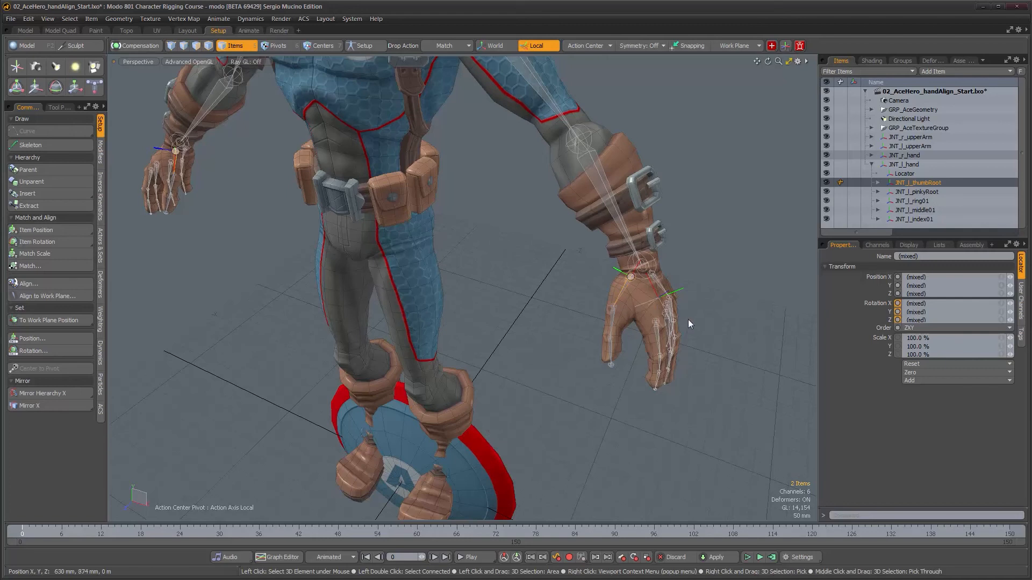
Compare the local axes of the left and right thumb root joints from several viewing angles.
{"action": "left_click_drag", "start_coordinate": [688, 320], "coordinate": [207, 336], "text": "alt"}
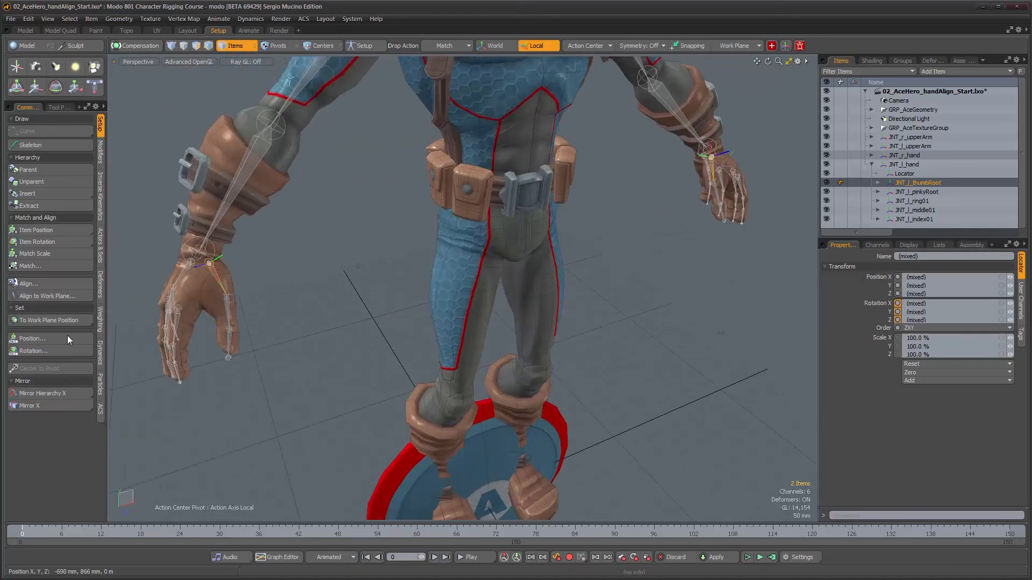
{"action": "right_click_drag", "start_coordinate": [461, 308], "coordinate": [422, 310], "text": "alt"}
{"action": "left_click_drag", "start_coordinate": [514, 275], "coordinate": [285, 365], "text": "alt"}
{"action": "right_click_drag", "start_coordinate": [286, 366], "coordinate": [352, 370], "text": "alt"}
{"action": "mouse_move", "coordinate": [352, 370]}
{"action": "left_mouse_down", "text": "alt"}
{"action": "mouse_move", "coordinate": [334, 338]}
{"action": "mouse_move", "coordinate": [340, 322]}
{"action": "mouse_move", "coordinate": [316, 396]}
{"action": "mouse_move", "coordinate": [338, 356]}
{"action": "left_mouse_up", "text": "alt"}
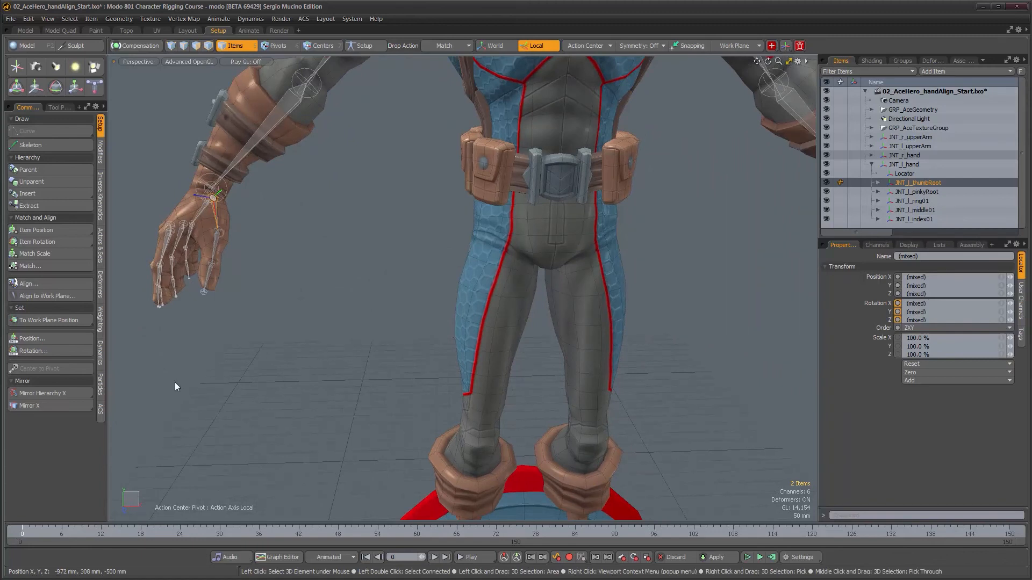
{"action": "left_click", "coordinate": [44, 287]}
{"action": "left_click", "coordinate": [878, 199]}
{"action": "left_click_drag", "start_coordinate": [457, 269], "coordinate": [524, 288], "text": "alt"}
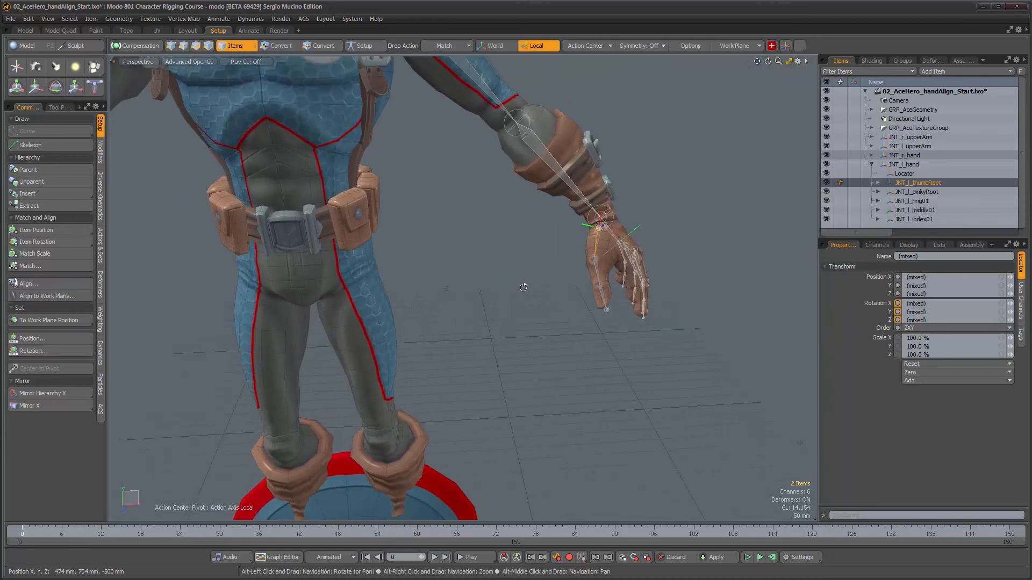
{"action": "middle_click_drag", "start_coordinate": [524, 288], "coordinate": [774, 288], "text": "alt"}
{"action": "scroll", "coordinate": [284, 228], "scroll_direction": "up", "scroll_amount": 6}
{"action": "middle_click_drag", "start_coordinate": [269, 215], "coordinate": [384, 224], "text": "alt"}
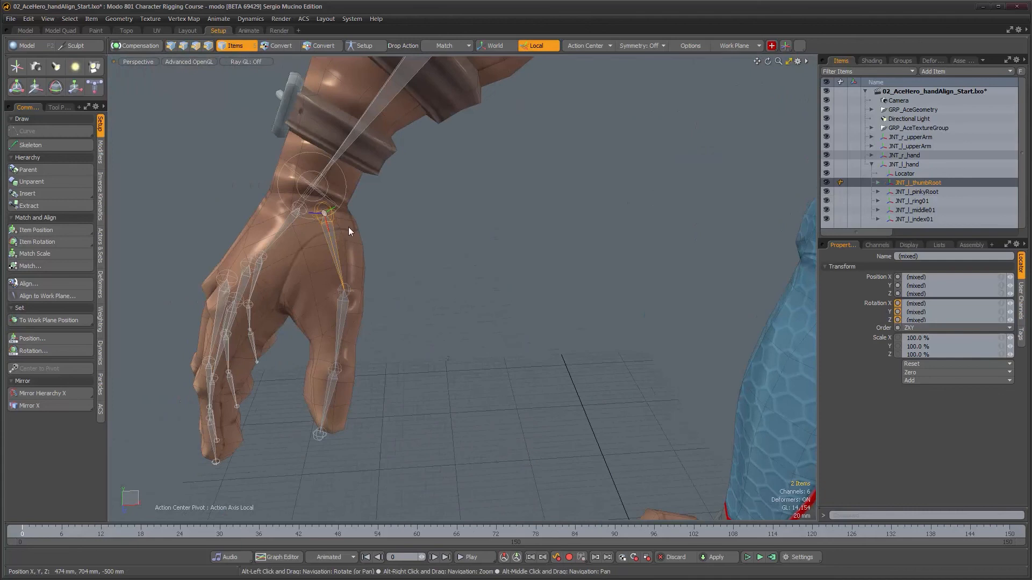
{"action": "left_click_drag", "start_coordinate": [331, 224], "coordinate": [328, 342], "text": "alt"}
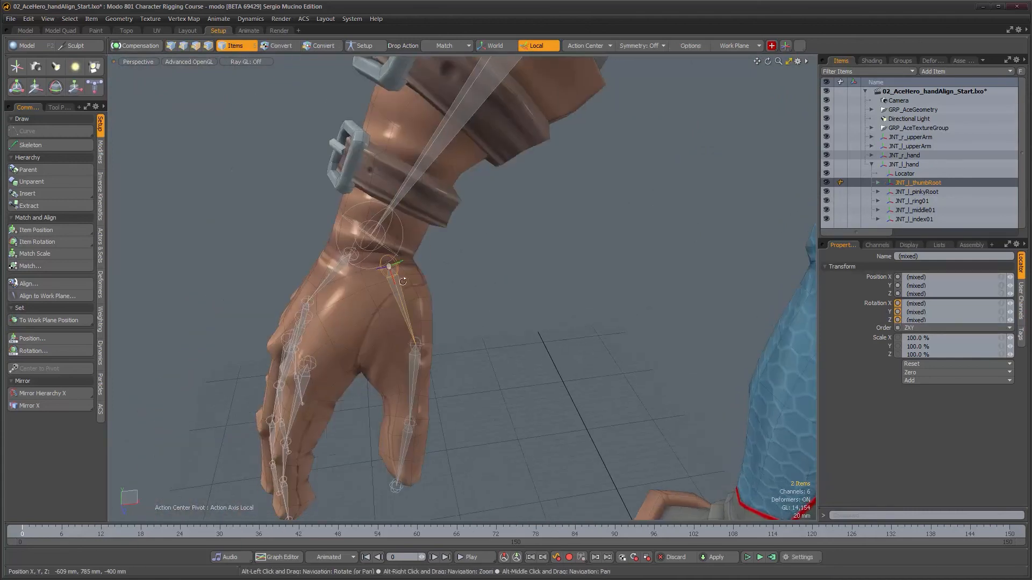
Select only the right thumb root joint and inspect its orientation relative to the left hand.
{"action": "left_click", "coordinate": [436, 306]}
{"action": "left_click_drag", "start_coordinate": [437, 307], "coordinate": [168, 374], "text": "alt"}
{"action": "left_click", "coordinate": [278, 360]}
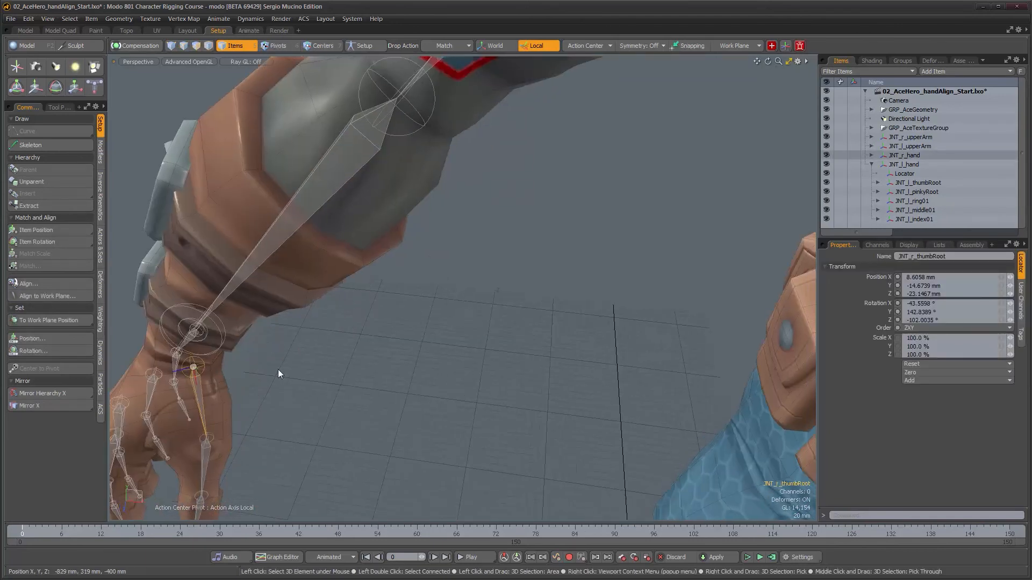
{"action": "right_click_drag", "start_coordinate": [484, 391], "coordinate": [288, 338], "text": "alt"}
{"action": "middle_click_drag", "start_coordinate": [537, 336], "coordinate": [344, 333], "text": "alt"}
{"action": "right_click_drag", "start_coordinate": [344, 333], "coordinate": [258, 328], "text": "alt"}
{"action": "left_click_drag", "start_coordinate": [414, 344], "coordinate": [474, 337], "text": "alt"}
{"action": "right_click_drag", "start_coordinate": [474, 337], "coordinate": [502, 334], "text": "alt"}
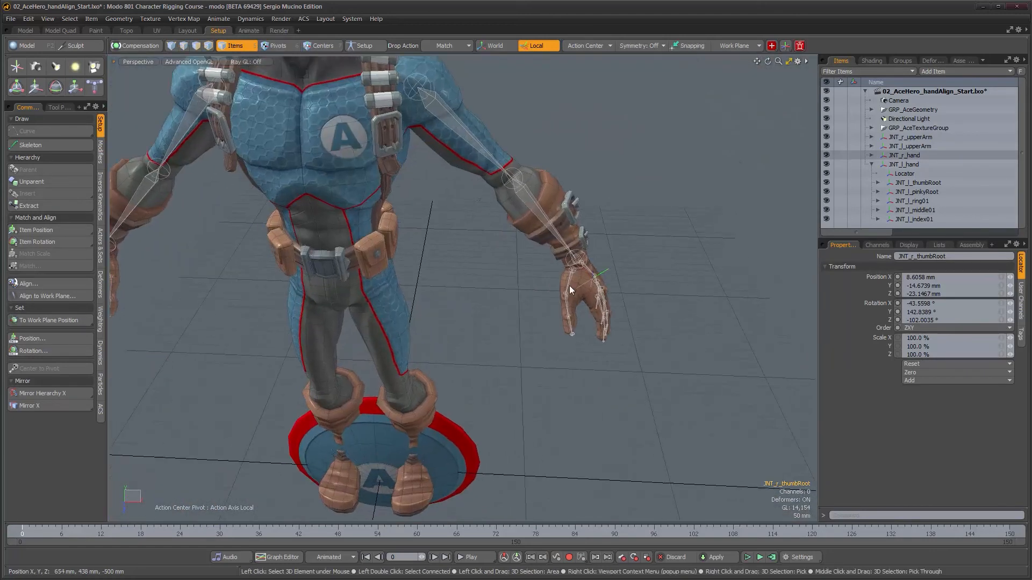
{"action": "double_click", "coordinate": [569, 281]}
{"action": "left_click_drag", "start_coordinate": [534, 308], "coordinate": [502, 318], "text": "alt"}
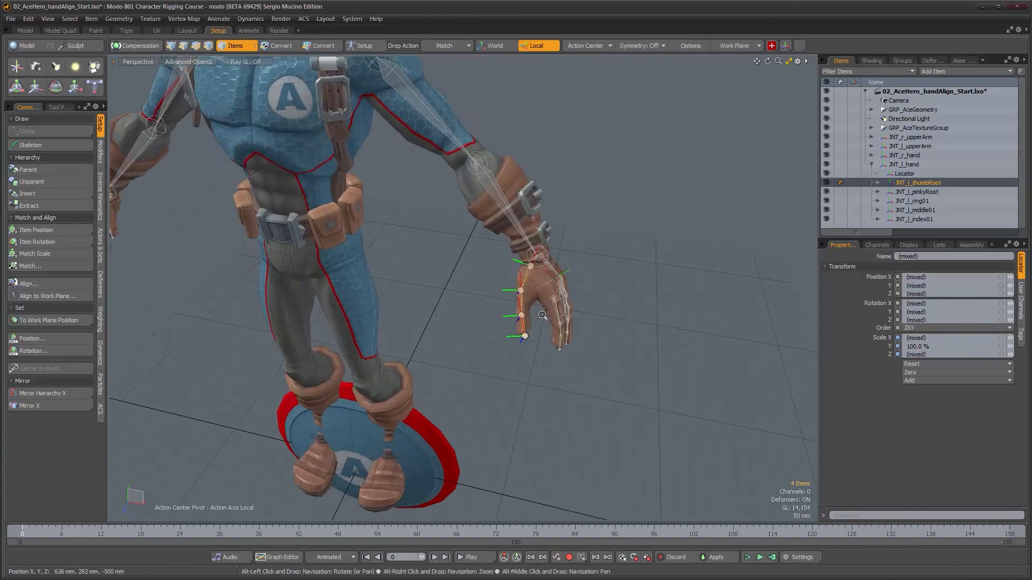
{"action": "right_click_drag", "start_coordinate": [503, 318], "coordinate": [529, 317], "text": "alt"}
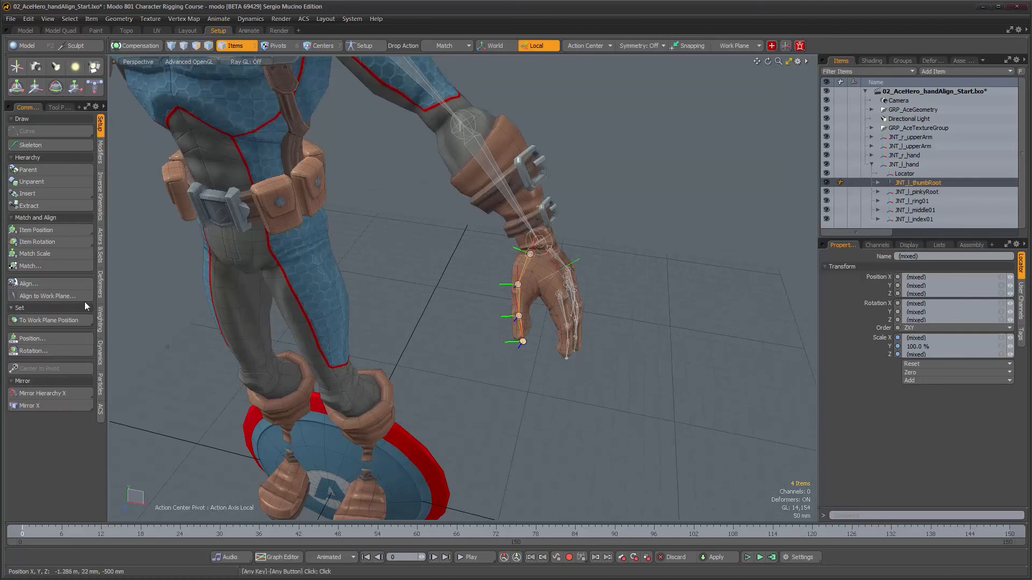
{"action": "left_click", "coordinate": [69, 294]}
{"action": "left_click", "coordinate": [854, 207]}
{"action": "left_click", "coordinate": [28, 284]}
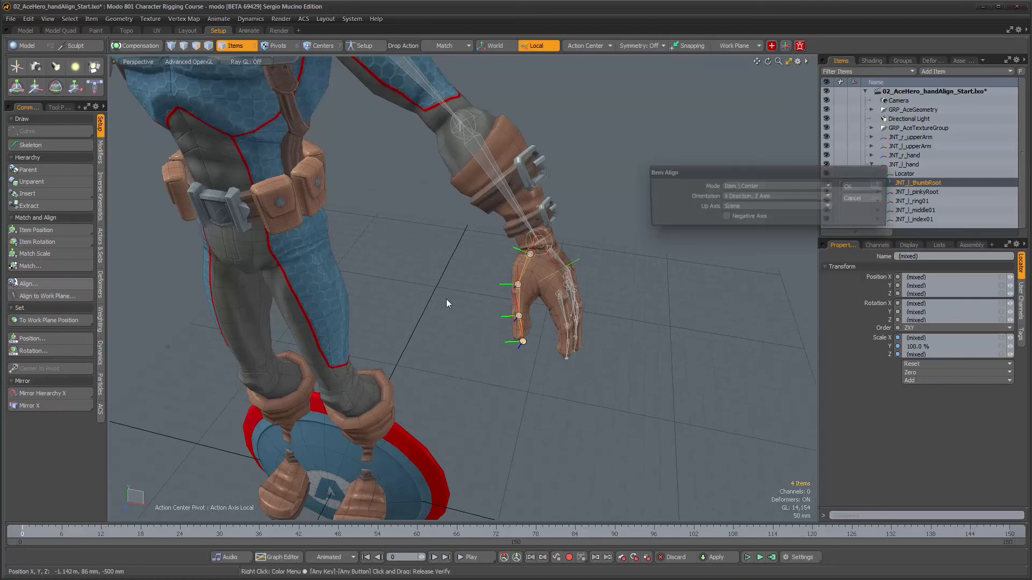
{"action": "left_click", "coordinate": [769, 195]}
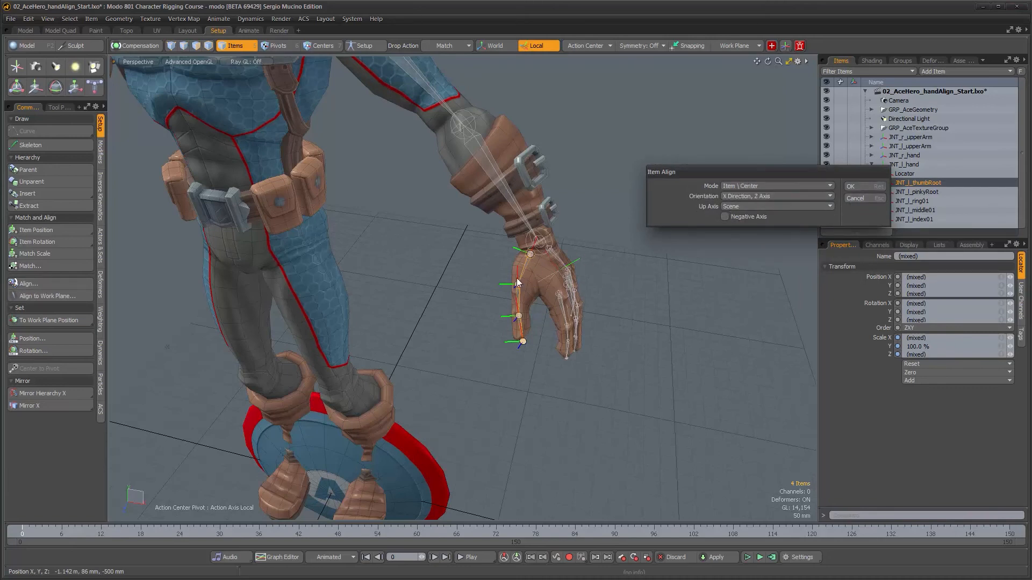
{"action": "left_click", "coordinate": [856, 201]}
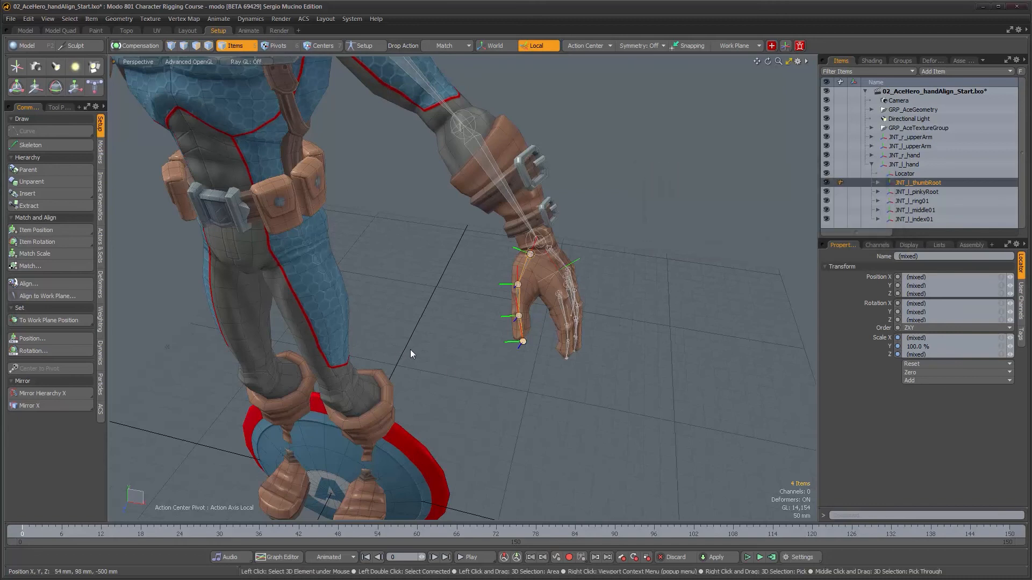
{"action": "left_click_drag", "start_coordinate": [461, 333], "coordinate": [530, 329], "text": "alt"}
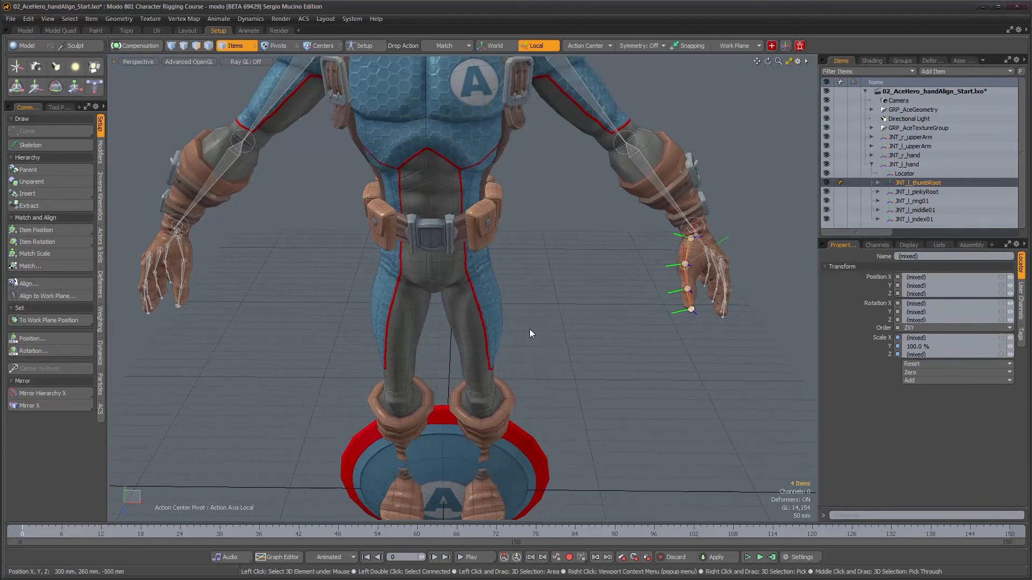
{"action": "left_click_drag", "start_coordinate": [529, 329], "coordinate": [593, 353], "text": "alt"}
{"action": "left_click", "coordinate": [614, 430]}
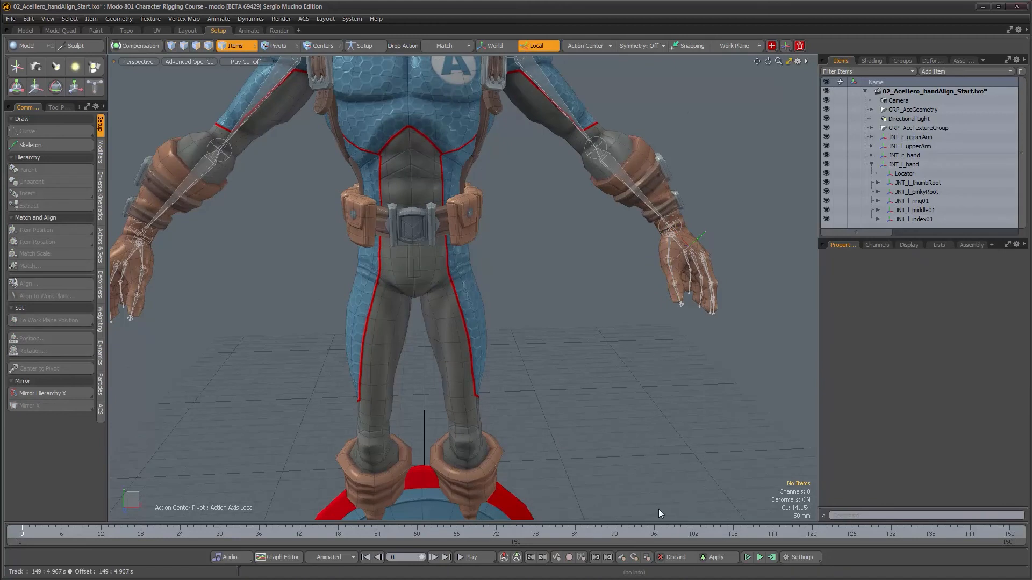
Select the right thumb root joint JNT_r_thumbRoot again and check its local axes up close.
{"action": "left_click_drag", "start_coordinate": [277, 292], "coordinate": [325, 292], "text": "alt"}
{"action": "middle_click_drag", "start_coordinate": [324, 292], "coordinate": [291, 274], "text": "alt"}
{"action": "right_click_drag", "start_coordinate": [290, 274], "coordinate": [266, 236], "text": "alt"}
{"action": "left_click", "coordinate": [263, 234]}
{"action": "left_click_drag", "start_coordinate": [264, 234], "coordinate": [214, 309], "text": "alt"}
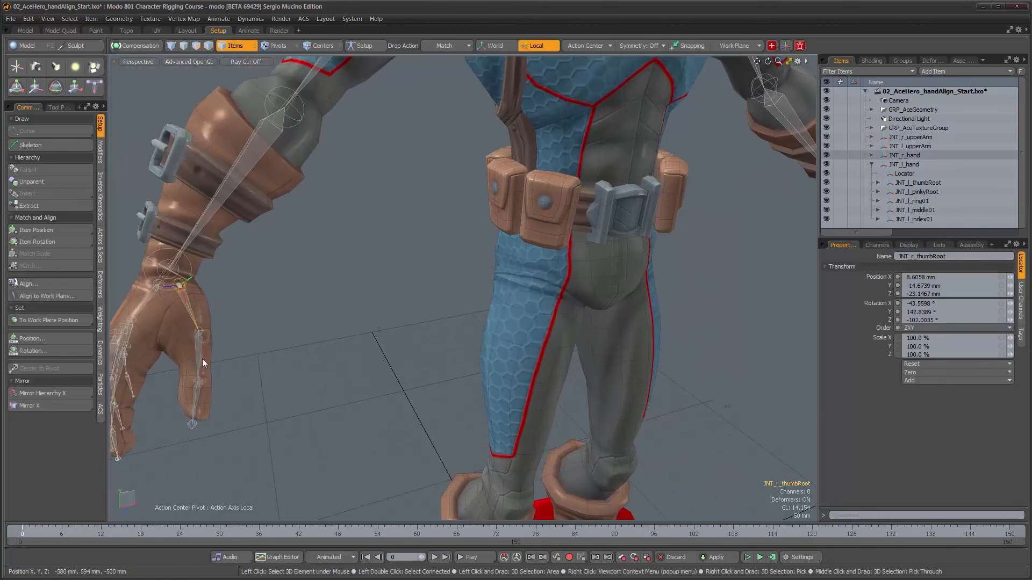
{"action": "right_click_drag", "start_coordinate": [236, 316], "coordinate": [223, 311], "text": "alt"}
{"action": "left_click_drag", "start_coordinate": [471, 331], "coordinate": [411, 340], "text": "alt"}
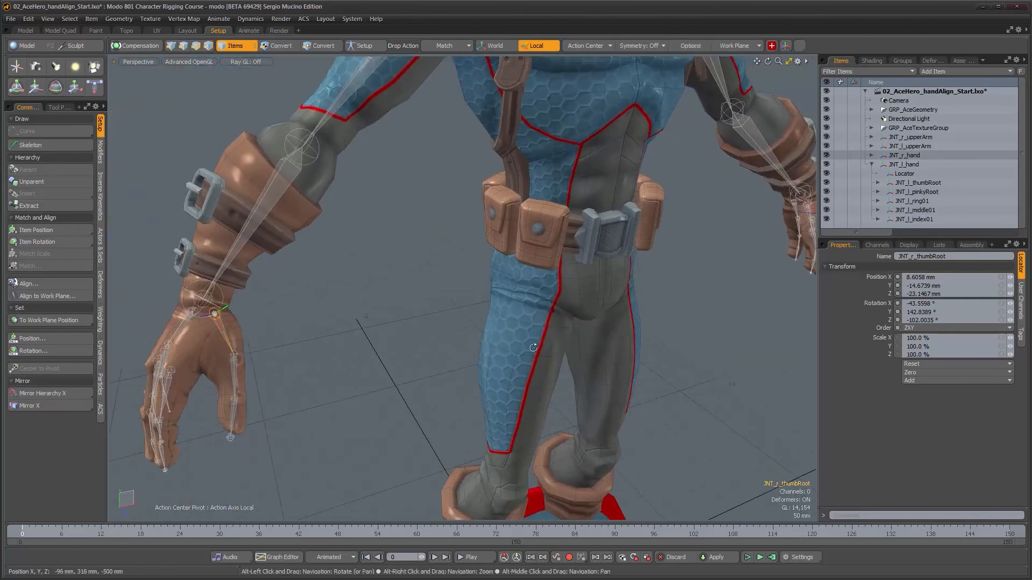
{"action": "left_click_drag", "start_coordinate": [533, 347], "coordinate": [496, 334], "text": "alt"}
{"action": "left_click_drag", "start_coordinate": [237, 323], "coordinate": [292, 326], "text": "alt"}
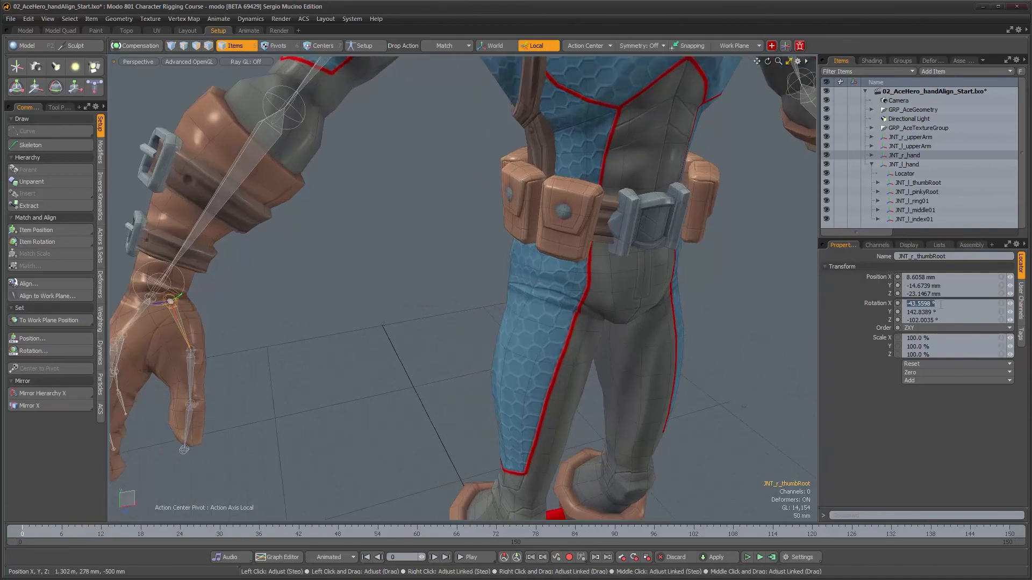
Copy JNT_r_thumbRoot's X, Y and Z rotations (-43.5598°, 142.8389°, -102.0035°) onto separate lines in Notepad.
{"action": "left_click_drag", "start_coordinate": [1031, 204], "coordinate": [856, 202]}
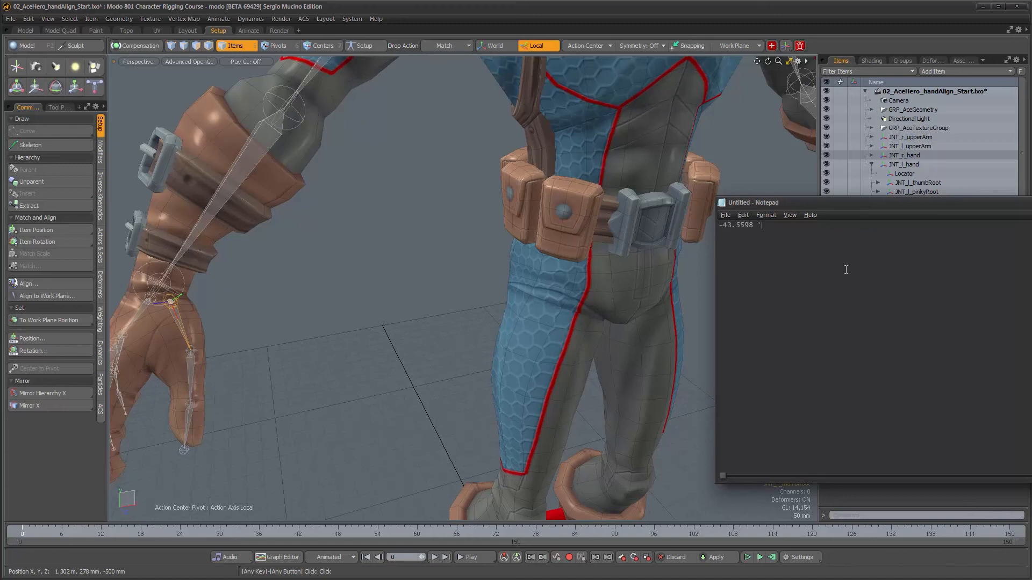
{"action": "left_click", "coordinate": [702, 16]}
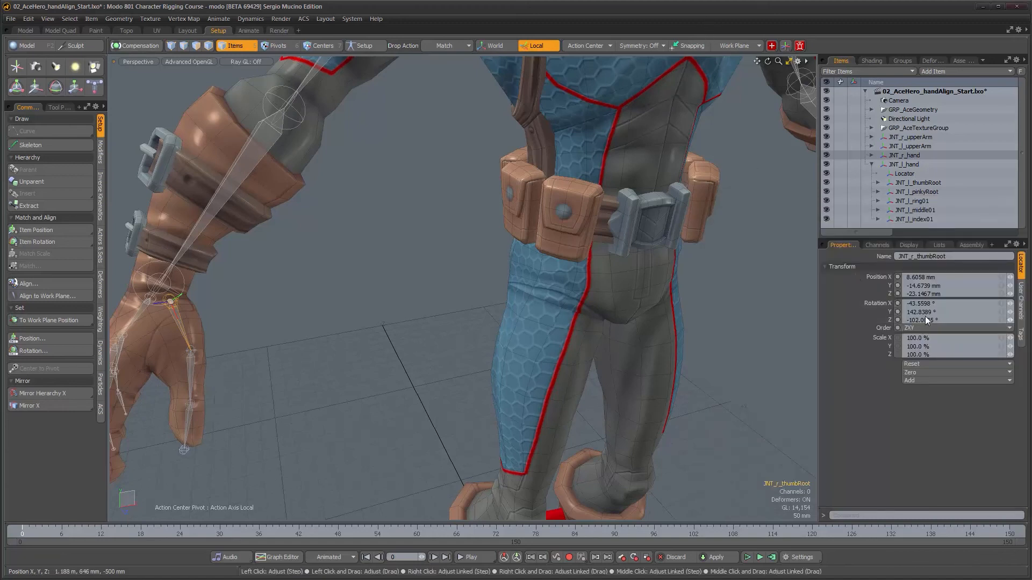
{"action": "key", "text": "alt+Tab"}
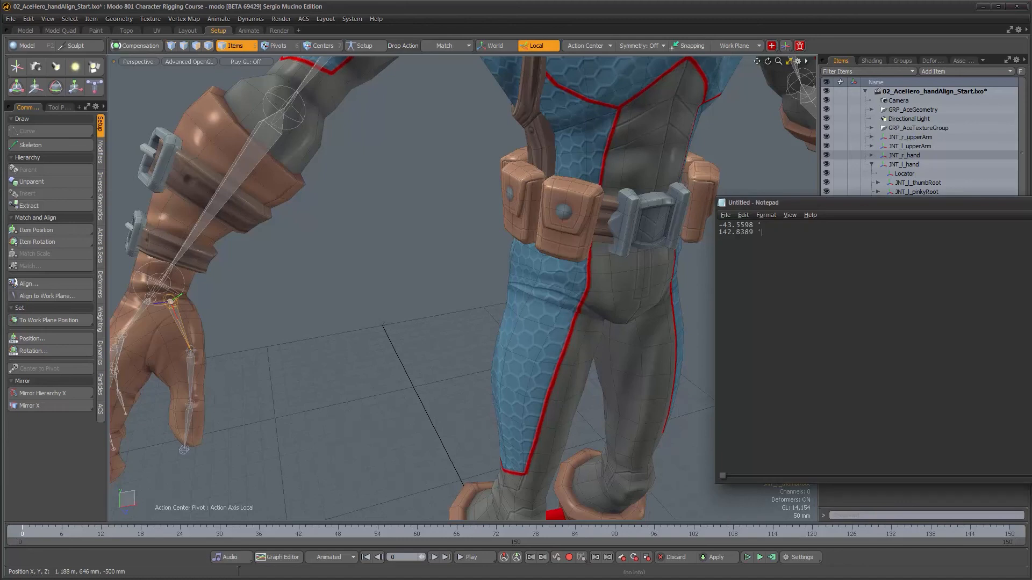
{"action": "key", "text": "alt+Tab"}
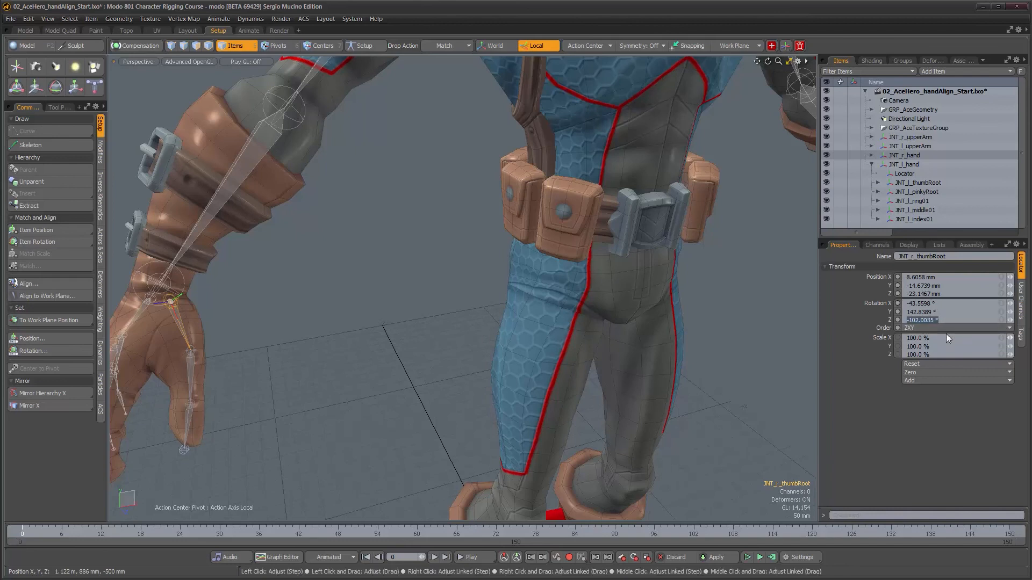
{"action": "key", "text": "alt+Tab"}
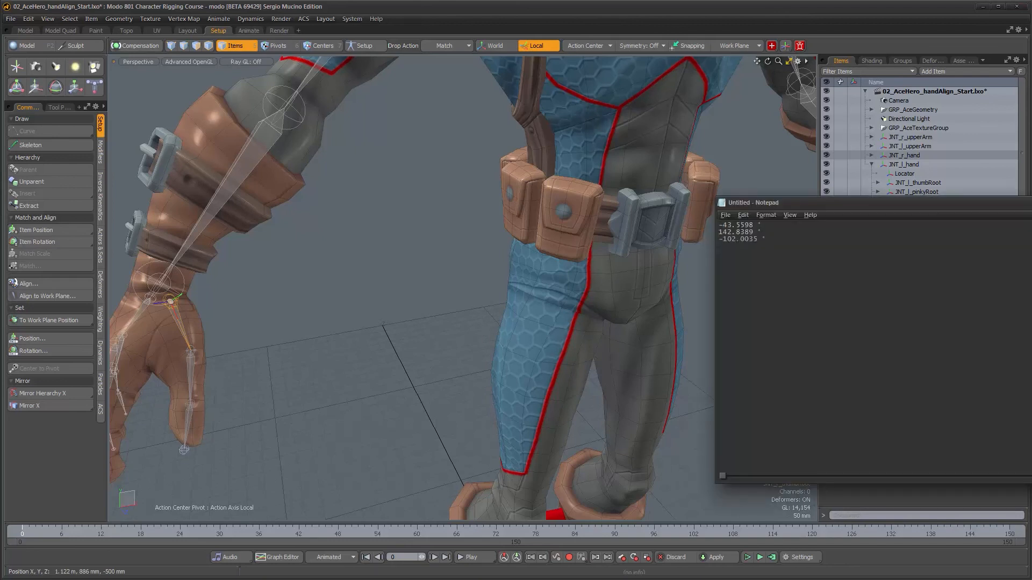
{"action": "left_click", "coordinate": [681, 7]}
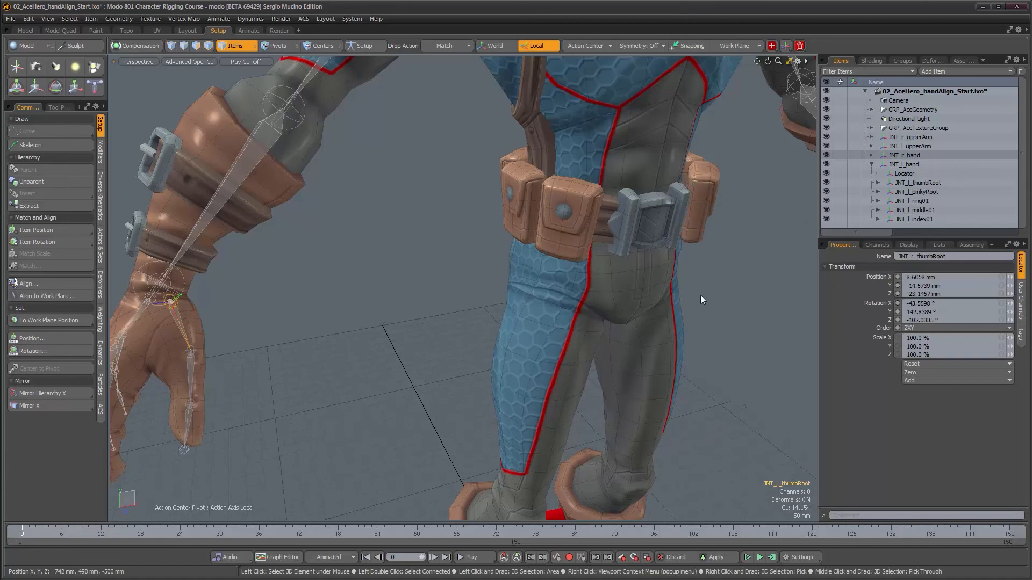
Select the left thumb root joint JNT_l_thumbRoot and set its X rotation to the noted -43.5598°.
{"action": "left_click_drag", "start_coordinate": [591, 300], "coordinate": [478, 284], "text": "alt"}
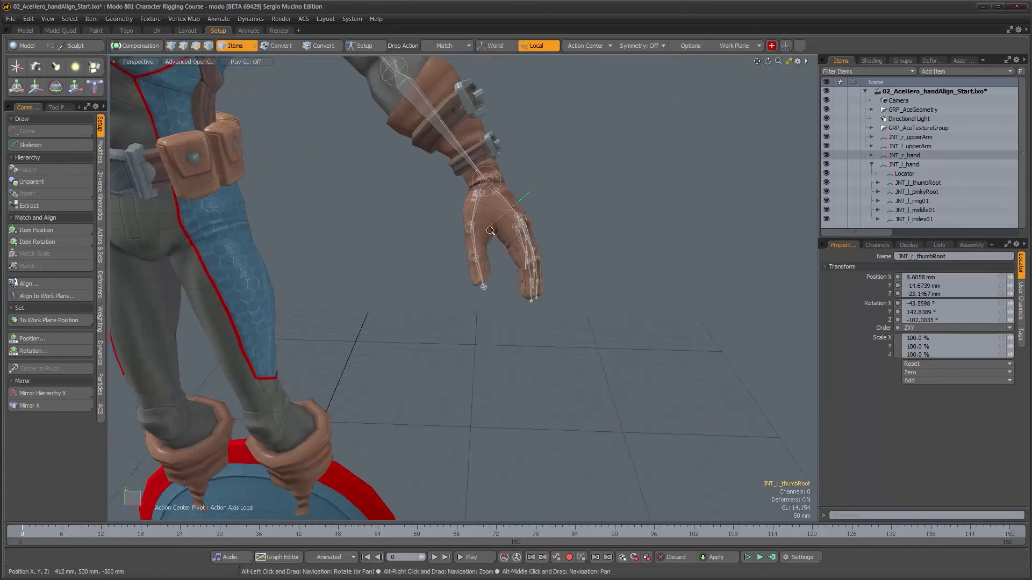
{"action": "scroll", "coordinate": [492, 196], "scroll_direction": "up", "scroll_amount": 3}
{"action": "left_click", "coordinate": [482, 180]}
{"action": "scroll", "coordinate": [534, 260], "scroll_direction": "up", "scroll_amount": 2}
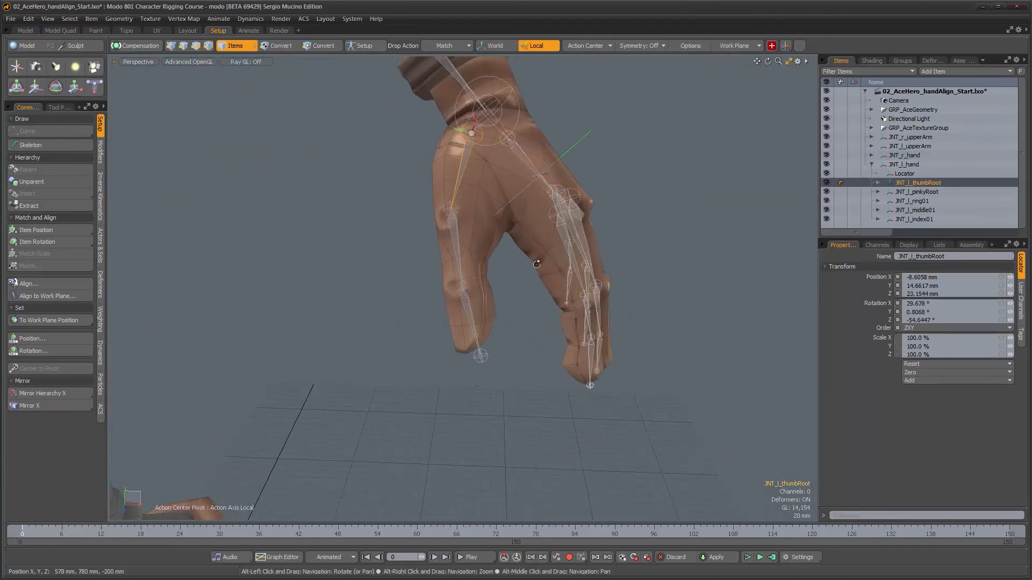
{"action": "middle_click_drag", "start_coordinate": [536, 260], "coordinate": [524, 326], "text": "alt"}
{"action": "key", "text": "alt+Tab"}
{"action": "left_click_drag", "start_coordinate": [770, 227], "coordinate": [718, 226]}
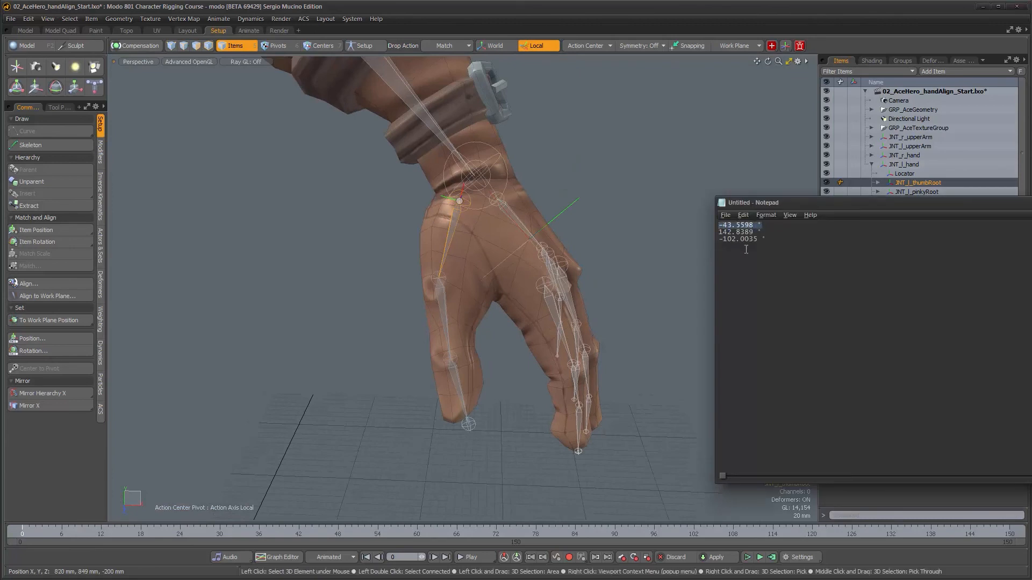
{"action": "key", "text": "alt+Tab"}
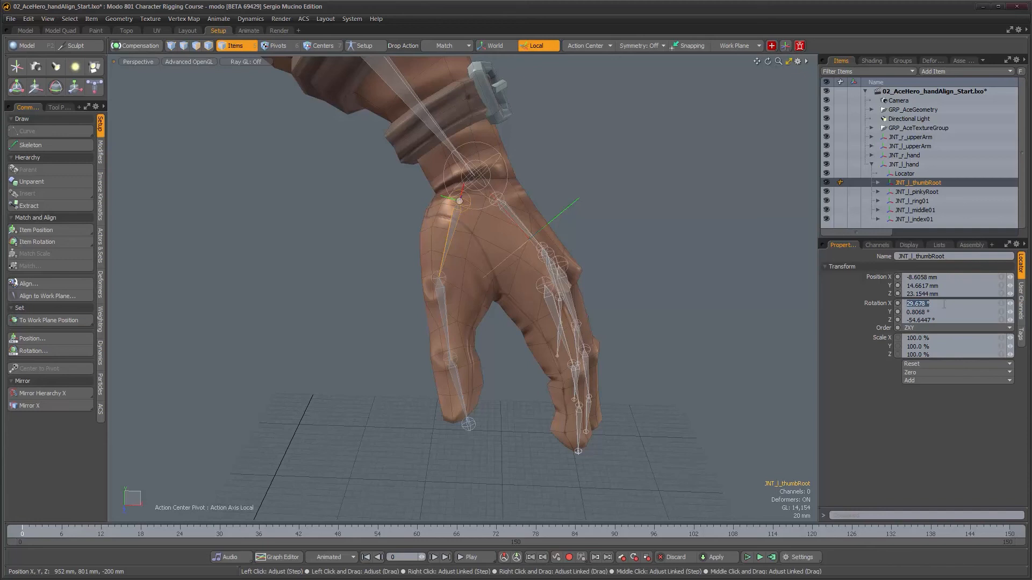
{"action": "key", "text": "Return"}
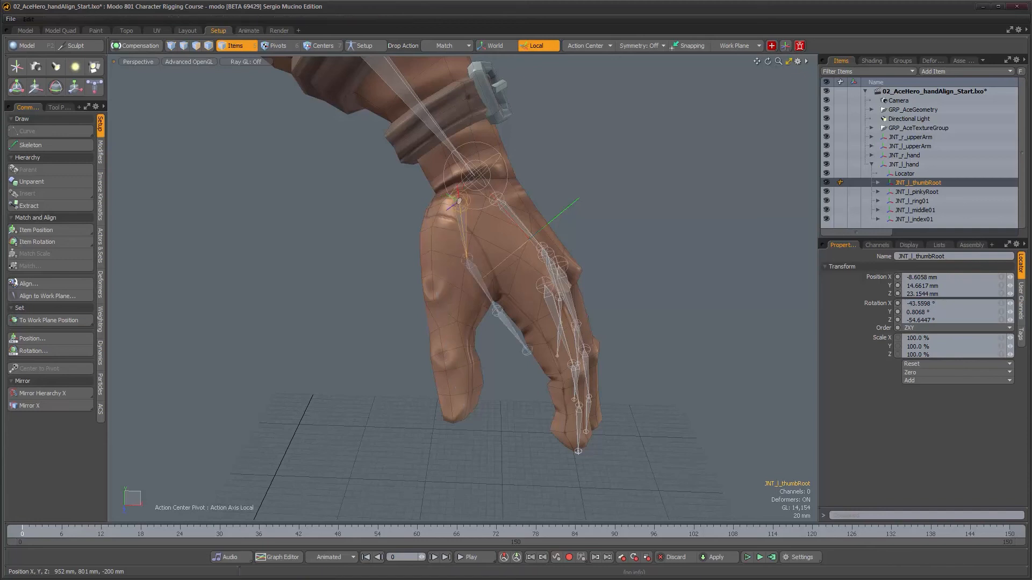
Copy the second noted value from Notepad and set JNT_l_thumbRoot's Y rotation to 142.8389°.
{"action": "key", "text": "alt+Tab"}
{"action": "left_click_drag", "start_coordinate": [762, 231], "coordinate": [715, 233]}
{"action": "key", "text": "ctrl+c"}
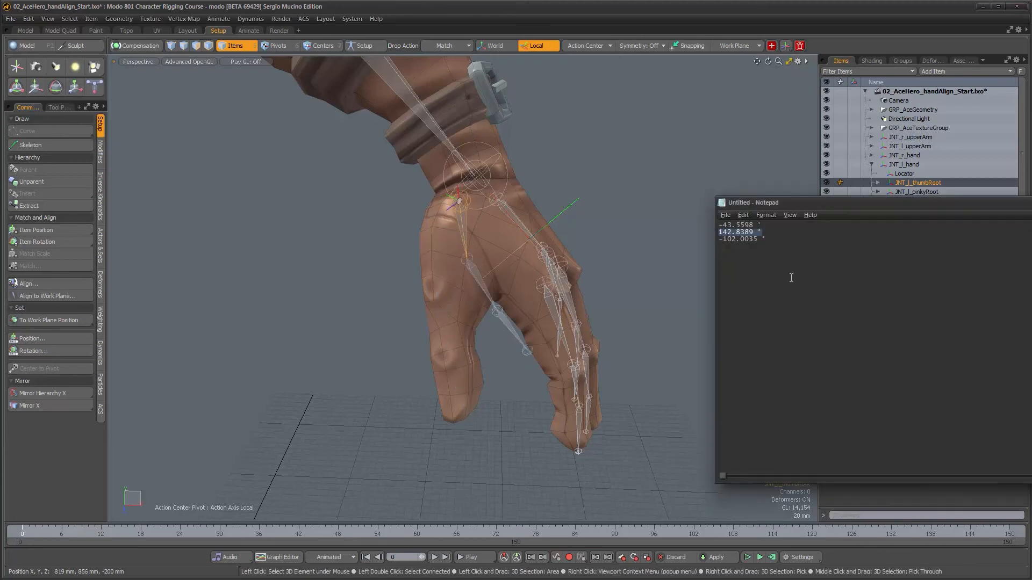
{"action": "left_click", "coordinate": [701, 18]}
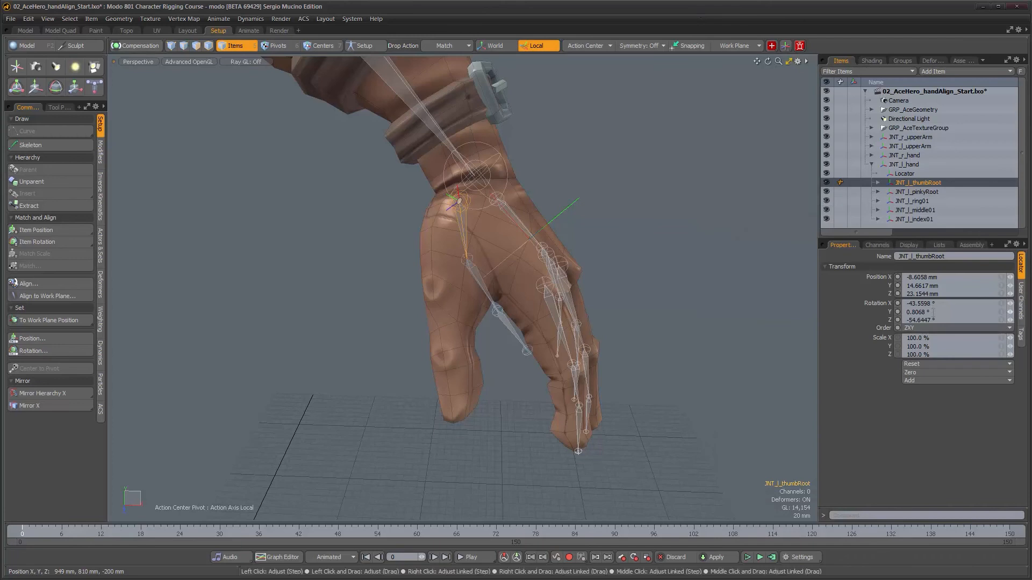
{"action": "key", "text": "ctrl+v"}
{"action": "key", "text": "Return"}
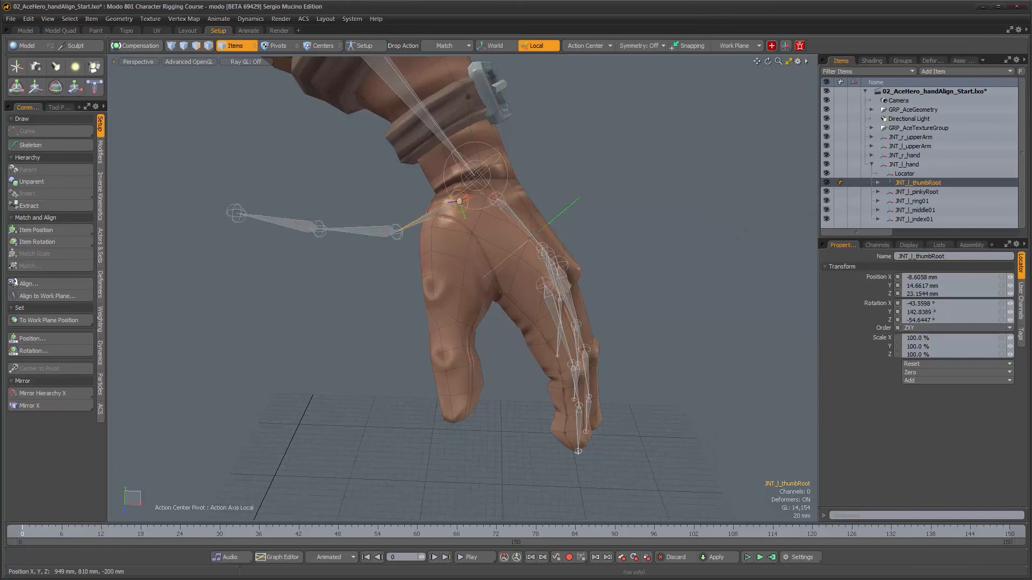
Copy the third noted value from Notepad and set JNT_l_thumbRoot's Z rotation to -102.0035°.
{"action": "key", "text": "alt+Tab"}
{"action": "left_click_drag", "start_coordinate": [764, 239], "coordinate": [718, 239]}
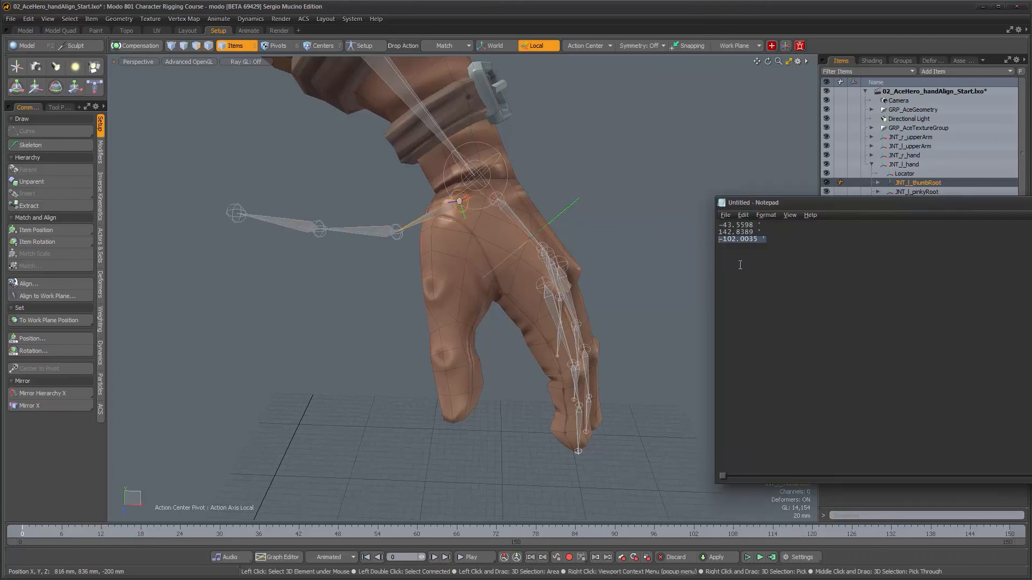
{"action": "left_click", "coordinate": [694, 6]}
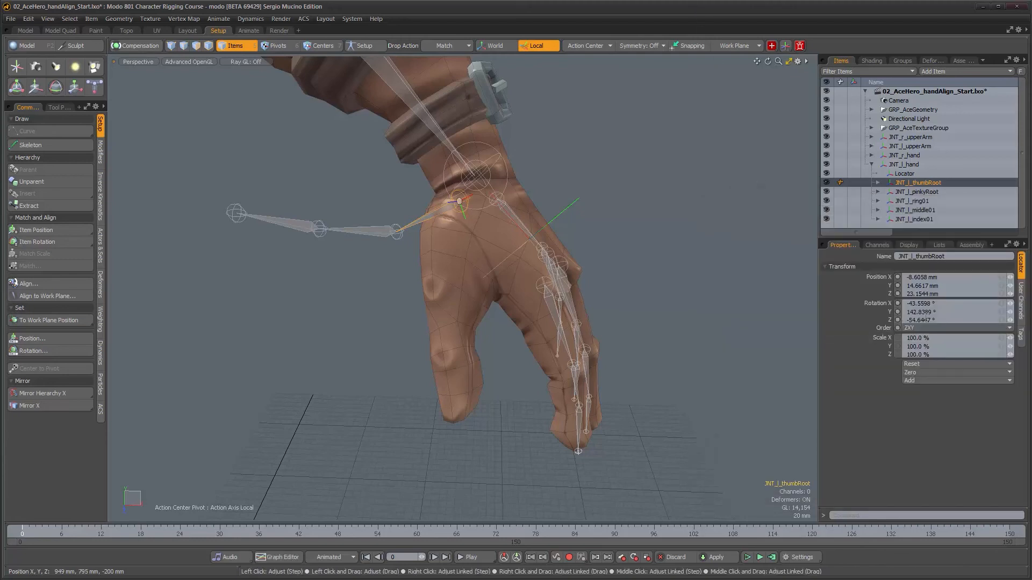
{"action": "key", "text": "Return"}
Select the right thumb joint JNT_r_thumb01 and replace the Notepad contents with its X rotation, 2.5026°.
{"action": "mouse_move", "coordinate": [532, 317]}
{"action": "left_mouse_down", "text": "alt"}
{"action": "mouse_move", "coordinate": [575, 319]}
{"action": "mouse_move", "coordinate": [531, 307]}
{"action": "left_mouse_up", "text": "alt"}
{"action": "right_click_drag", "start_coordinate": [532, 308], "coordinate": [596, 326], "text": "alt"}
{"action": "middle_click_drag", "start_coordinate": [596, 327], "coordinate": [613, 347], "text": "alt"}
{"action": "right_click_drag", "start_coordinate": [479, 339], "coordinate": [510, 344], "text": "alt"}
{"action": "left_click", "coordinate": [320, 287]}
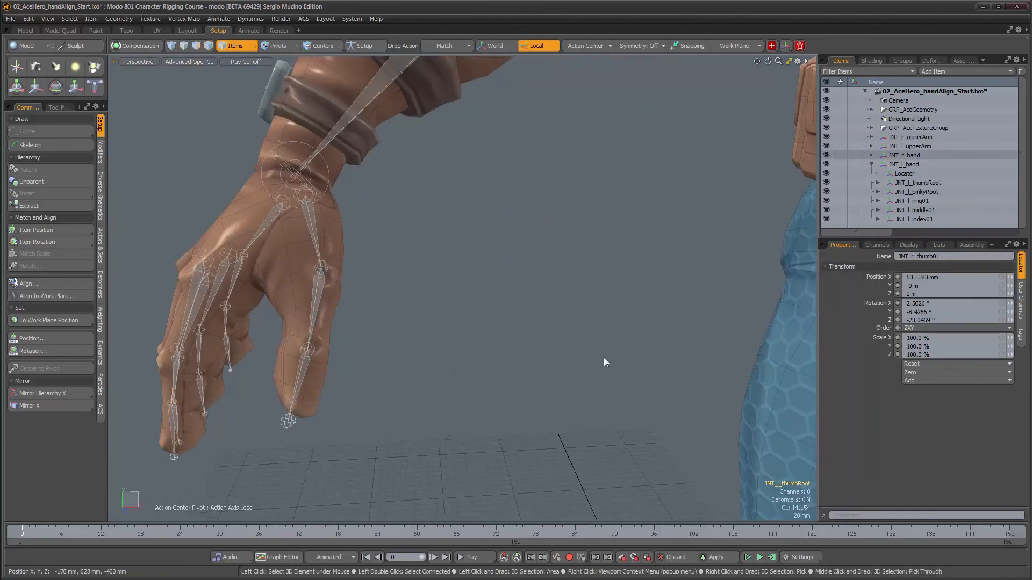
{"action": "left_click_drag", "start_coordinate": [408, 351], "coordinate": [476, 339], "text": "alt"}
{"action": "left_click", "coordinate": [936, 304]}
{"action": "key", "text": "ctrl+c"}
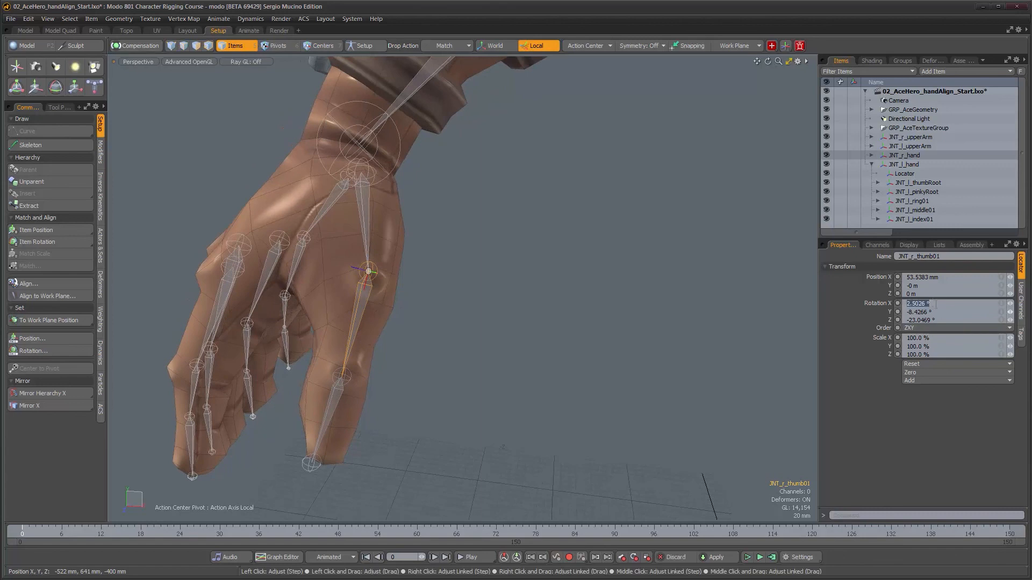
{"action": "key", "text": "alt+Tab"}
{"action": "key", "text": "ctrl+a"}
{"action": "key", "text": "ctrl+v"}
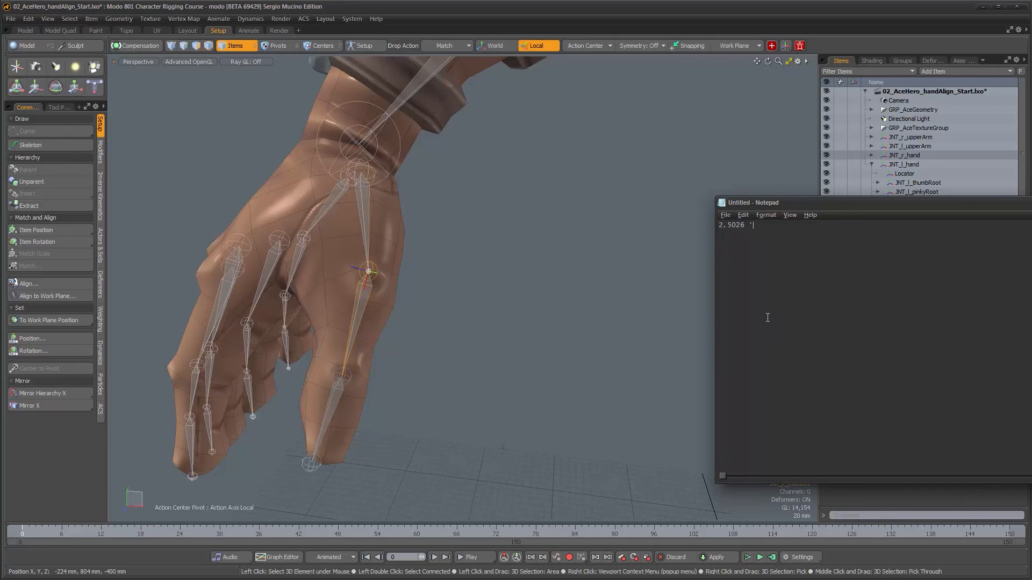
{"action": "key", "text": "alt+Tab"}
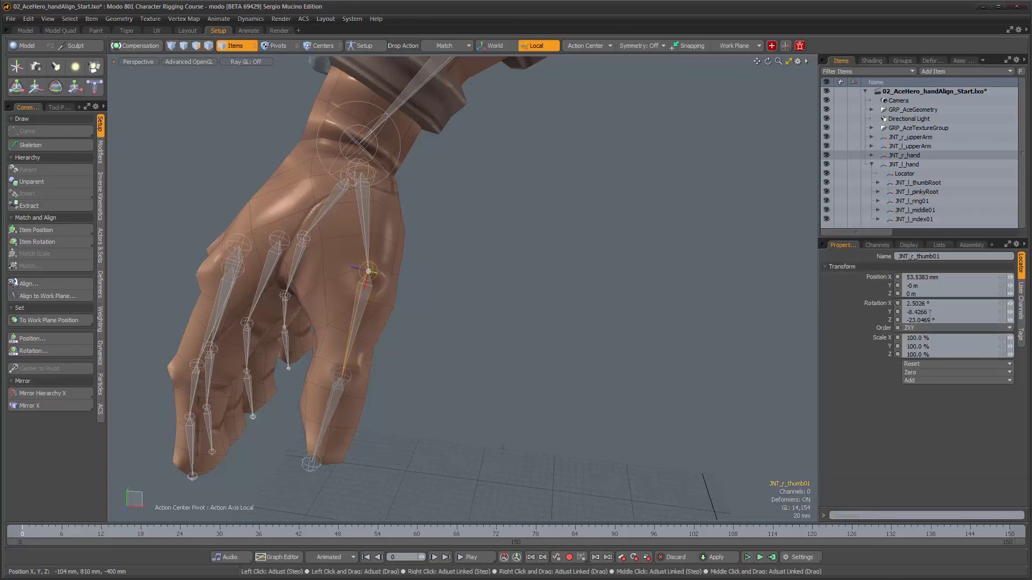
Add JNT_r_thumb01's Y and Z rotations, -8.4266° and -23.0469°, on separate lines in Notepad.
{"action": "key", "text": "alt+Tab"}
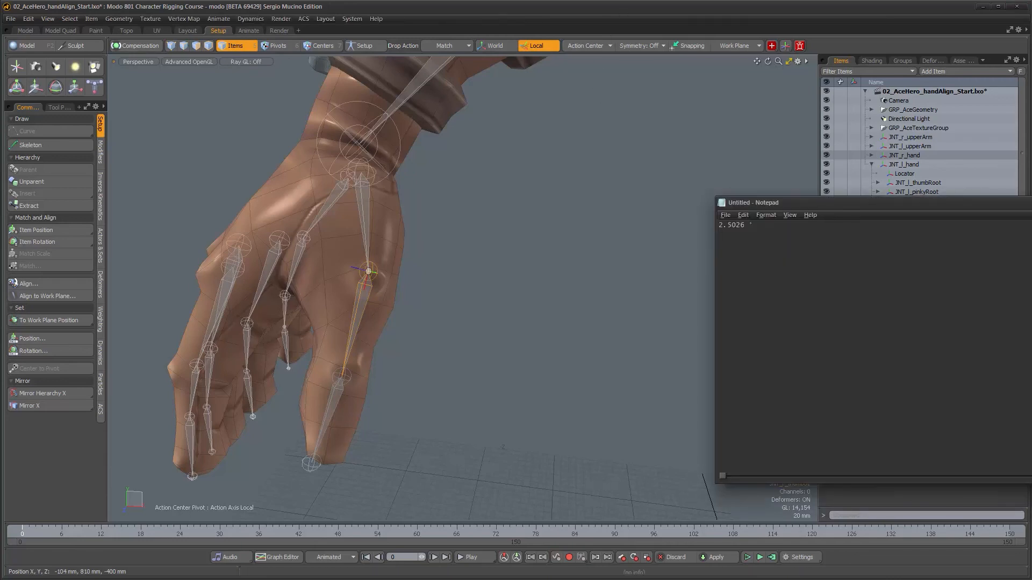
{"action": "left_click", "coordinate": [571, 259]}
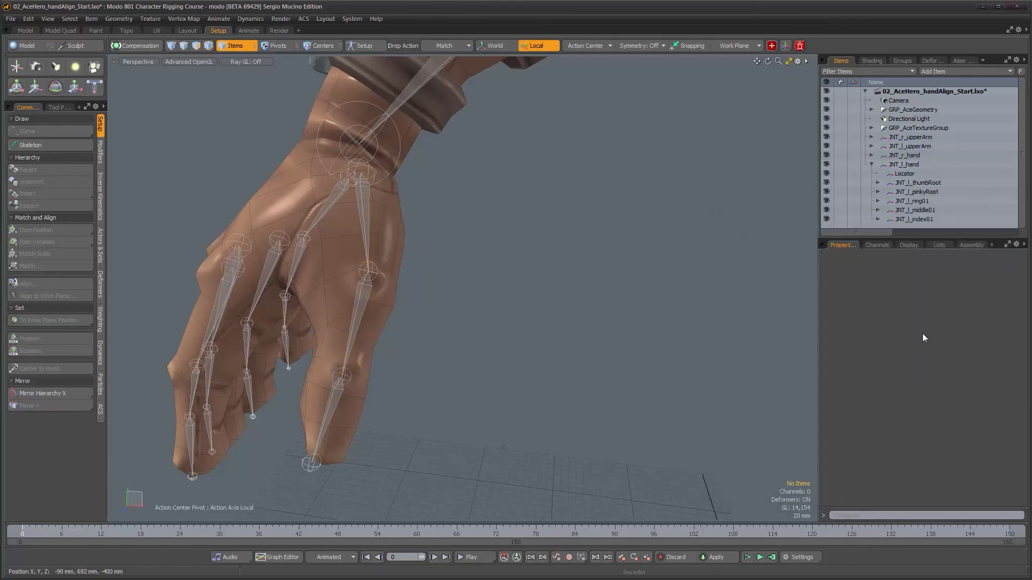
{"action": "left_click", "coordinate": [357, 314]}
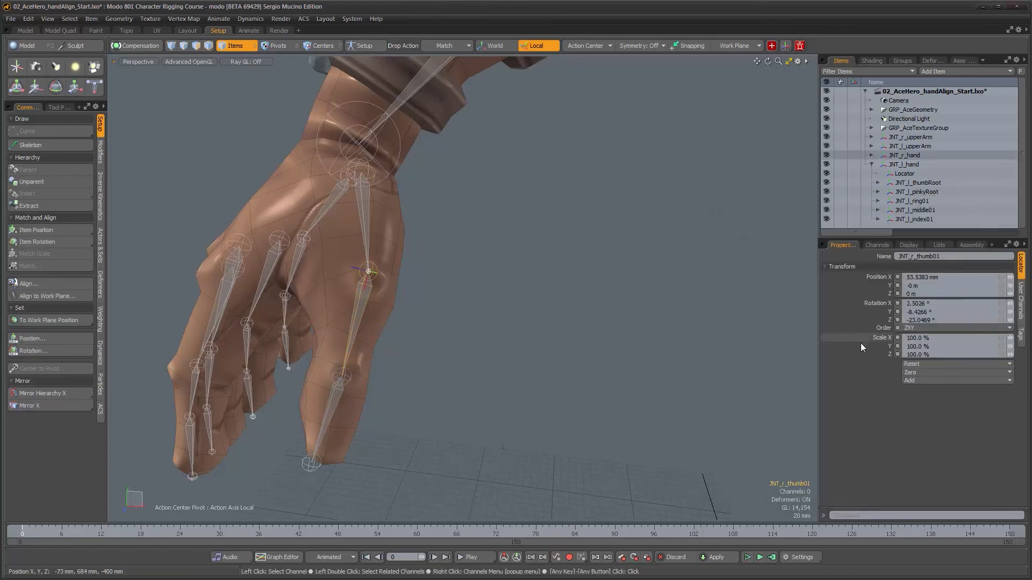
{"action": "key", "text": "alt+Tab"}
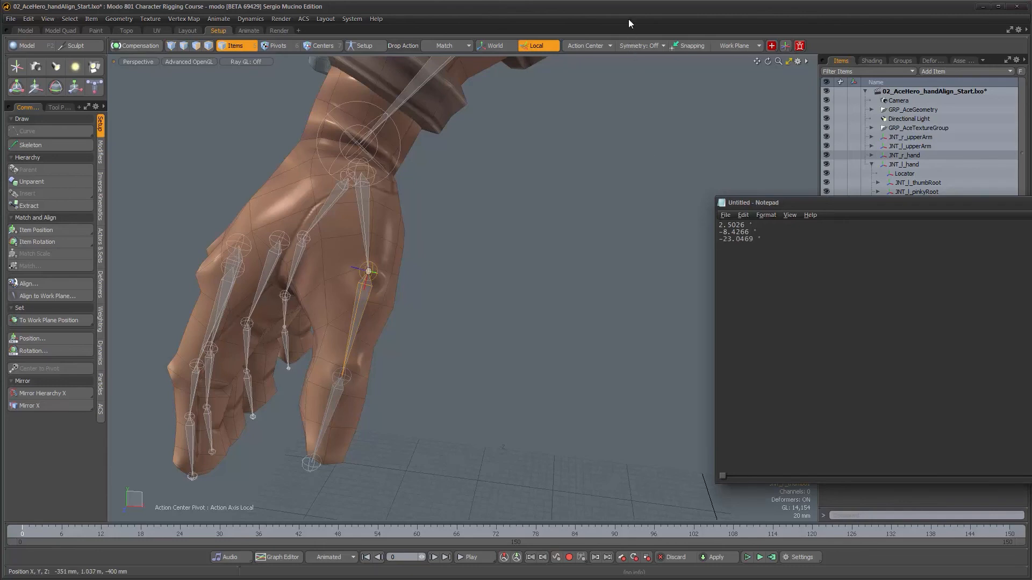
Select the left thumb joint JNT_l_thumb01 and set its X rotation to the noted 2.5026°.
{"action": "key", "text": "alt+Tab"}
{"action": "middle_click_drag", "start_coordinate": [667, 291], "coordinate": [446, 291], "text": "alt"}
{"action": "middle_click_drag", "start_coordinate": [599, 295], "coordinate": [516, 304], "text": "alt"}
{"action": "scroll", "coordinate": [516, 304], "scroll_direction": "down", "scroll_amount": 5}
{"action": "middle_click_drag", "start_coordinate": [629, 313], "coordinate": [528, 287], "text": "alt"}
{"action": "scroll", "coordinate": [528, 290], "scroll_direction": "up", "scroll_amount": 5}
{"action": "left_click", "coordinate": [489, 358]}
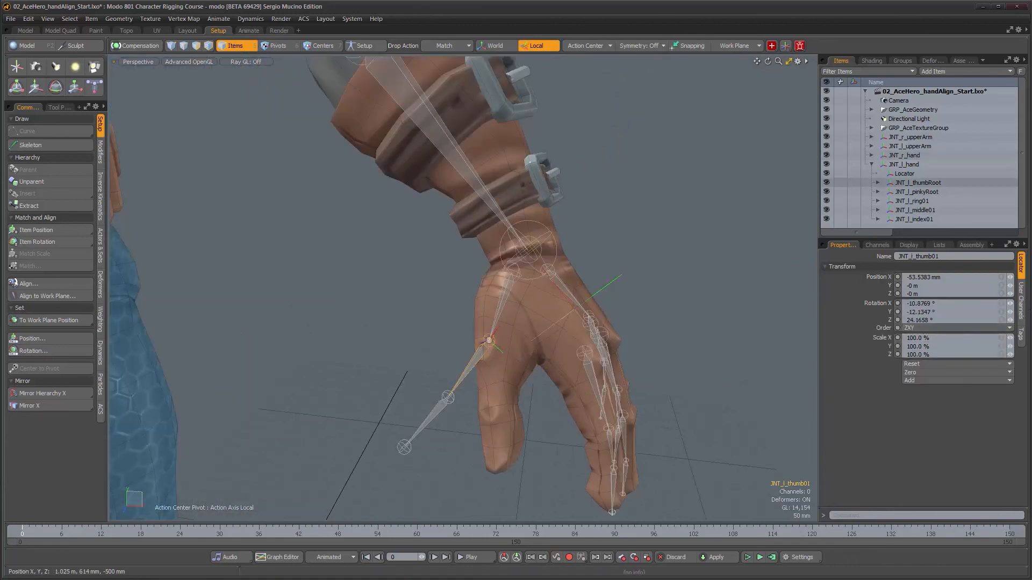
{"action": "key", "text": "alt+Tab"}
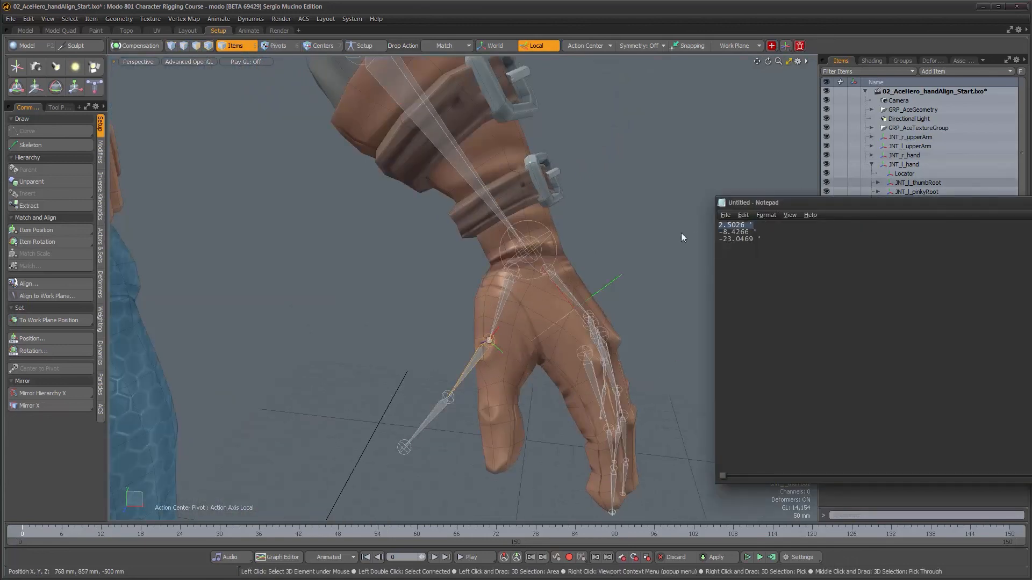
{"action": "key", "text": "alt+Tab"}
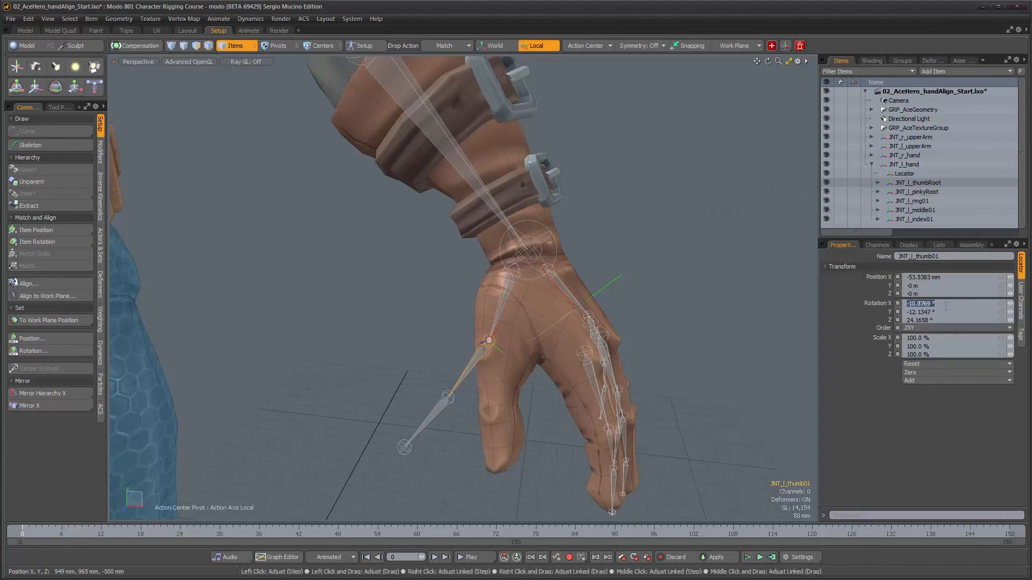
{"action": "key", "text": "Return"}
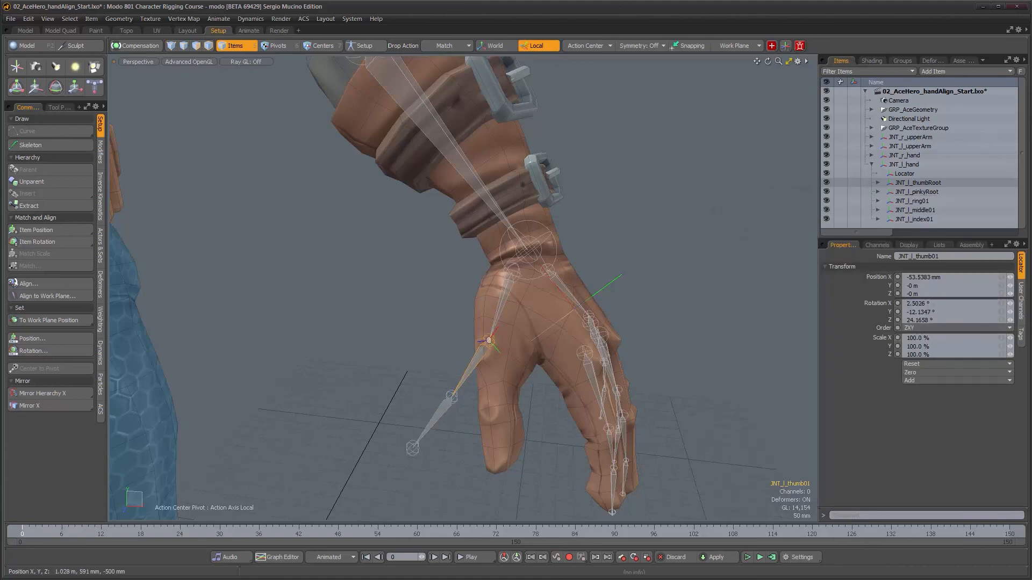
Copy the second noted value from Notepad and set JNT_l_thumb01's Y rotation to -8.4266°.
{"action": "key", "text": "alt+Tab"}
{"action": "left_click_drag", "start_coordinate": [759, 232], "coordinate": [709, 231]}
{"action": "key", "text": "ctrl+c"}
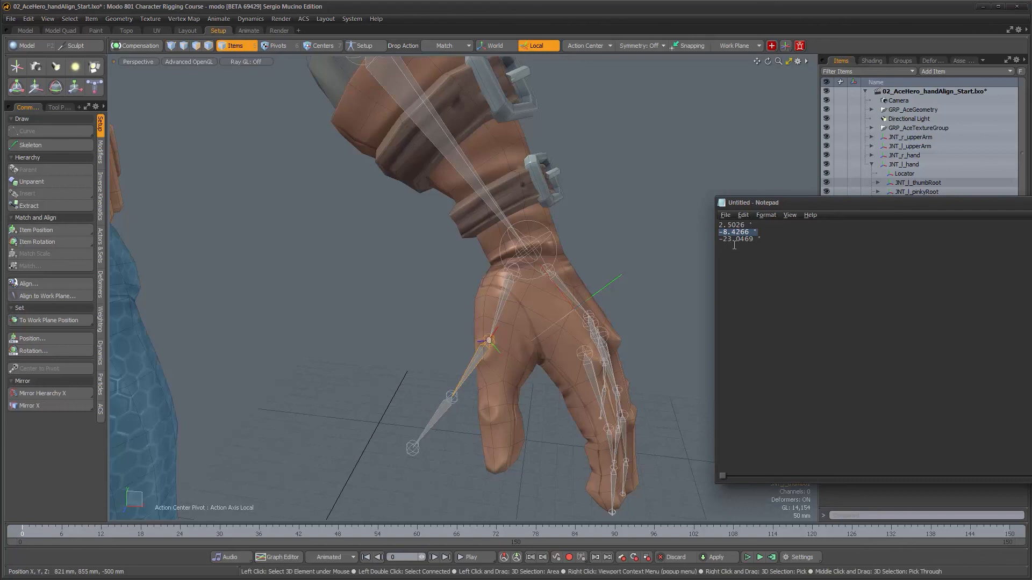
{"action": "left_click", "coordinate": [685, 23]}
{"action": "left_click", "coordinate": [935, 316]}
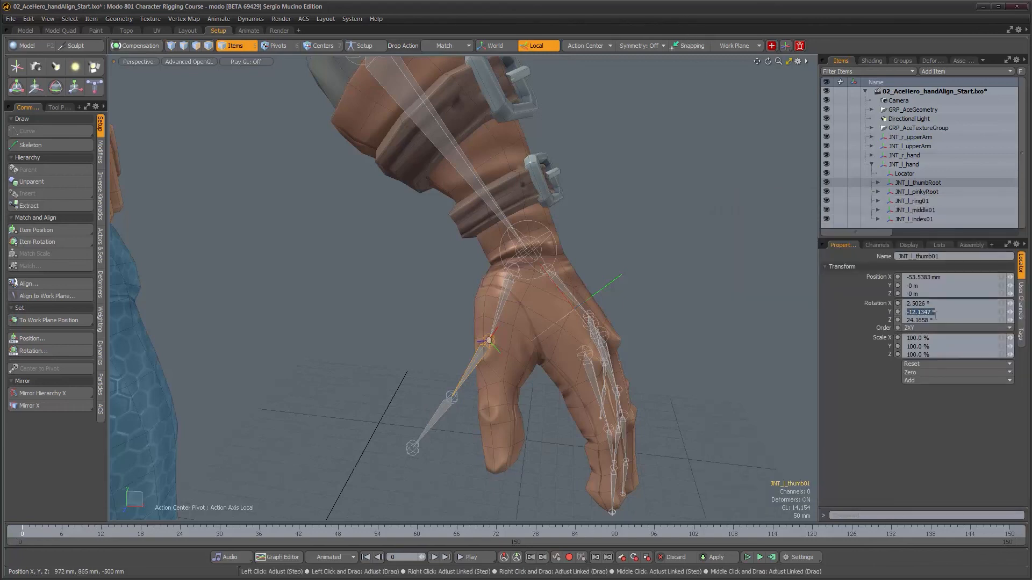
{"action": "key", "text": "ctrl+v"}
{"action": "key", "text": "Return"}
Copy the third noted value from Notepad and set JNT_l_thumb01's Z rotation to -23.0469°.
{"action": "key", "text": "alt+Tab"}
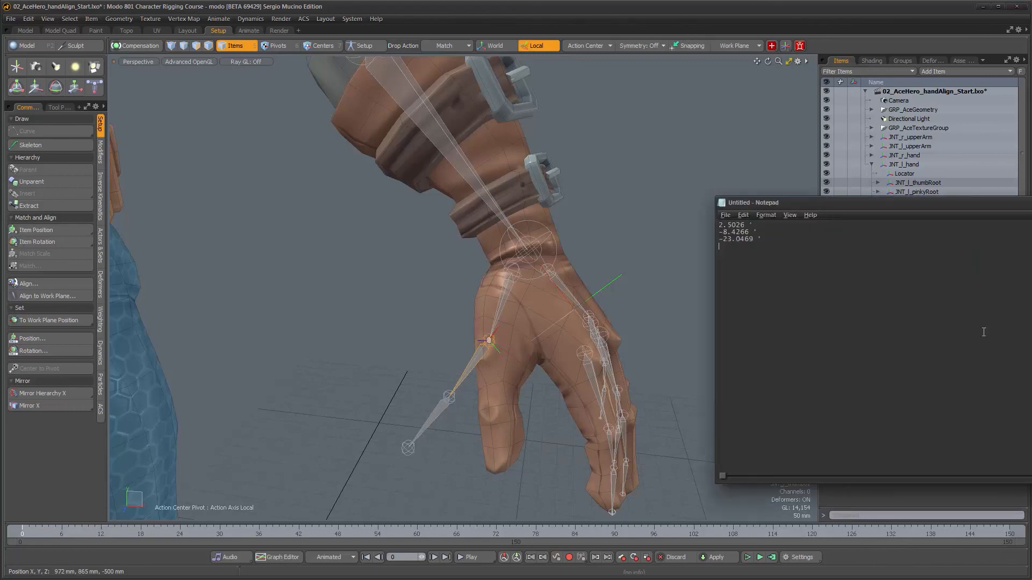
{"action": "left_click_drag", "start_coordinate": [761, 241], "coordinate": [710, 242]}
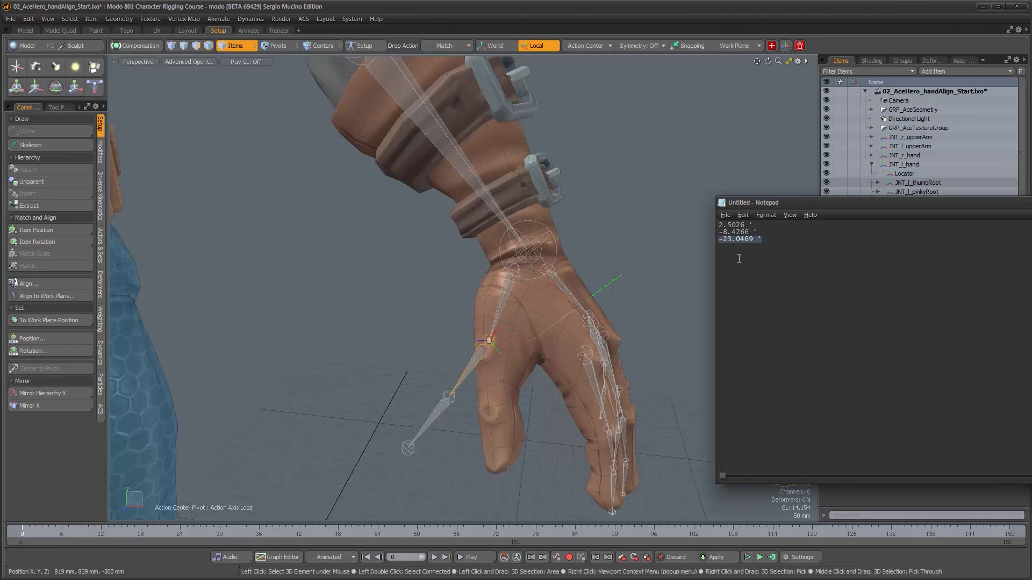
{"action": "left_click", "coordinate": [721, 15]}
{"action": "left_click", "coordinate": [940, 320]}
{"action": "key", "text": "Return"}
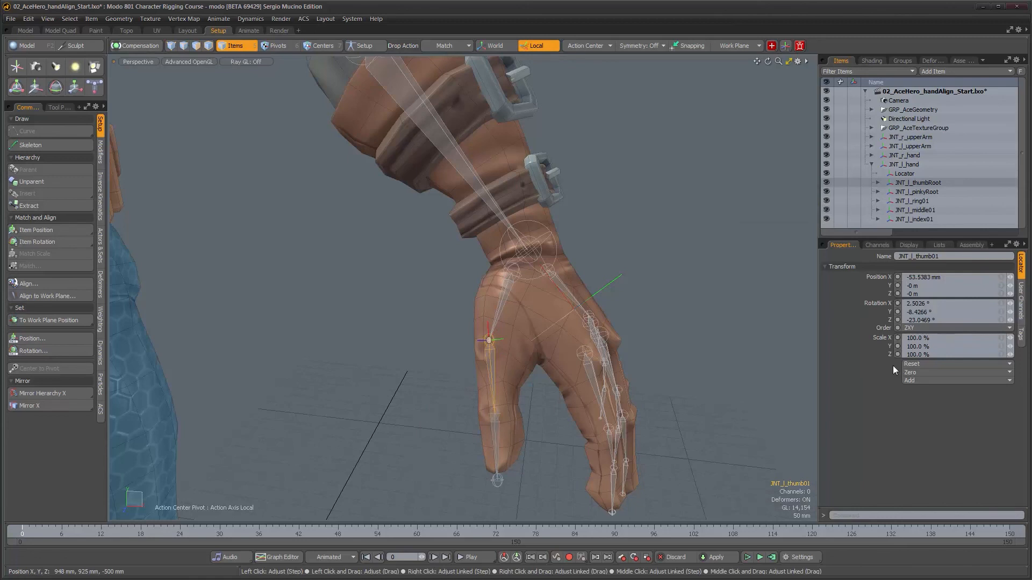
Select the right thumb joint JNT_r_thumb02, activate the Rotate tool and set the joint's X rotation to 0°.
{"action": "left_click_drag", "start_coordinate": [519, 347], "coordinate": [428, 329], "text": "alt"}
{"action": "left_click", "coordinate": [477, 328]}
{"action": "right_click_drag", "start_coordinate": [428, 330], "coordinate": [469, 329], "text": "alt"}
{"action": "left_click_drag", "start_coordinate": [468, 329], "coordinate": [475, 324], "text": "alt"}
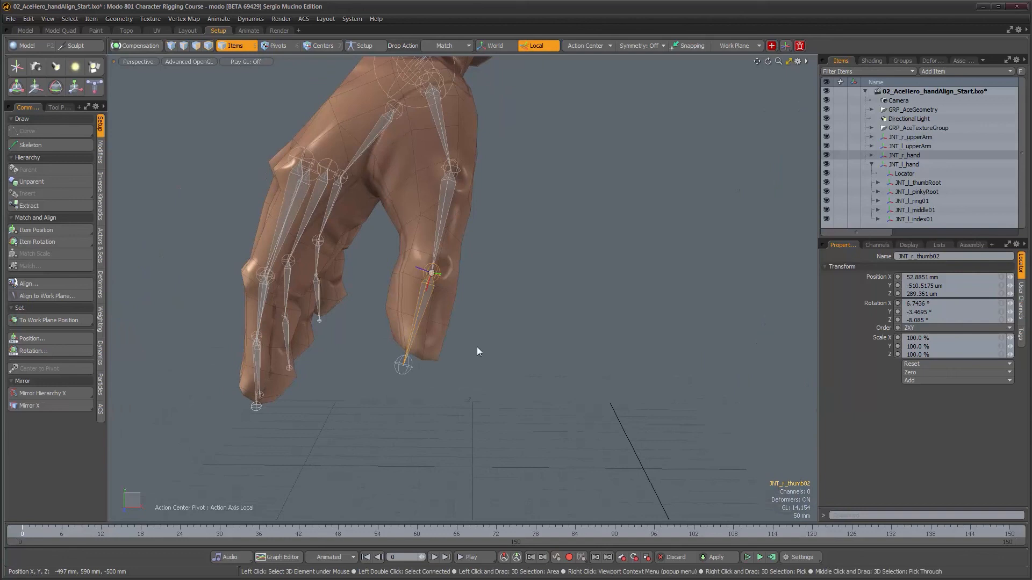
{"action": "left_click_drag", "start_coordinate": [473, 350], "coordinate": [416, 377], "text": "alt"}
{"action": "left_click_drag", "start_coordinate": [434, 419], "coordinate": [541, 395], "text": "alt"}
{"action": "key", "text": "e"}
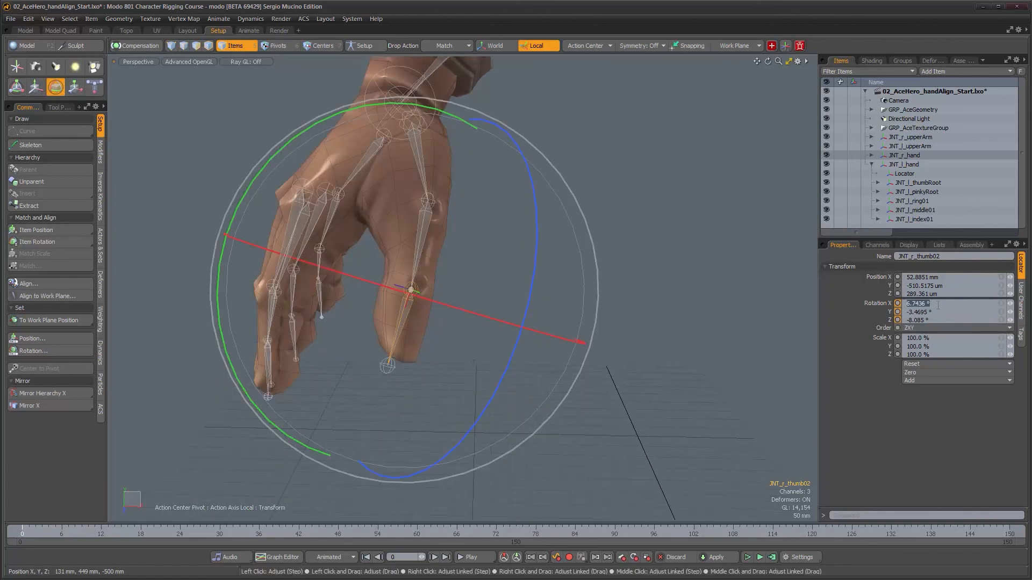
{"action": "type", "text": "0"}
{"action": "key", "text": "Return"}
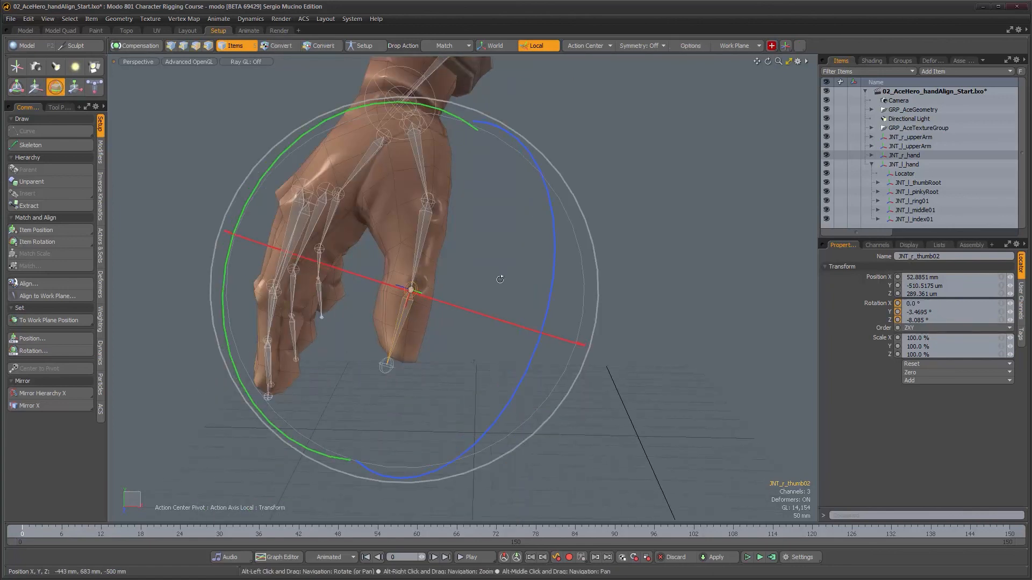
Set JNT_r_thumb02's Y rotation to 0° and check the bone's alignment inside the thumb.
{"action": "left_click_drag", "start_coordinate": [501, 278], "coordinate": [537, 293], "text": "alt"}
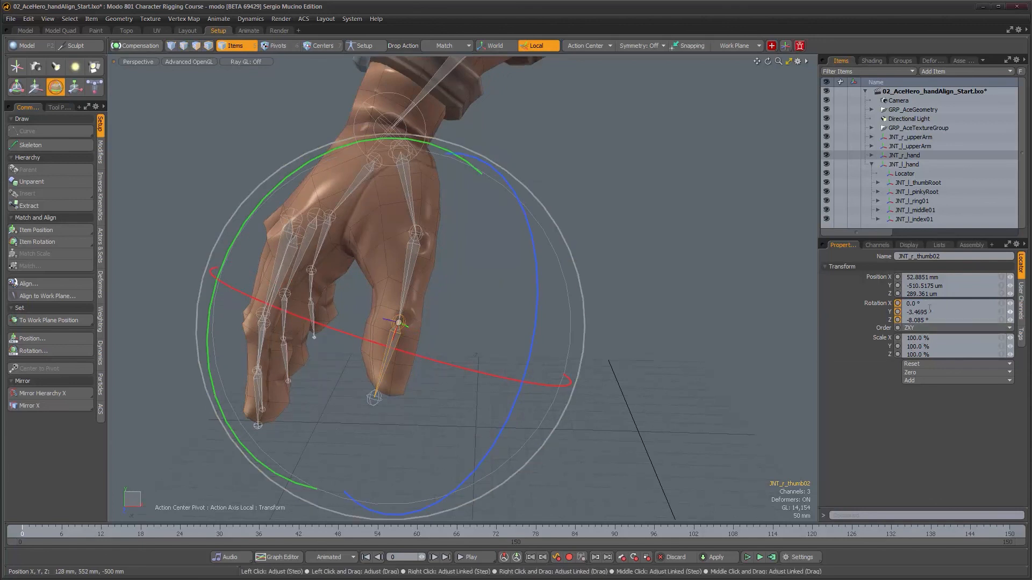
{"action": "type", "text": "0"}
{"action": "key", "text": "Return"}
{"action": "left_click_drag", "start_coordinate": [383, 228], "coordinate": [385, 312], "text": "alt"}
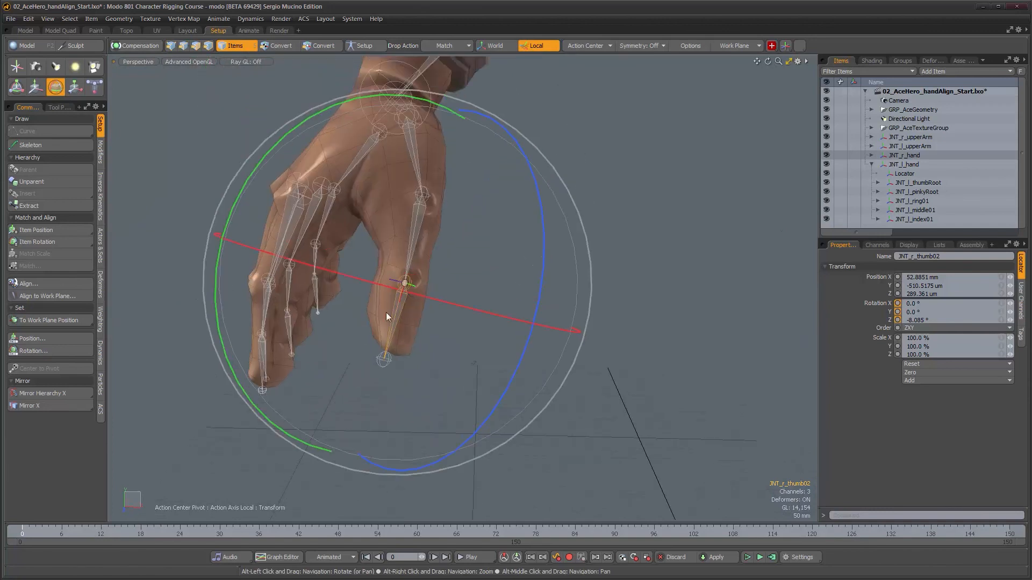
{"action": "left_click_drag", "start_coordinate": [385, 366], "coordinate": [443, 373], "text": "alt"}
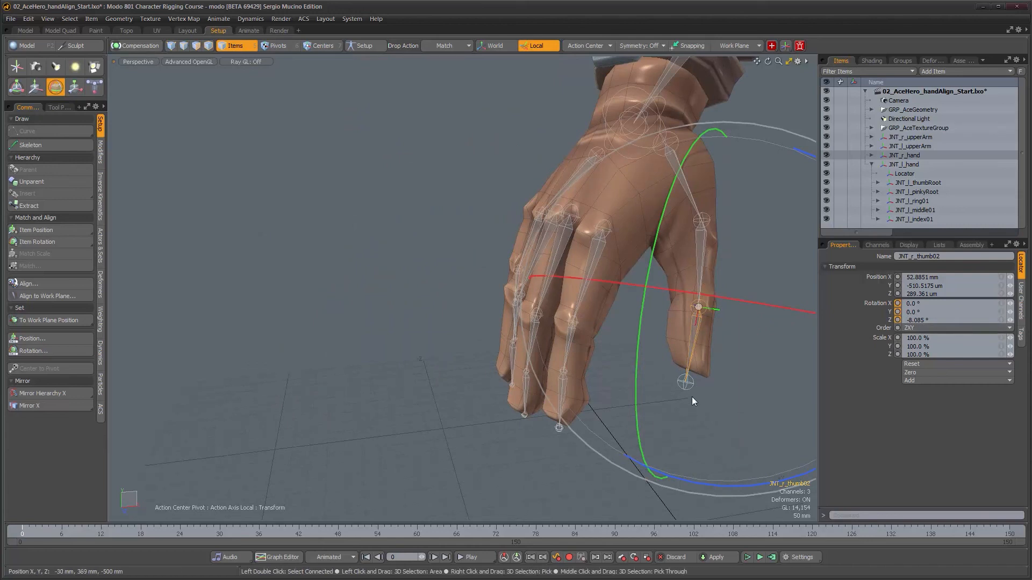
Drop the transform tool and inspect the rotation values of the right thumb's end joint JNT_r_thumb03 and of JNT_r_thumb01.
{"action": "key", "text": "w"}
{"action": "key", "text": "q"}
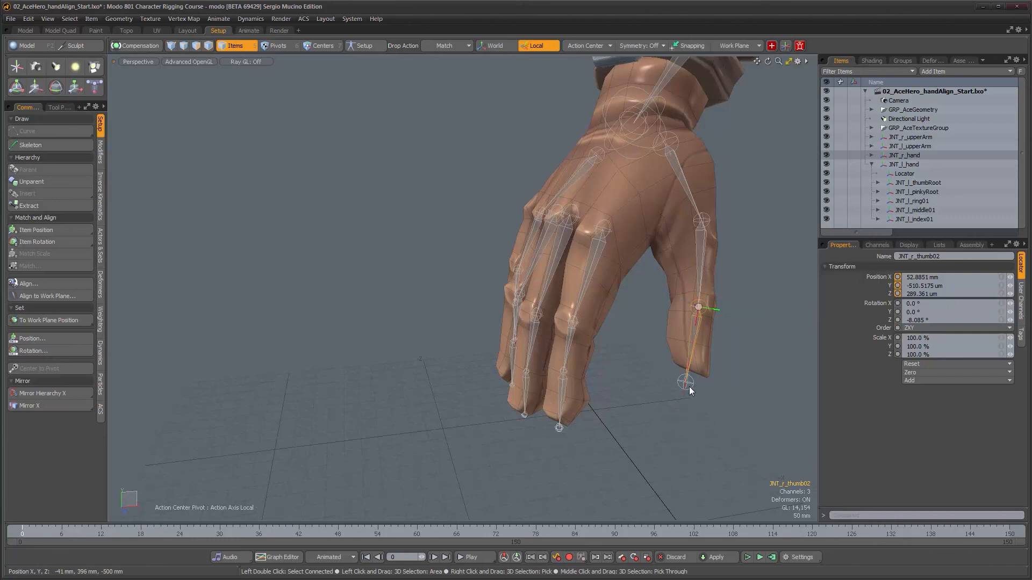
{"action": "left_click", "coordinate": [689, 386]}
{"action": "key", "text": "y"}
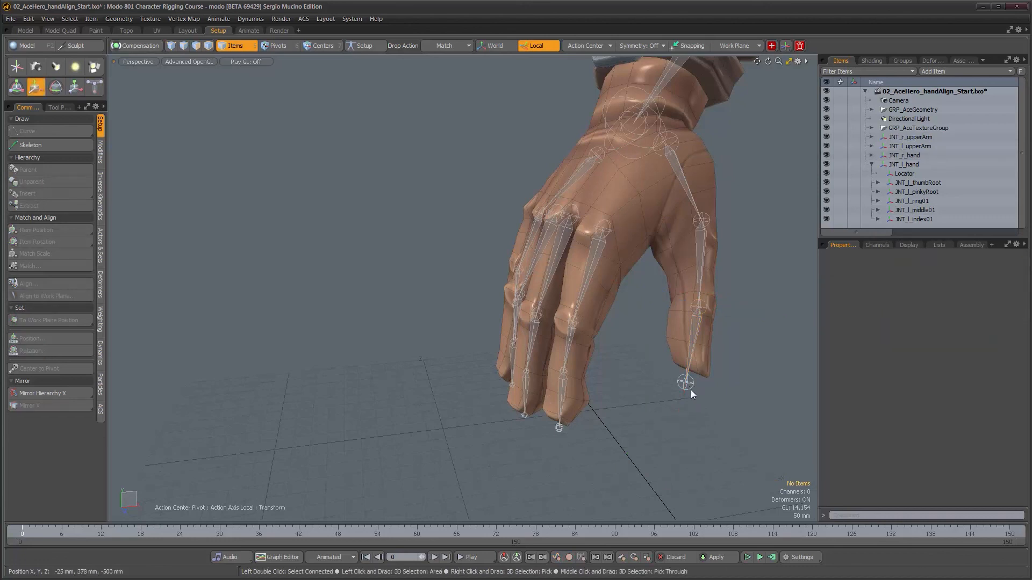
{"action": "key", "text": "q"}
{"action": "left_click", "coordinate": [685, 384]}
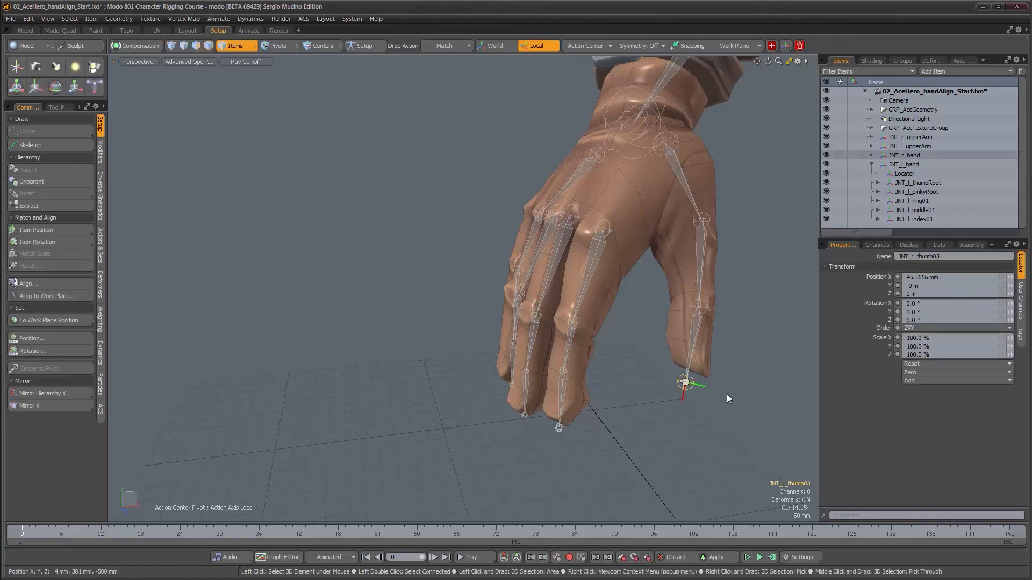
{"action": "left_click_drag", "start_coordinate": [698, 376], "coordinate": [552, 375], "text": "alt"}
{"action": "left_click", "coordinate": [307, 265]}
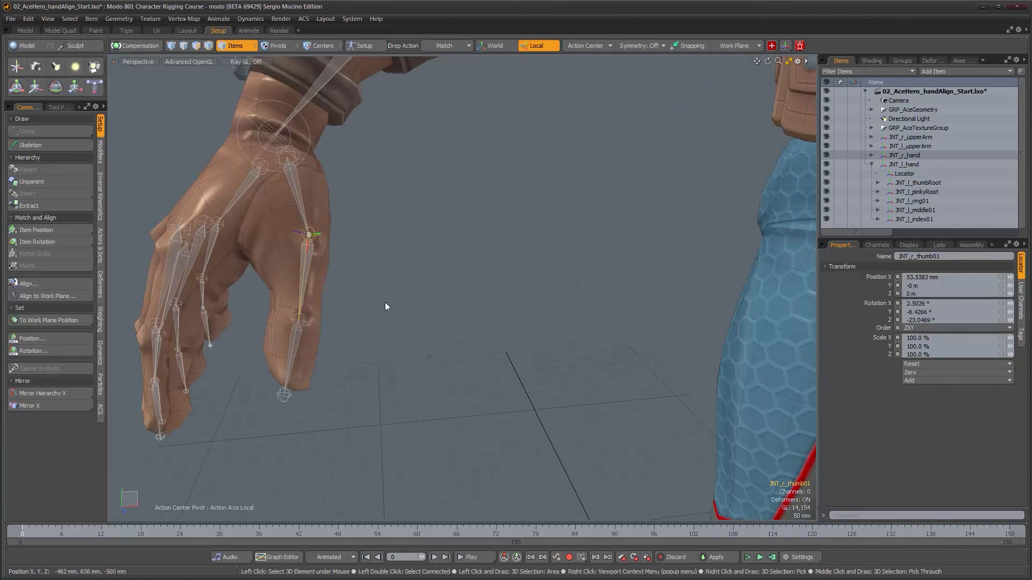
Reset the left thumb joint JNT_l_thumb02's rotation and set its Z rotation to JNT_r_thumb02's value of -8.085°.
{"action": "left_click", "coordinate": [294, 347]}
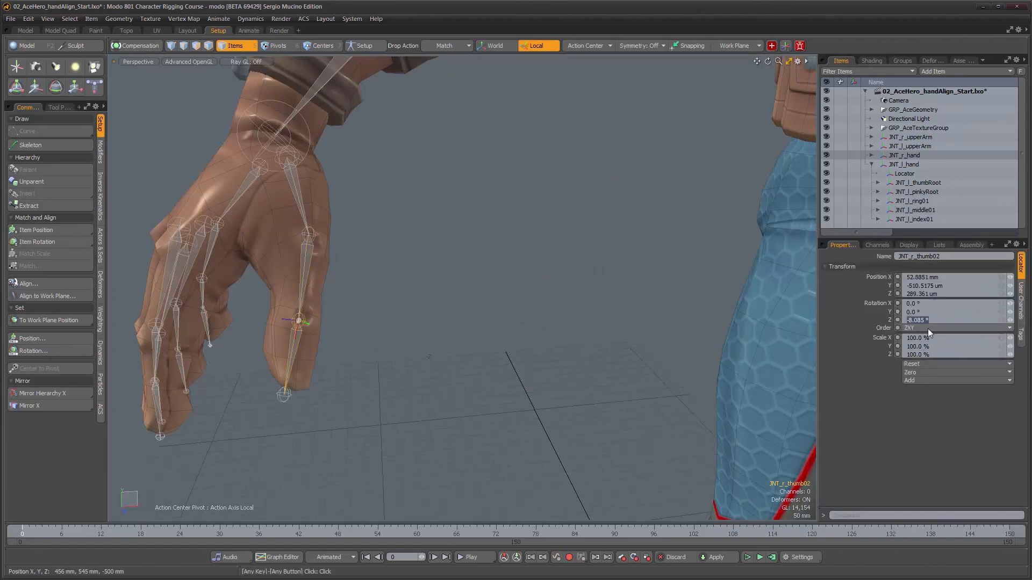
{"action": "left_click_drag", "start_coordinate": [631, 368], "coordinate": [545, 317], "text": "alt"}
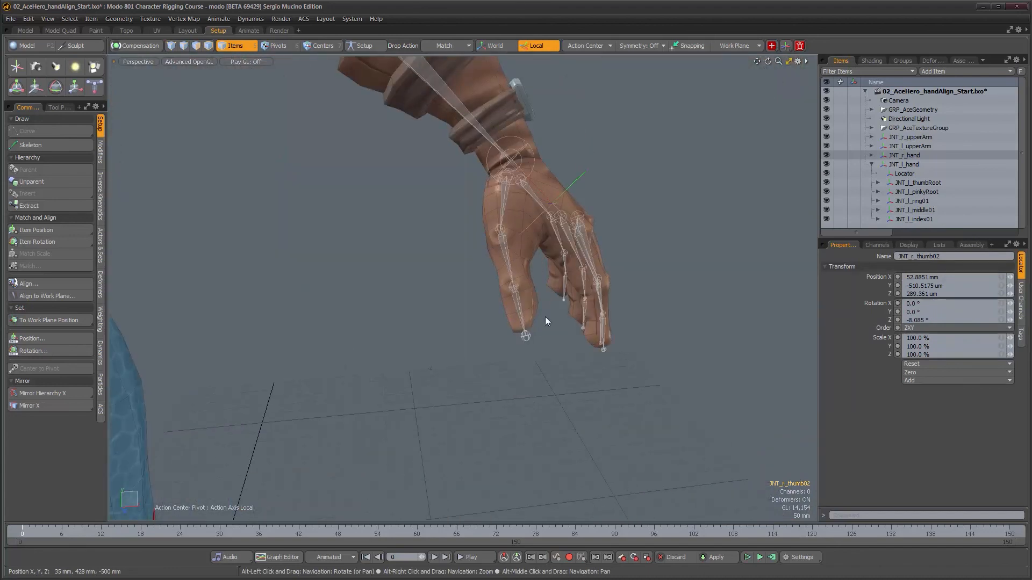
{"action": "left_click", "coordinate": [517, 307]}
{"action": "scroll", "coordinate": [524, 329], "scroll_direction": "up", "scroll_amount": 4}
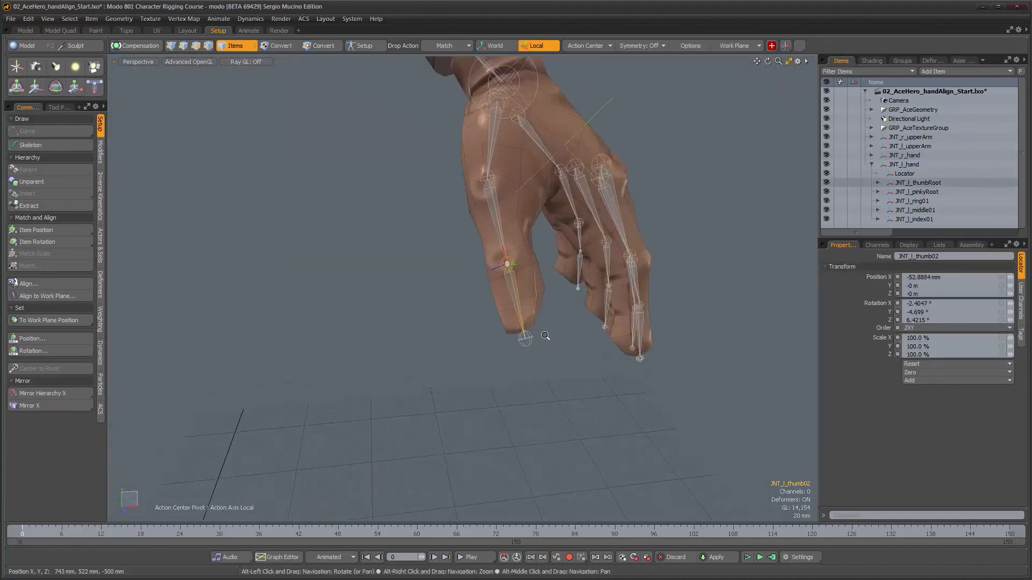
{"action": "left_click", "coordinate": [913, 364]}
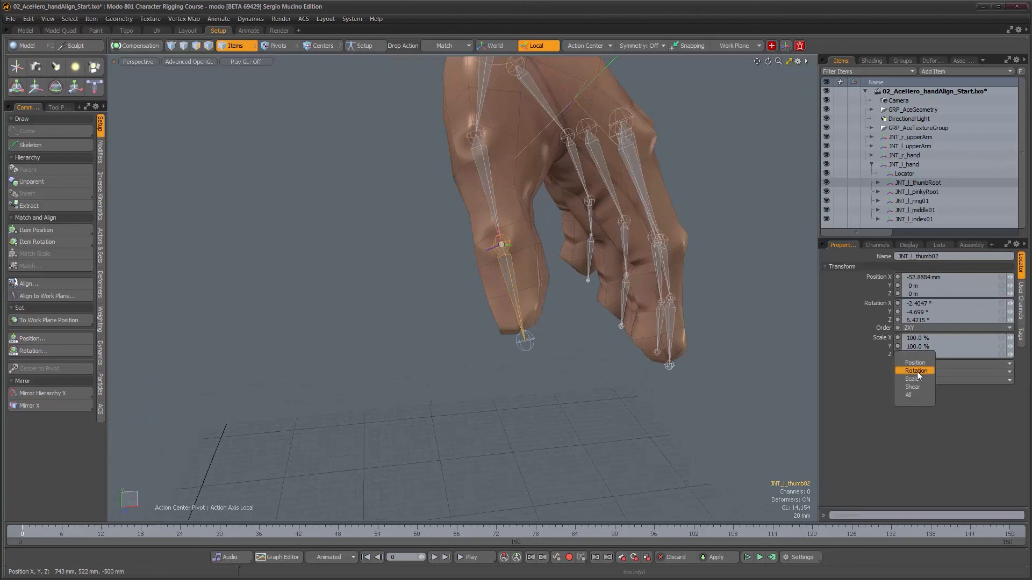
{"action": "left_click", "coordinate": [917, 371]}
{"action": "left_click", "coordinate": [926, 320]}
{"action": "type", "text": "-8.085"}
{"action": "key", "text": "Return"}
Select the complete thumb joint chains of both the right and left hands together.
{"action": "scroll", "coordinate": [564, 345], "scroll_direction": "down", "scroll_amount": 4}
{"action": "left_click_drag", "start_coordinate": [527, 346], "coordinate": [580, 324], "text": "alt"}
{"action": "scroll", "coordinate": [587, 330], "scroll_direction": "down", "scroll_amount": 4}
{"action": "left_click", "coordinate": [234, 302]}
{"action": "scroll", "coordinate": [360, 348], "scroll_direction": "up", "scroll_amount": 2, "text": "alt"}
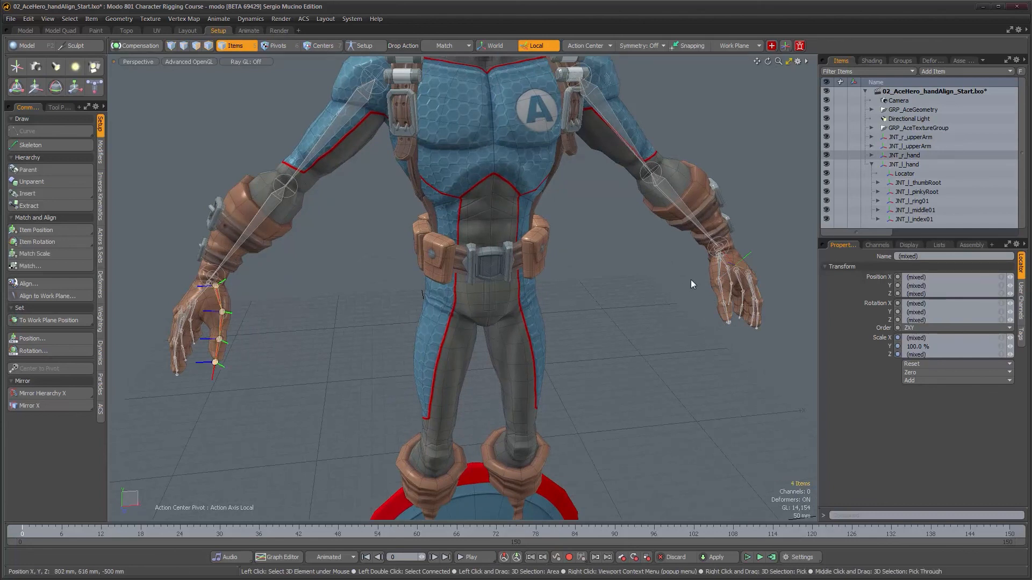
{"action": "double_click", "coordinate": [718, 266], "text": "shift"}
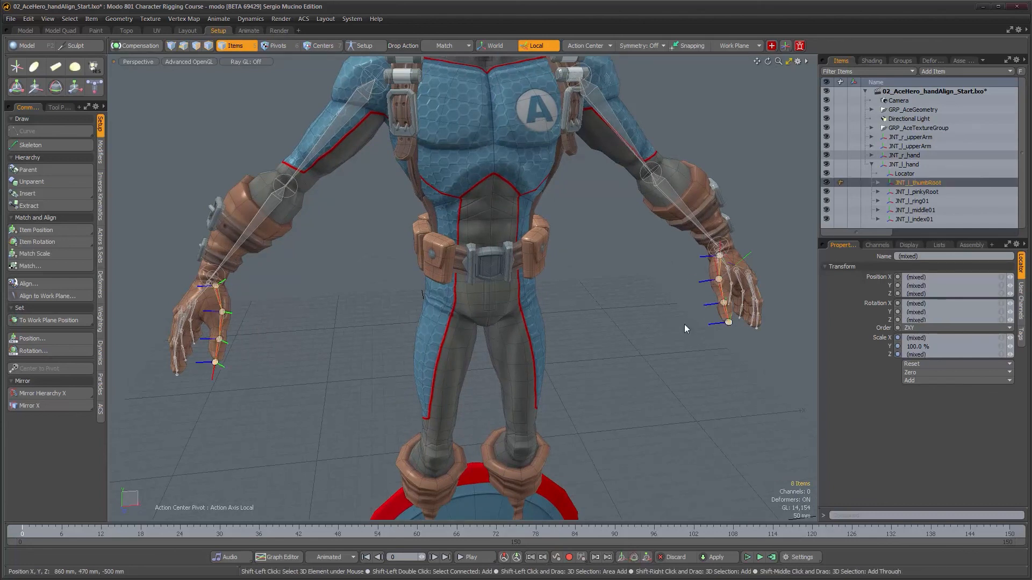
Rotate the selected thumb joints of both hands together as a test of their matching bend, and drop the Rotate tool.
{"action": "key", "text": "e"}
{"action": "right_click_drag", "start_coordinate": [726, 377], "coordinate": [695, 403], "text": "alt"}
{"action": "left_click_drag", "start_coordinate": [695, 403], "coordinate": [670, 425], "text": "alt"}
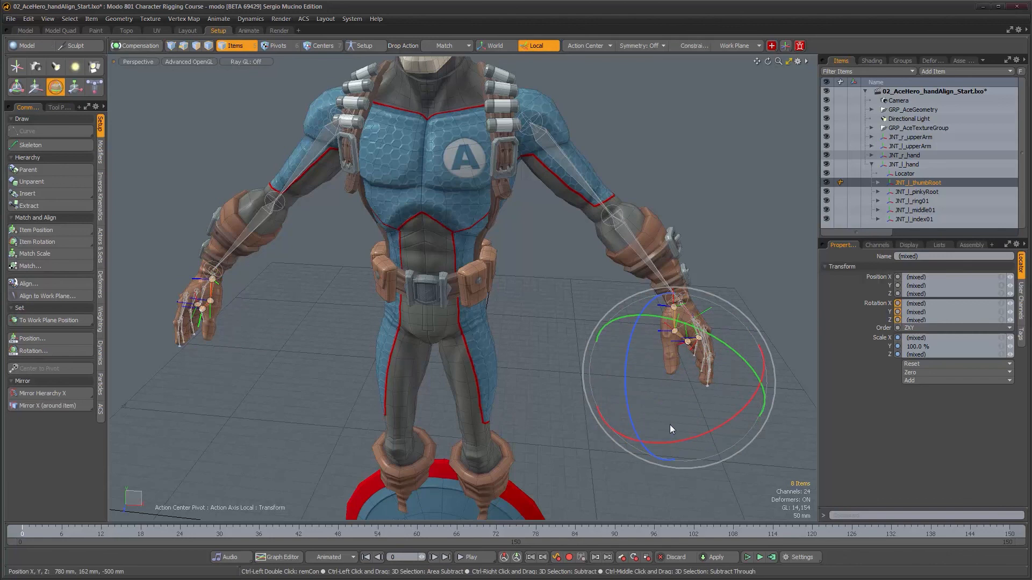
{"action": "left_click_drag", "start_coordinate": [743, 343], "coordinate": [758, 382]}
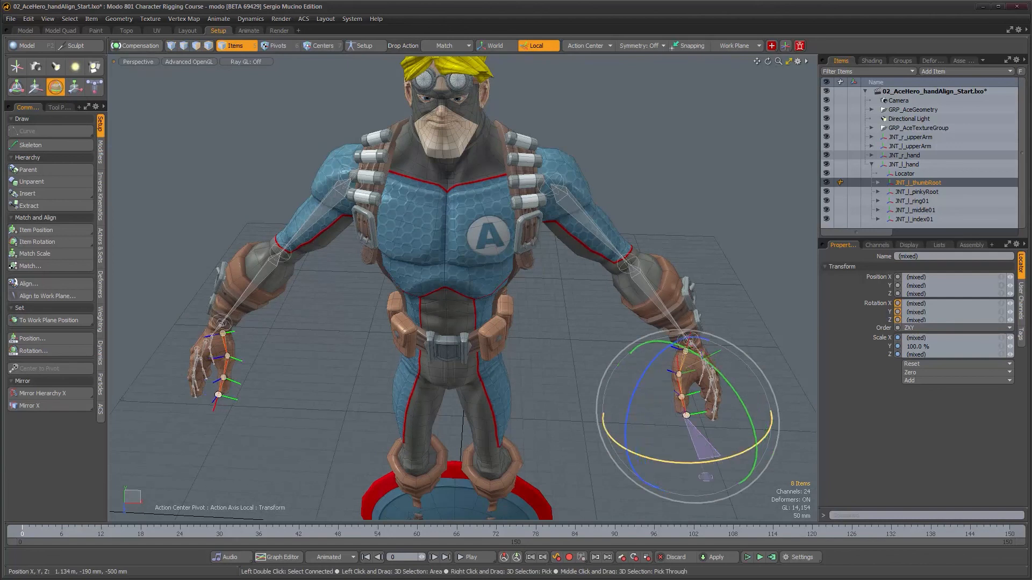
{"action": "left_click_drag", "start_coordinate": [675, 459], "coordinate": [761, 410]}
{"action": "left_click_drag", "start_coordinate": [694, 455], "coordinate": [666, 430], "text": "alt"}
{"action": "key", "text": "space"}
Compare the thumb joints' axis orientation on the left and right hands up close, and clear the joint selection.
{"action": "scroll", "coordinate": [666, 429], "scroll_direction": "up", "scroll_amount": 2}
{"action": "left_click_drag", "start_coordinate": [695, 272], "coordinate": [504, 311], "text": "alt"}
{"action": "scroll", "coordinate": [531, 372], "scroll_direction": "up", "scroll_amount": 3}
{"action": "middle_click_drag", "start_coordinate": [504, 310], "coordinate": [513, 362], "text": "alt"}
{"action": "scroll", "coordinate": [475, 245], "scroll_direction": "up", "scroll_amount": 3}
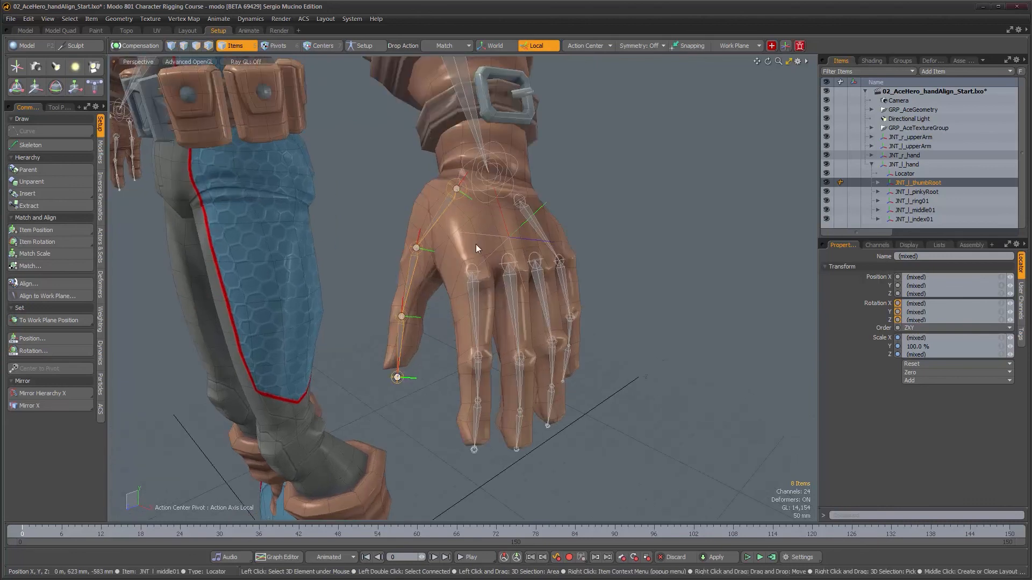
{"action": "left_click_drag", "start_coordinate": [430, 263], "coordinate": [574, 278], "text": "alt"}
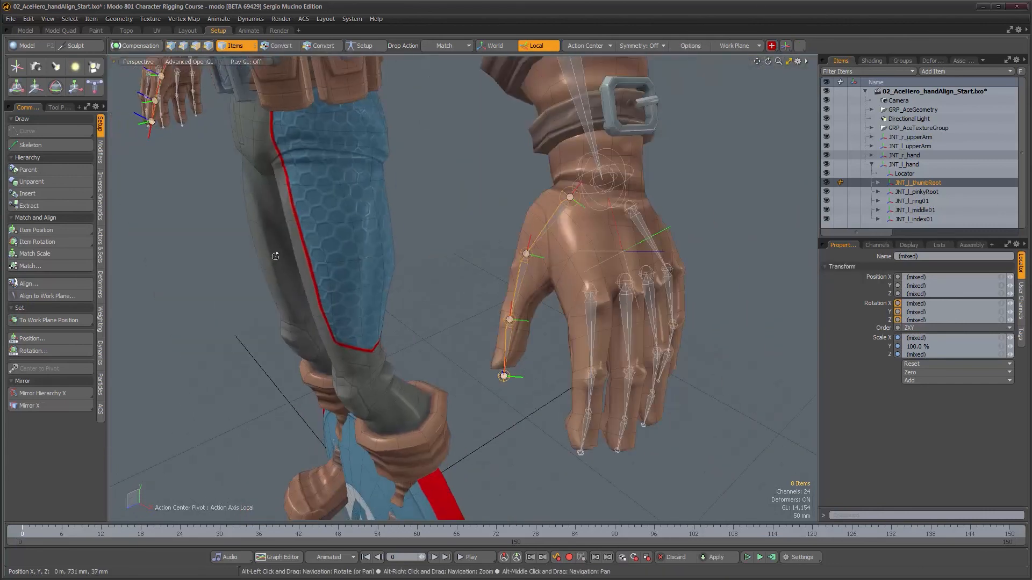
{"action": "left_click_drag", "start_coordinate": [309, 222], "coordinate": [462, 252], "text": "alt"}
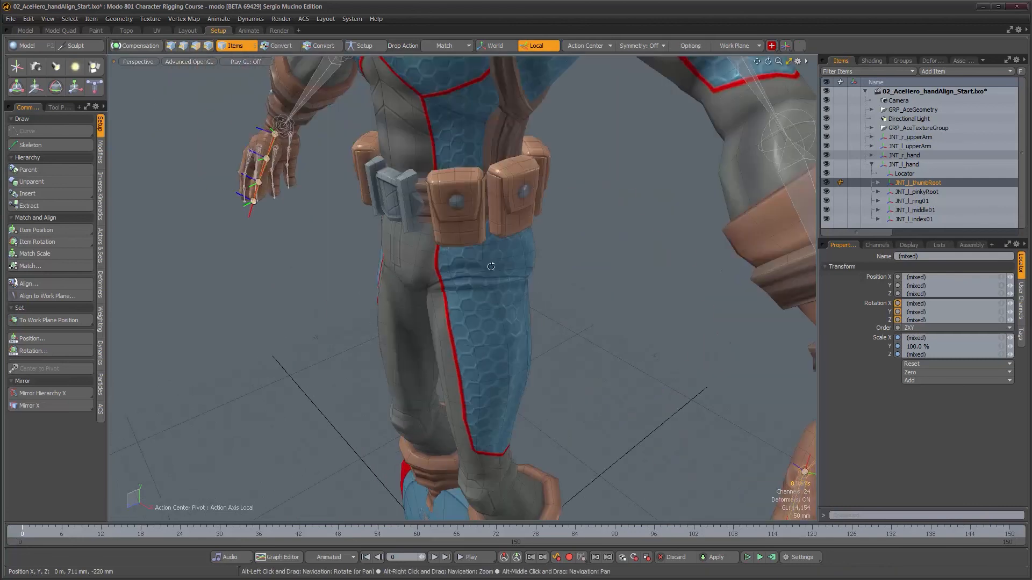
{"action": "left_click_drag", "start_coordinate": [556, 309], "coordinate": [210, 302], "text": "alt"}
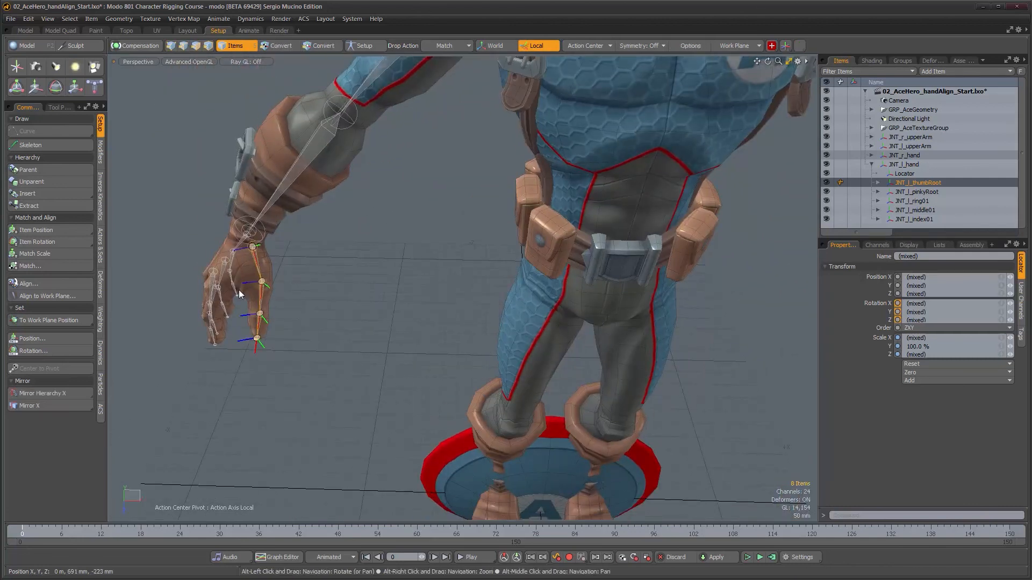
{"action": "right_click_drag", "start_coordinate": [427, 305], "coordinate": [359, 295], "text": "alt"}
{"action": "left_click_drag", "start_coordinate": [359, 295], "coordinate": [558, 295], "text": "alt"}
{"action": "right_click_drag", "start_coordinate": [558, 294], "coordinate": [526, 296], "text": "alt"}
{"action": "left_click_drag", "start_coordinate": [526, 296], "coordinate": [549, 316], "text": "alt"}
{"action": "left_click", "coordinate": [554, 305]}
Delete the helper Locator parented under JNT_l_hand at the back of the left hand.
{"action": "right_click_drag", "start_coordinate": [549, 316], "coordinate": [526, 312], "text": "alt"}
{"action": "left_click_drag", "start_coordinate": [541, 345], "coordinate": [468, 350], "text": "alt"}
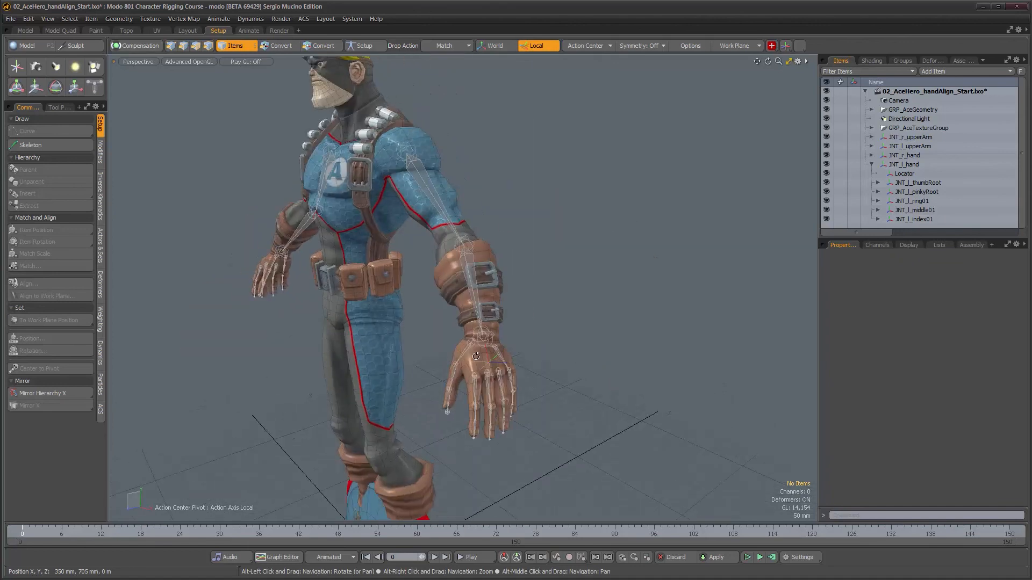
{"action": "right_click_drag", "start_coordinate": [468, 350], "coordinate": [501, 358], "text": "alt"}
{"action": "left_click_drag", "start_coordinate": [501, 358], "coordinate": [504, 360], "text": "alt"}
{"action": "left_click", "coordinate": [504, 364]}
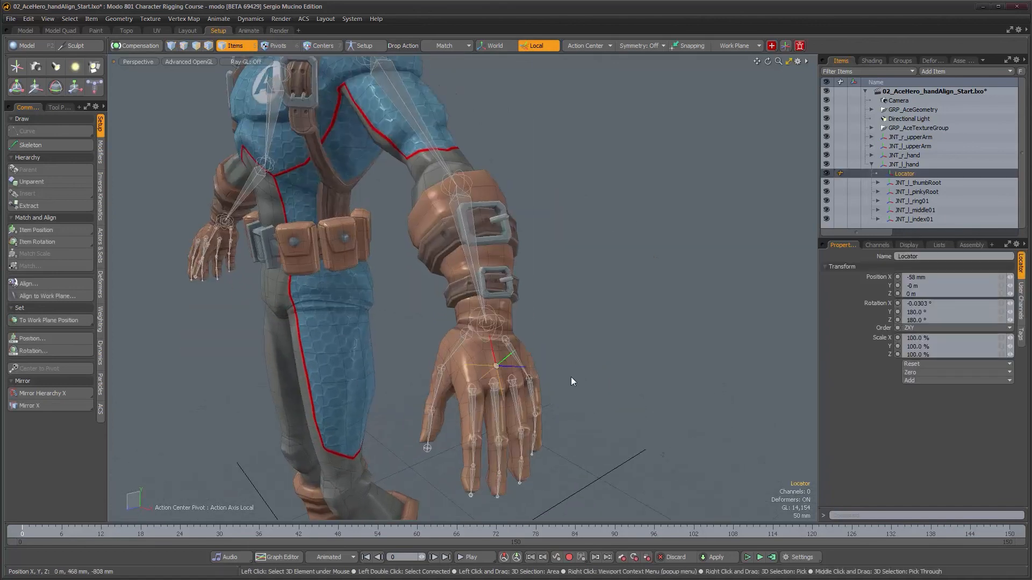
{"action": "key", "text": "Delete"}
{"action": "left_click_drag", "start_coordinate": [411, 363], "coordinate": [506, 357], "text": "alt"}
{"action": "right_click_drag", "start_coordinate": [506, 356], "coordinate": [472, 352], "text": "alt"}
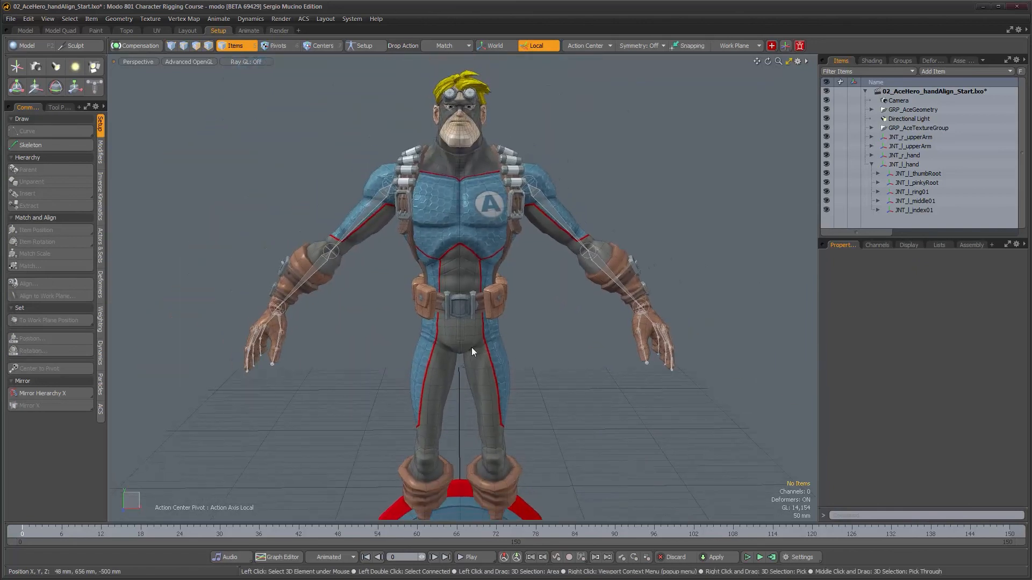